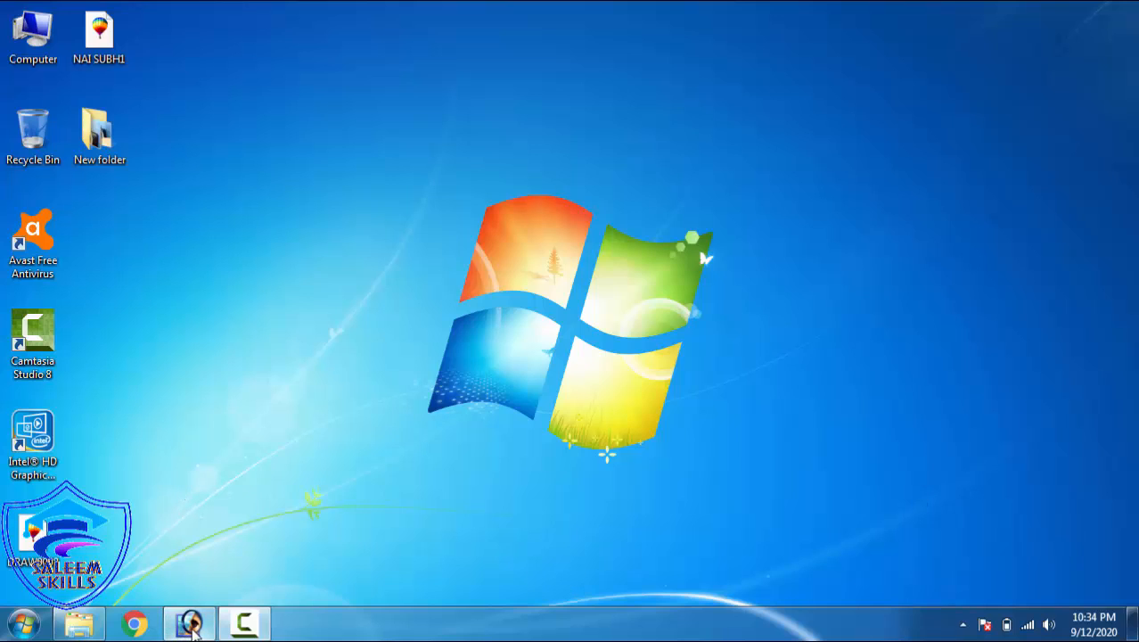
- Switch to Adobe Photoshop
{"action": "left_click", "coordinate": [190, 625]}
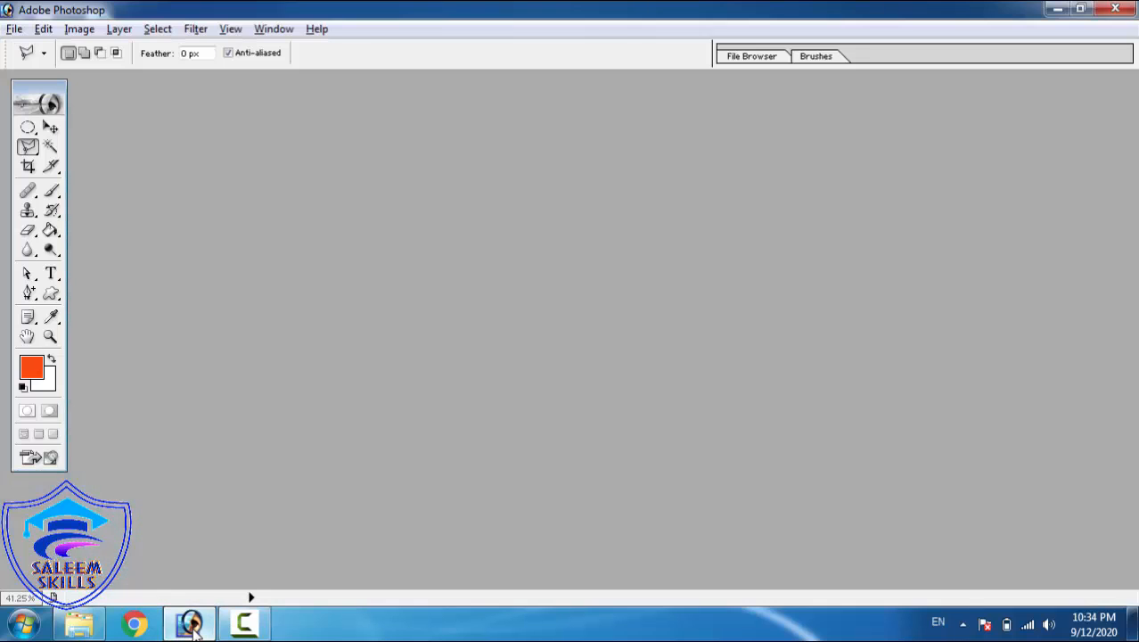
{"action": "left_click", "coordinate": [195, 28]}
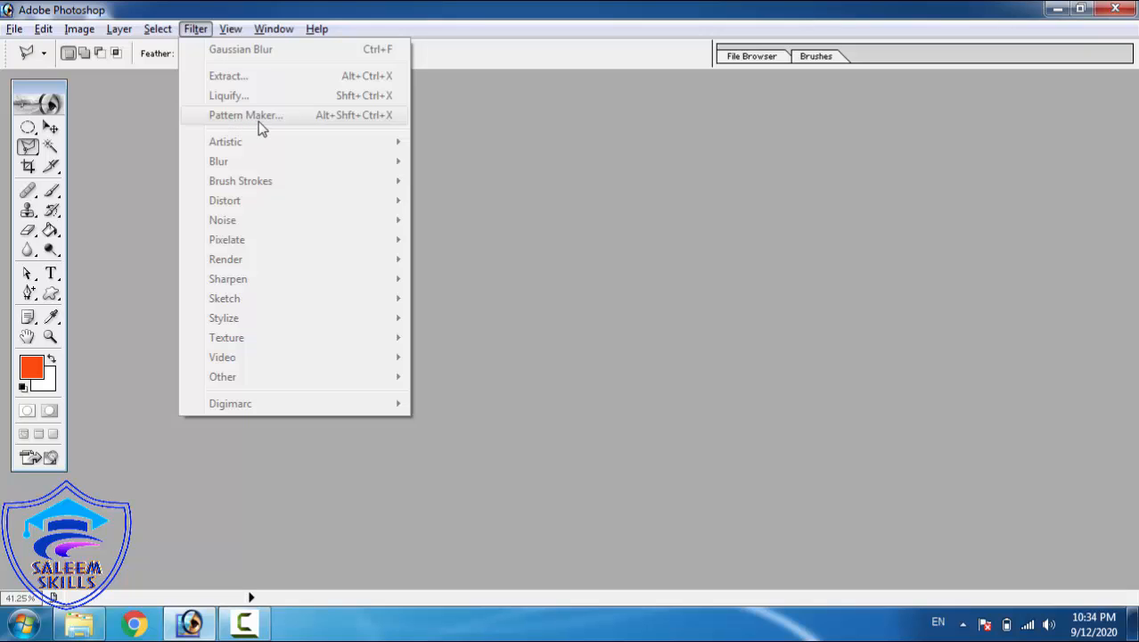
{"action": "left_click", "coordinate": [460, 238]}
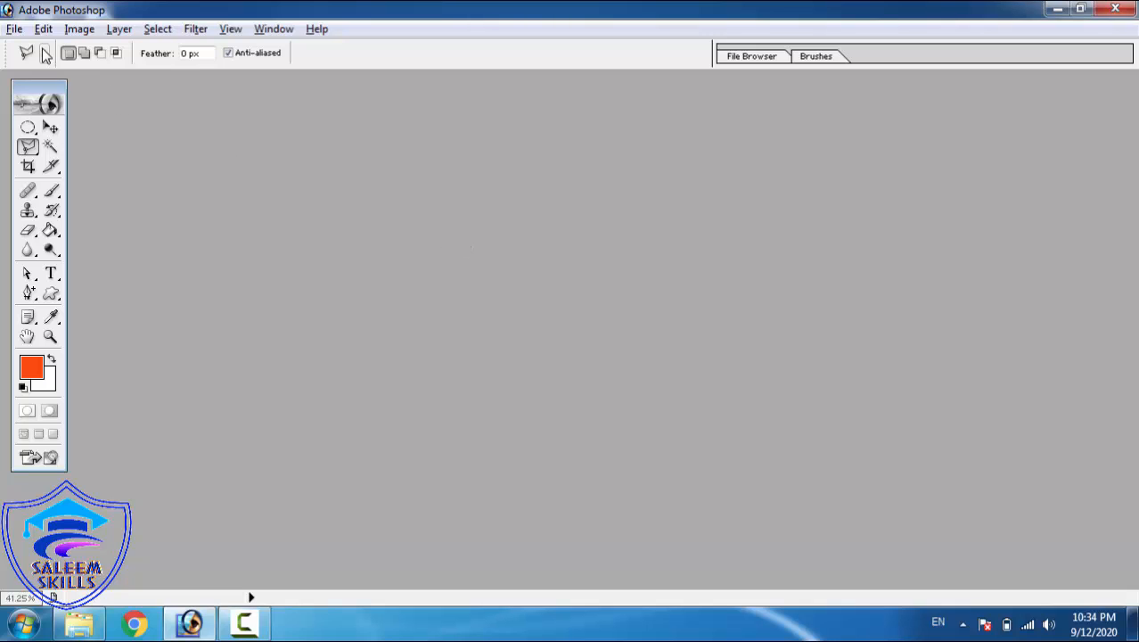
- Open the red rose image IMG-20191217-WA0000.jpg from New folder (3) and maximize its document window
{"action": "left_click", "coordinate": [15, 29]}
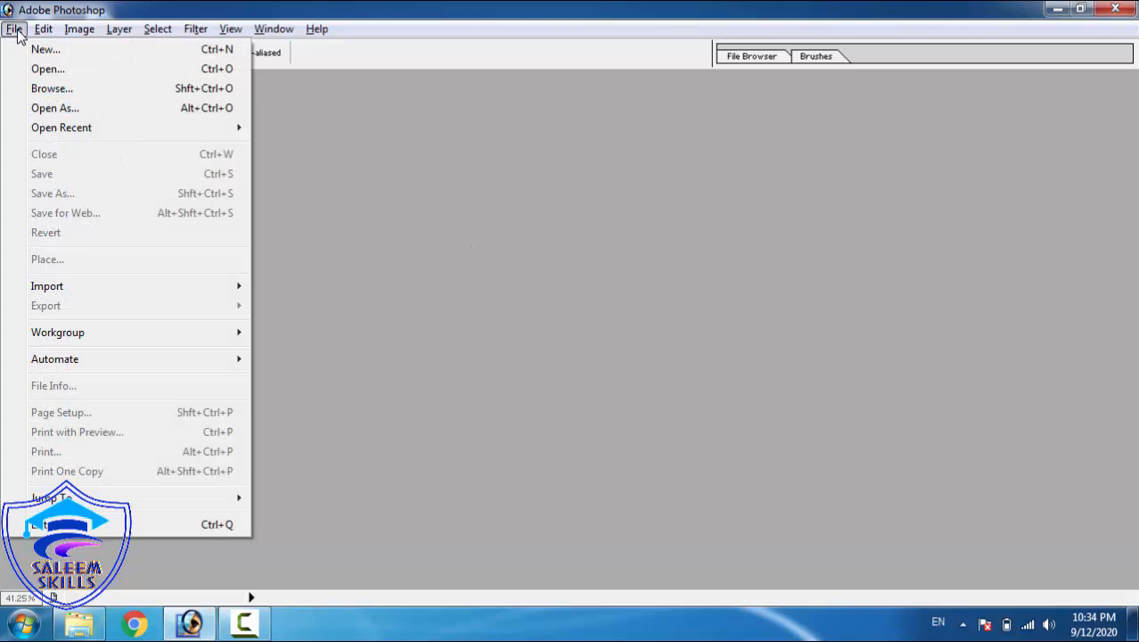
{"action": "left_click", "coordinate": [44, 70]}
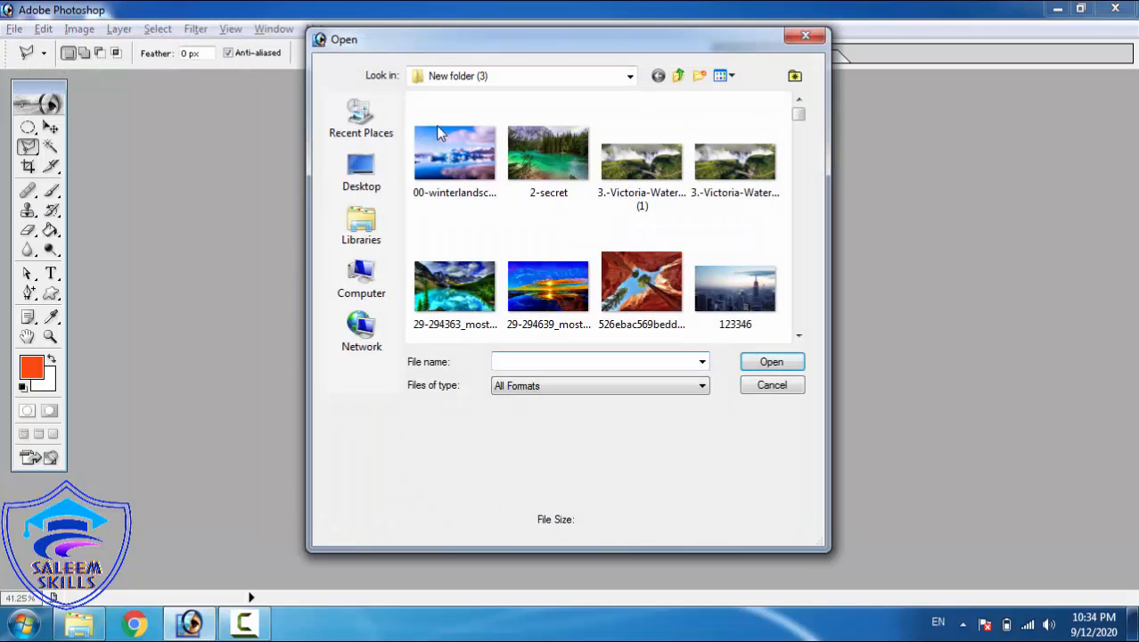
{"action": "left_click", "coordinate": [533, 139]}
{"action": "key", "text": "Down"}
{"action": "key", "text": "Down"}
{"action": "key", "text": "Down"}
{"action": "key", "text": "Down"}
{"action": "key", "text": "Down"}
{"action": "key", "text": "Down"}
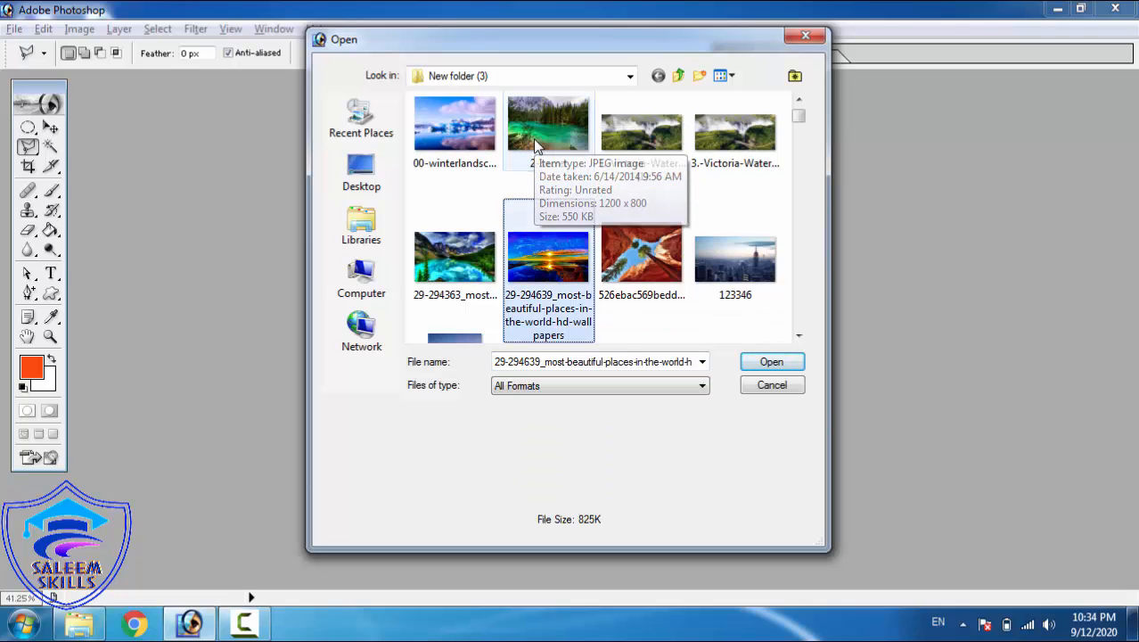
{"action": "key", "text": "Down"}
{"action": "key", "text": "Down"}
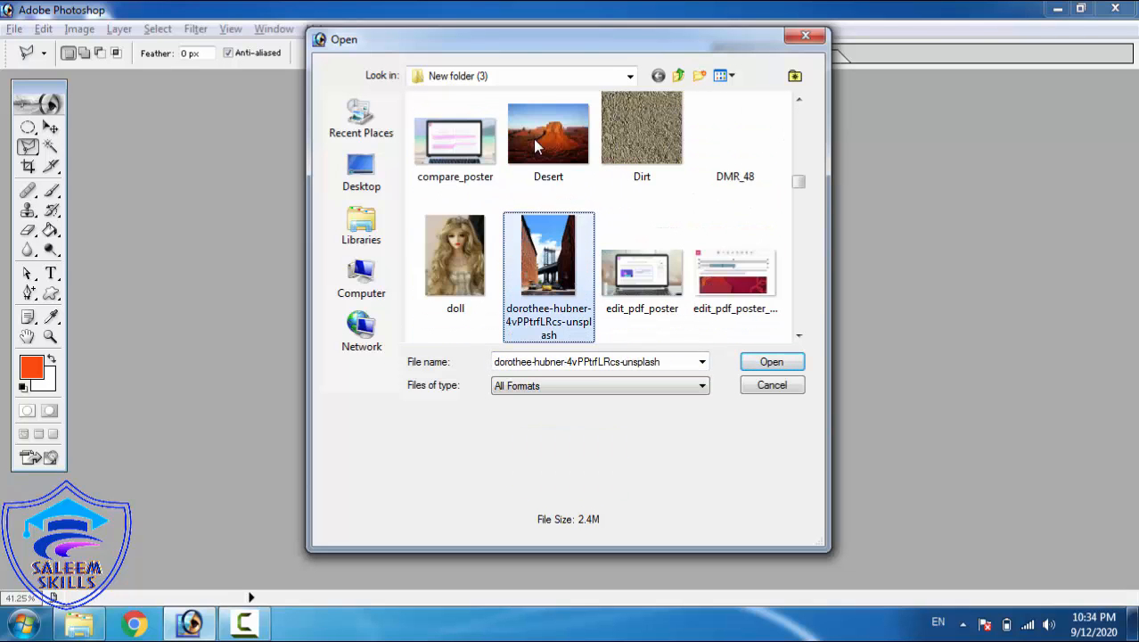
{"action": "key", "text": "Down"}
{"action": "key", "text": "Left"}
{"action": "key", "text": "Up"}
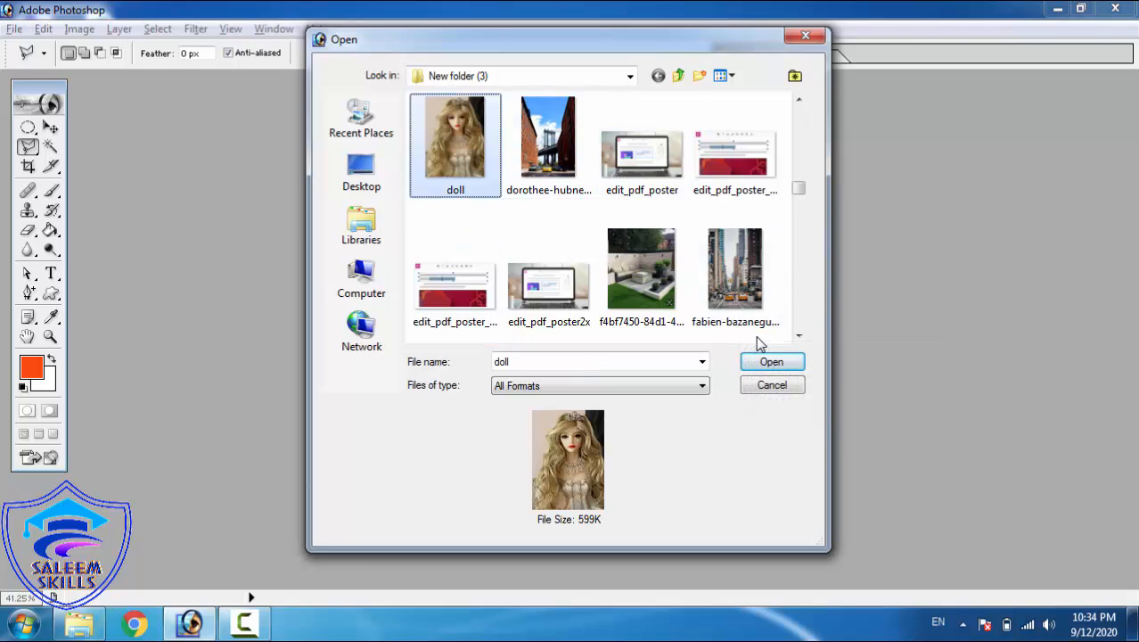
{"action": "left_click", "coordinate": [661, 260]}
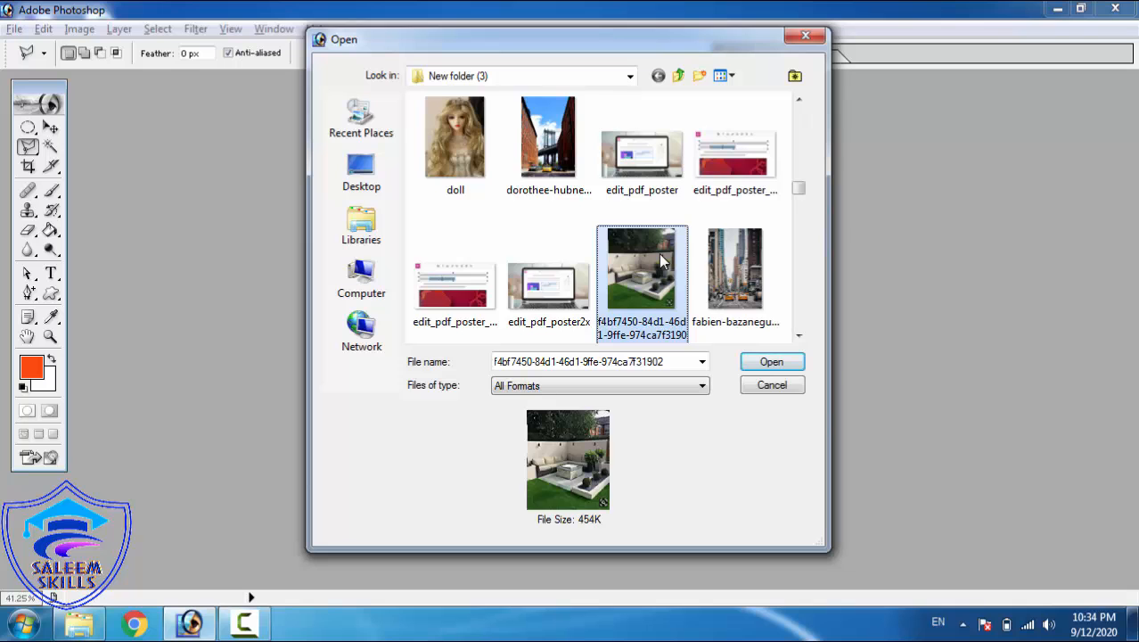
{"action": "scroll", "coordinate": [660, 260], "scroll_direction": "down", "scroll_amount": 2}
{"action": "left_click", "coordinate": [660, 260]}
{"action": "key", "text": "Down"}
{"action": "key", "text": "Down"}
{"action": "key", "text": "Down"}
{"action": "key", "text": "Down"}
{"action": "key", "text": "Down"}
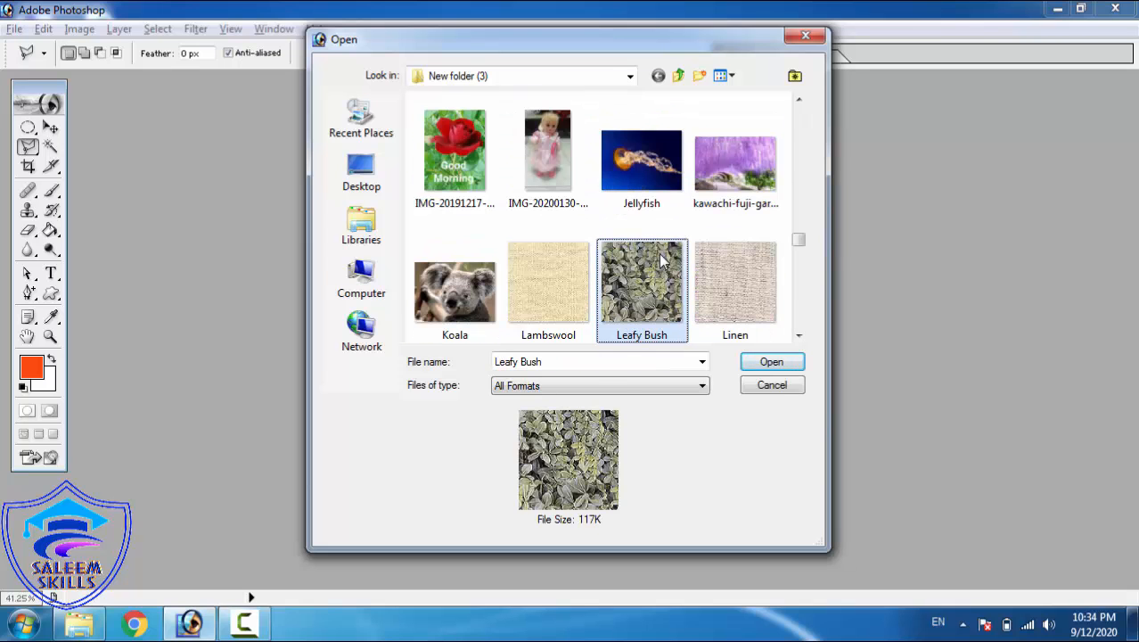
{"action": "key", "text": "Up"}
{"action": "key", "text": "Left"}
{"action": "key", "text": "Left"}
{"action": "key", "text": "Return"}
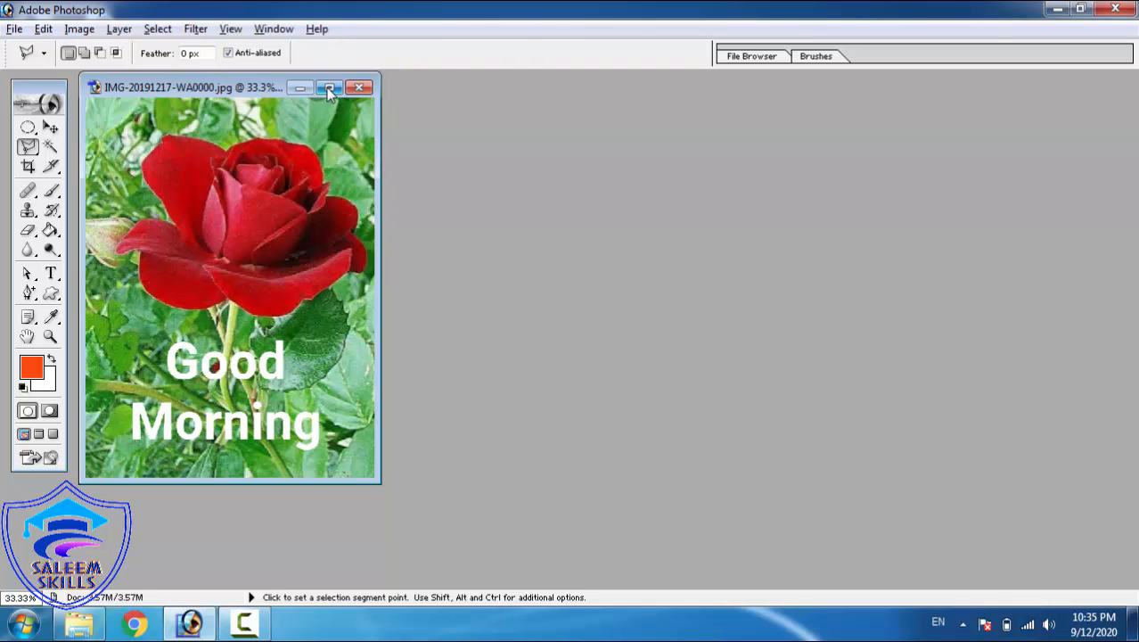
{"action": "left_click", "coordinate": [328, 88]}
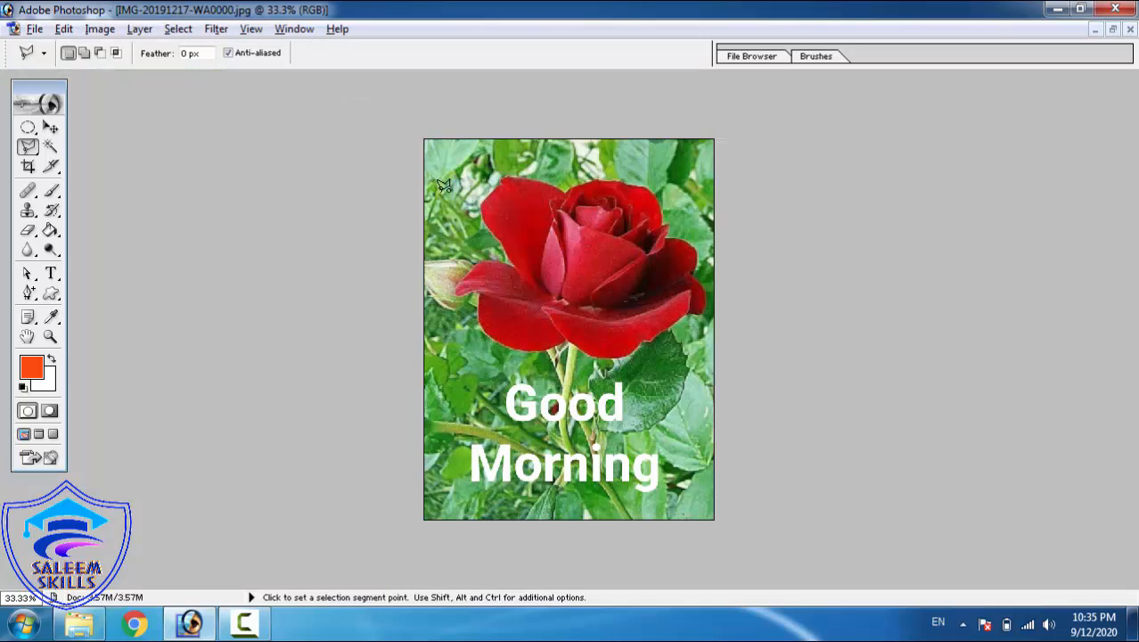
{"action": "left_click", "coordinate": [441, 192]}
{"action": "right_click", "coordinate": [552, 207]}
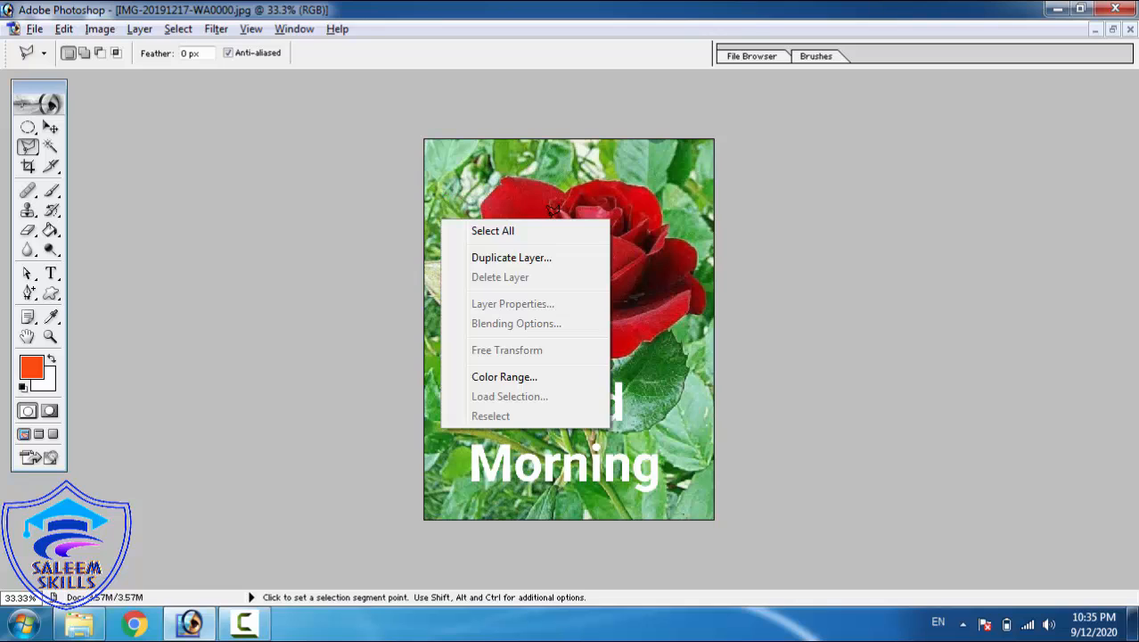
{"action": "left_click", "coordinate": [561, 193]}
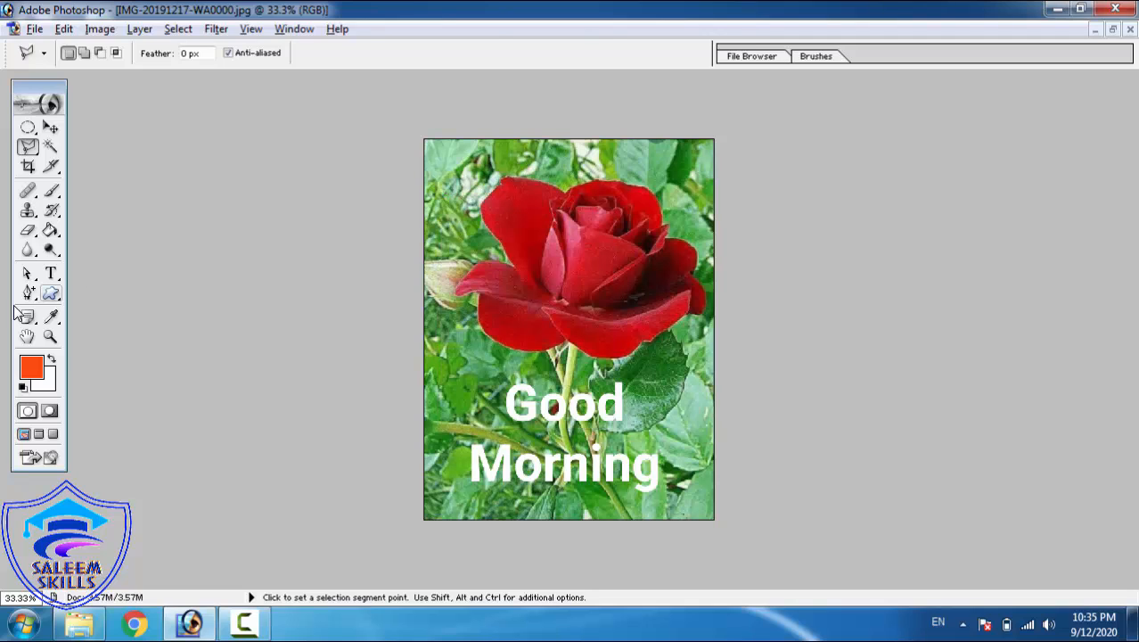
- Fit the rose image to the screen using the Zoom tool's view options
{"action": "left_click", "coordinate": [50, 336]}
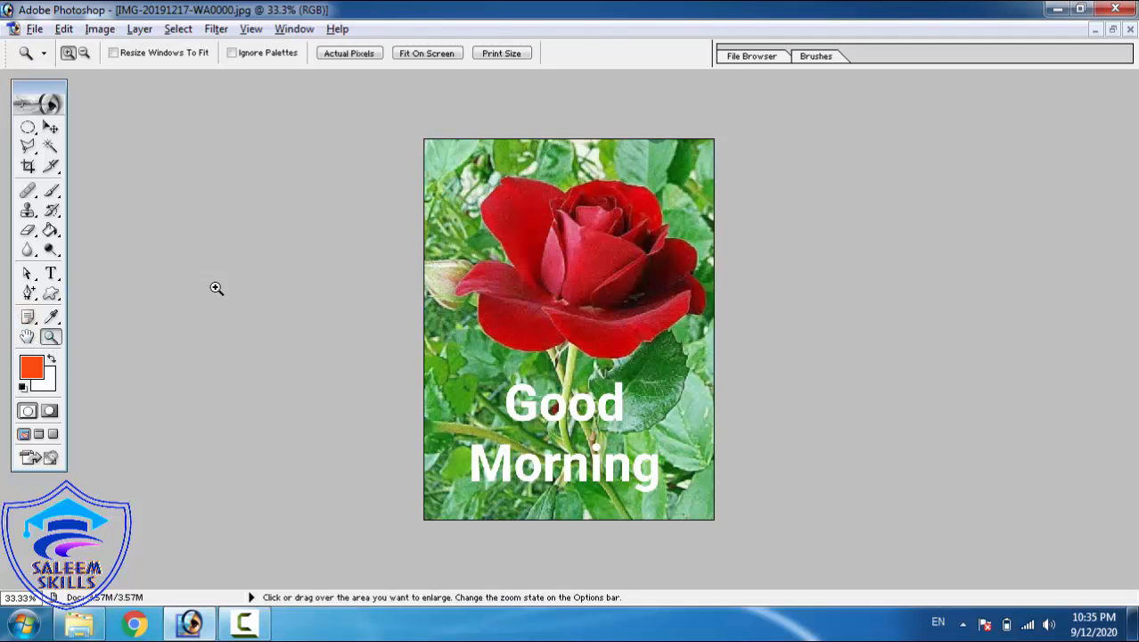
{"action": "right_click", "coordinate": [455, 255]}
{"action": "left_click", "coordinate": [491, 272]}
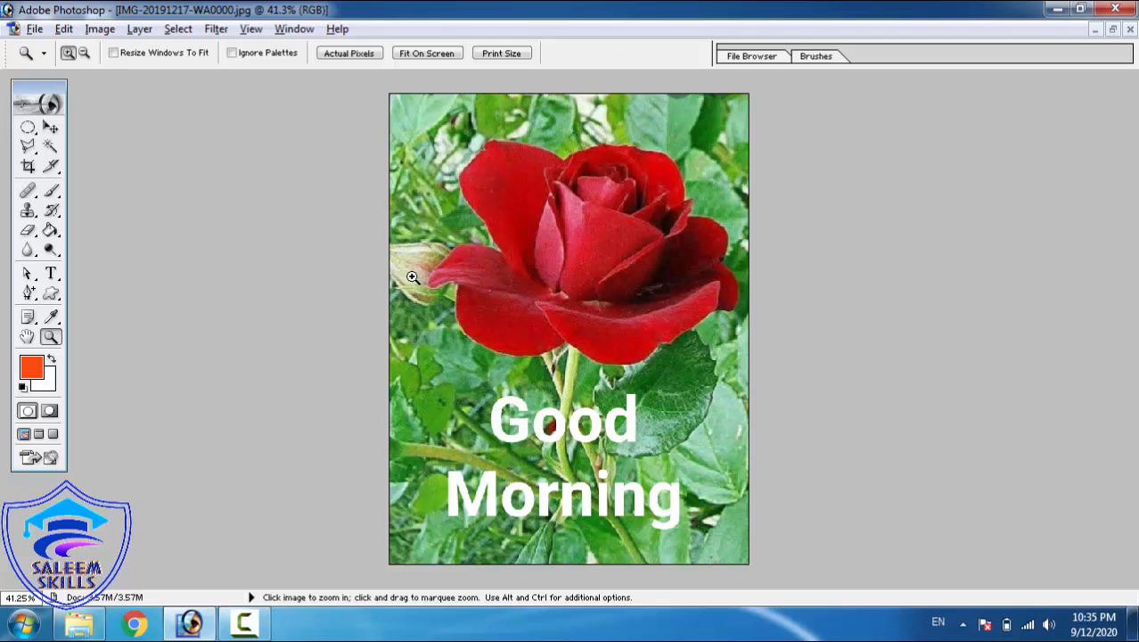
{"action": "left_click", "coordinate": [215, 29]}
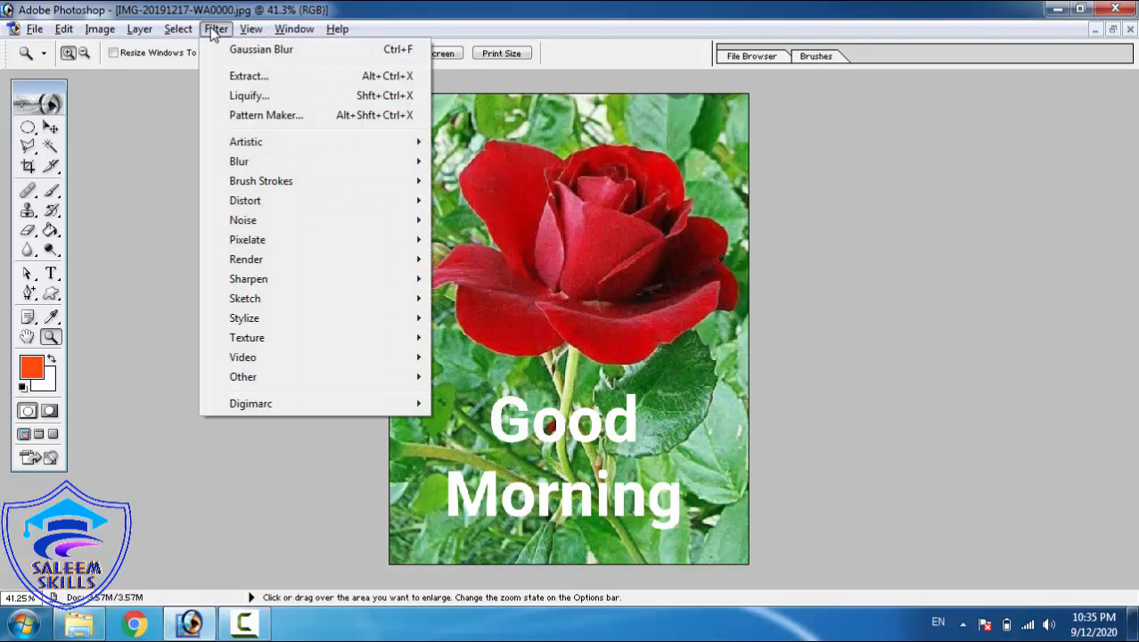
{"action": "mouse_move", "coordinate": [310, 147]}
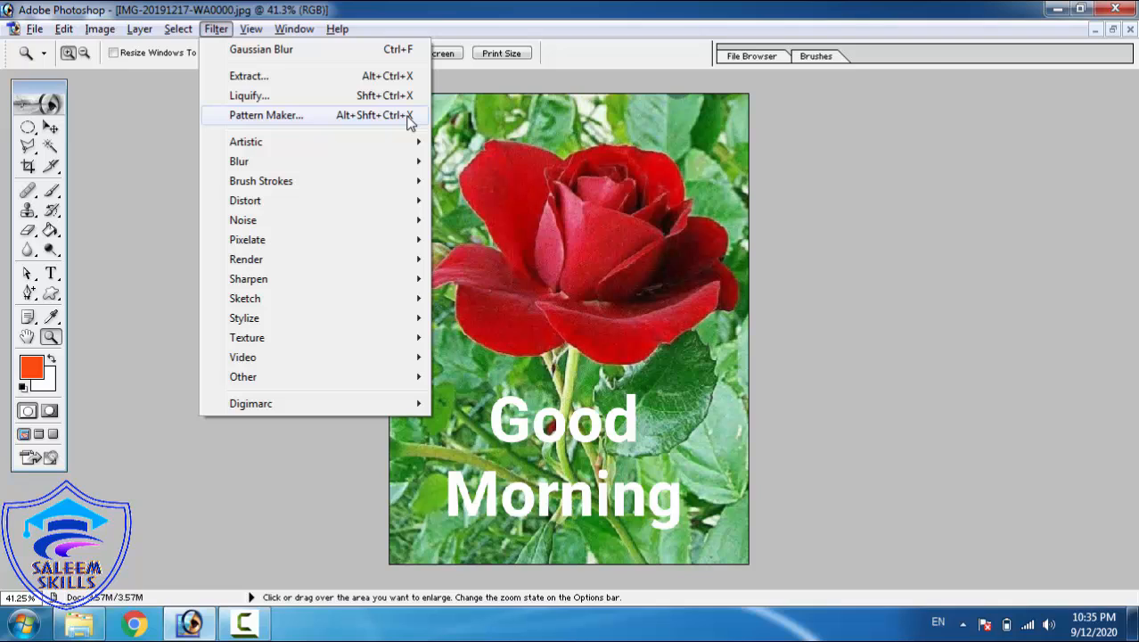
{"action": "left_click", "coordinate": [344, 119]}
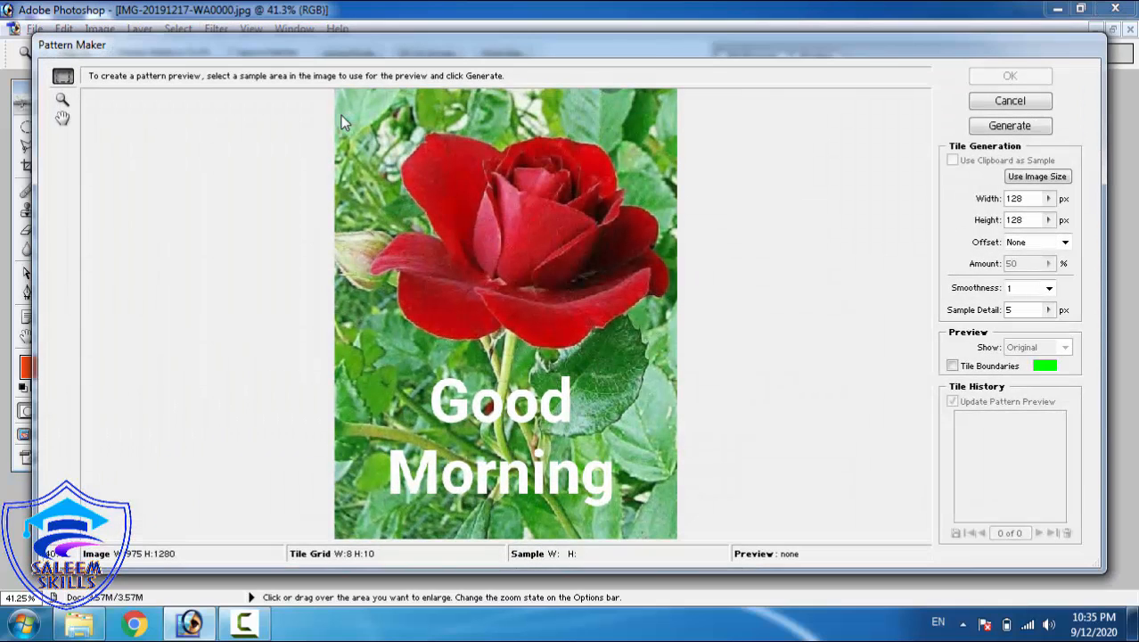
{"action": "left_click", "coordinate": [1007, 102]}
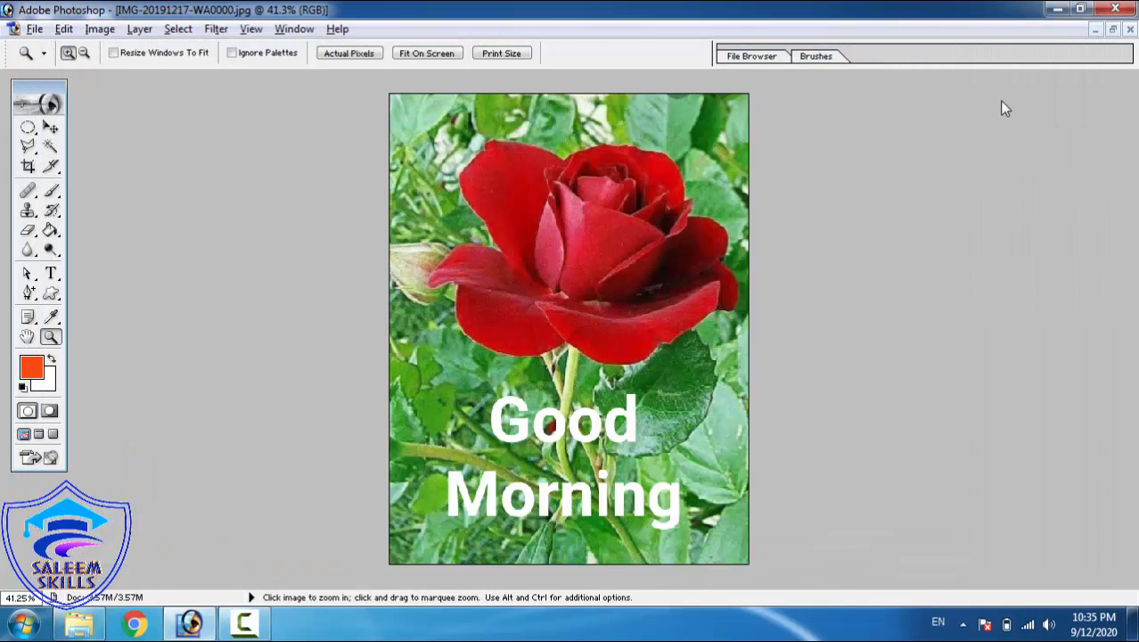
- Activate the Pattern Stamp Tool in place of the Clone Stamp Tool
{"action": "left_click", "coordinate": [27, 211]}
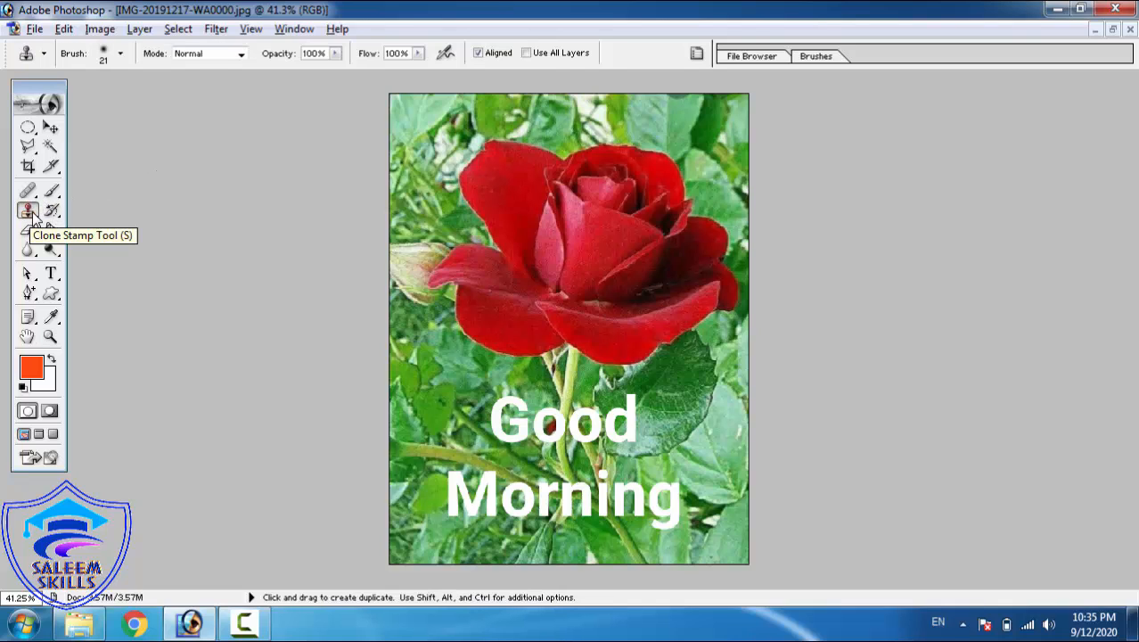
{"action": "left_click", "coordinate": [34, 218]}
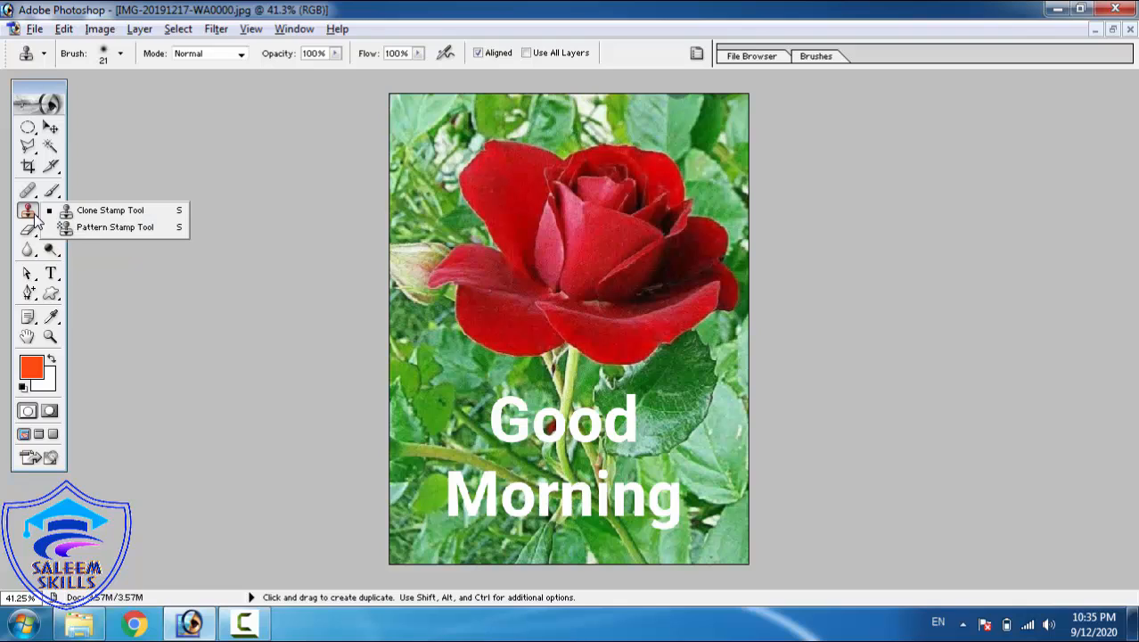
{"action": "left_click", "coordinate": [98, 226]}
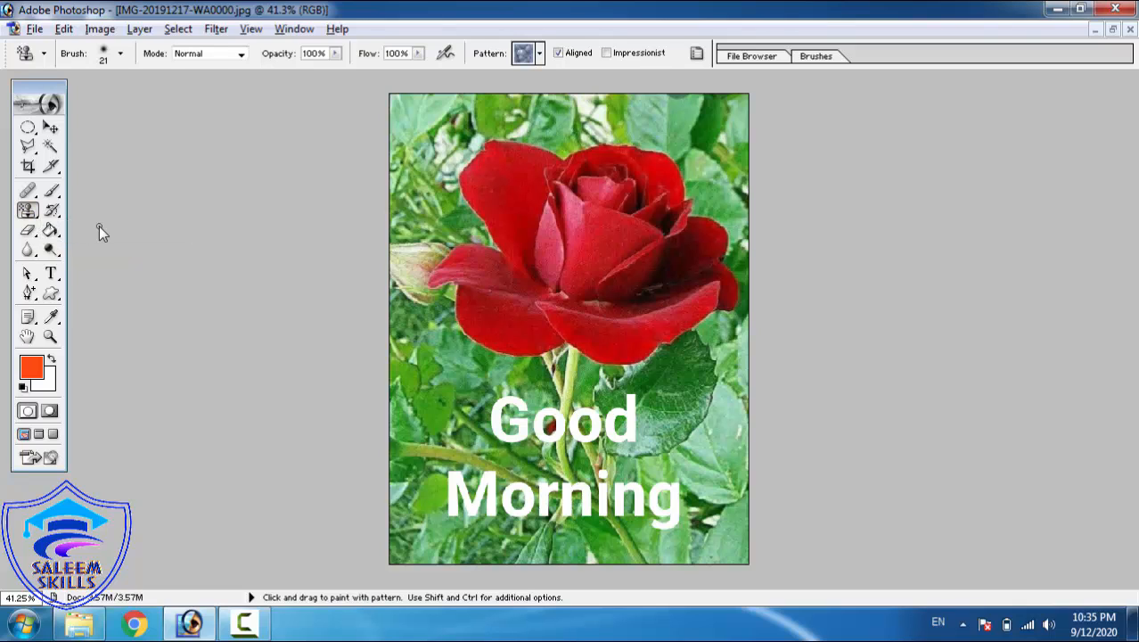
{"action": "left_click", "coordinate": [35, 215]}
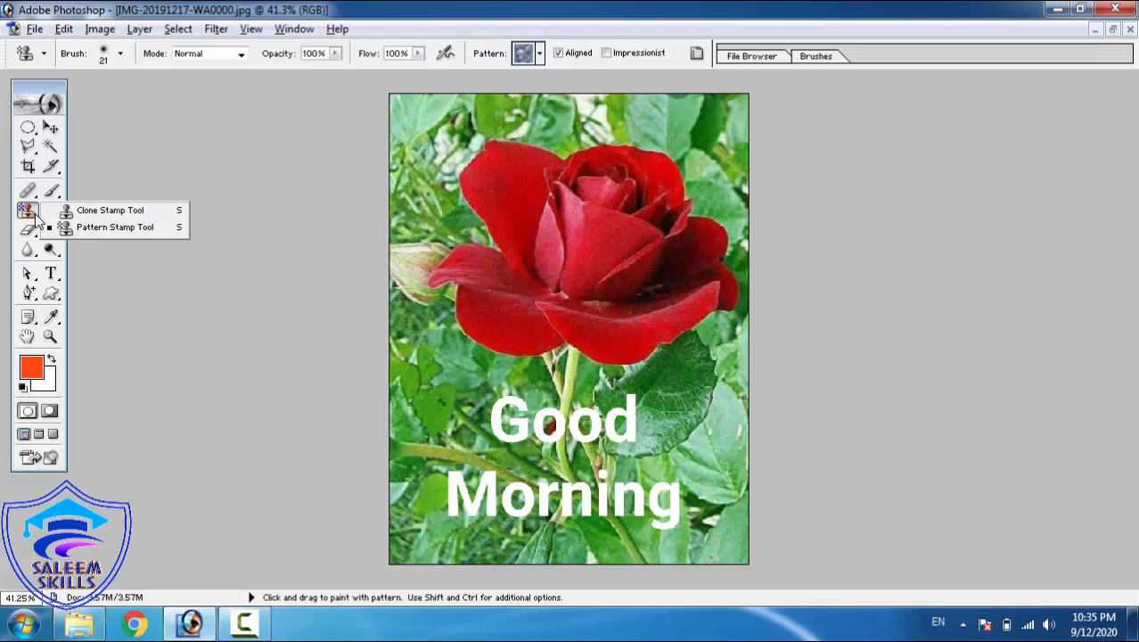
{"action": "left_click", "coordinate": [111, 228]}
- Append the Nature Patterns library to the Pattern Stamp Tool's current patterns
{"action": "left_click", "coordinate": [540, 53]}
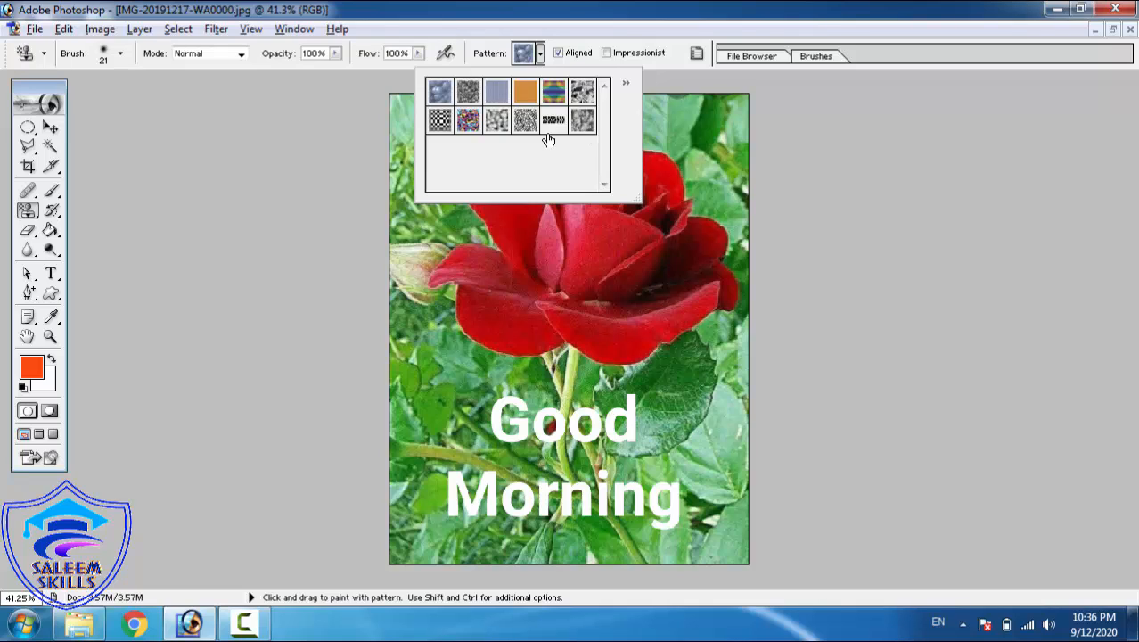
{"action": "left_click", "coordinate": [627, 89]}
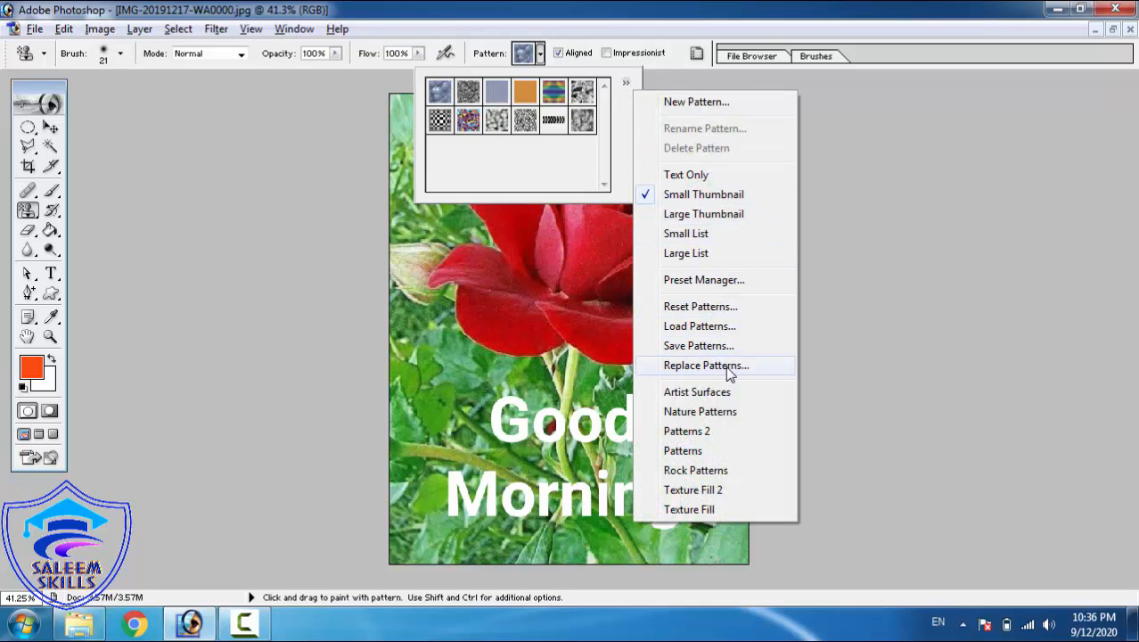
{"action": "left_click", "coordinate": [720, 415]}
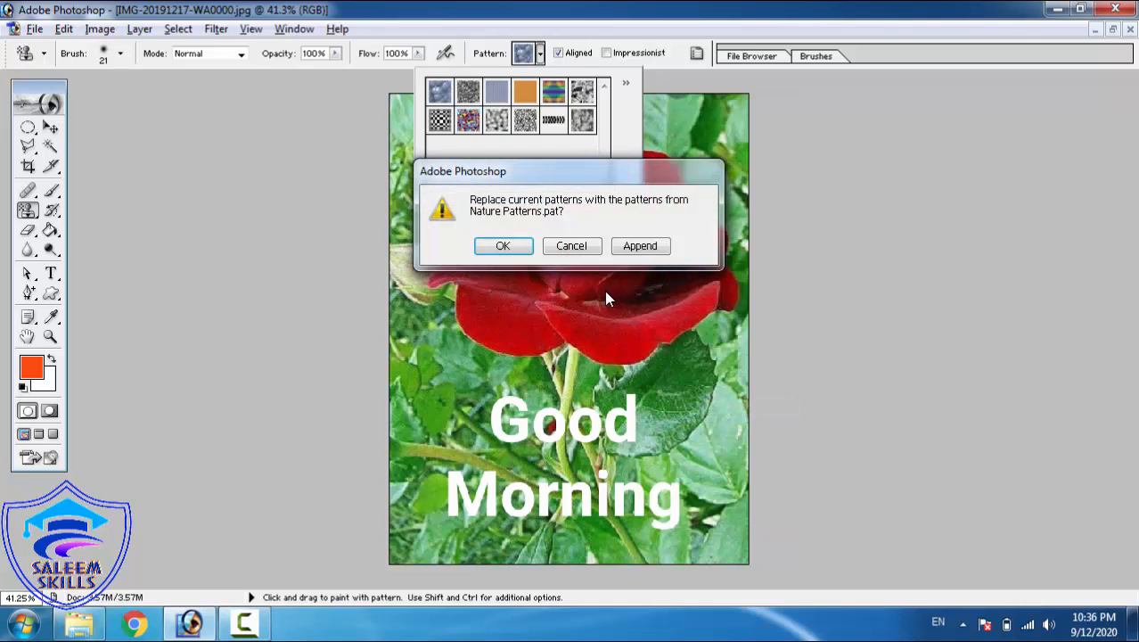
{"action": "left_click", "coordinate": [638, 246]}
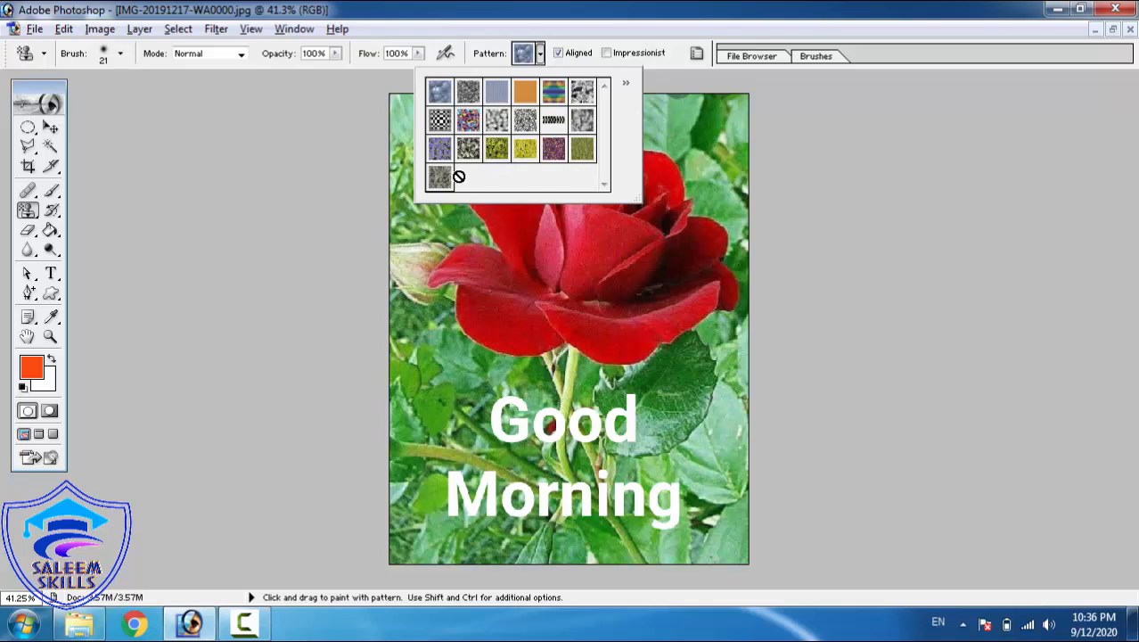
- Append the Patterns 2 library to the available stamp patterns and look through the extended set
{"action": "left_click", "coordinate": [625, 82]}
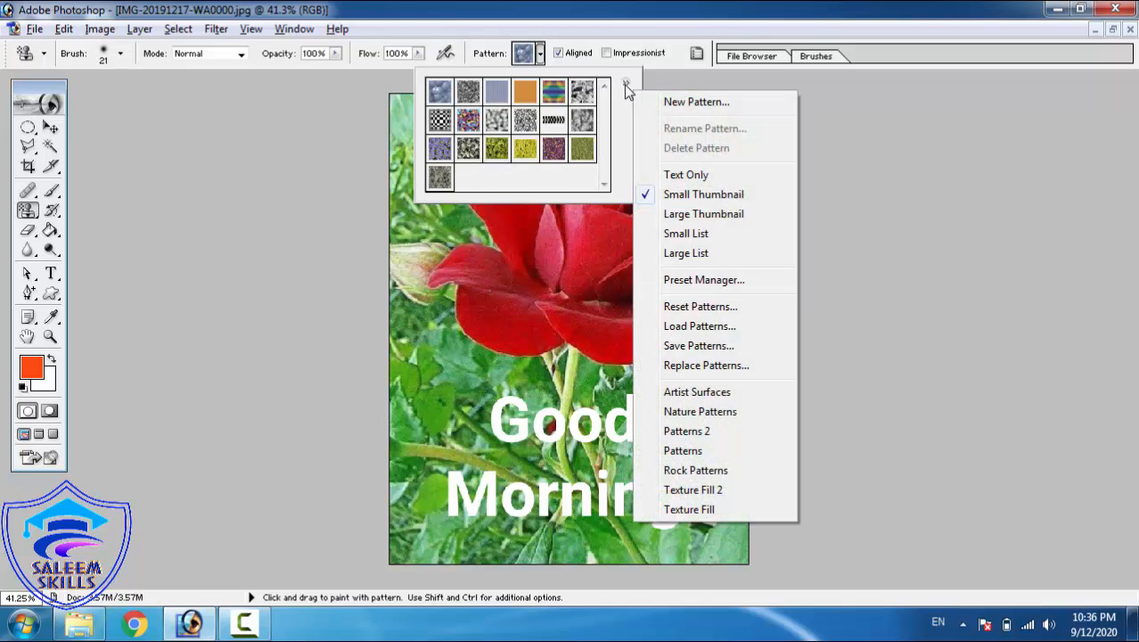
{"action": "left_click", "coordinate": [694, 432]}
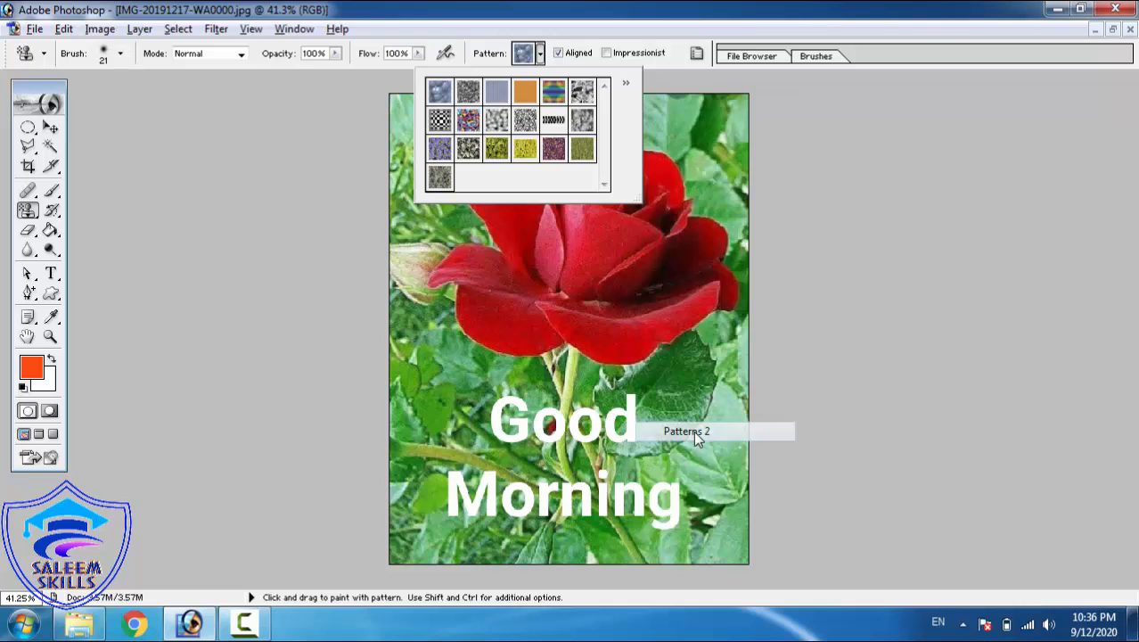
{"action": "left_click", "coordinate": [638, 248]}
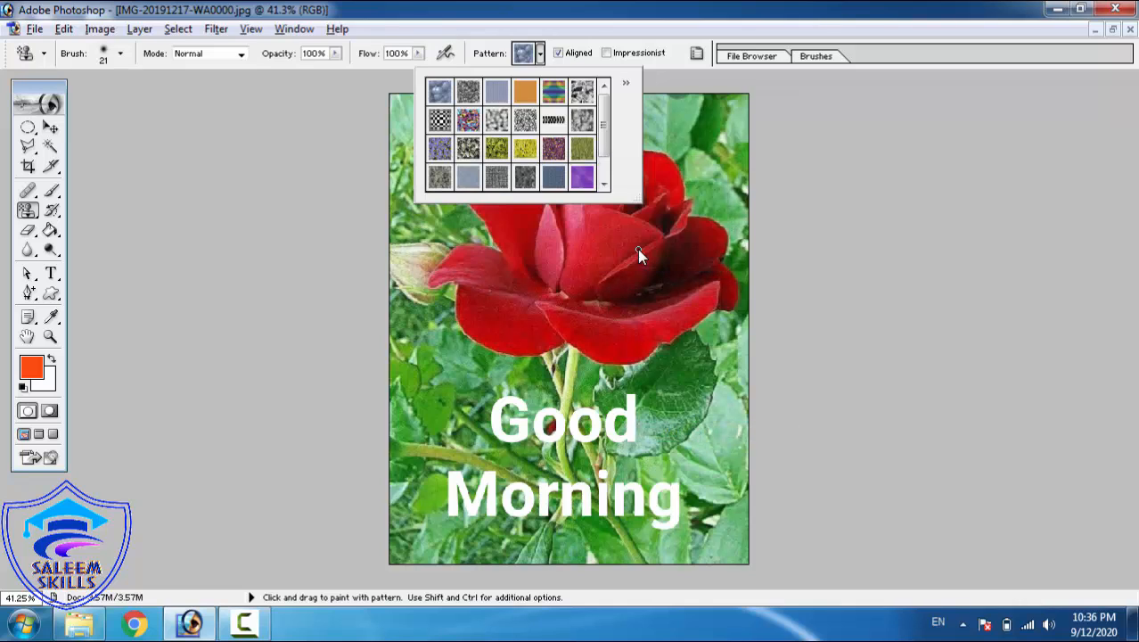
{"action": "left_click", "coordinate": [603, 148]}
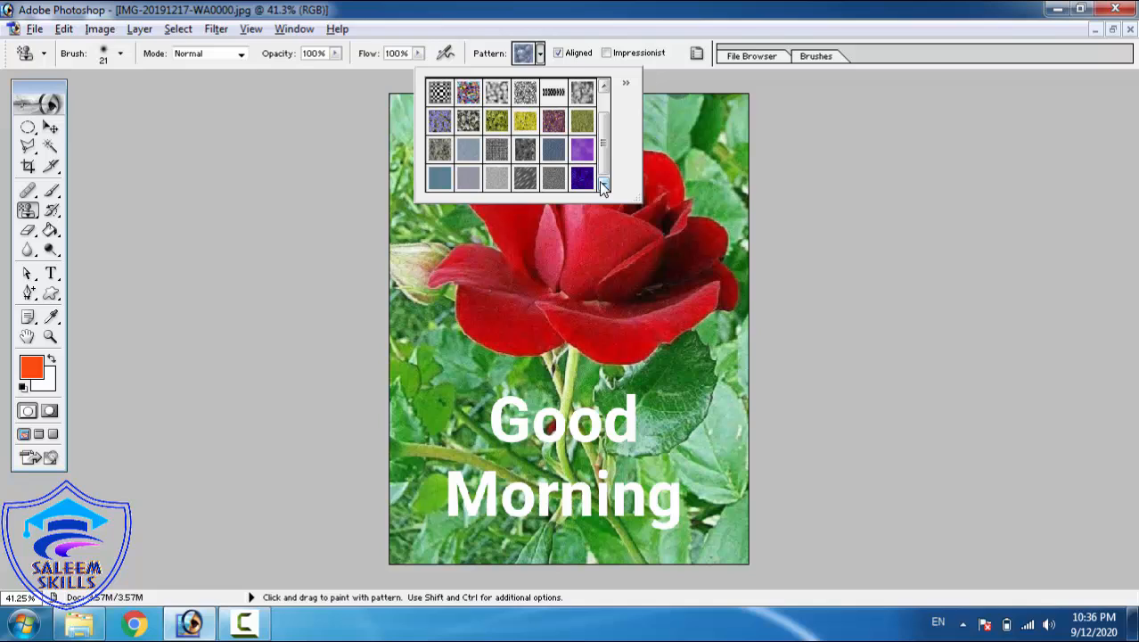
- Append the Texture Fill 2 library to the available stamp patterns
{"action": "left_click", "coordinate": [539, 55]}
{"action": "left_click", "coordinate": [540, 55]}
{"action": "left_click", "coordinate": [626, 85]}
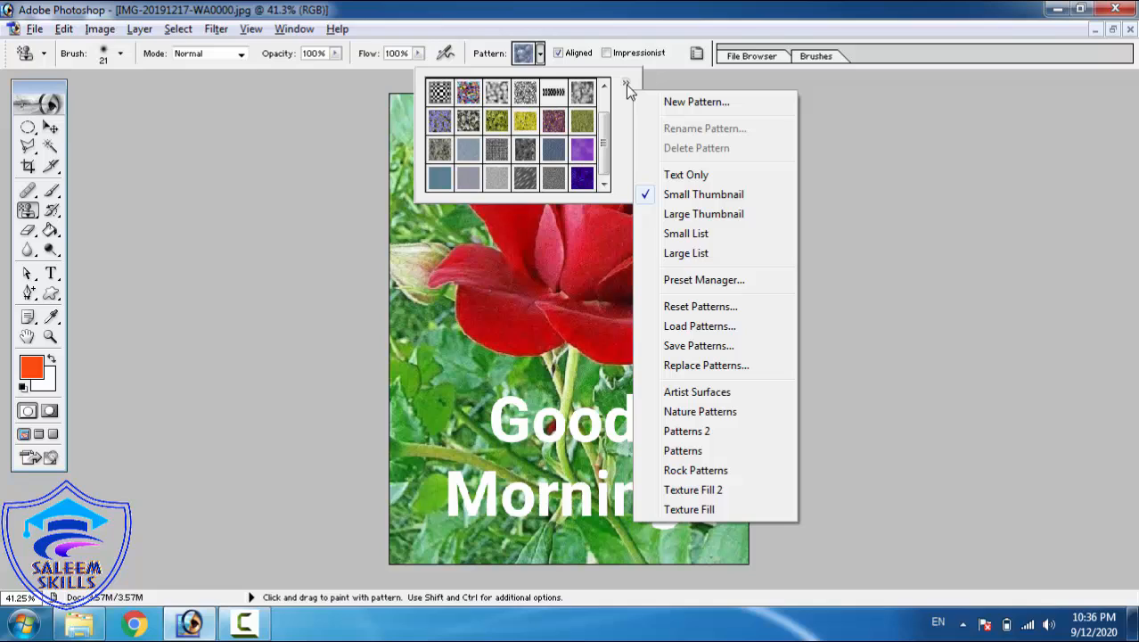
{"action": "left_click", "coordinate": [727, 492]}
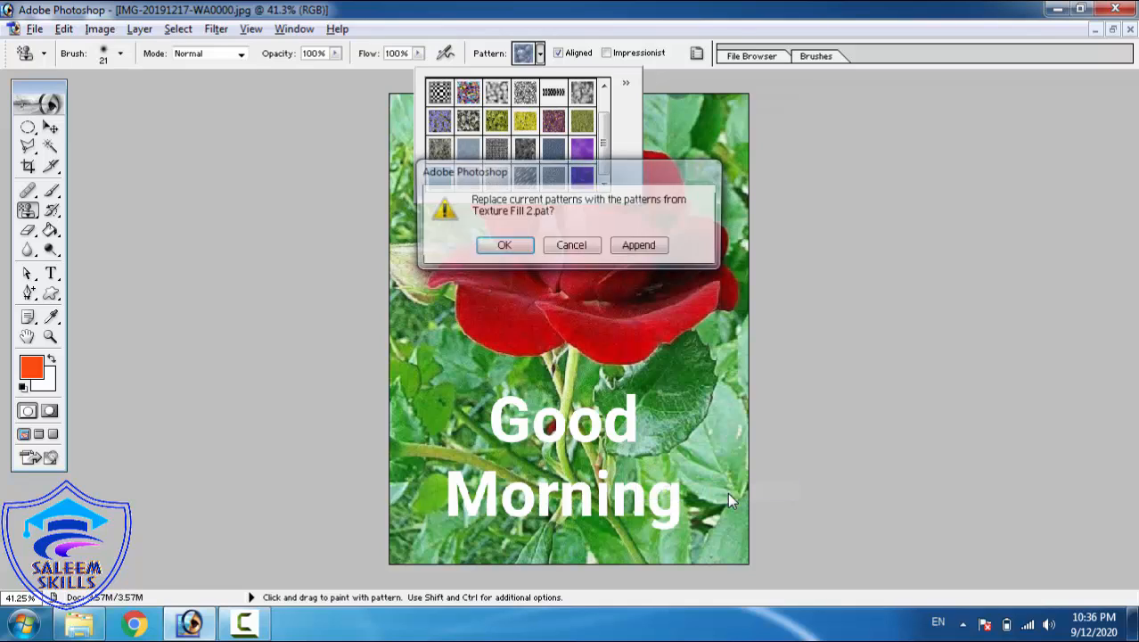
{"action": "left_click", "coordinate": [638, 249]}
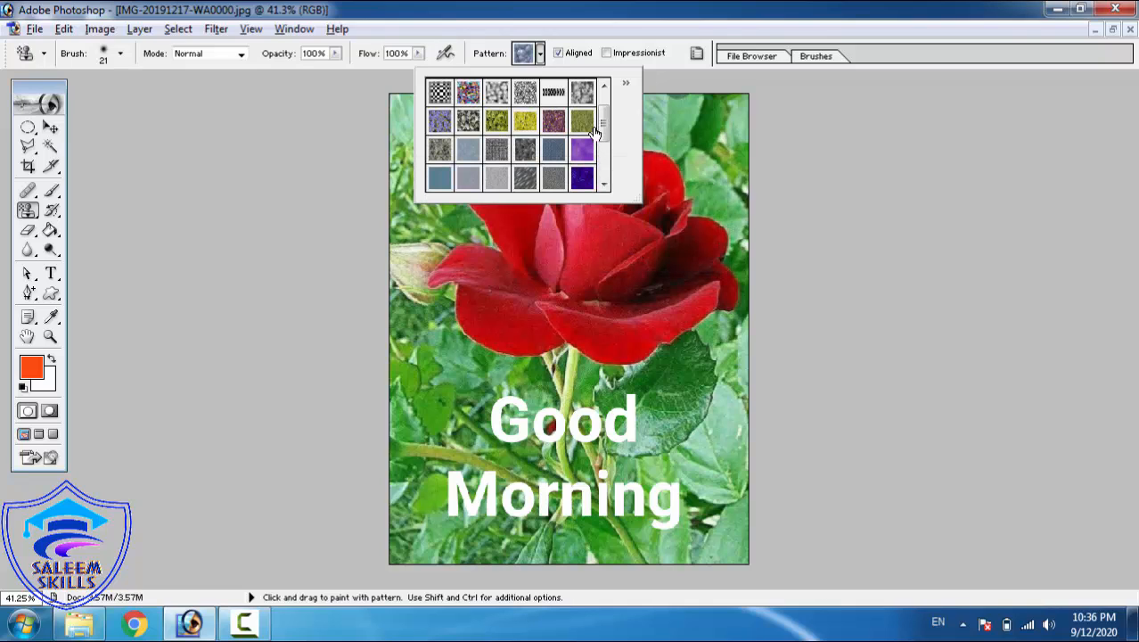
- Append the Artist Surfaces library to the available stamp patterns and look through the extended set
{"action": "scroll", "coordinate": [604, 153], "scroll_direction": "down", "scroll_amount": 2}
{"action": "scroll", "coordinate": [605, 153], "scroll_direction": "down", "scroll_amount": 1}
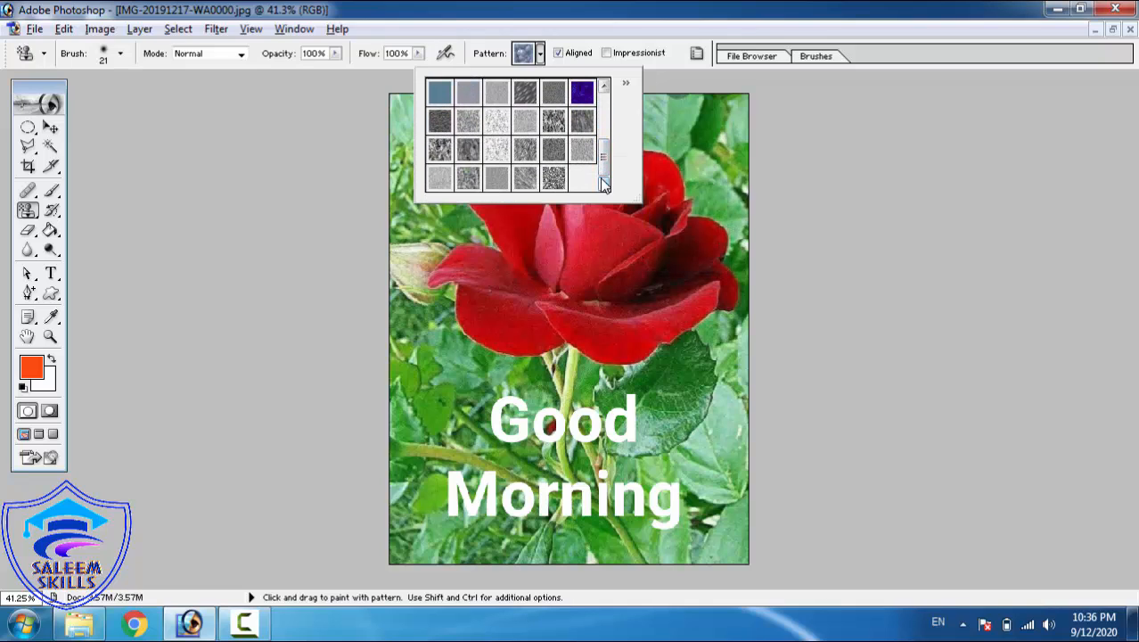
{"action": "left_click", "coordinate": [540, 55]}
{"action": "left_click", "coordinate": [540, 56]}
{"action": "left_click", "coordinate": [626, 83]}
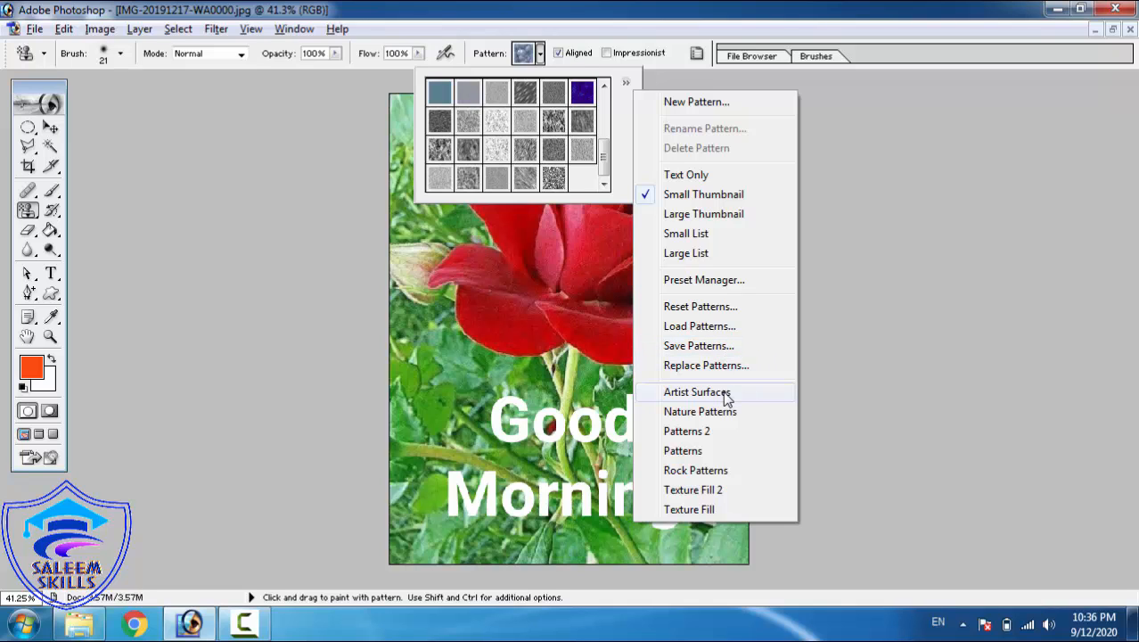
{"action": "left_click", "coordinate": [752, 395]}
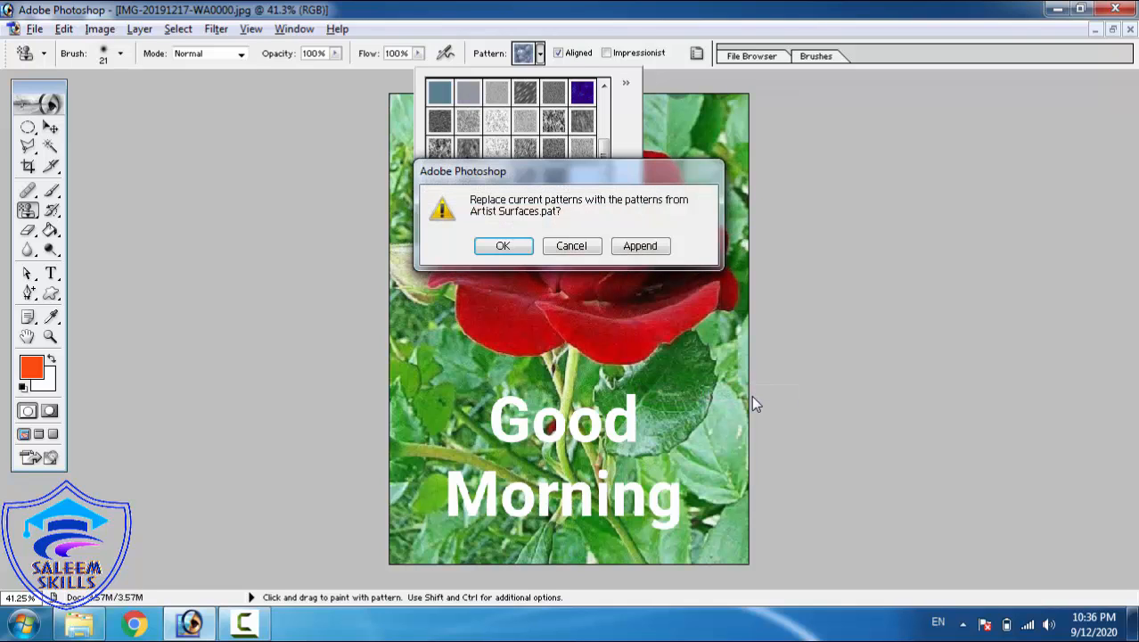
{"action": "left_click", "coordinate": [638, 248]}
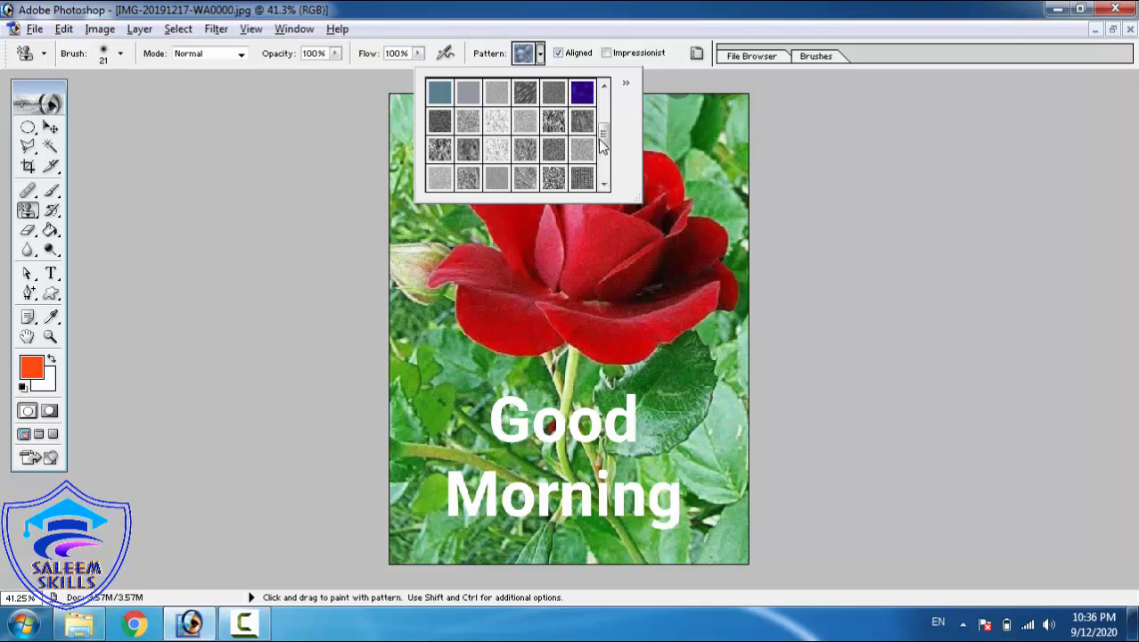
{"action": "left_click_drag", "start_coordinate": [603, 144], "coordinate": [602, 215]}
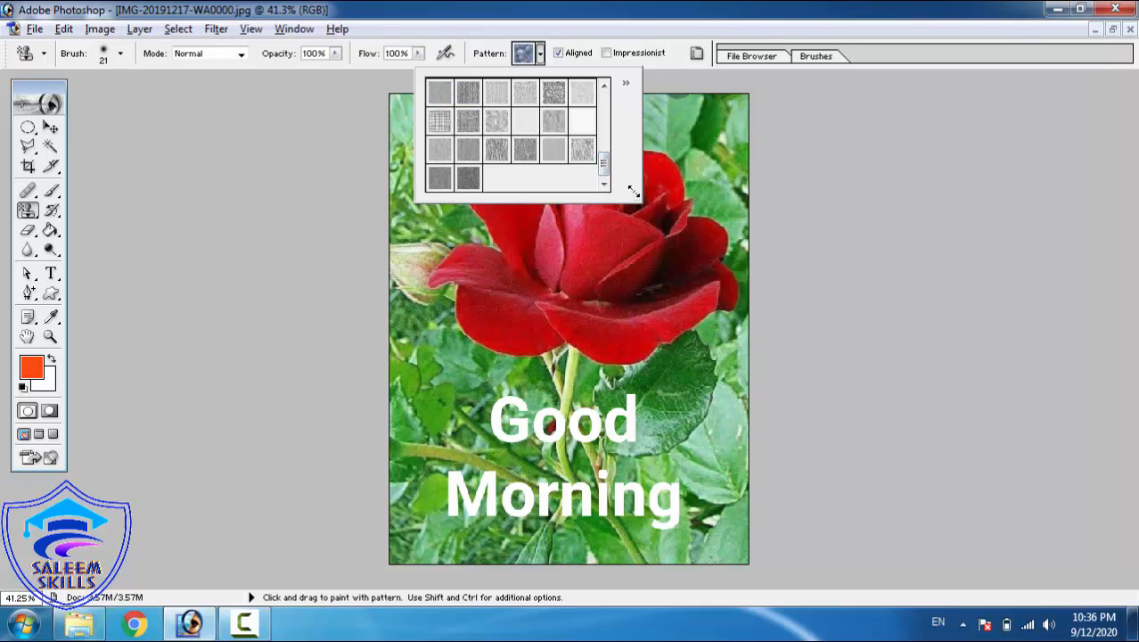
{"action": "left_click", "coordinate": [465, 8]}
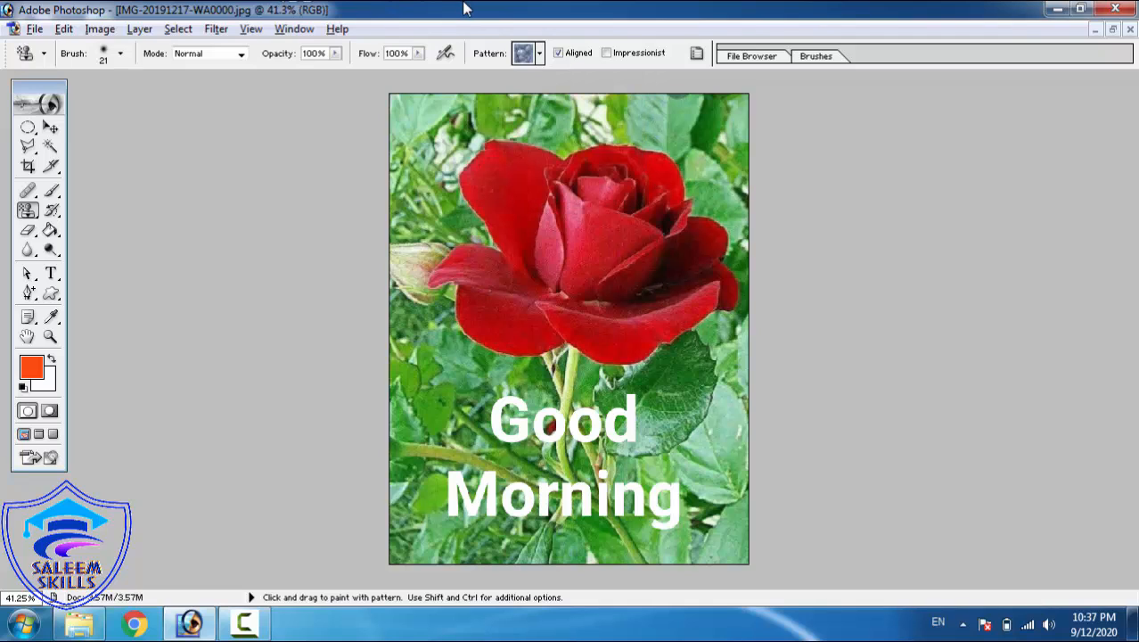
- Start the Pattern Maker filter and select a sample area of about 942 x 772 px around the rose
{"action": "left_click", "coordinate": [217, 28]}
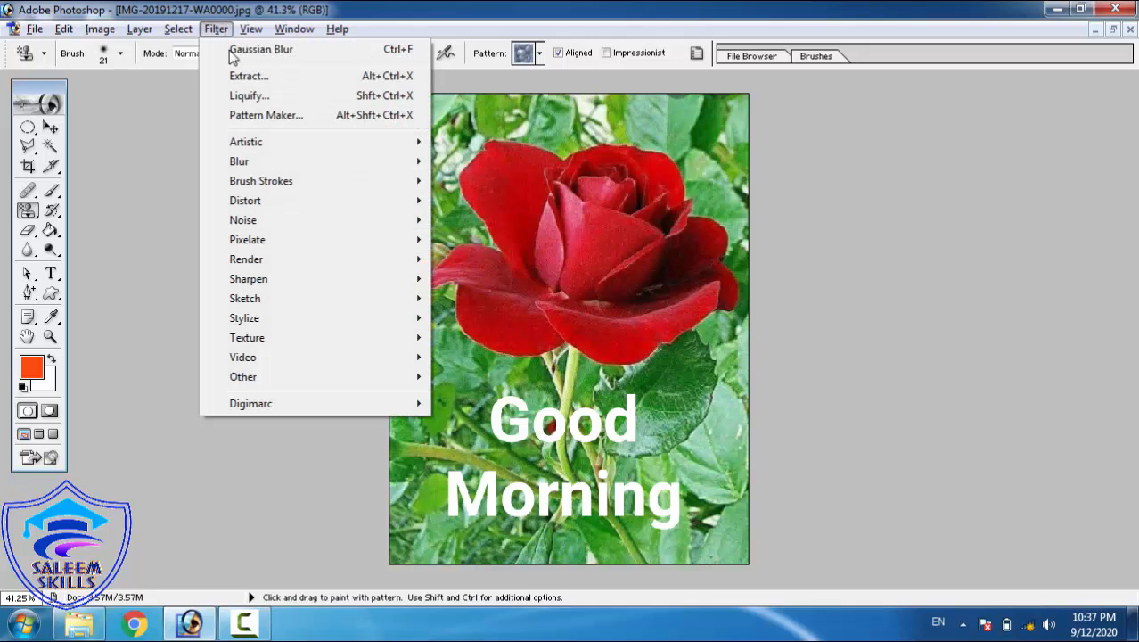
{"action": "left_click", "coordinate": [281, 116]}
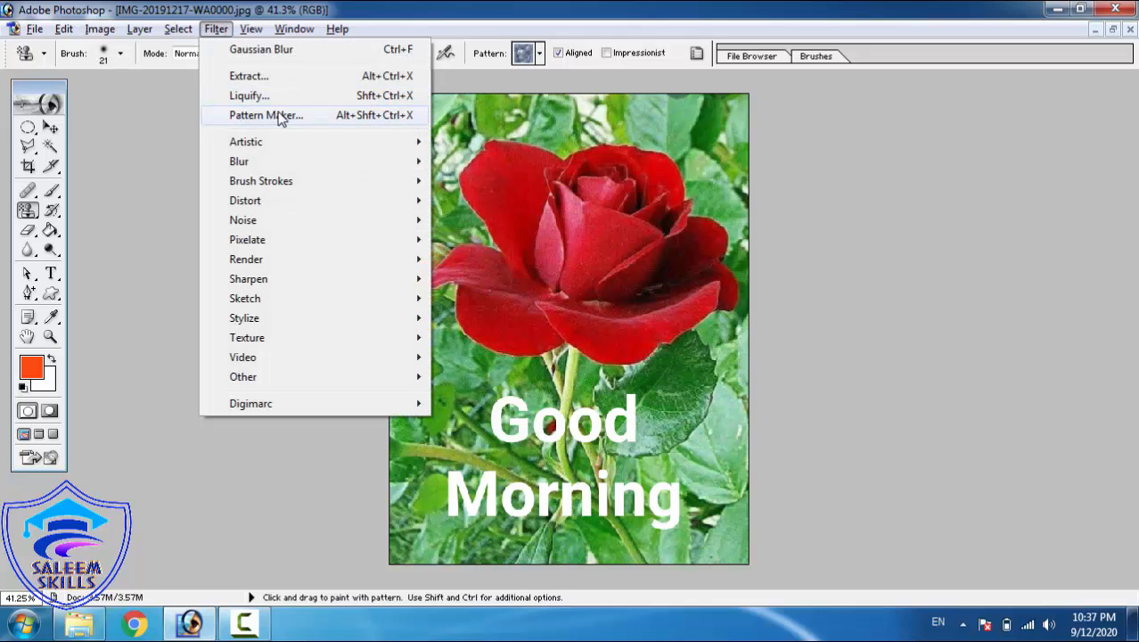
{"action": "left_click", "coordinate": [304, 115]}
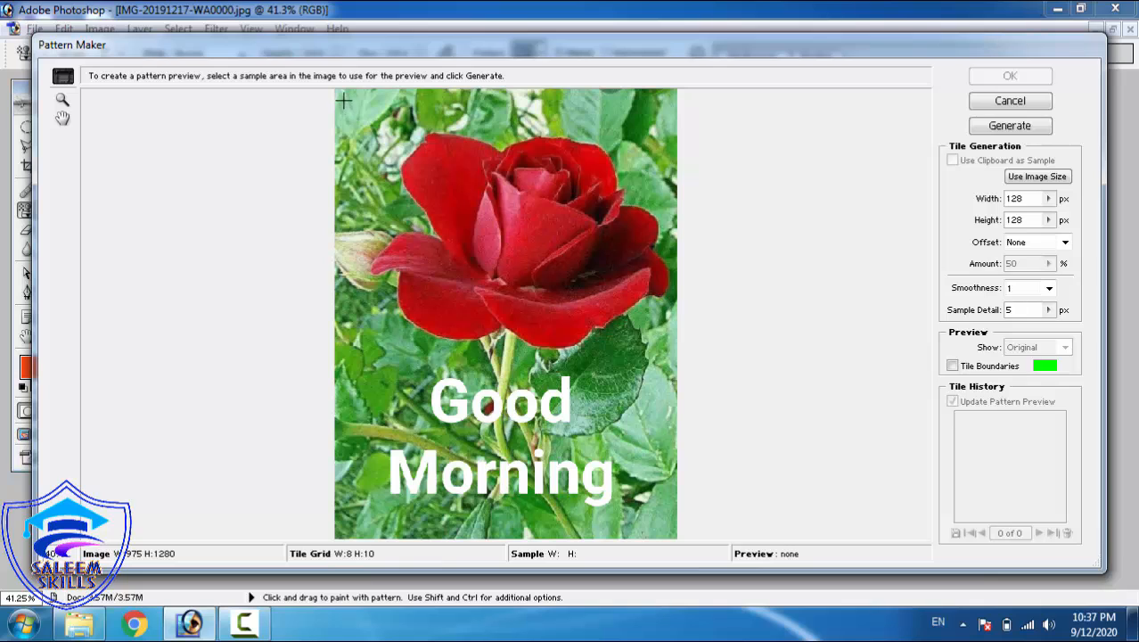
{"action": "left_click_drag", "start_coordinate": [340, 96], "coordinate": [672, 366]}
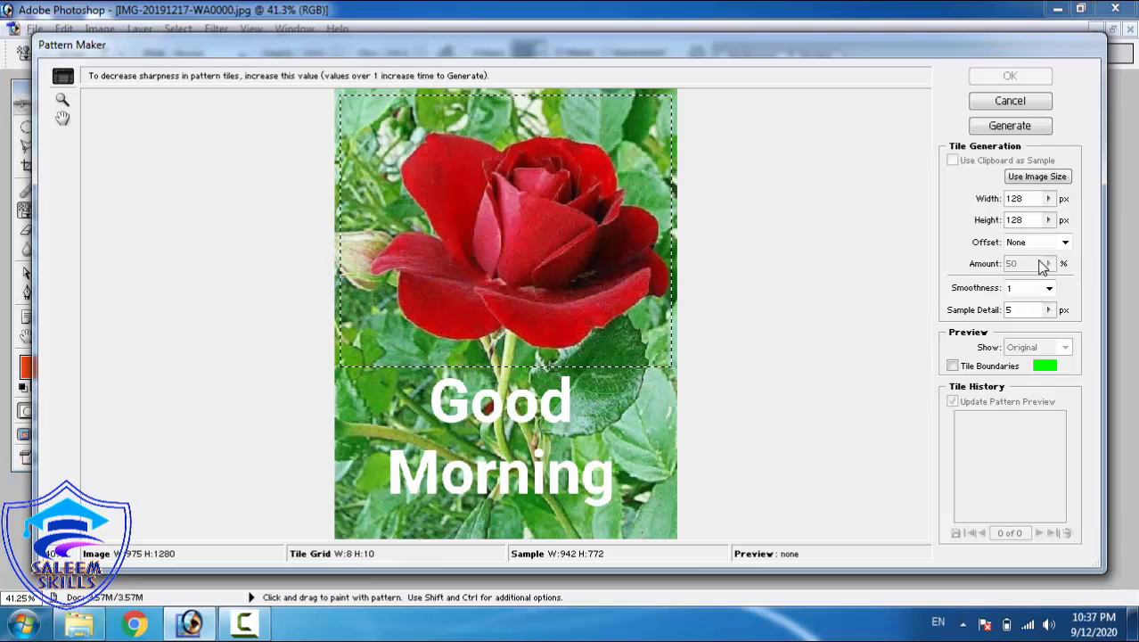
- Set the tile width to 128 px and generate a pattern preview from the selected sample
{"action": "left_click", "coordinate": [1050, 199]}
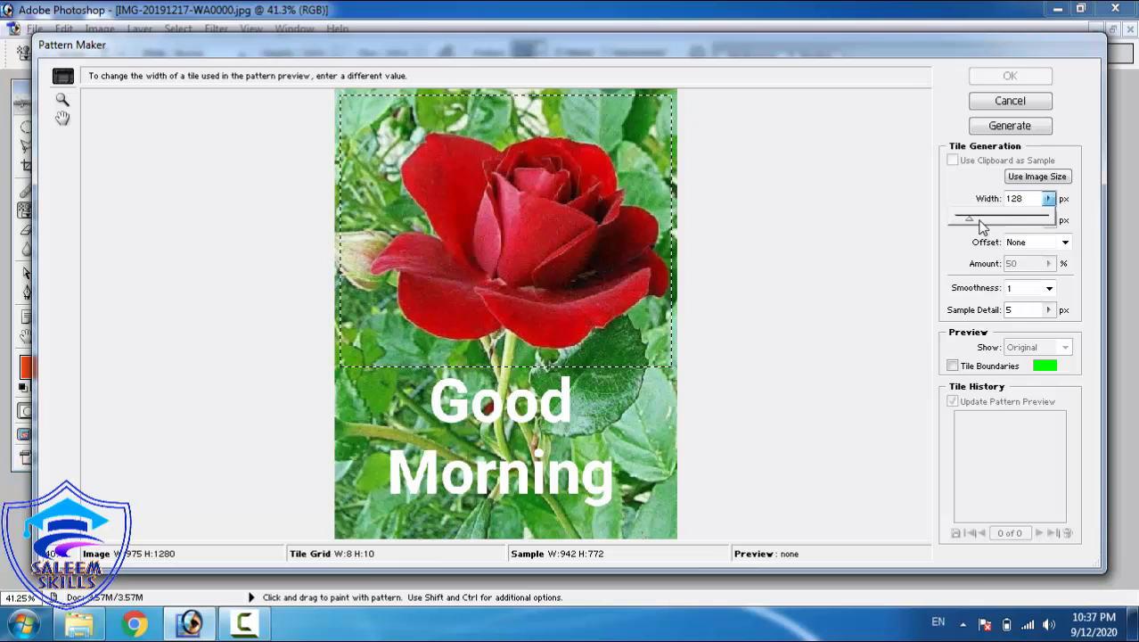
{"action": "left_click_drag", "start_coordinate": [983, 221], "coordinate": [1015, 213]}
{"action": "type", "text": "12"}
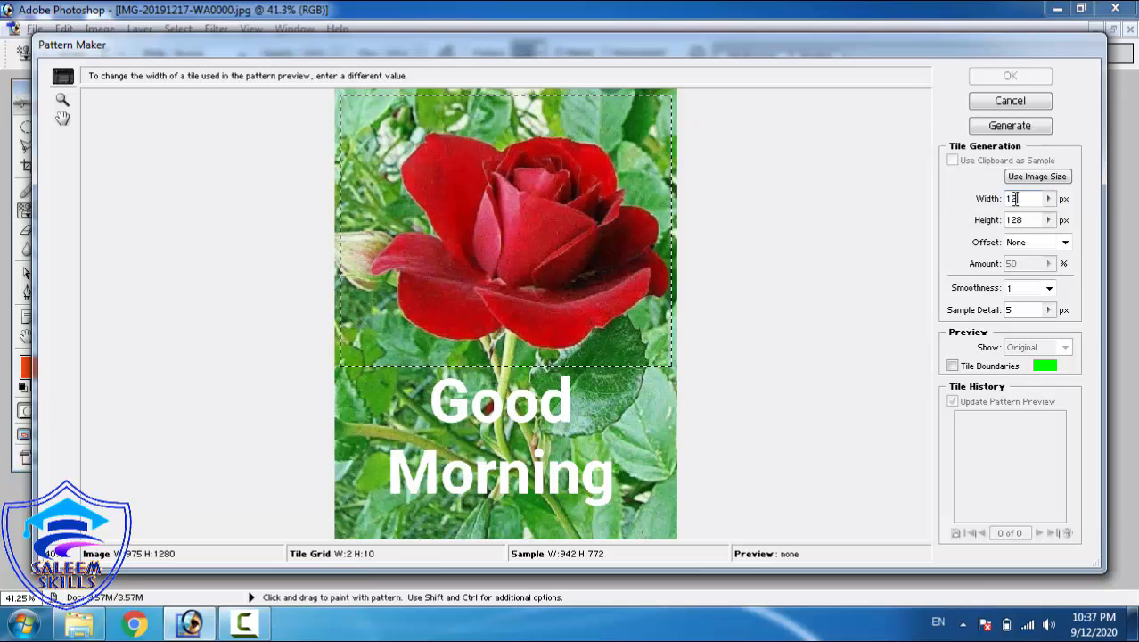
{"action": "key", "text": "Tab"}
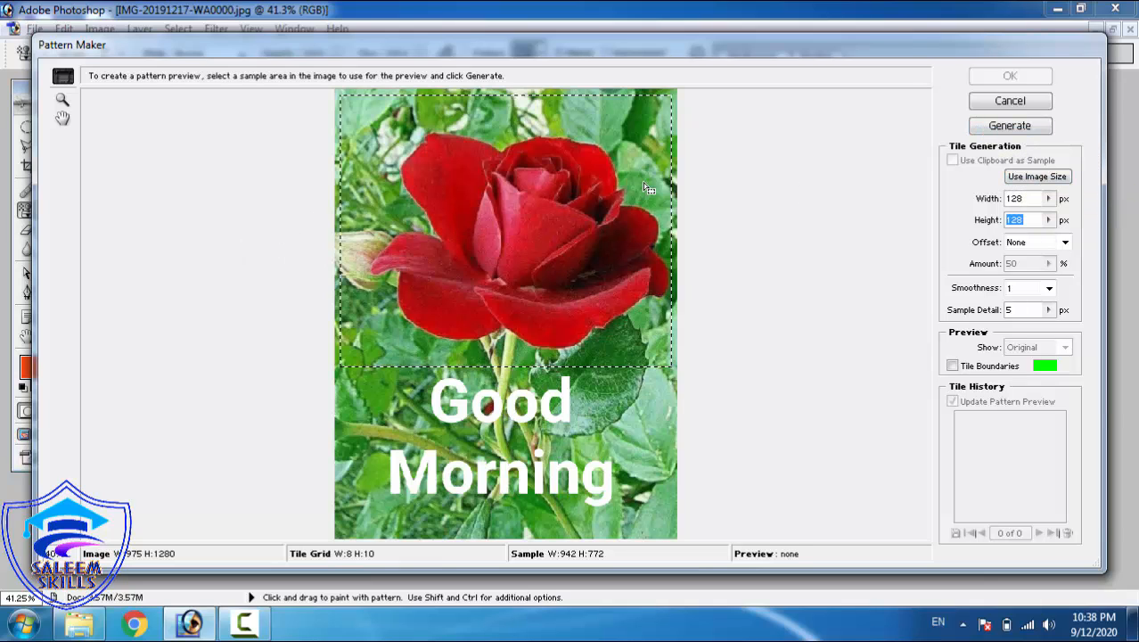
{"action": "left_click", "coordinate": [1004, 129]}
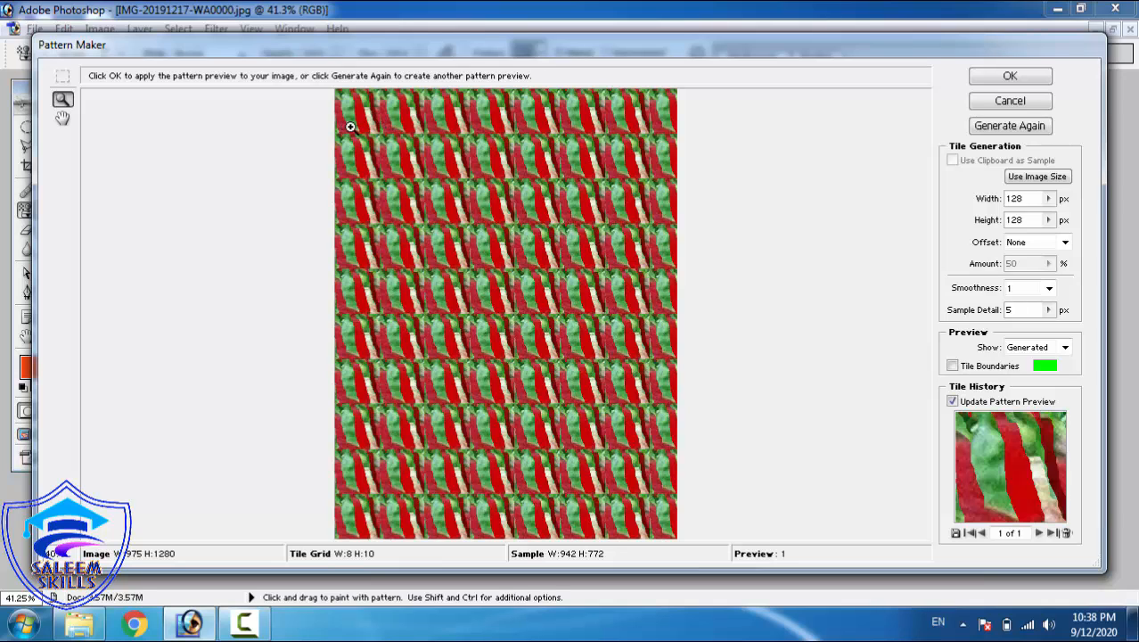
- Generate two more tile variations while inspecting the pattern preview at closer magnification
{"action": "left_click_drag", "start_coordinate": [350, 127], "coordinate": [639, 280]}
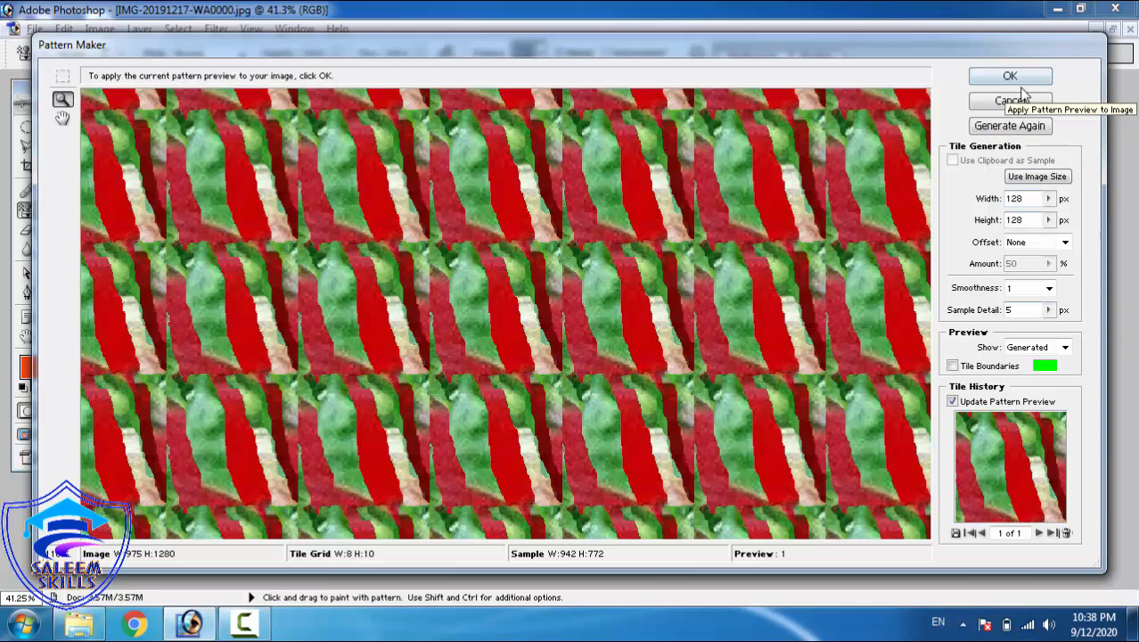
{"action": "left_click", "coordinate": [1007, 127]}
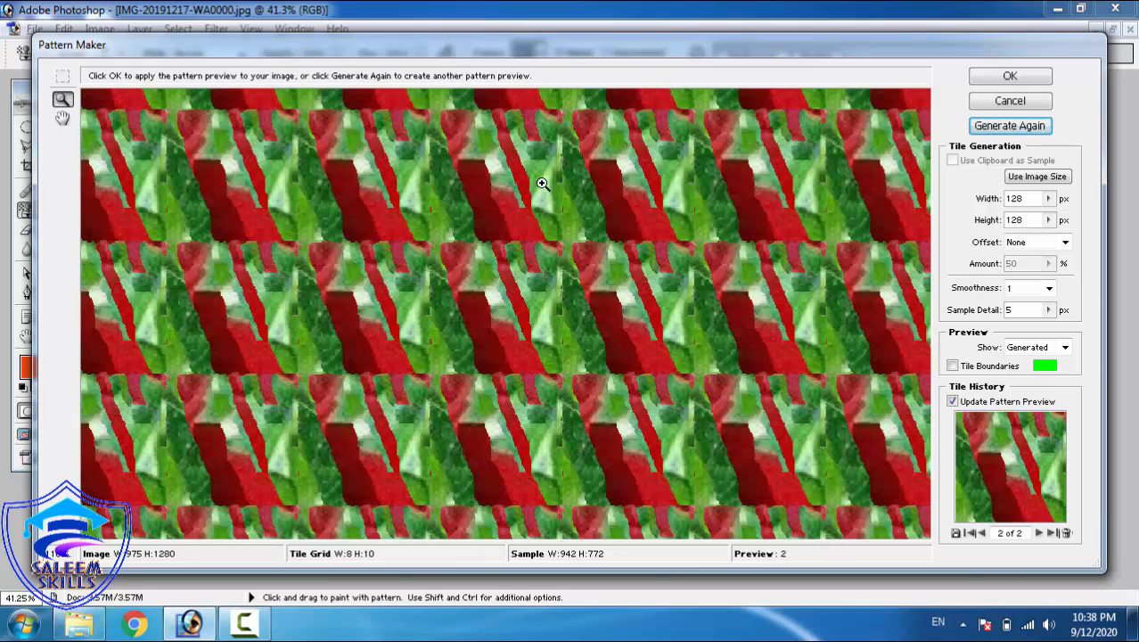
{"action": "left_click", "coordinate": [1009, 125]}
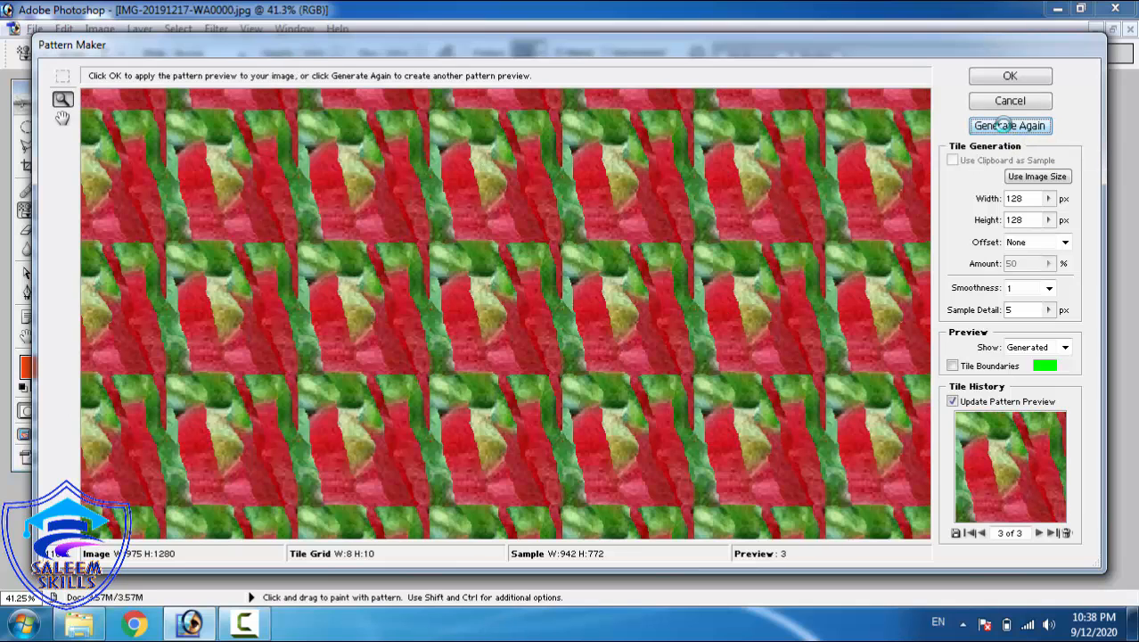
{"action": "key", "text": "alt"}
{"action": "left_click", "coordinate": [717, 212], "text": "alt"}
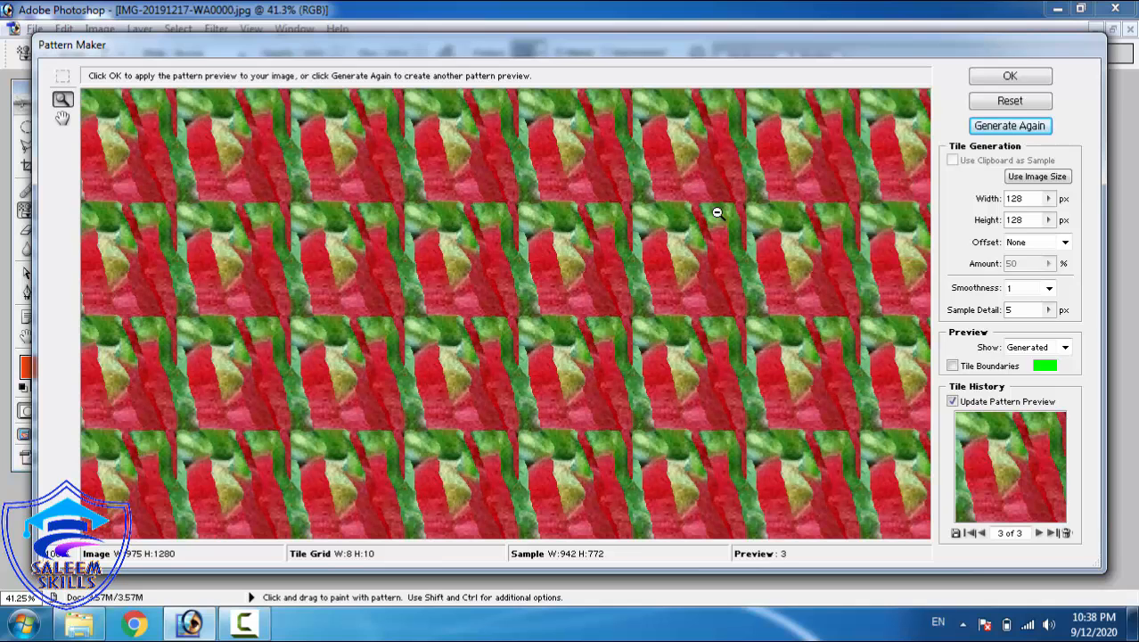
{"action": "left_click", "coordinate": [717, 212], "text": "alt"}
{"action": "left_click", "coordinate": [717, 213], "text": "alt"}
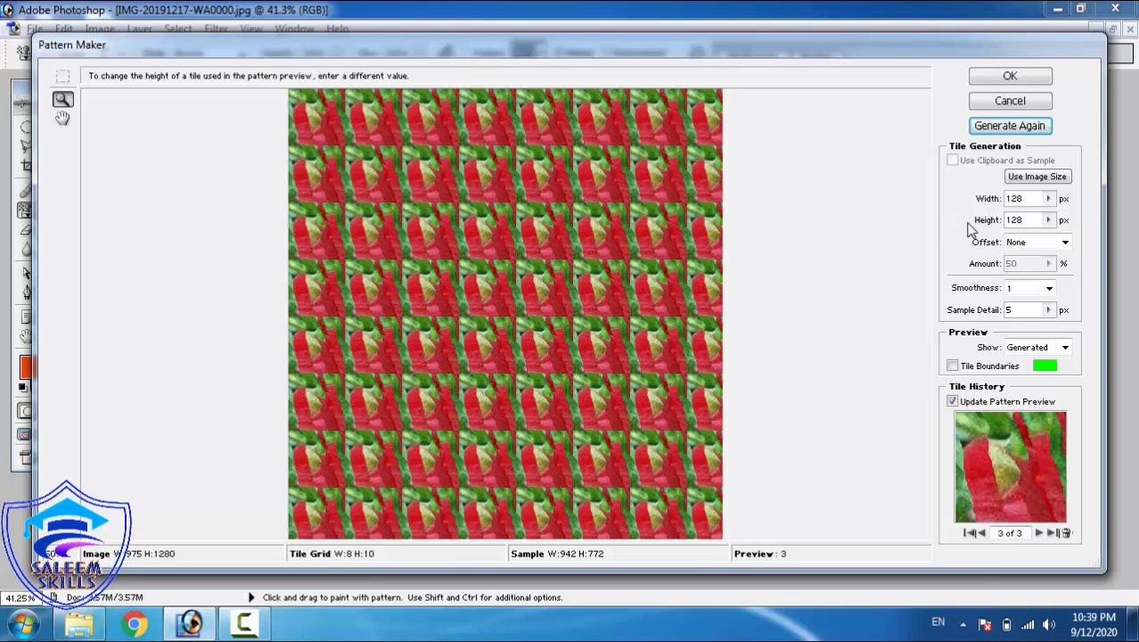
- Keep generating new tile variations from the same sample until the tile history holds 20 tiles
{"action": "left_click", "coordinate": [1001, 130]}
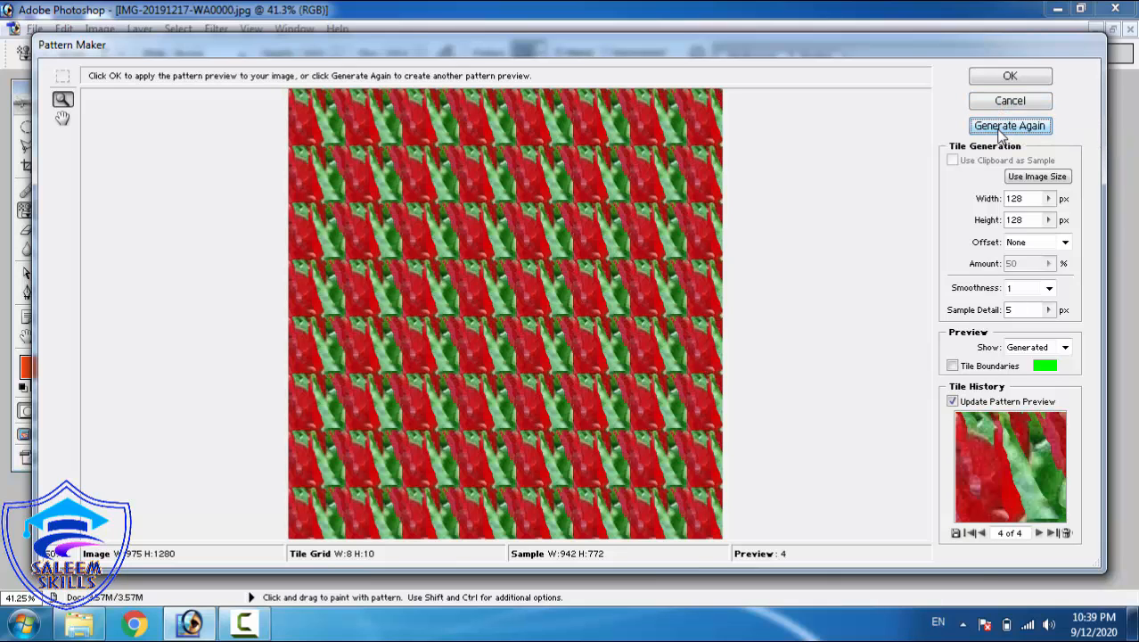
{"action": "left_click", "coordinate": [1001, 130]}
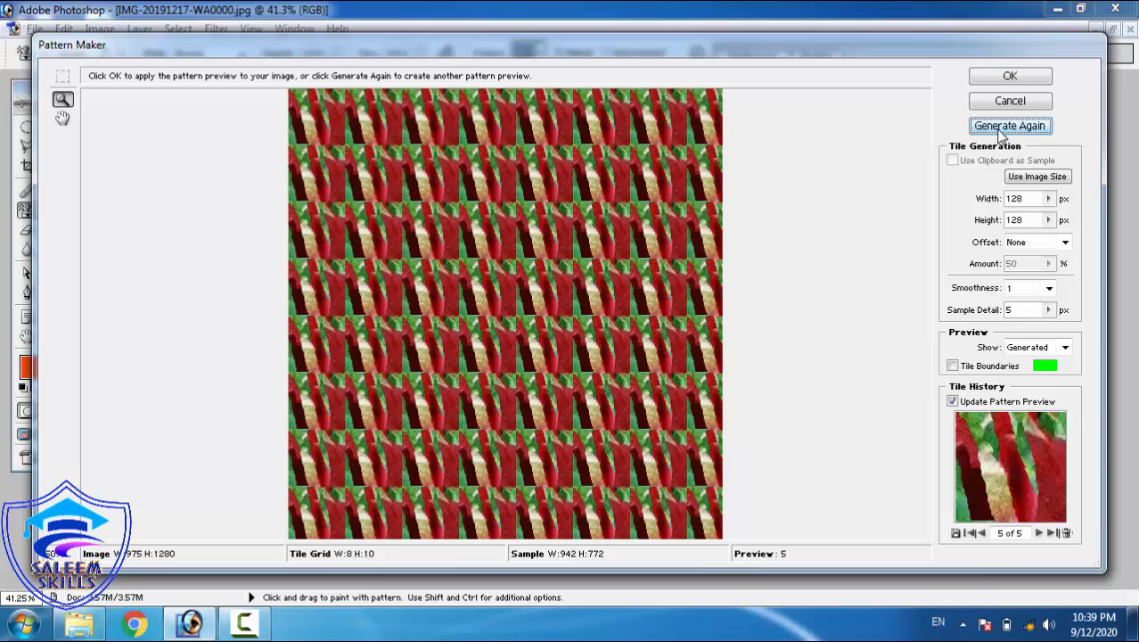
{"action": "left_click", "coordinate": [1001, 130]}
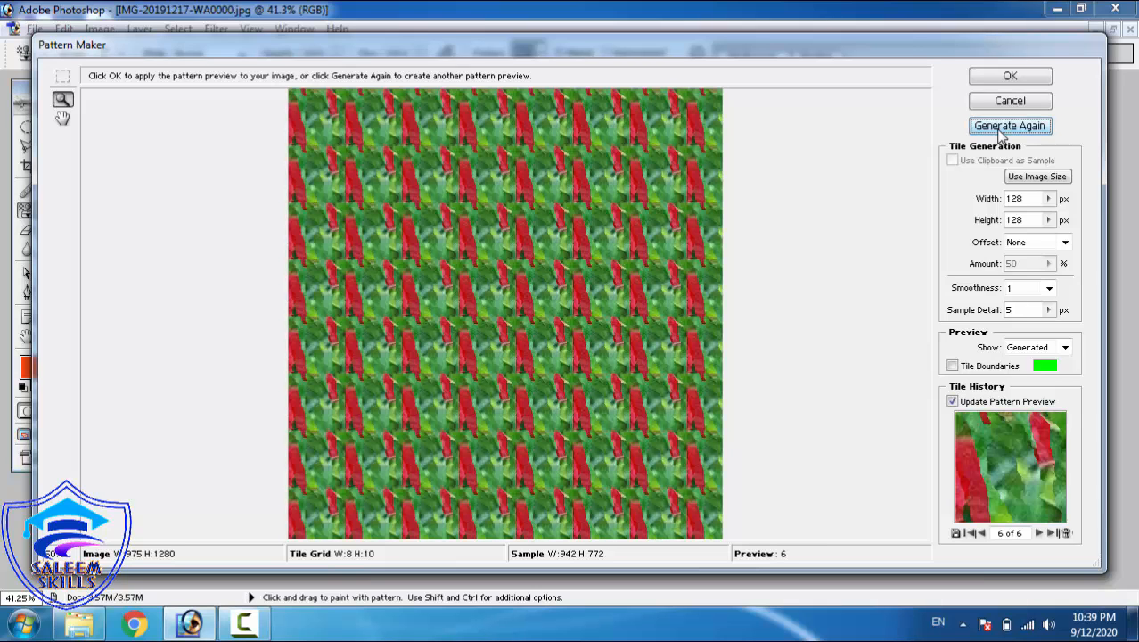
{"action": "left_click", "coordinate": [1000, 130]}
{"action": "left_click", "coordinate": [1001, 130]}
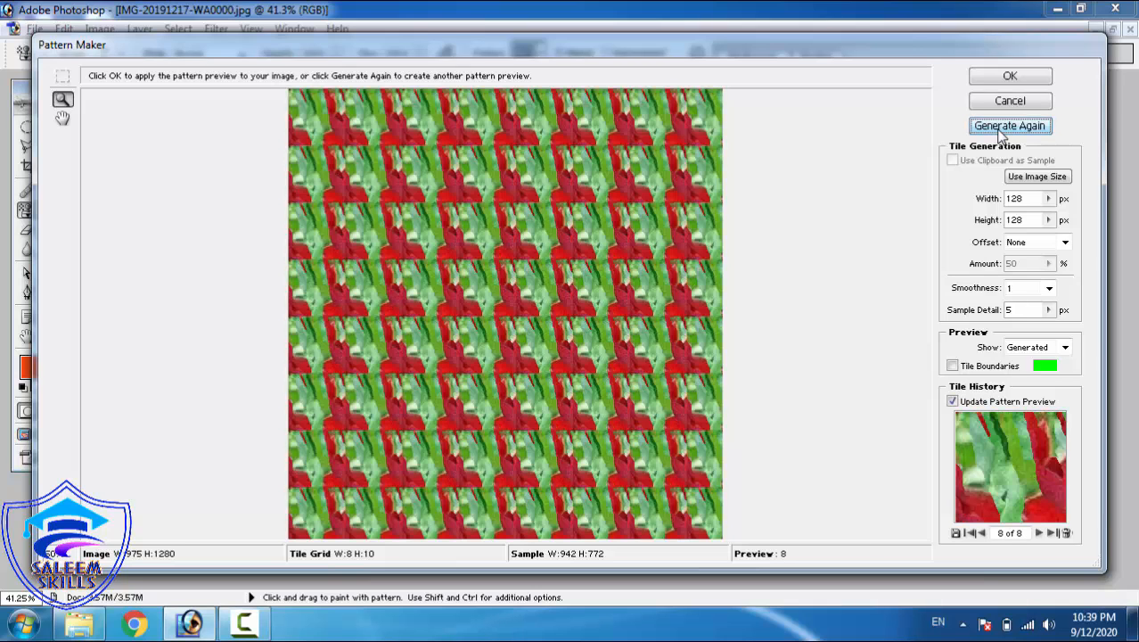
{"action": "left_click", "coordinate": [1001, 130]}
{"action": "left_click", "coordinate": [1000, 130]}
{"action": "left_click", "coordinate": [1000, 130]}
{"action": "left_click", "coordinate": [1001, 130]}
{"action": "left_click", "coordinate": [1001, 131]}
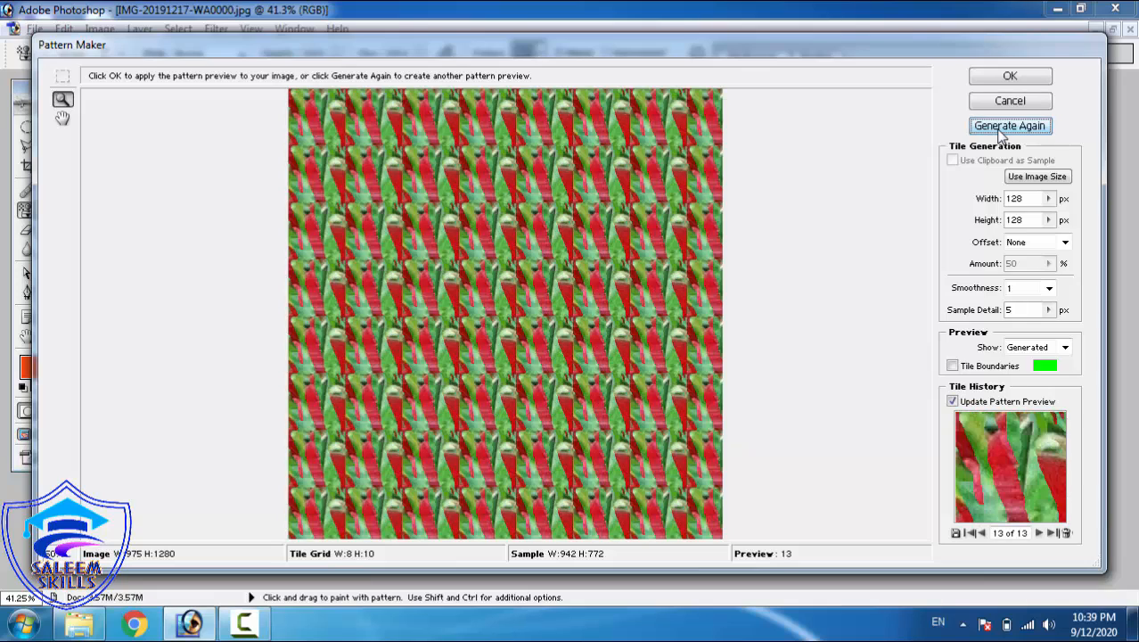
{"action": "left_click", "coordinate": [1001, 130]}
{"action": "left_click", "coordinate": [1001, 130]}
{"action": "left_click", "coordinate": [1001, 130]}
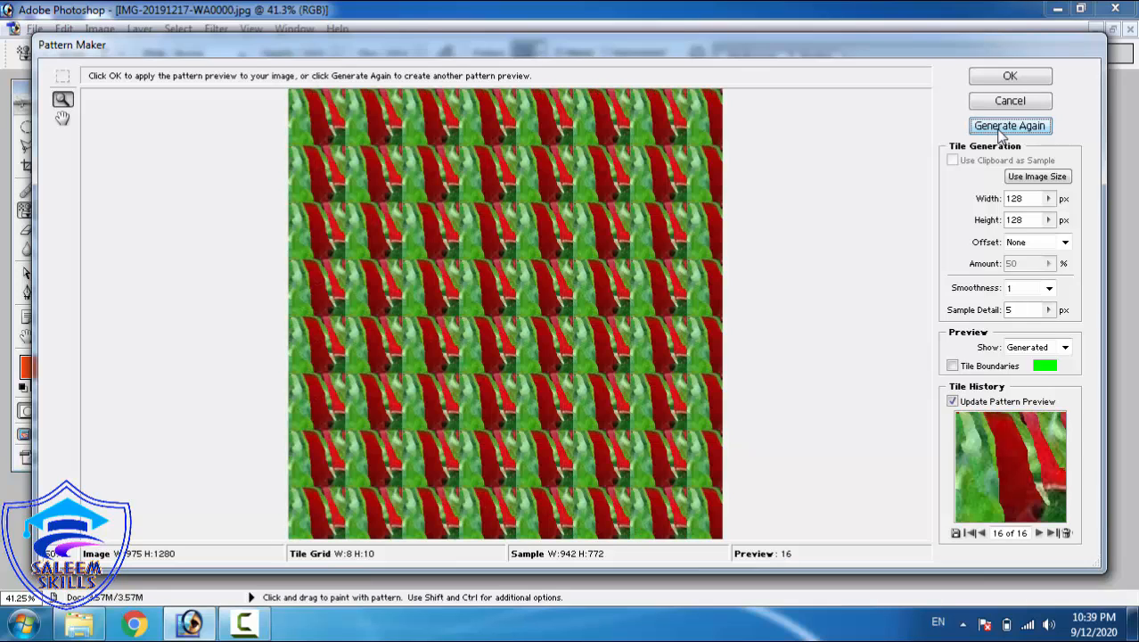
{"action": "left_click", "coordinate": [1001, 131]}
{"action": "left_click", "coordinate": [1001, 130]}
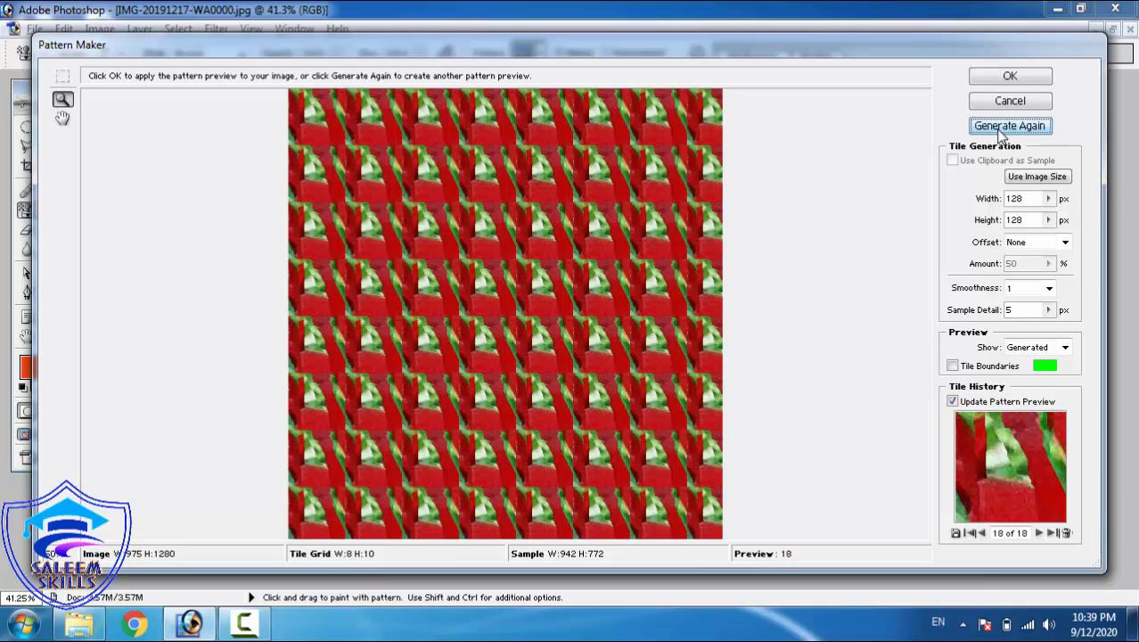
{"action": "left_click", "coordinate": [1000, 130]}
{"action": "left_click", "coordinate": [1001, 130]}
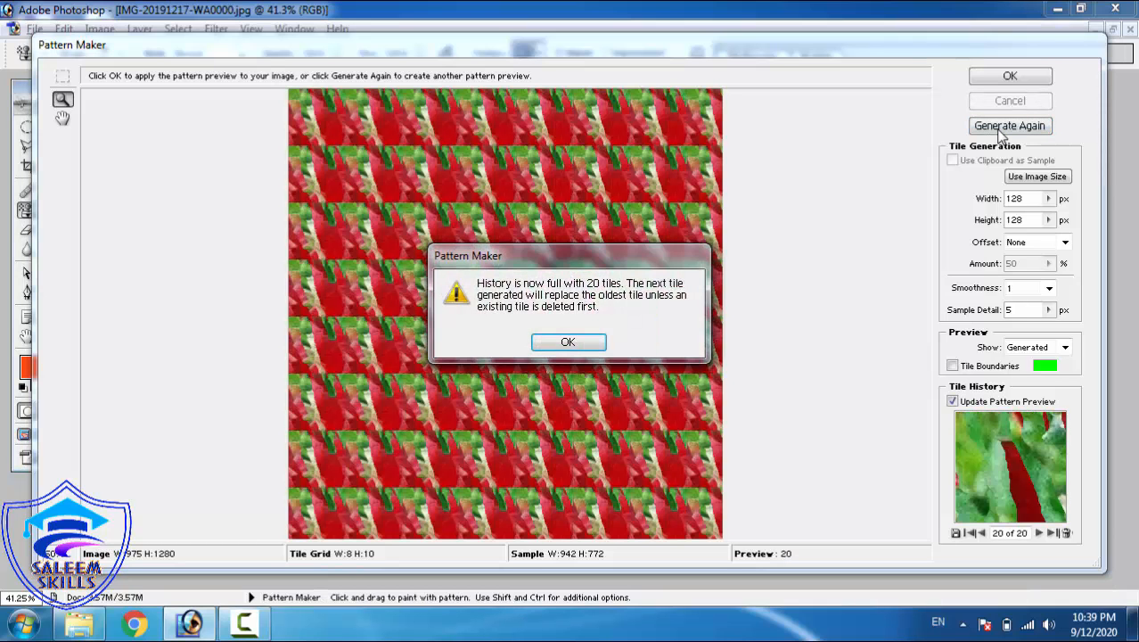
{"action": "left_click", "coordinate": [588, 345]}
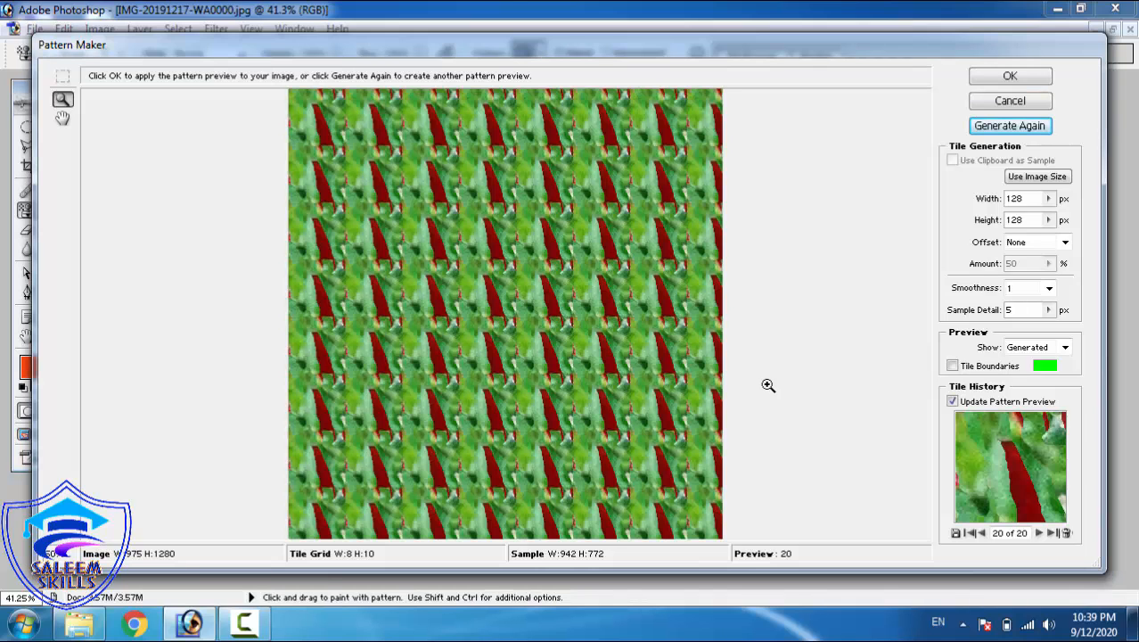
- Compare the generated tiles in the tile history, going back to tile 11, on to the last tile and back to tile 16
{"action": "left_click", "coordinate": [981, 533]}
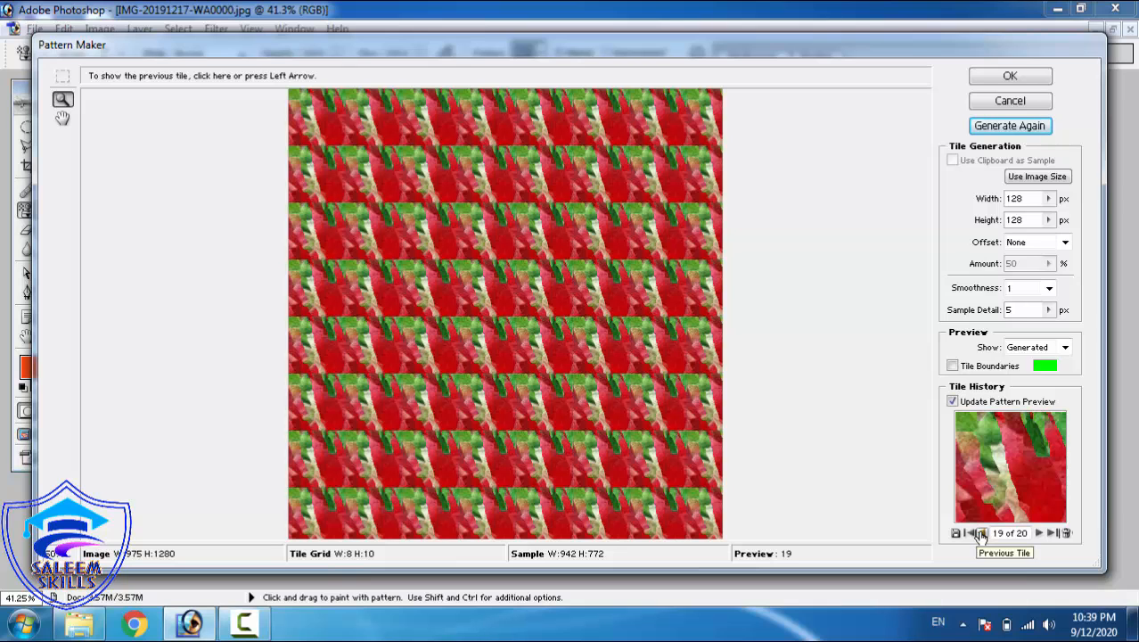
{"action": "left_click", "coordinate": [981, 533]}
{"action": "left_click", "coordinate": [981, 533]}
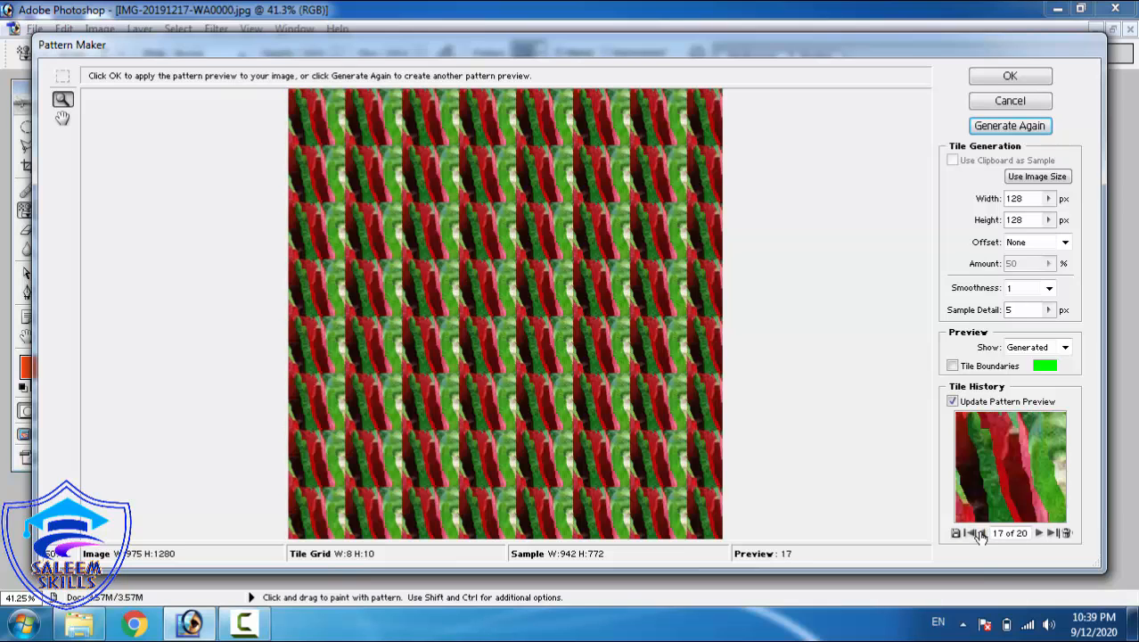
{"action": "left_click", "coordinate": [981, 533]}
{"action": "left_click", "coordinate": [981, 533]}
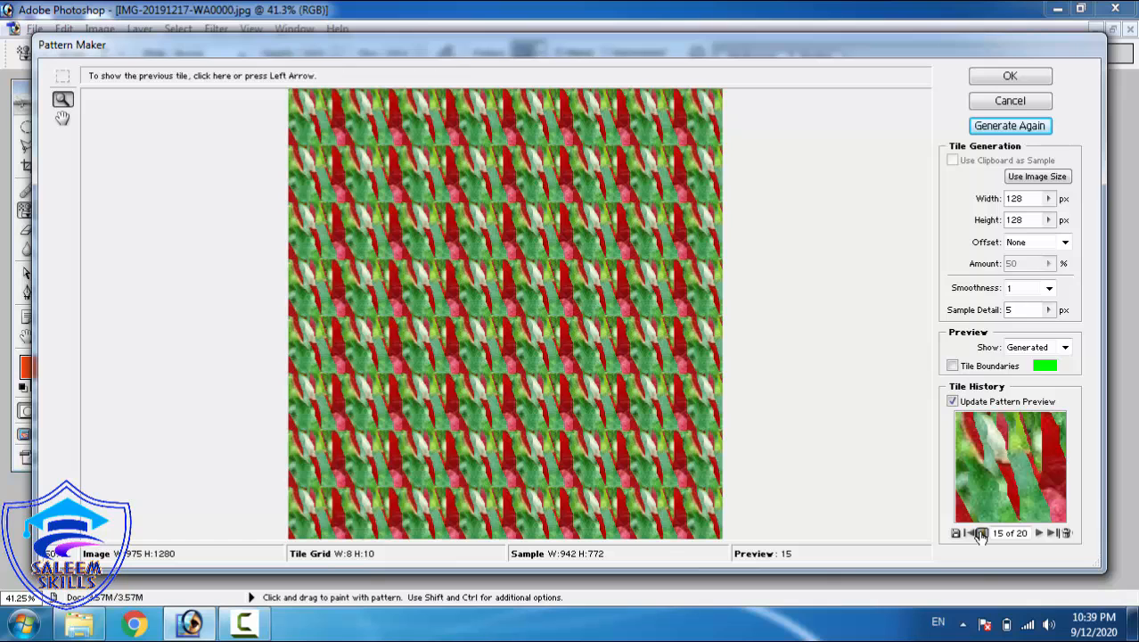
{"action": "left_click", "coordinate": [981, 533]}
{"action": "left_click", "coordinate": [981, 533]}
{"action": "left_click", "coordinate": [981, 533]}
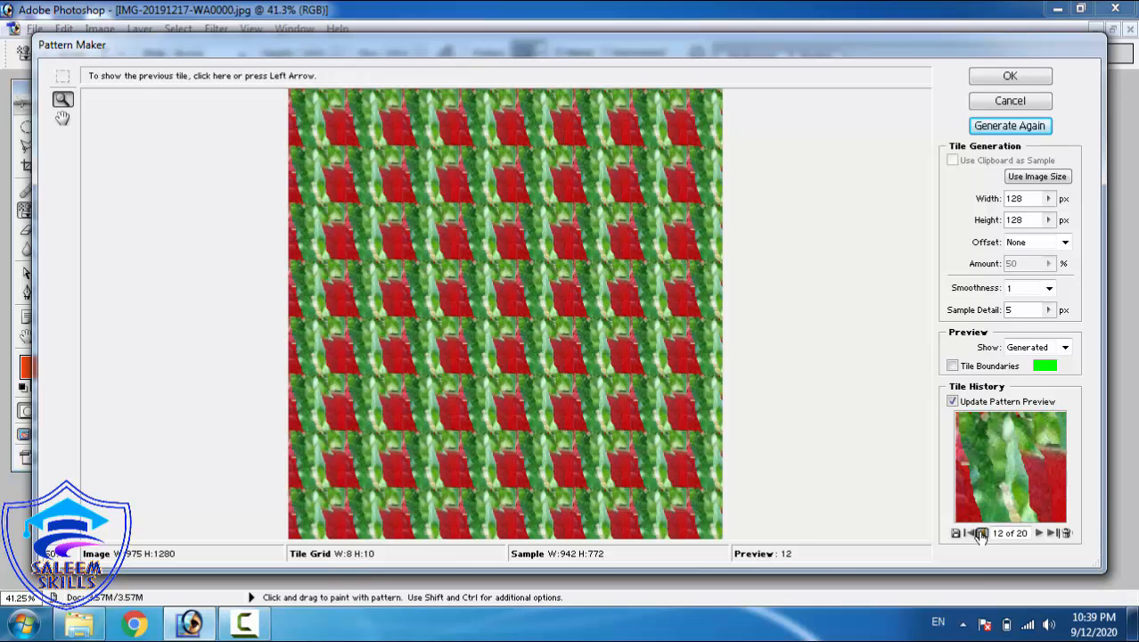
{"action": "left_click", "coordinate": [981, 533]}
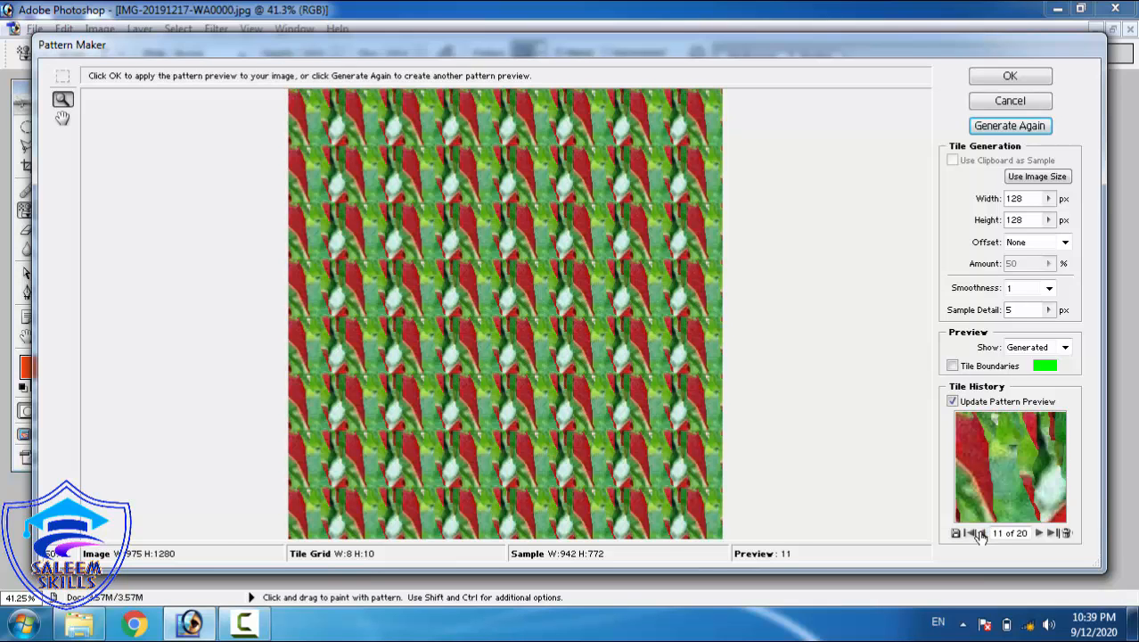
{"action": "left_click", "coordinate": [1049, 532]}
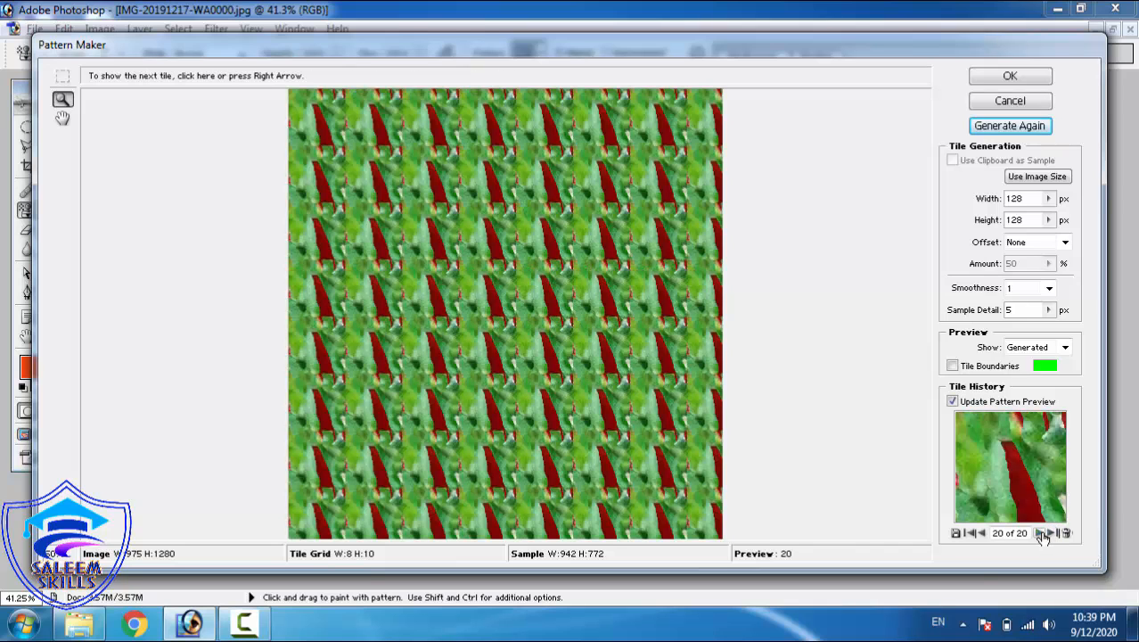
{"action": "left_click", "coordinate": [981, 533]}
{"action": "left_click", "coordinate": [981, 533]}
{"action": "left_click", "coordinate": [981, 533]}
{"action": "left_click", "coordinate": [981, 534]}
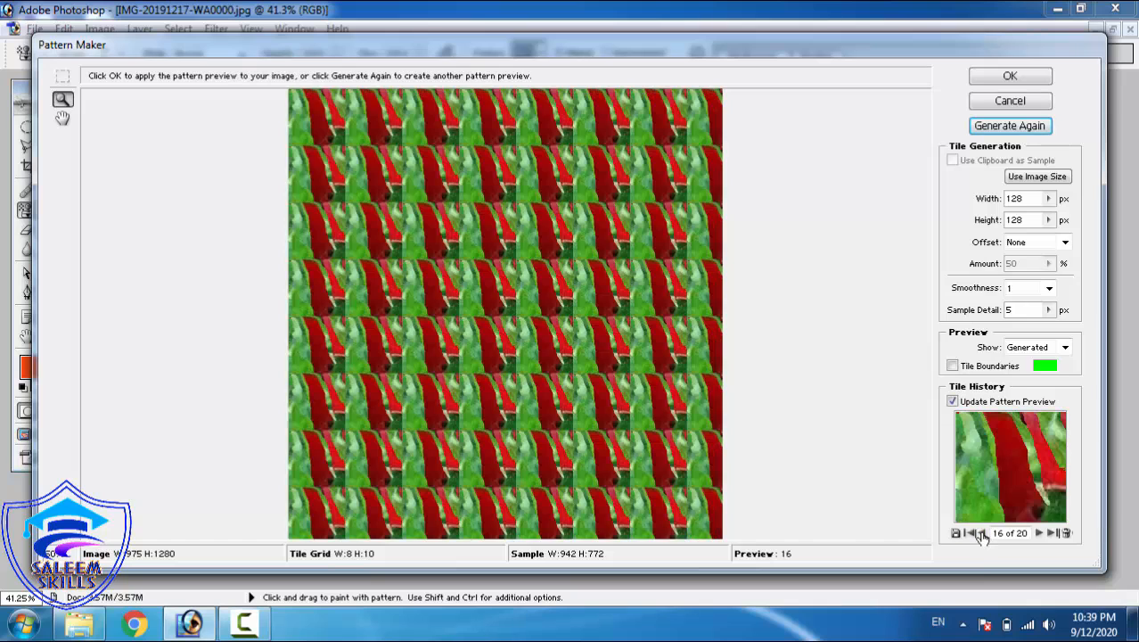
- Apply the tile 16 pattern to the whole image and set the brush's master diameter to 23 px
{"action": "left_click", "coordinate": [1010, 77]}
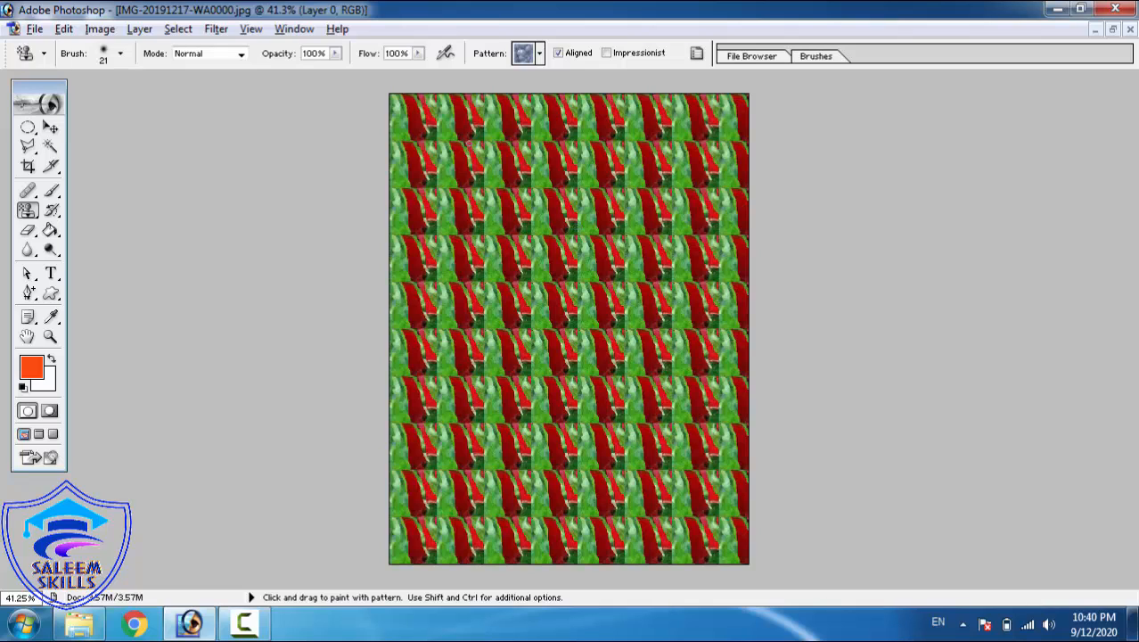
{"action": "right_click", "coordinate": [486, 147]}
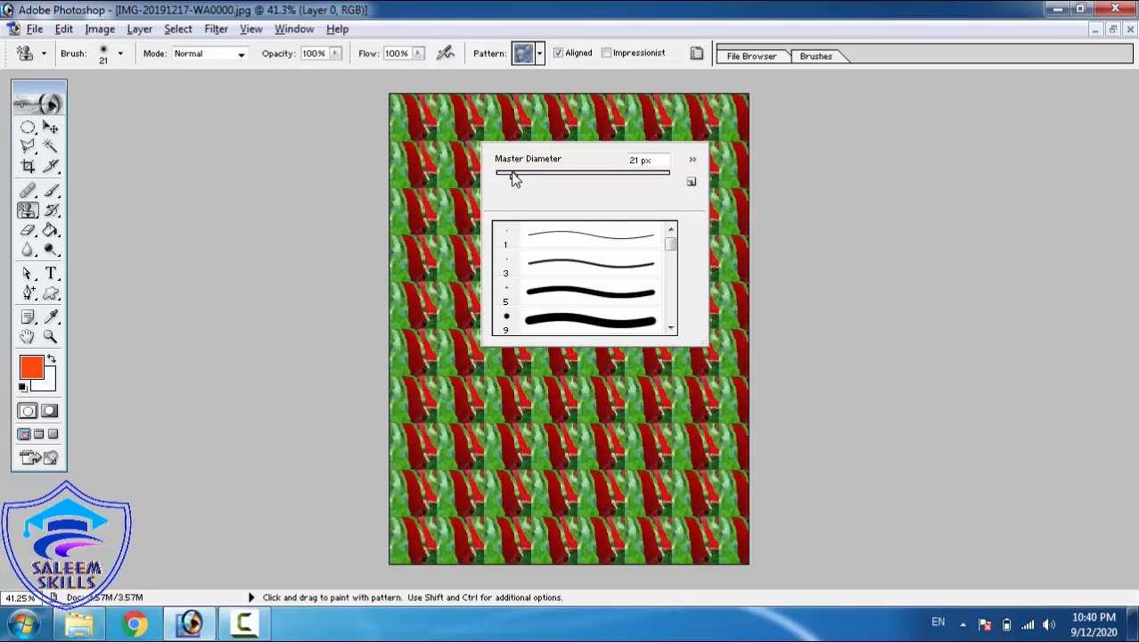
{"action": "mouse_move", "coordinate": [514, 176]}
{"action": "left_mouse_down"}
{"action": "mouse_move", "coordinate": [531, 183]}
{"action": "mouse_move", "coordinate": [515, 176]}
{"action": "left_mouse_up"}
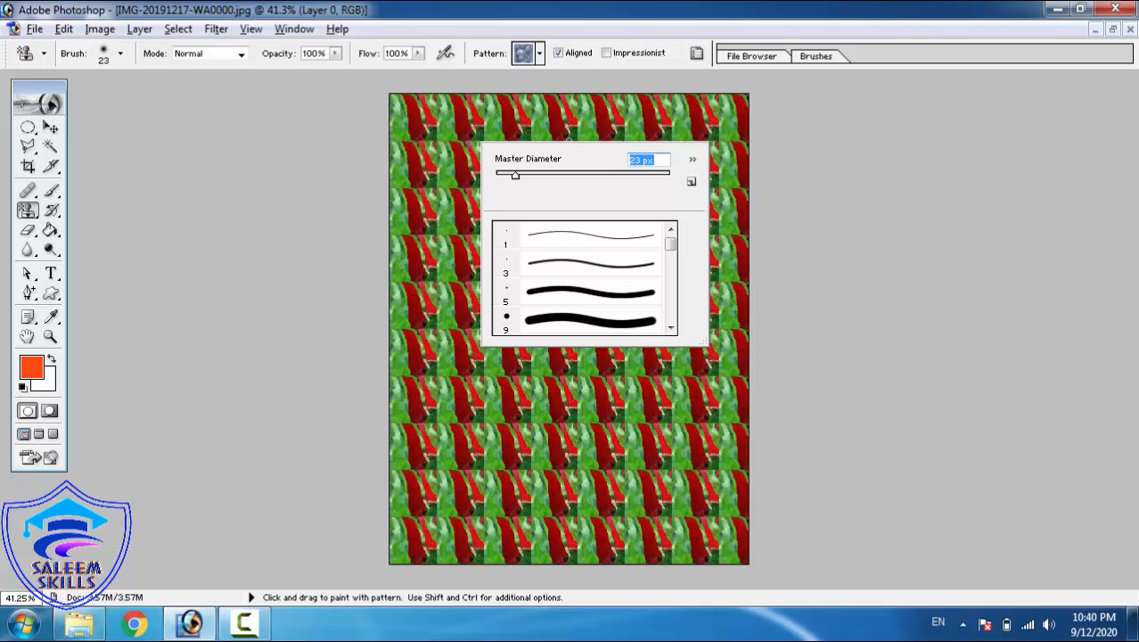
{"action": "left_click", "coordinate": [574, 118]}
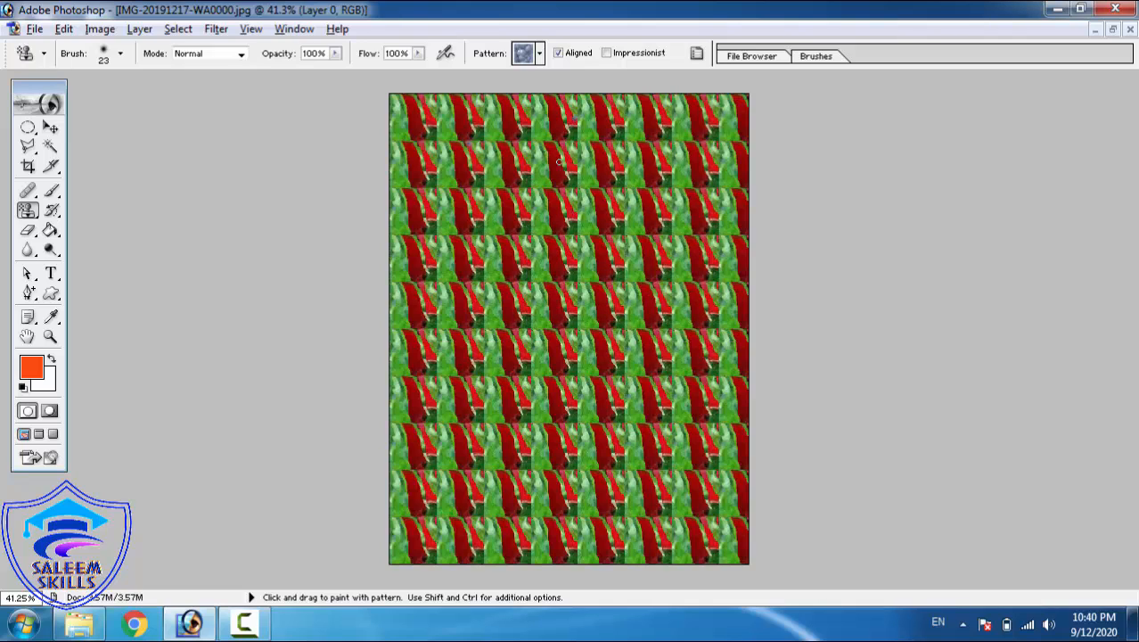
{"action": "left_click", "coordinate": [49, 338]}
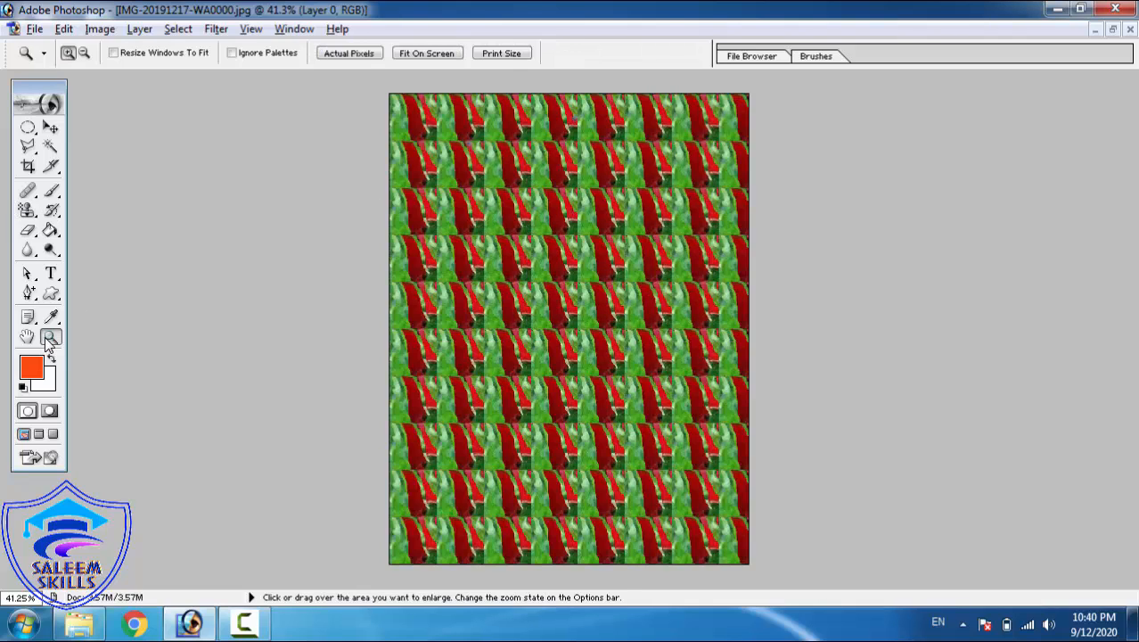
{"action": "left_click", "coordinate": [808, 356]}
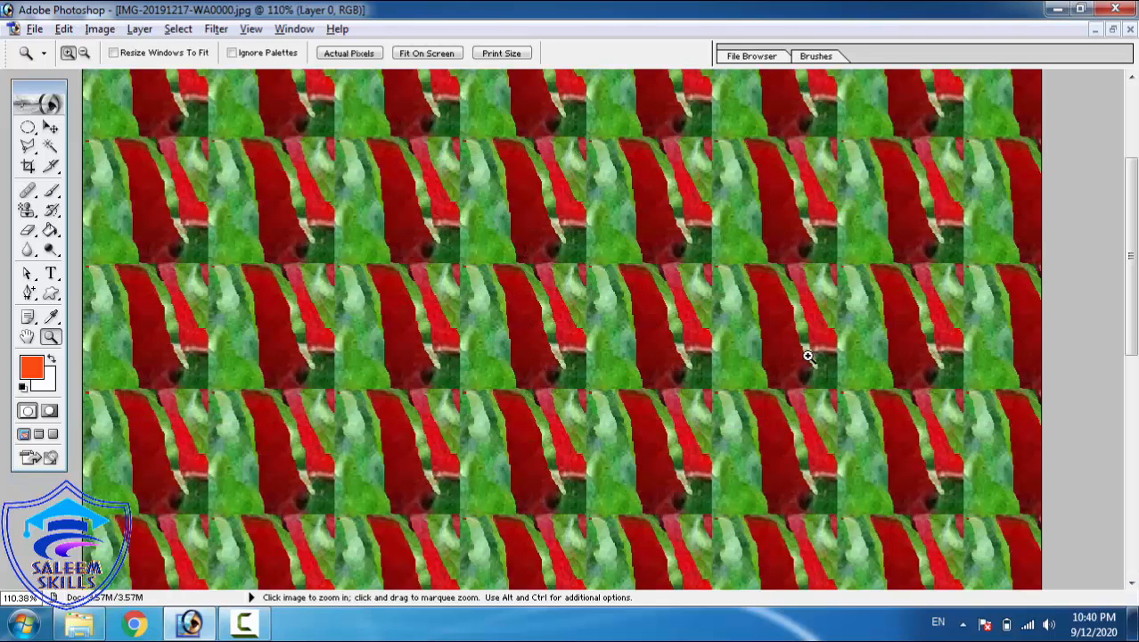
{"action": "right_click", "coordinate": [632, 310]}
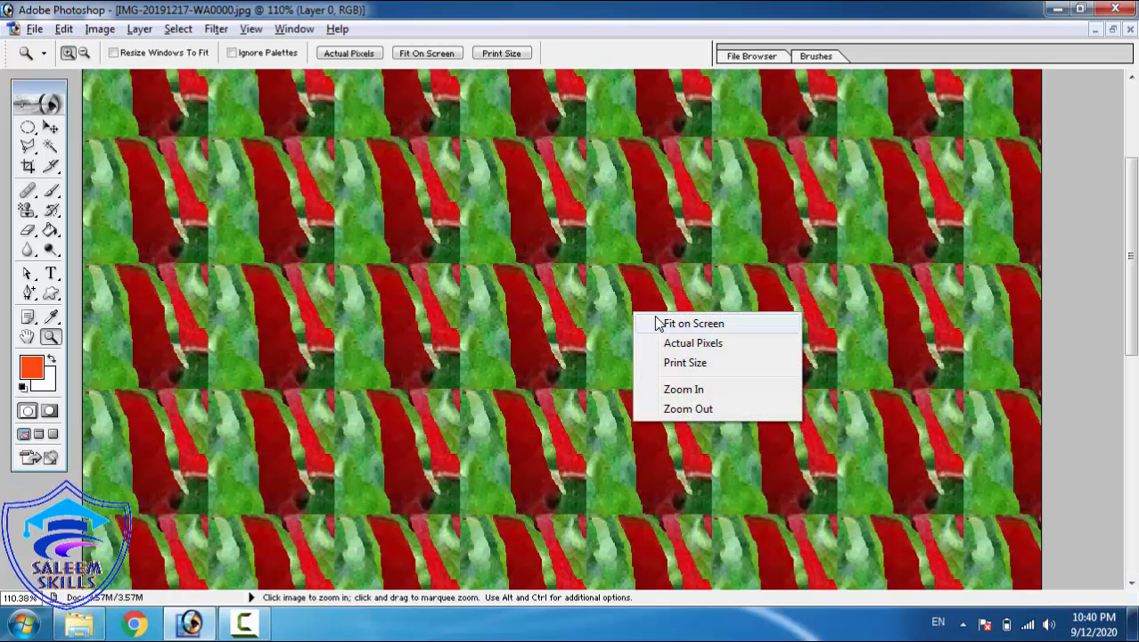
{"action": "left_click", "coordinate": [660, 322]}
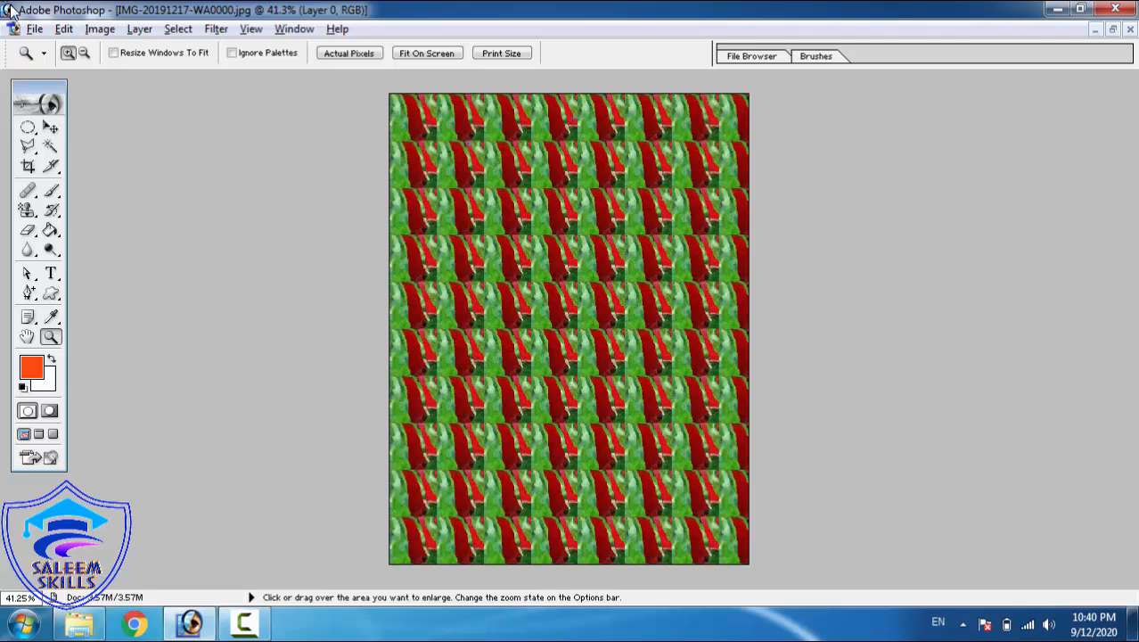
- Open the doll picture from New folder (3) and maximize its document window
{"action": "left_click", "coordinate": [36, 30]}
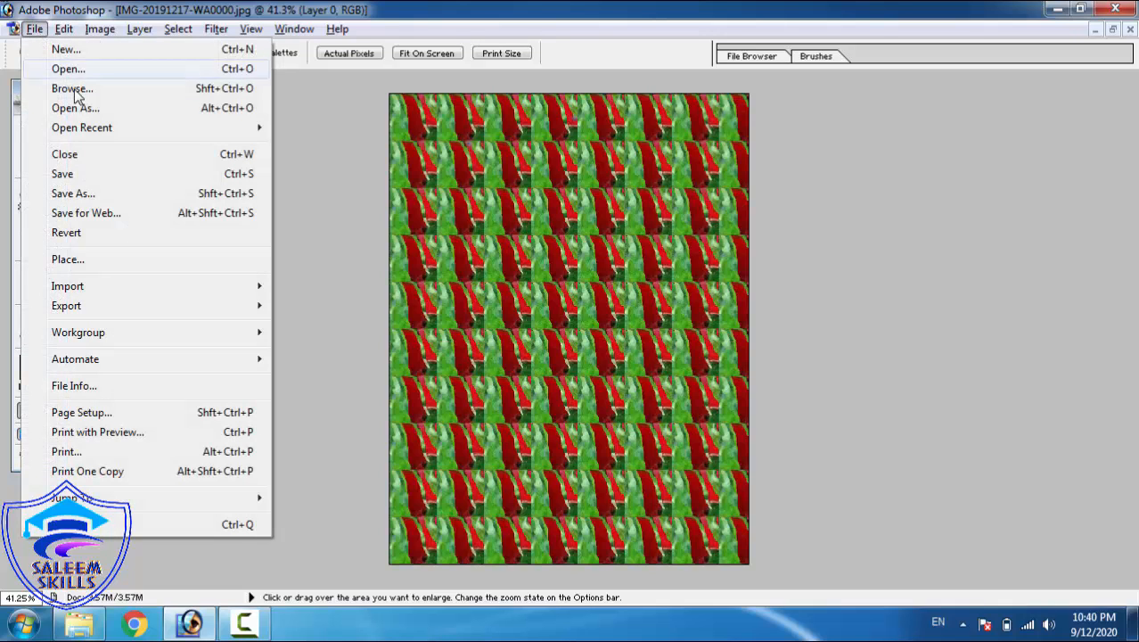
{"action": "left_click", "coordinate": [66, 68]}
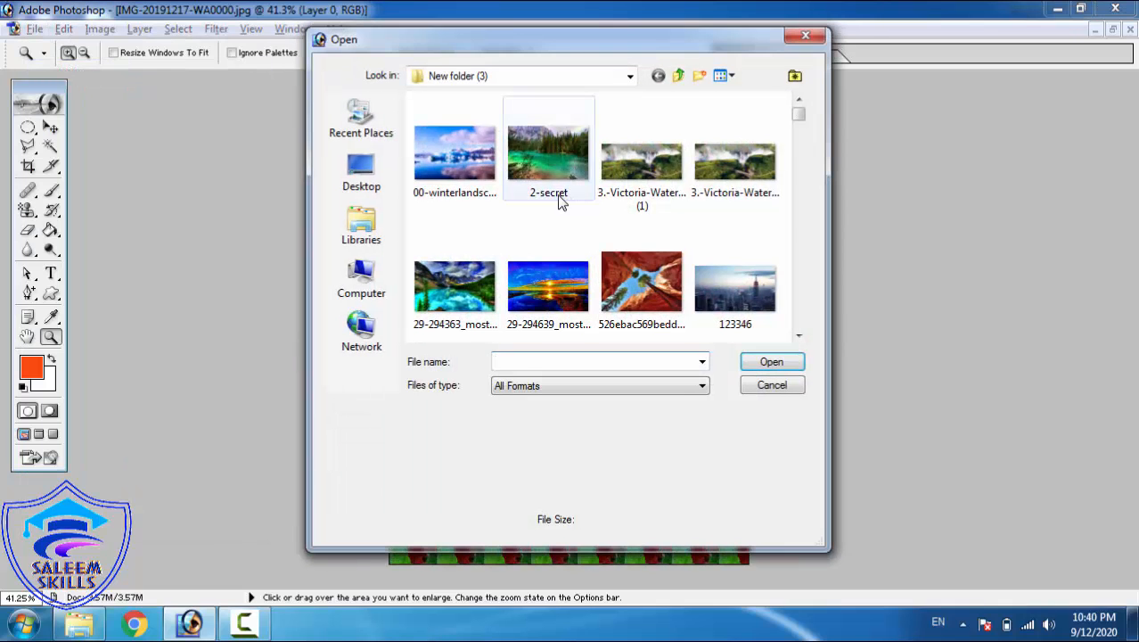
{"action": "left_click", "coordinate": [553, 198]}
{"action": "key", "text": "Down"}
{"action": "key", "text": "Down"}
{"action": "key", "text": "Down"}
{"action": "key", "text": "Down"}
{"action": "key", "text": "Down"}
{"action": "key", "text": "Down"}
{"action": "key", "text": "Down"}
{"action": "key", "text": "Down"}
{"action": "key", "text": "Down"}
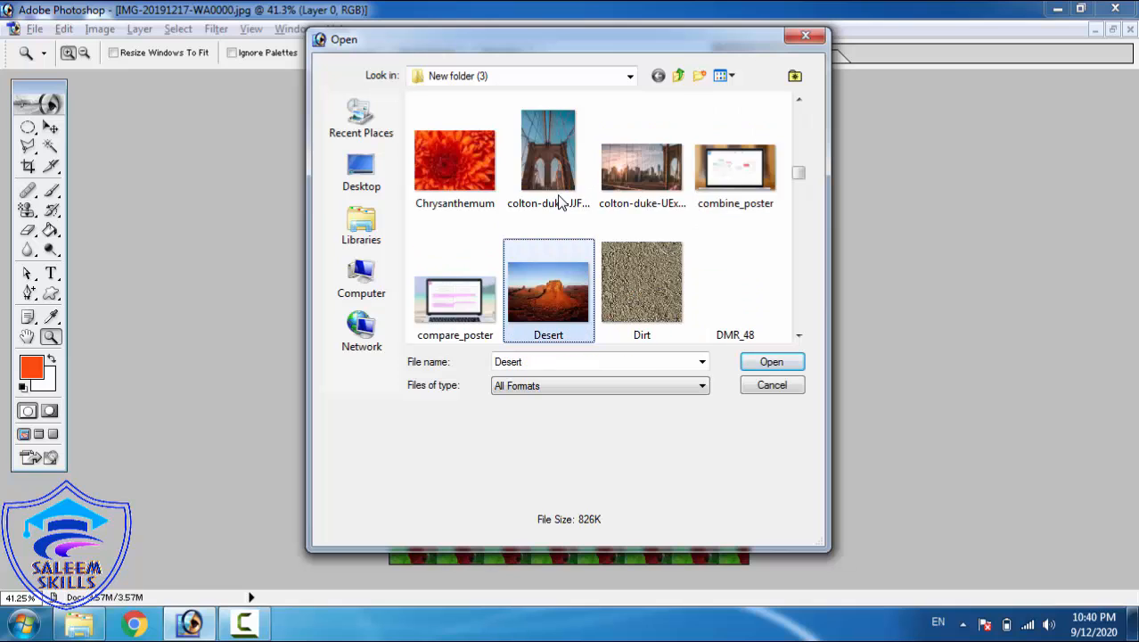
{"action": "key", "text": "Left"}
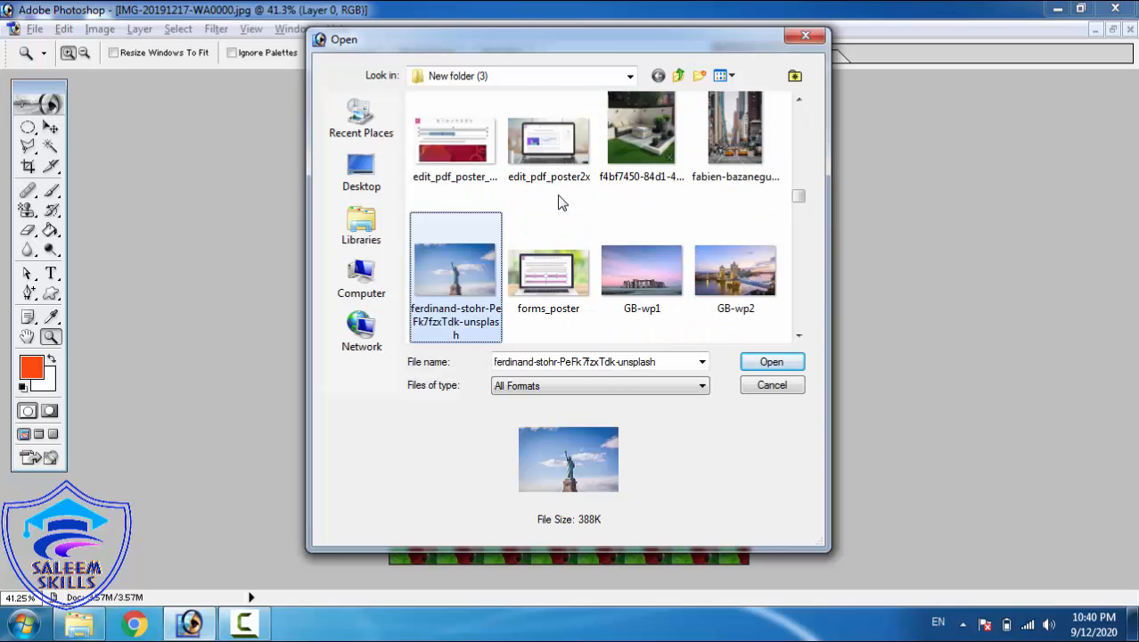
{"action": "key", "text": "Up"}
{"action": "key", "text": "Up"}
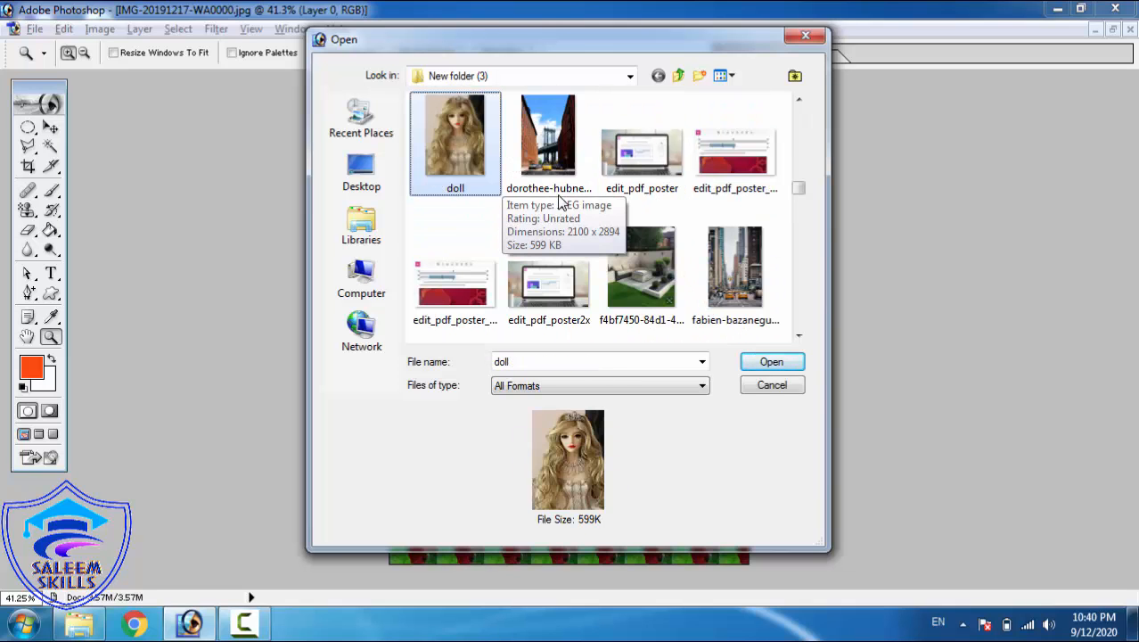
{"action": "key", "text": "Return"}
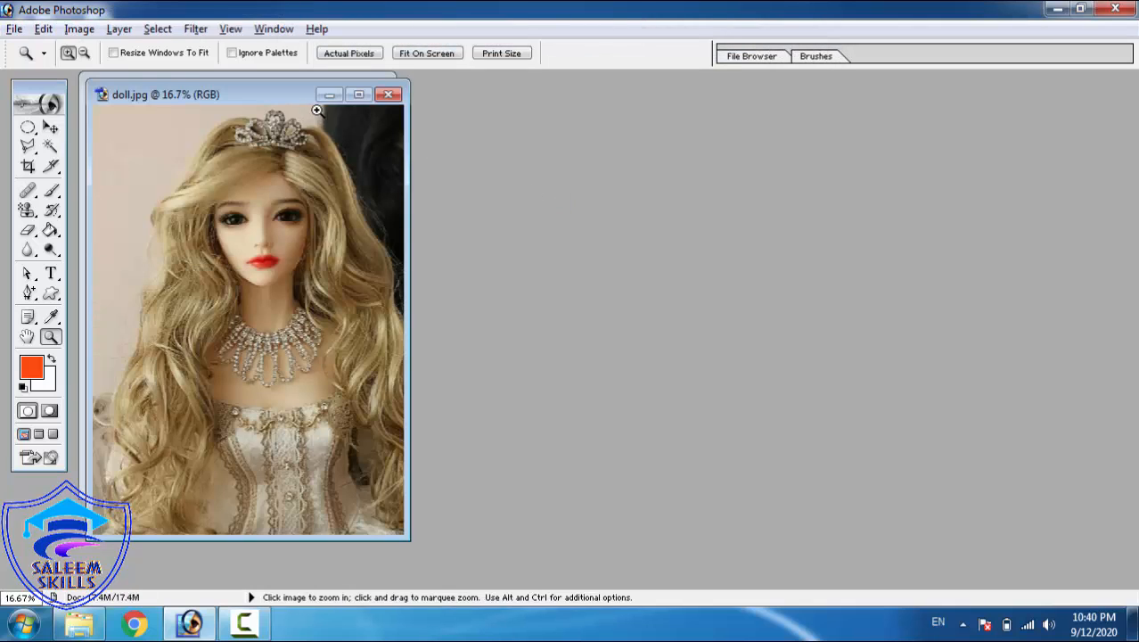
{"action": "left_click", "coordinate": [357, 95]}
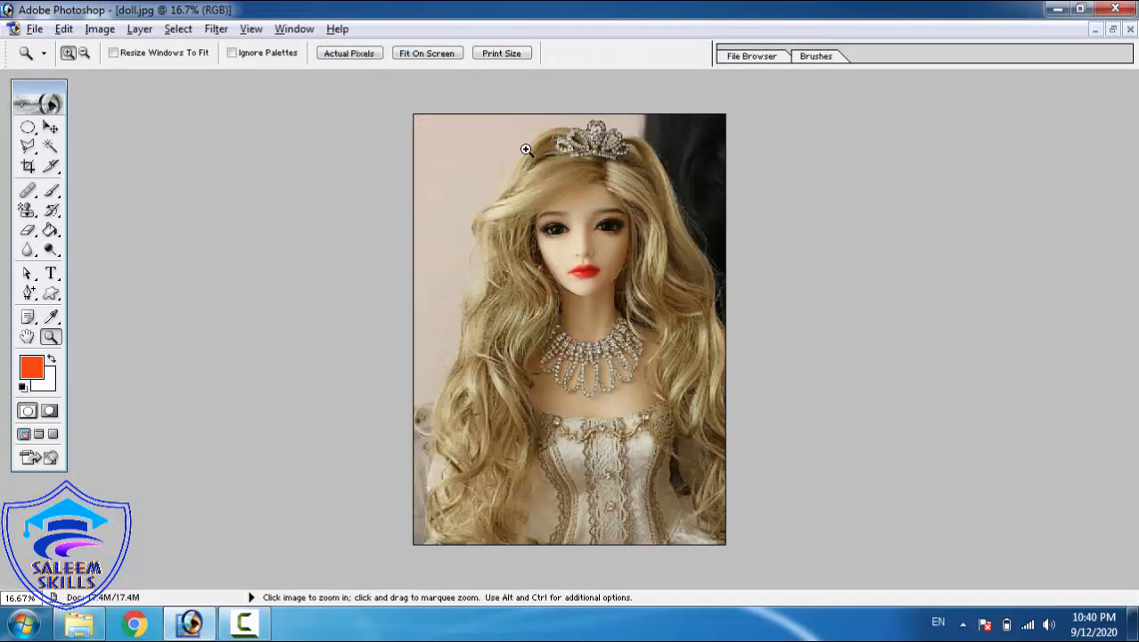
- Select the doll from crown to bodice with an elliptical marquee and copy the selected area
{"action": "left_click", "coordinate": [27, 129]}
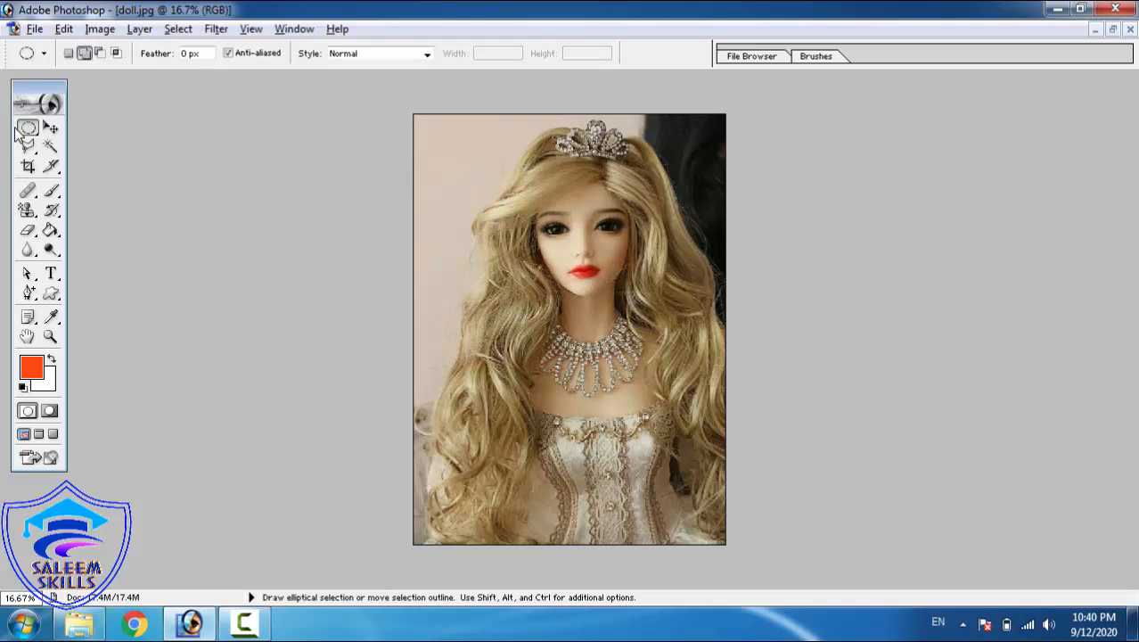
{"action": "left_click", "coordinate": [27, 132]}
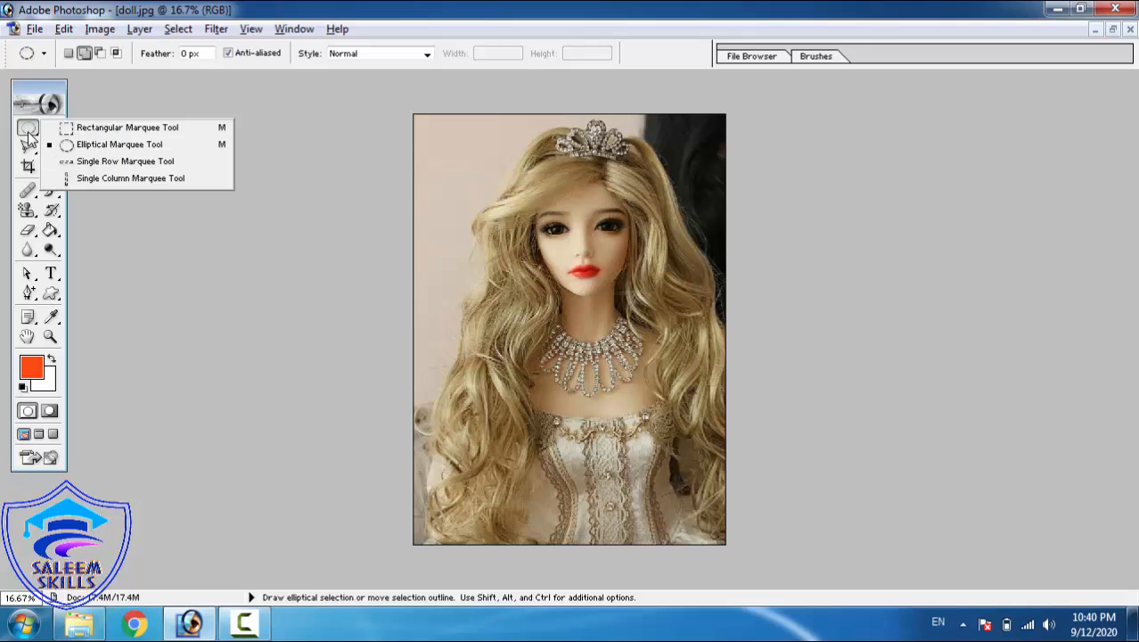
{"action": "left_click", "coordinate": [112, 143]}
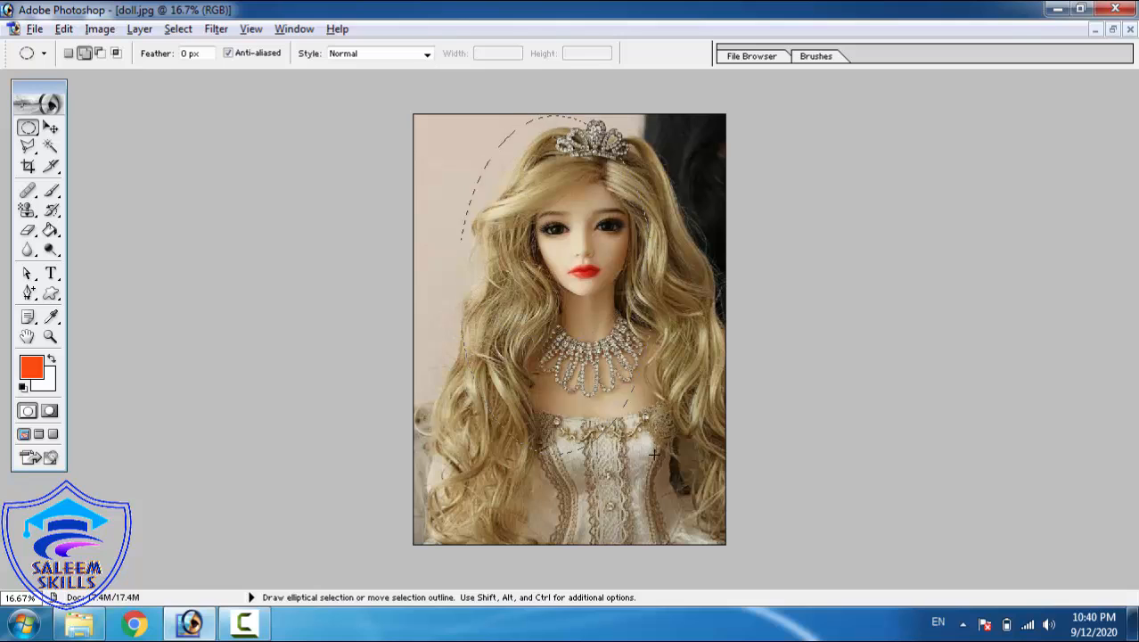
{"action": "left_click_drag", "start_coordinate": [701, 484], "coordinate": [727, 519]}
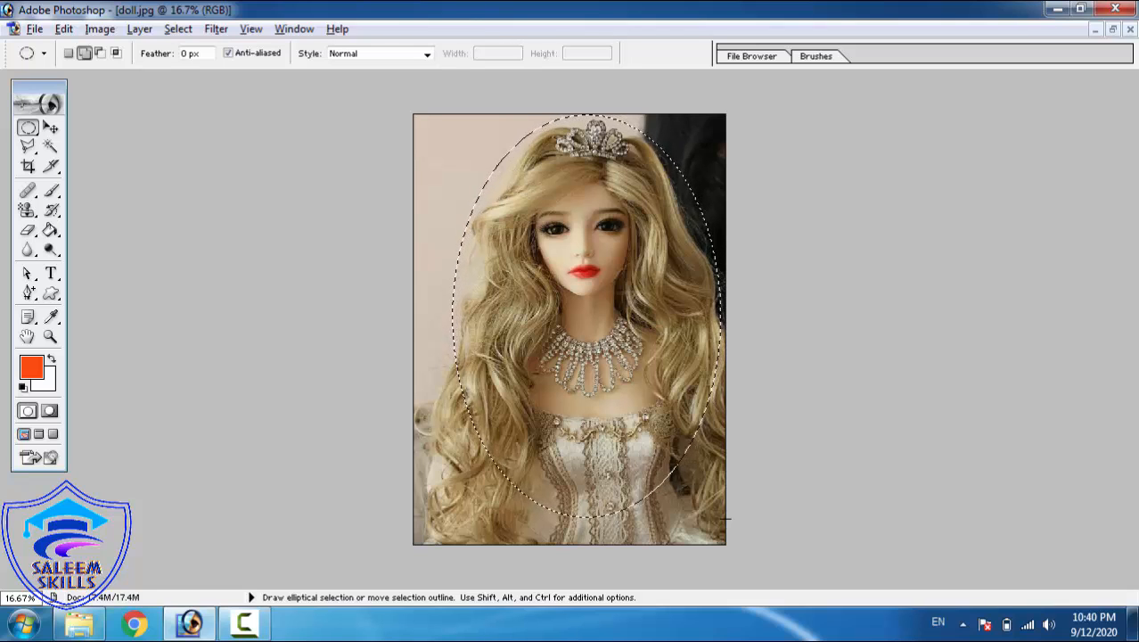
{"action": "left_click", "coordinate": [75, 32]}
{"action": "left_click", "coordinate": [113, 165]}
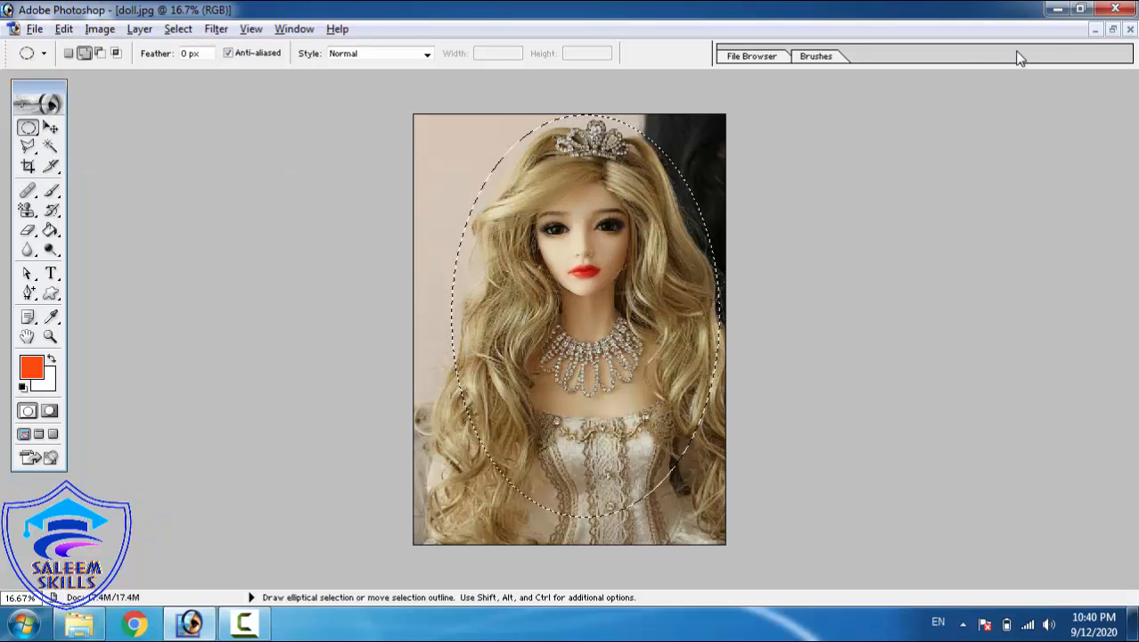
- Place the doll image window beside the pattern image and paste the copied oval into the maximized pattern image
{"action": "left_click", "coordinate": [1112, 30]}
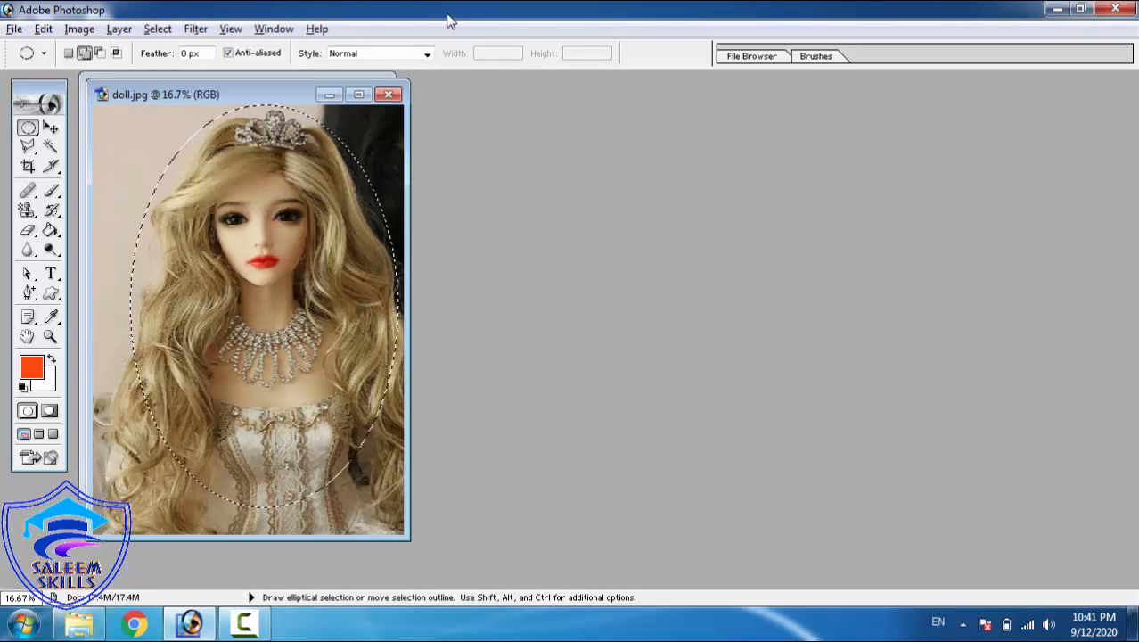
{"action": "left_click_drag", "start_coordinate": [260, 91], "coordinate": [605, 86]}
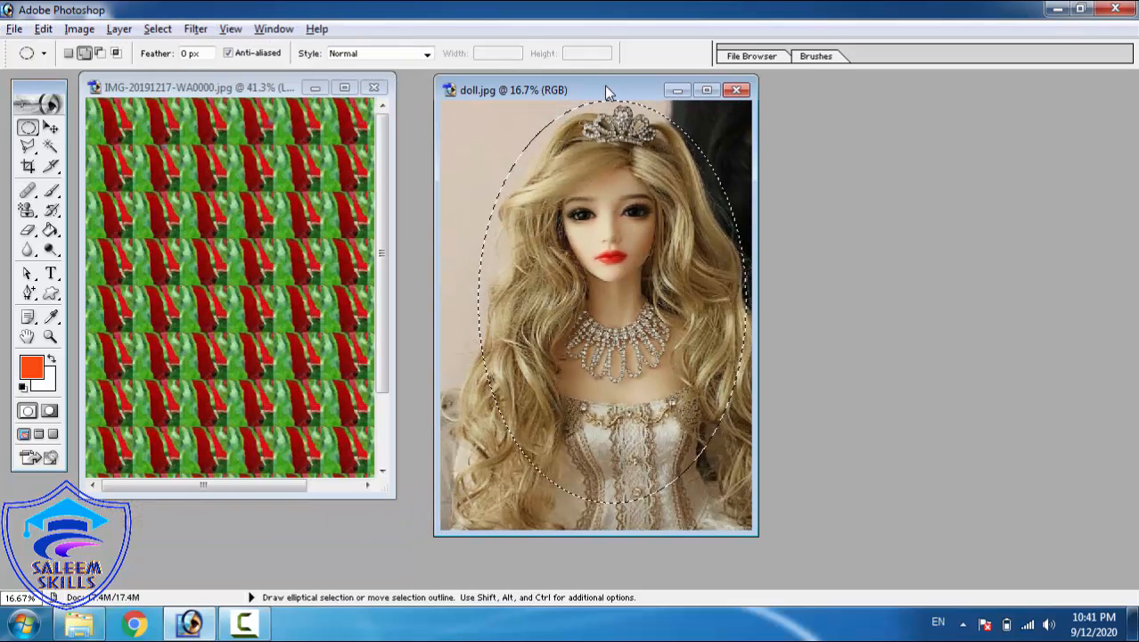
{"action": "left_click", "coordinate": [294, 122]}
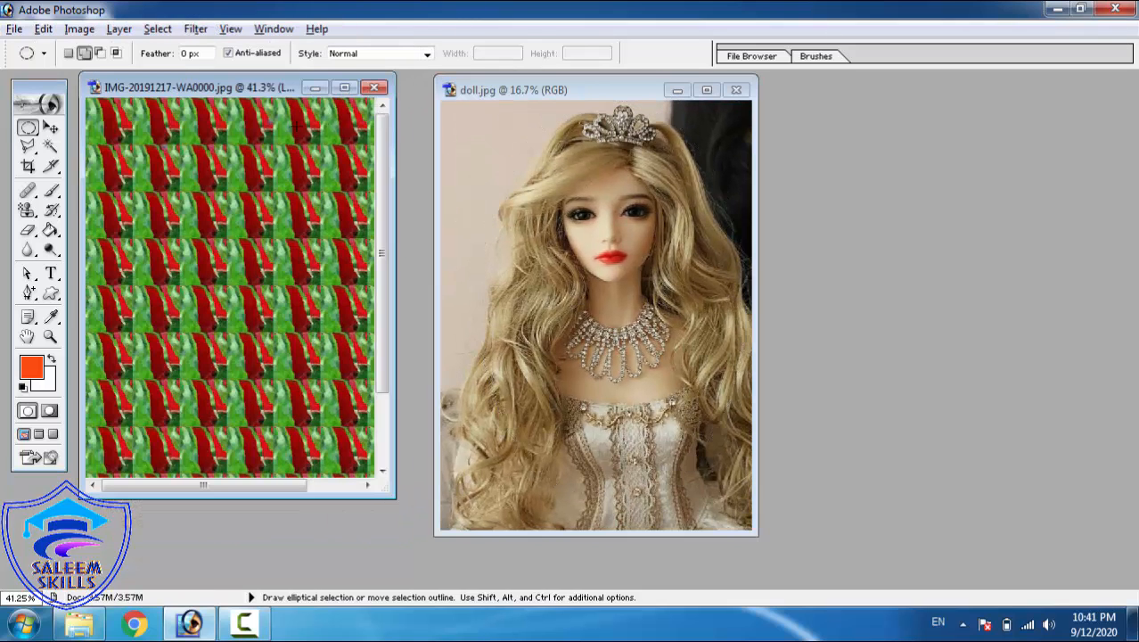
{"action": "left_click", "coordinate": [346, 87]}
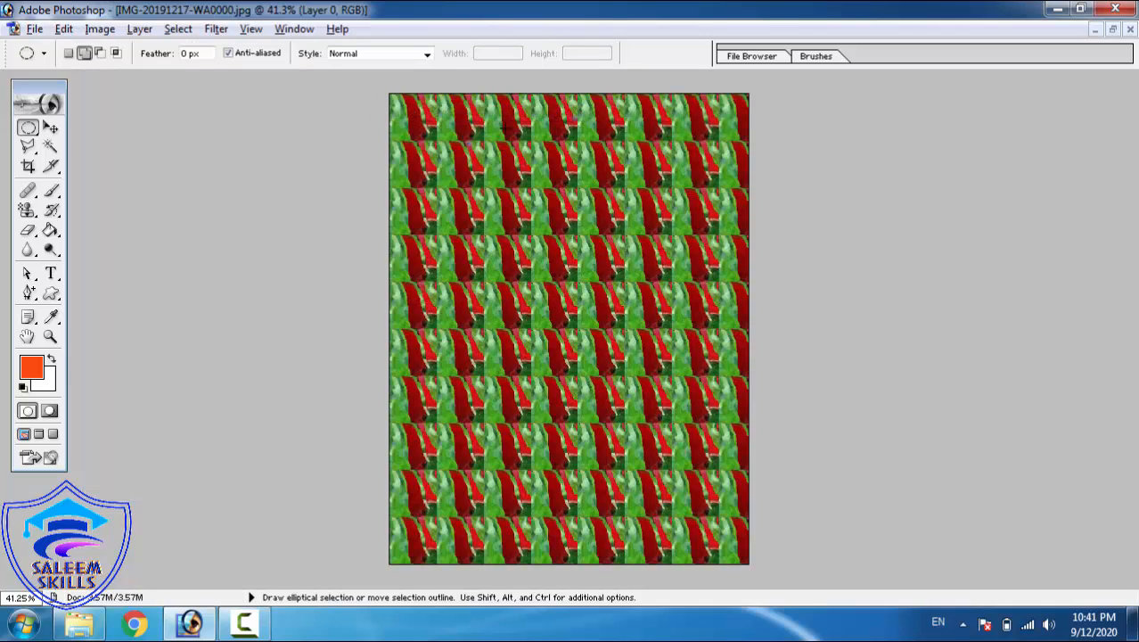
{"action": "left_click", "coordinate": [63, 28]}
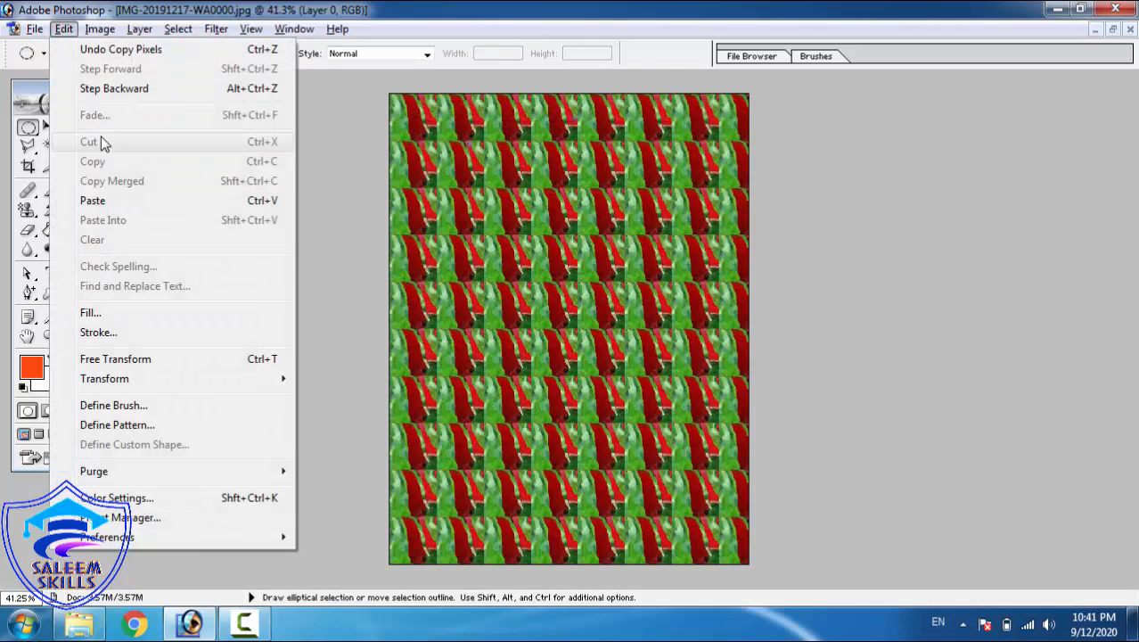
{"action": "left_click", "coordinate": [112, 201]}
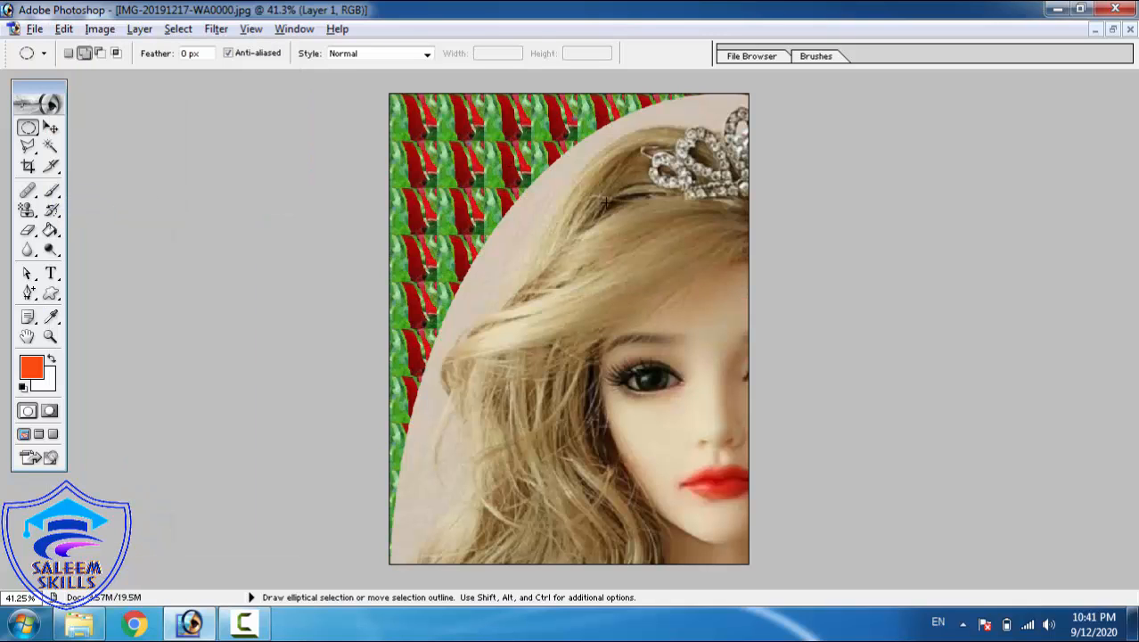
- Scale the pasted doll layer down from its upper-right corner and move it up to the top centre of the pattern
{"action": "key", "text": "z"}
{"action": "right_click", "coordinate": [565, 221]}
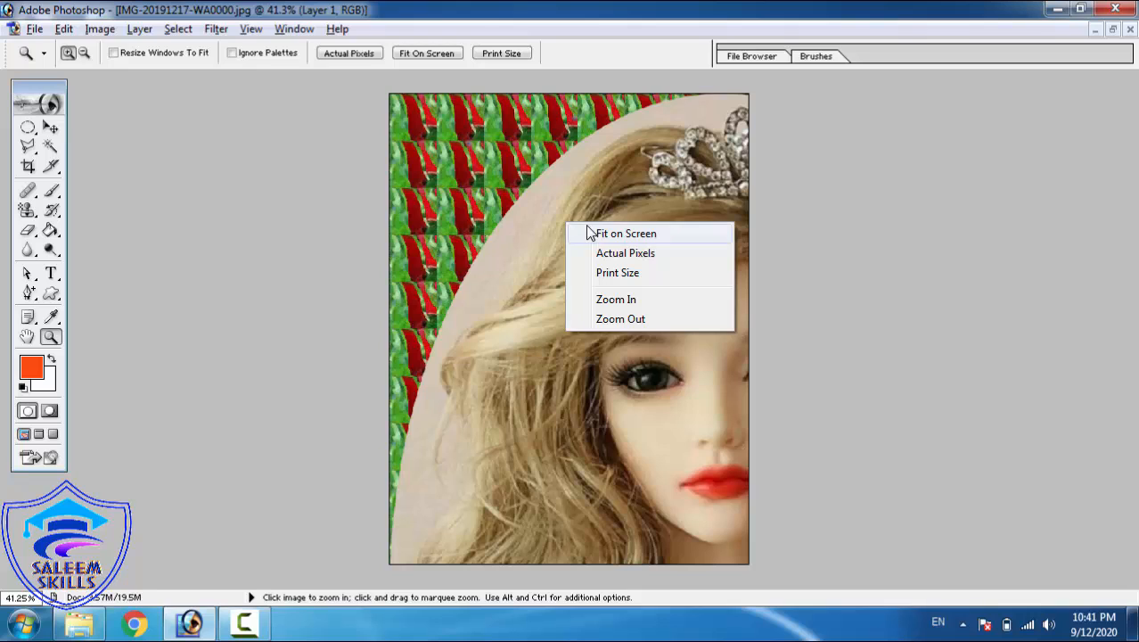
{"action": "left_click", "coordinate": [587, 229]}
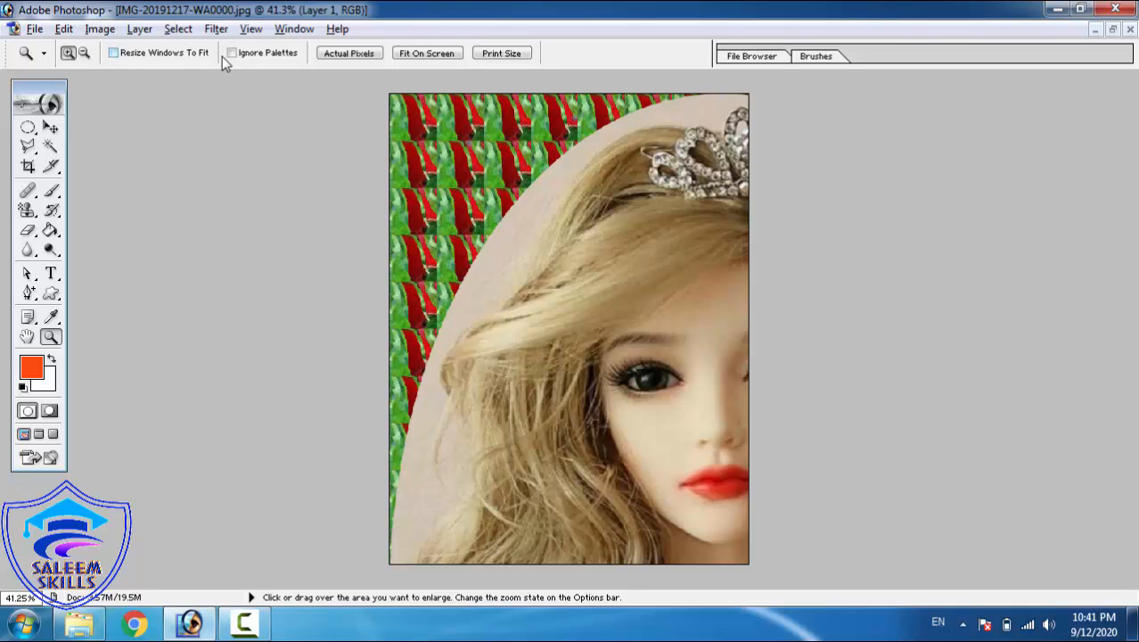
{"action": "left_click", "coordinate": [52, 129]}
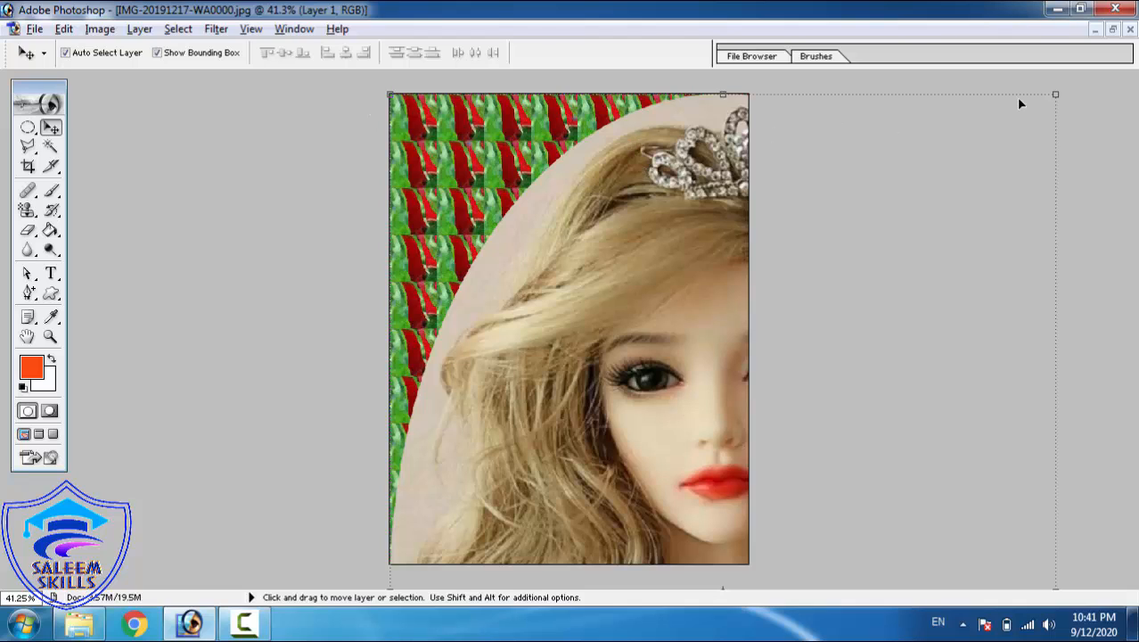
{"action": "left_click", "coordinate": [1055, 94]}
{"action": "left_click_drag", "start_coordinate": [1055, 94], "coordinate": [704, 455]}
{"action": "key", "text": "Return"}
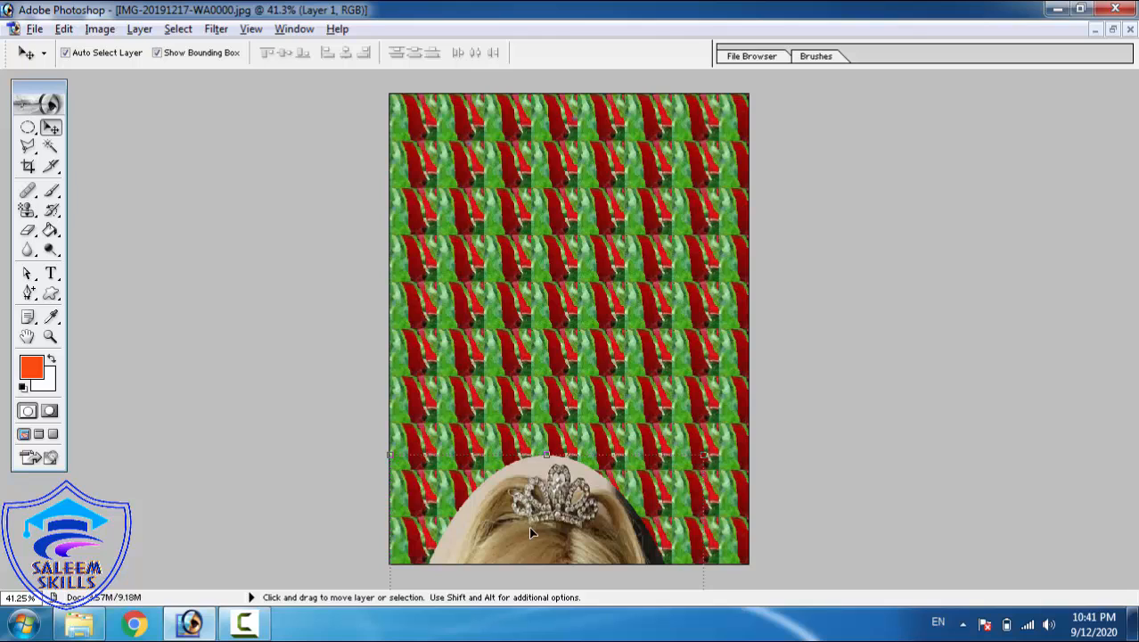
{"action": "left_click_drag", "start_coordinate": [530, 532], "coordinate": [559, 167]}
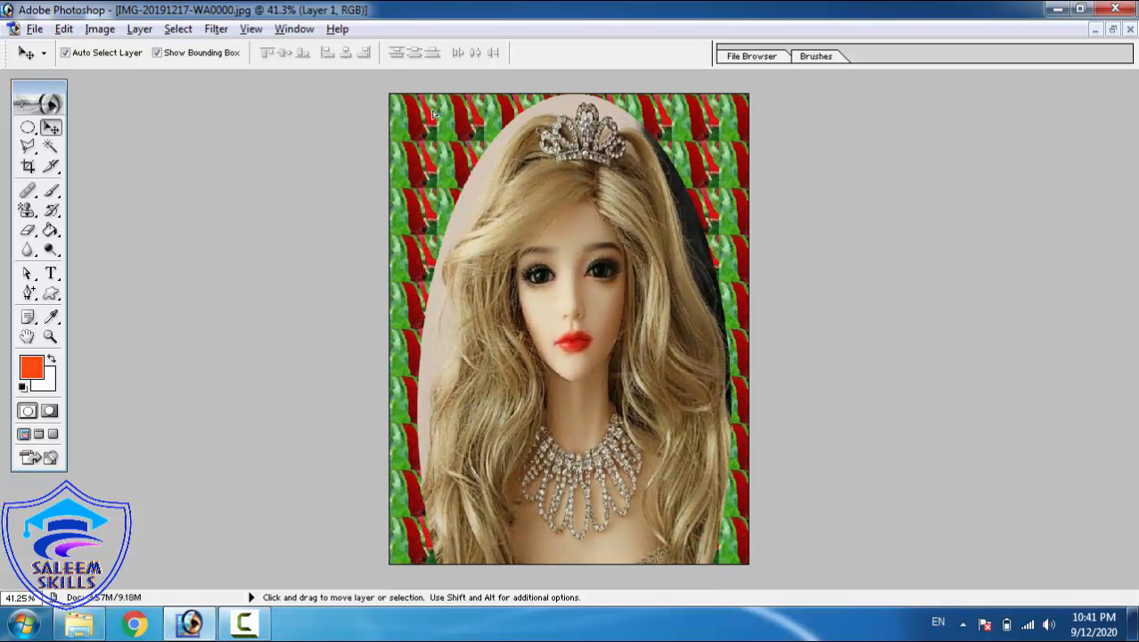
- Scale the doll layer to 64.3% width and 55.2% height and move it to the pattern's upper-left area
{"action": "left_click_drag", "start_coordinate": [433, 113], "coordinate": [527, 419]}
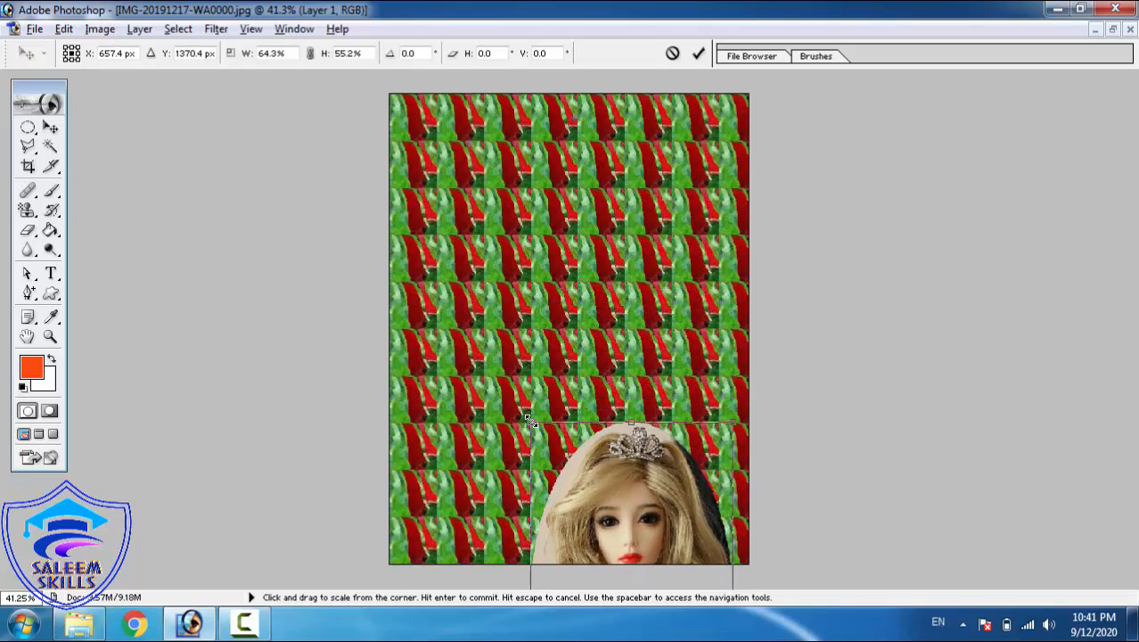
{"action": "left_click", "coordinate": [698, 55]}
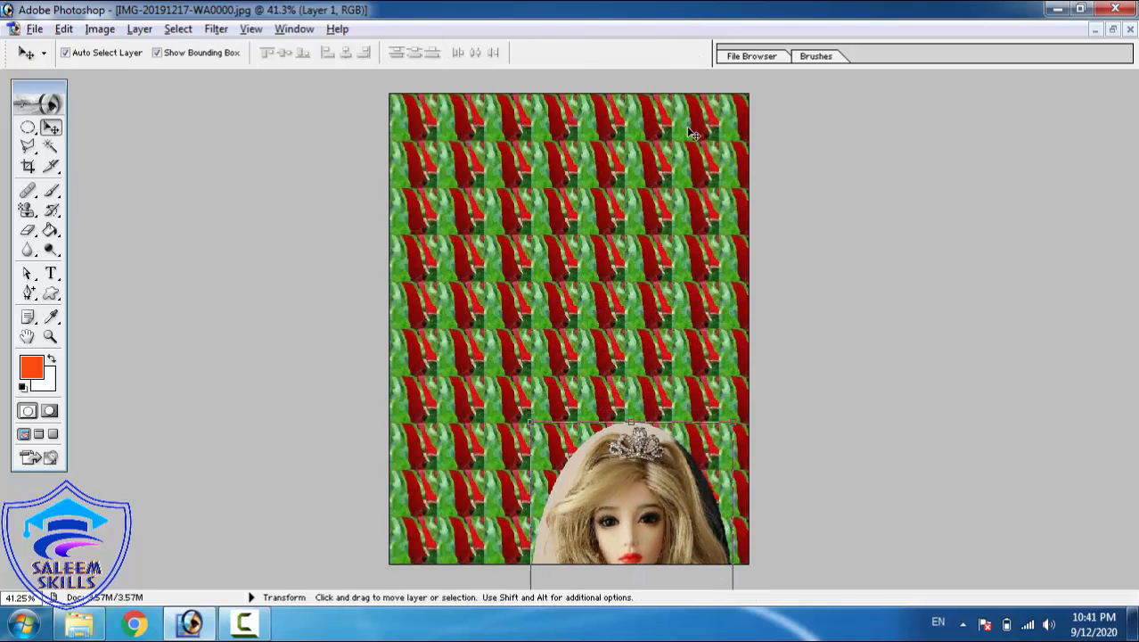
{"action": "left_click_drag", "start_coordinate": [647, 468], "coordinate": [544, 165]}
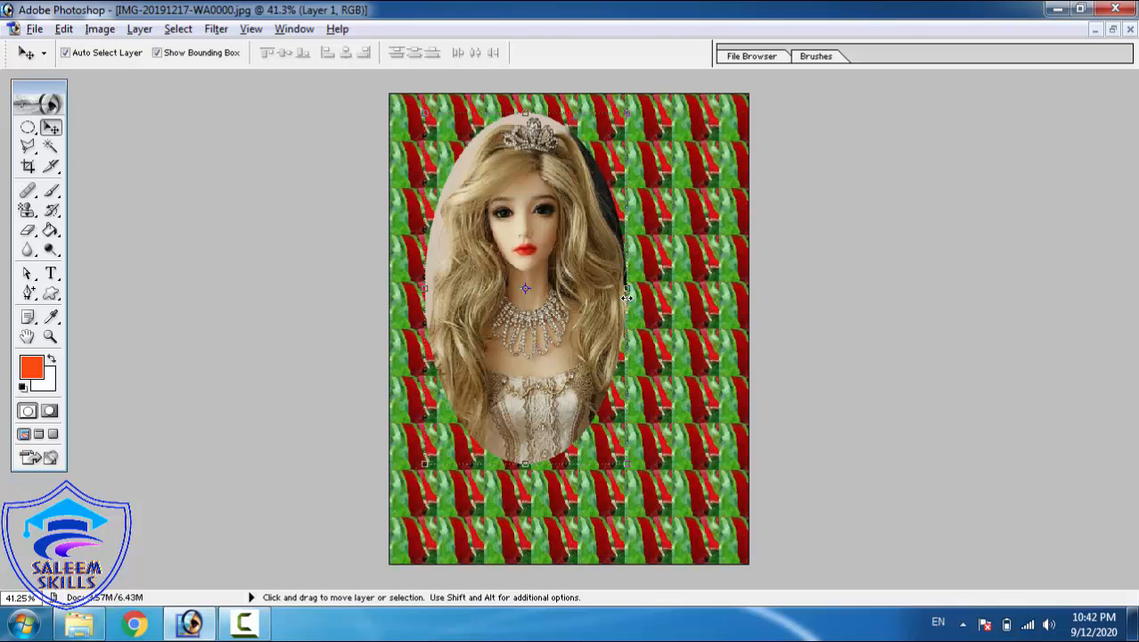
- Widen the doll layer to 141.4%, and enlarge it from its lower-right corner to 121.8% width and 128.6% height
{"action": "left_click_drag", "start_coordinate": [628, 289], "coordinate": [712, 293]}
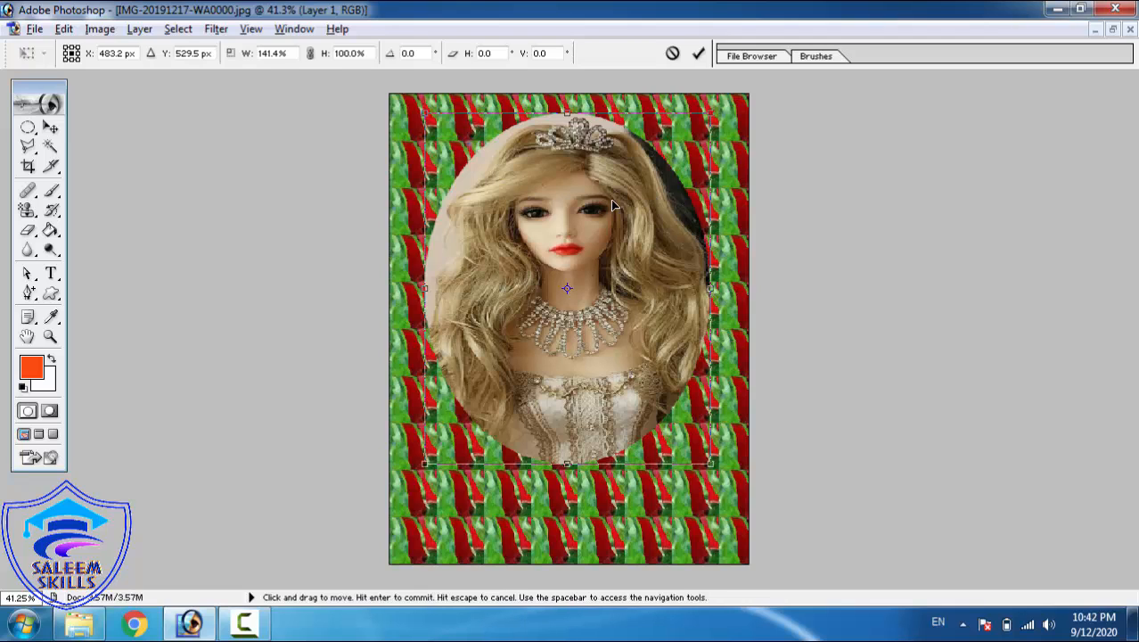
{"action": "left_click", "coordinate": [698, 53]}
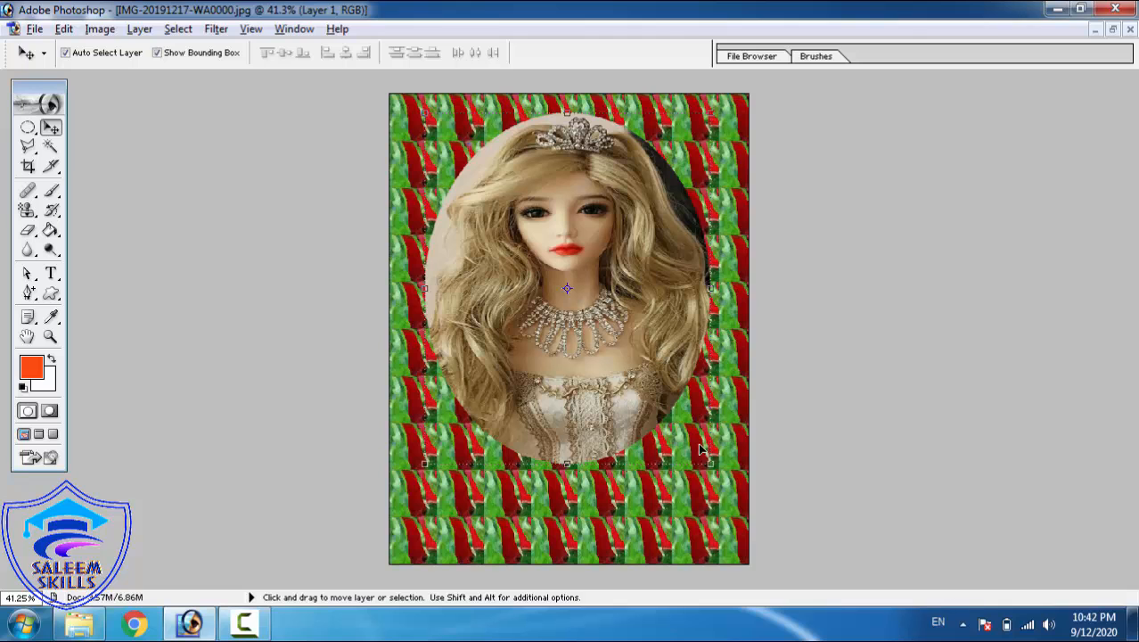
{"action": "left_click_drag", "start_coordinate": [710, 462], "coordinate": [772, 563]}
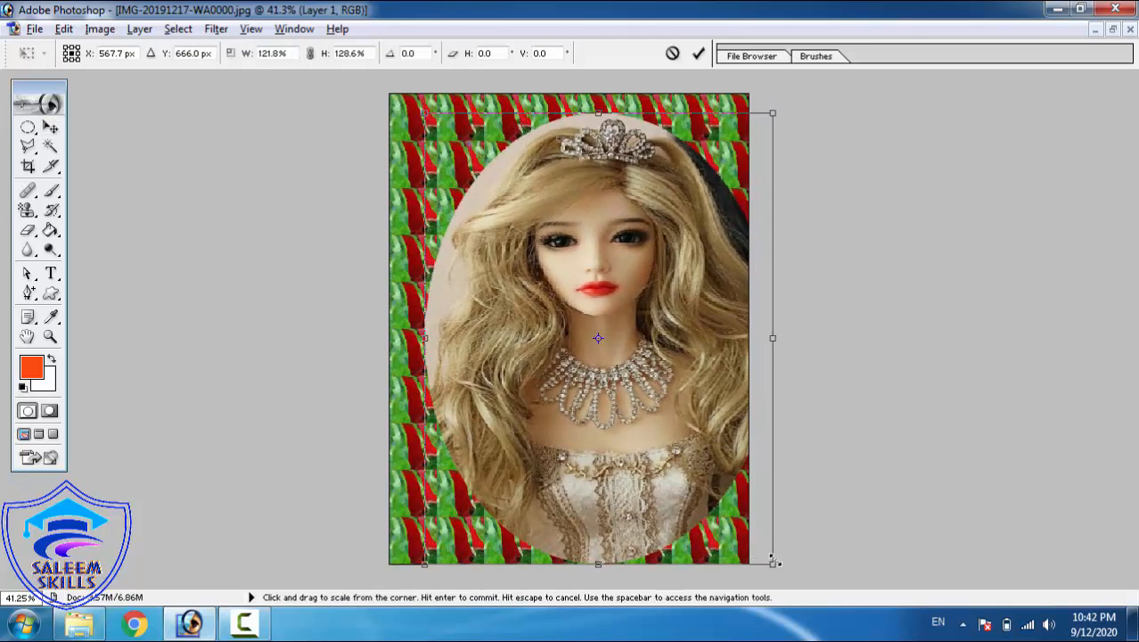
{"action": "left_click", "coordinate": [697, 55]}
- Move the enlarged doll layer up and to the left and nudge it until it sits centred on the pattern
{"action": "left_click_drag", "start_coordinate": [608, 174], "coordinate": [573, 164]}
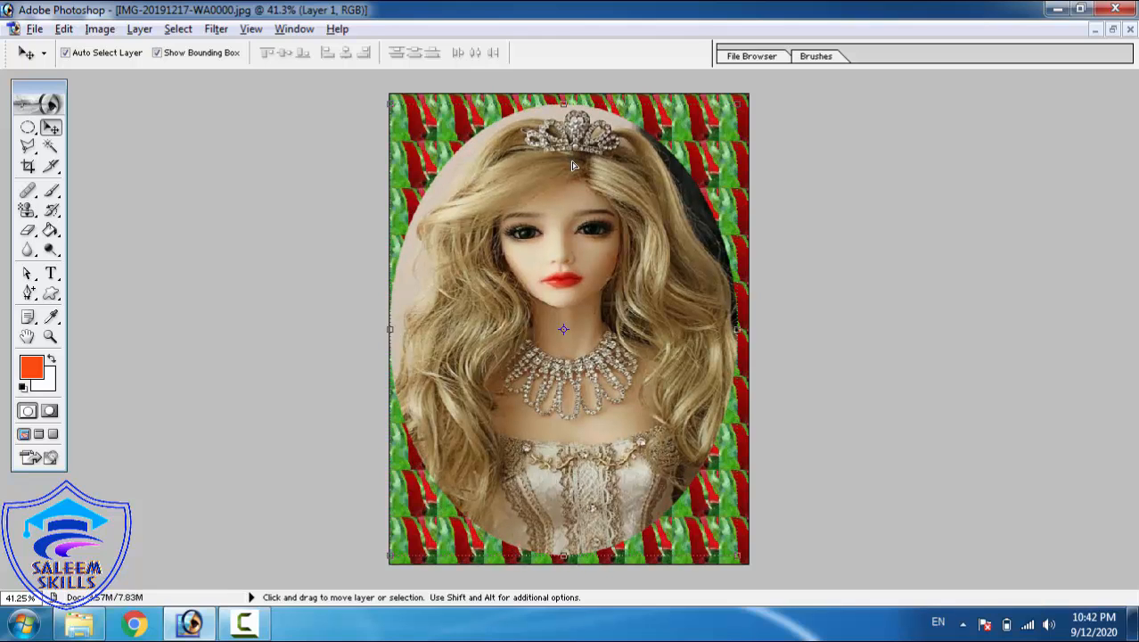
{"action": "key", "text": "Right"}
{"action": "key", "text": "Right"}
{"action": "key", "text": "Right"}
{"action": "key", "text": "Right"}
{"action": "key", "text": "Right"}
{"action": "key", "text": "Right"}
{"action": "key", "text": "Right"}
{"action": "key", "text": "Right"}
{"action": "key", "text": "Down"}
{"action": "key", "text": "Down"}
{"action": "key", "text": "Down"}
{"action": "key", "text": "Down"}
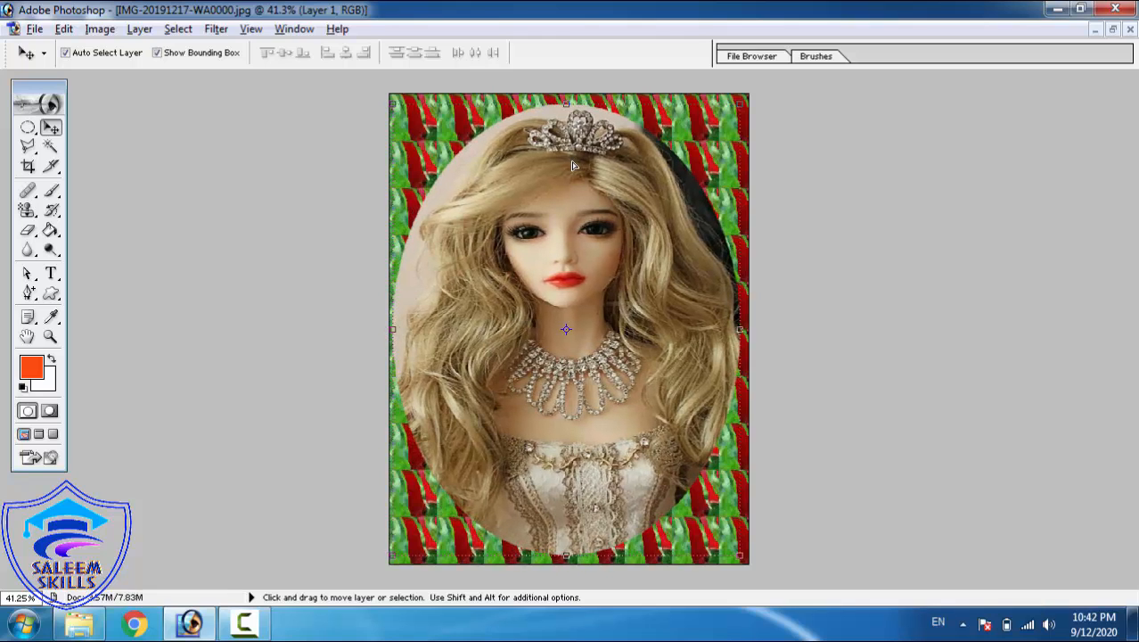
{"action": "key", "text": "Right"}
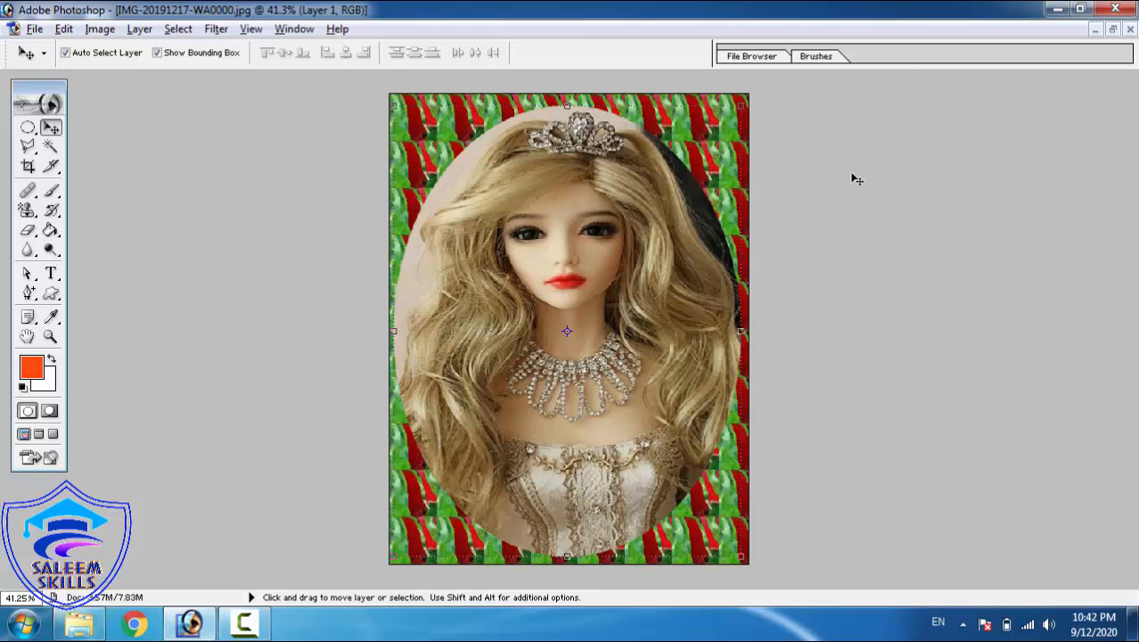
- Show the Layers palette and enlarge it enough to list both Layer 1 and Layer 0
{"action": "left_click", "coordinate": [217, 30]}
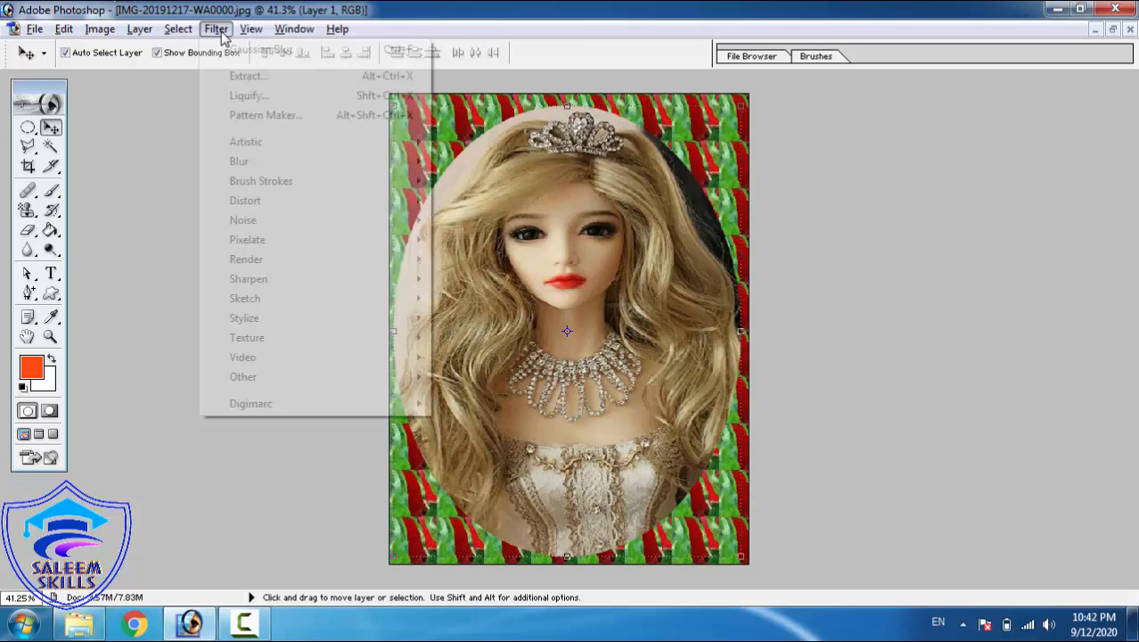
{"action": "mouse_move", "coordinate": [249, 34]}
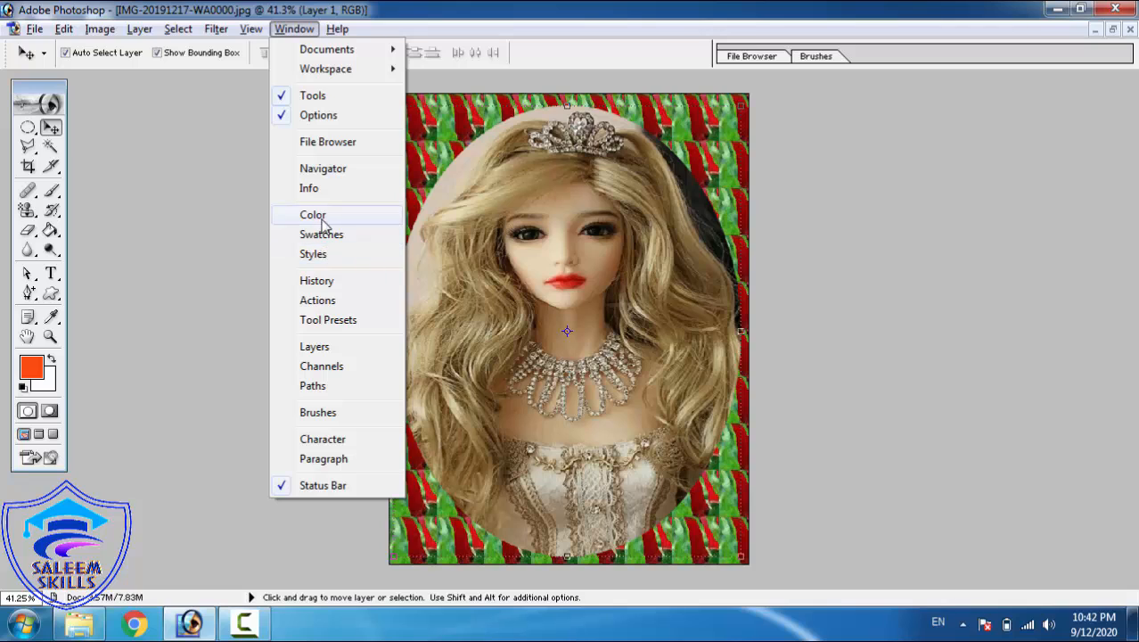
{"action": "left_click", "coordinate": [314, 347]}
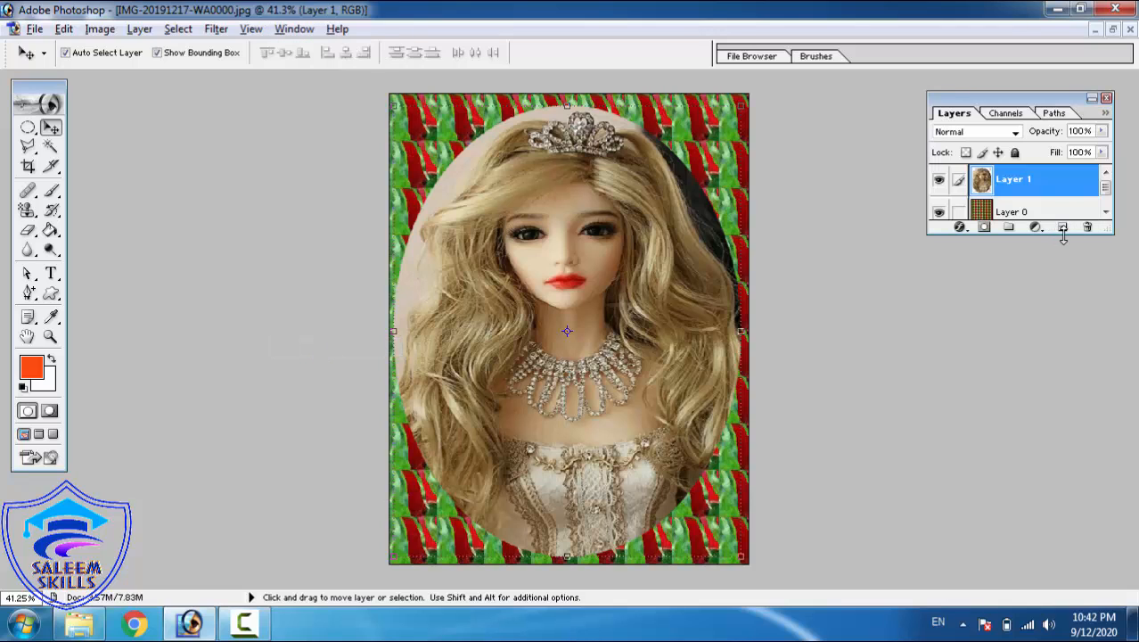
{"action": "left_click_drag", "start_coordinate": [1108, 231], "coordinate": [1133, 326]}
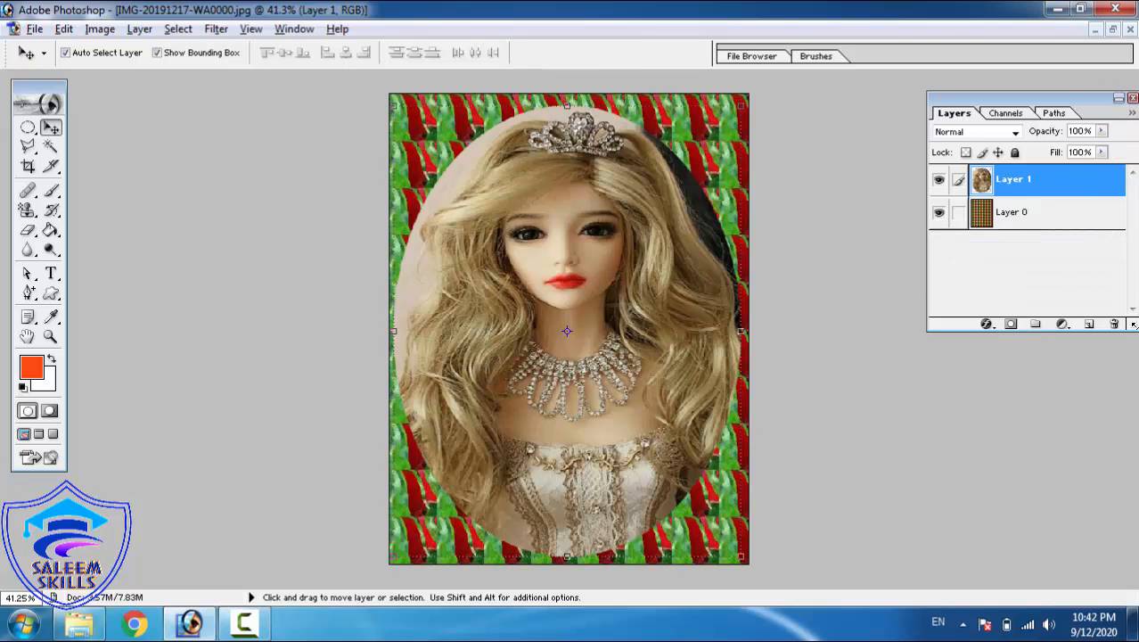
- Toggle the visibility of Layer 0 and Layer 1 off and on again to check what each contains
{"action": "left_click", "coordinate": [939, 214]}
{"action": "left_click", "coordinate": [939, 214]}
{"action": "left_click", "coordinate": [938, 181]}
{"action": "left_click", "coordinate": [939, 181]}
- Open the image IMG-20200130-WA0100 from New folder (3) and maximize its window
{"action": "left_click", "coordinate": [34, 28]}
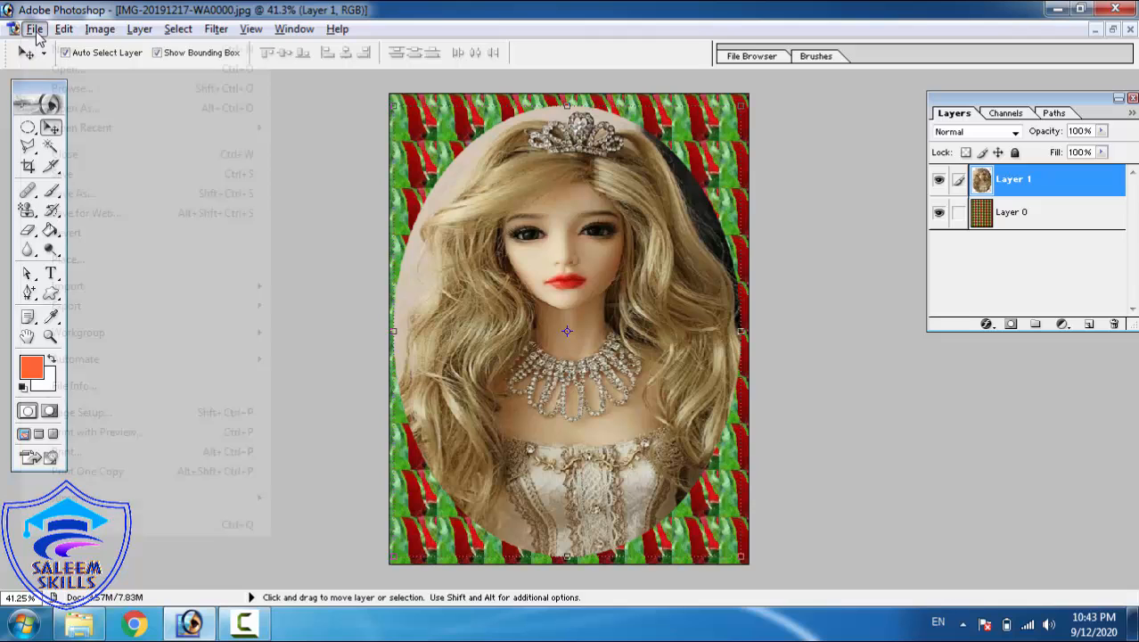
{"action": "left_click", "coordinate": [75, 76]}
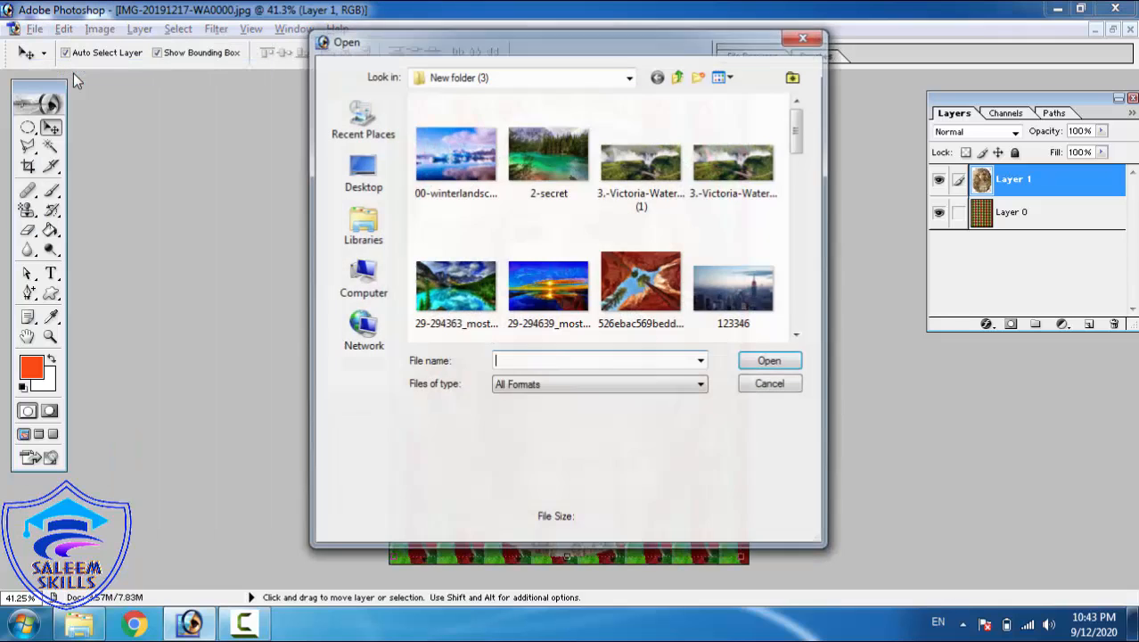
{"action": "left_click", "coordinate": [450, 177]}
{"action": "key", "text": "Down"}
{"action": "key", "text": "Down"}
{"action": "key", "text": "Down"}
{"action": "key", "text": "Down"}
{"action": "key", "text": "Down"}
{"action": "key", "text": "Down"}
{"action": "key", "text": "Down"}
{"action": "key", "text": "Down"}
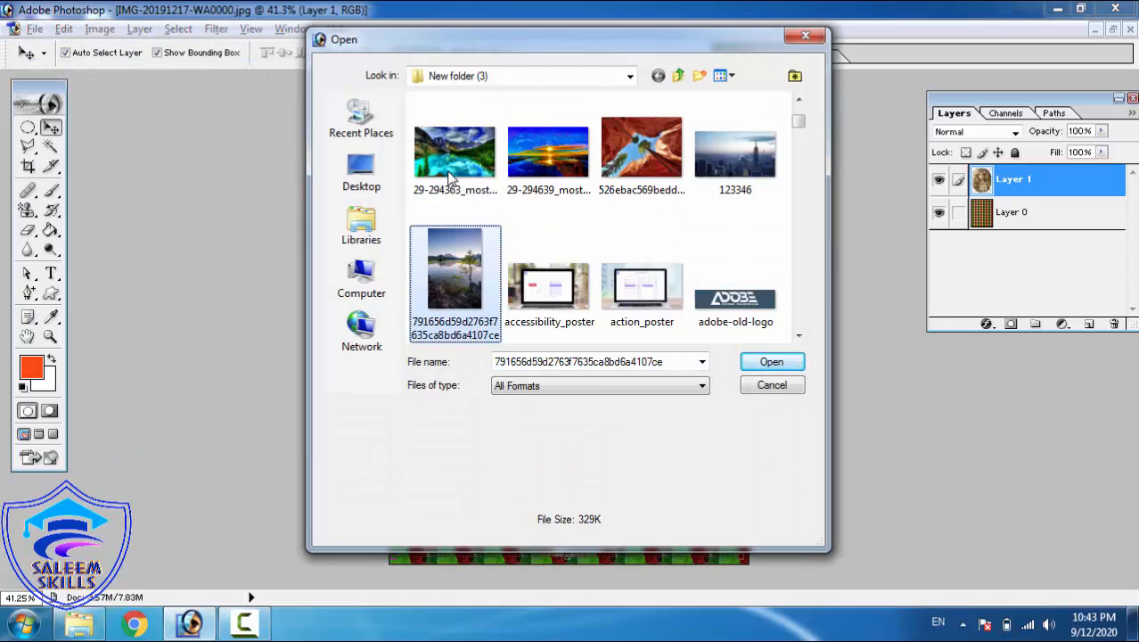
{"action": "key", "text": "Down"}
{"action": "key", "text": "Down"}
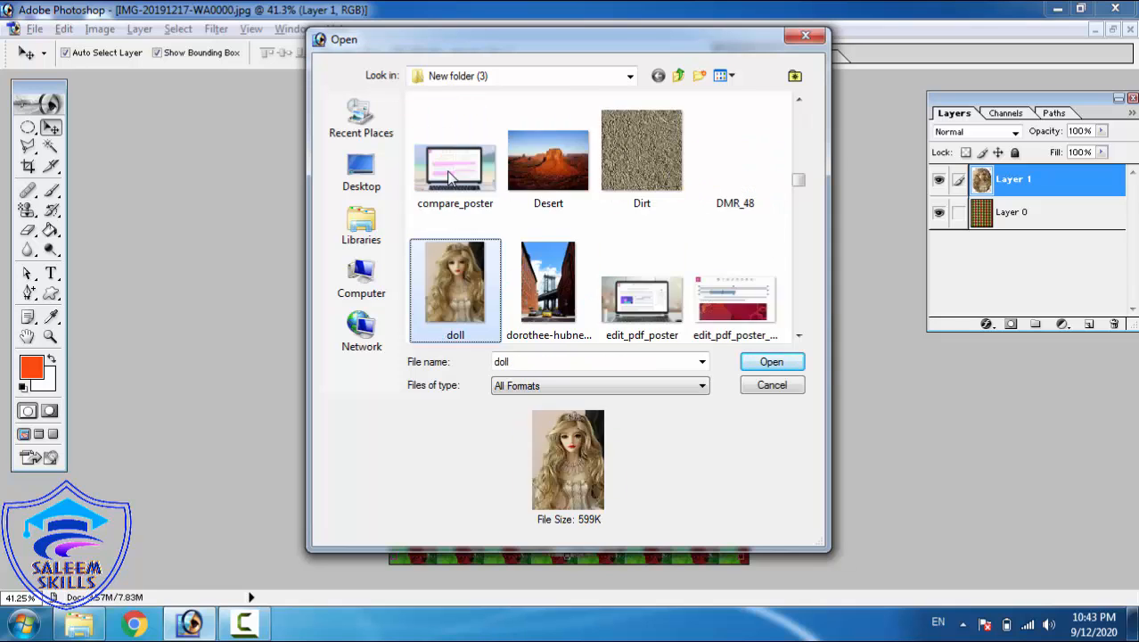
{"action": "key", "text": "Down"}
{"action": "key", "text": "Up"}
{"action": "key", "text": "Down"}
{"action": "key", "text": "Down"}
{"action": "key", "text": "Down"}
{"action": "key", "text": "Down"}
{"action": "key", "text": "Down"}
{"action": "key", "text": "Down"}
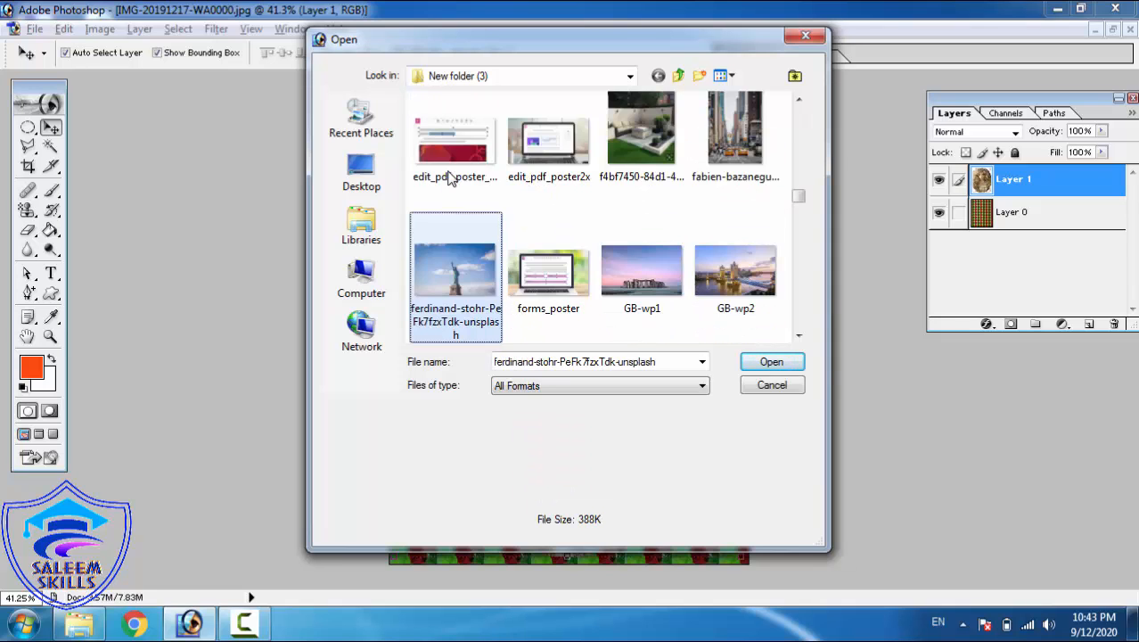
{"action": "key", "text": "Down"}
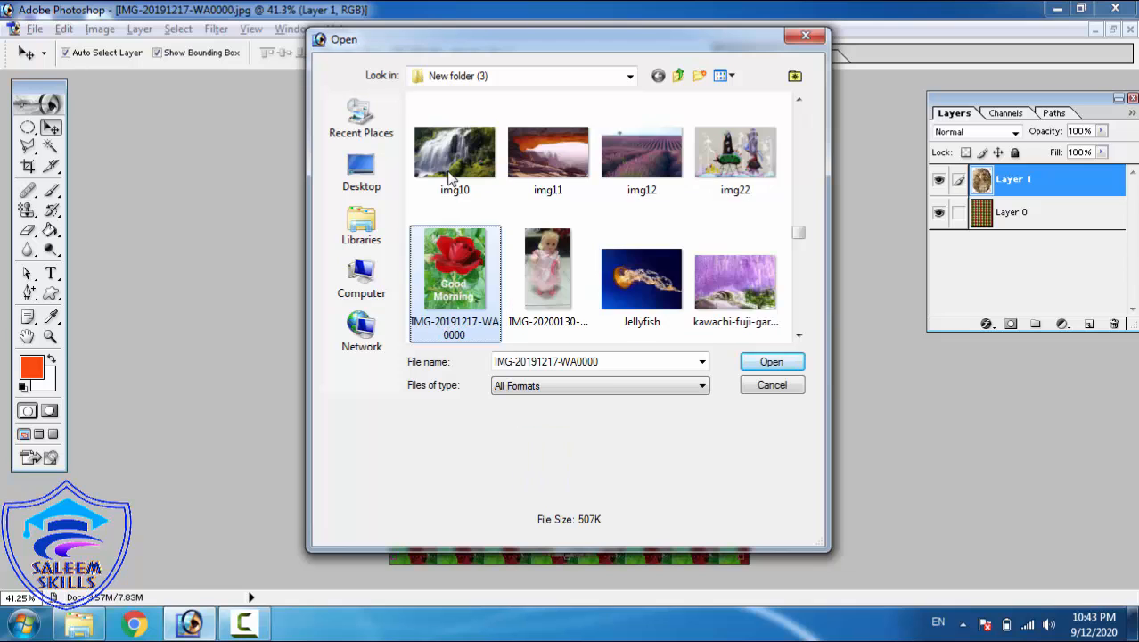
{"action": "key", "text": "Right"}
{"action": "key", "text": "Return"}
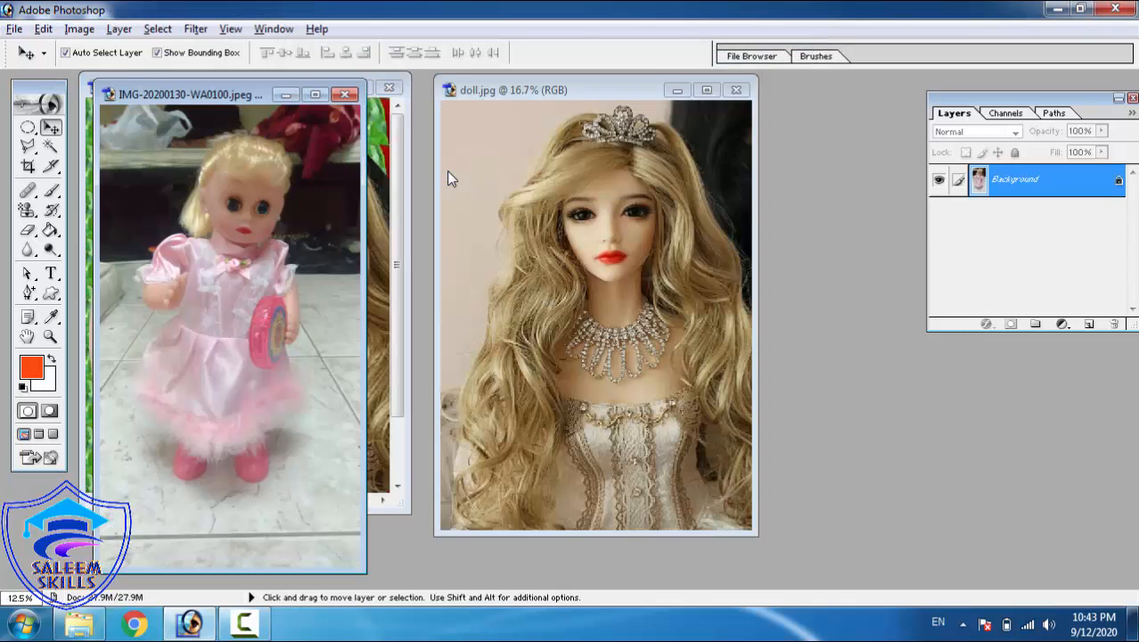
{"action": "left_click", "coordinate": [317, 94]}
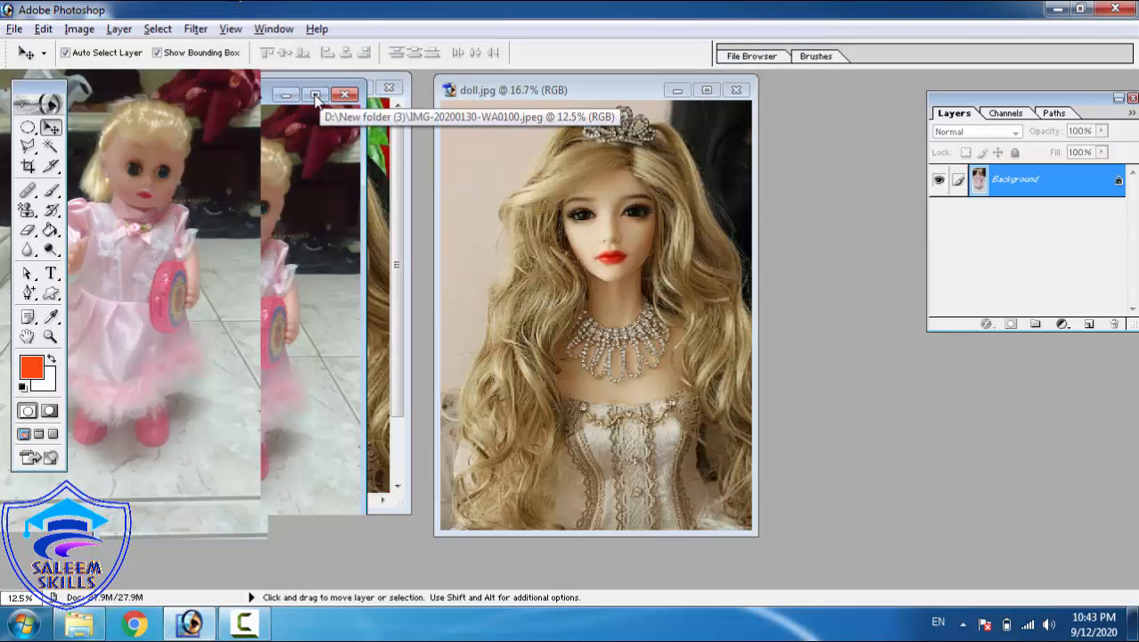
- Draw an elliptical marquee around the standing doll's upper body and close this image
{"action": "left_click", "coordinate": [27, 129]}
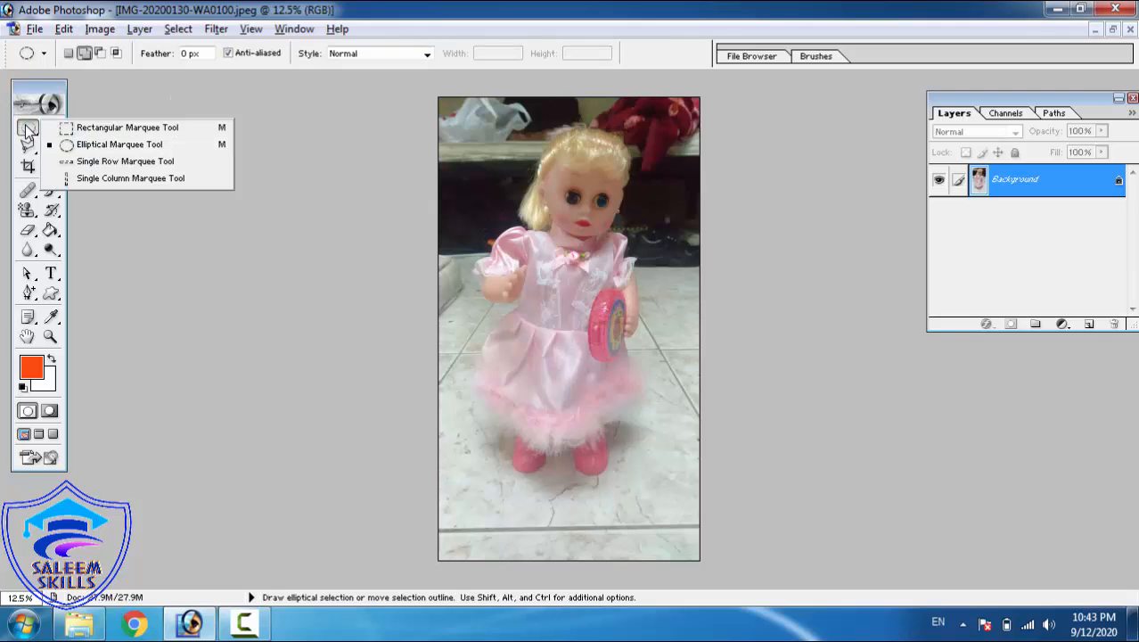
{"action": "left_click", "coordinate": [82, 145]}
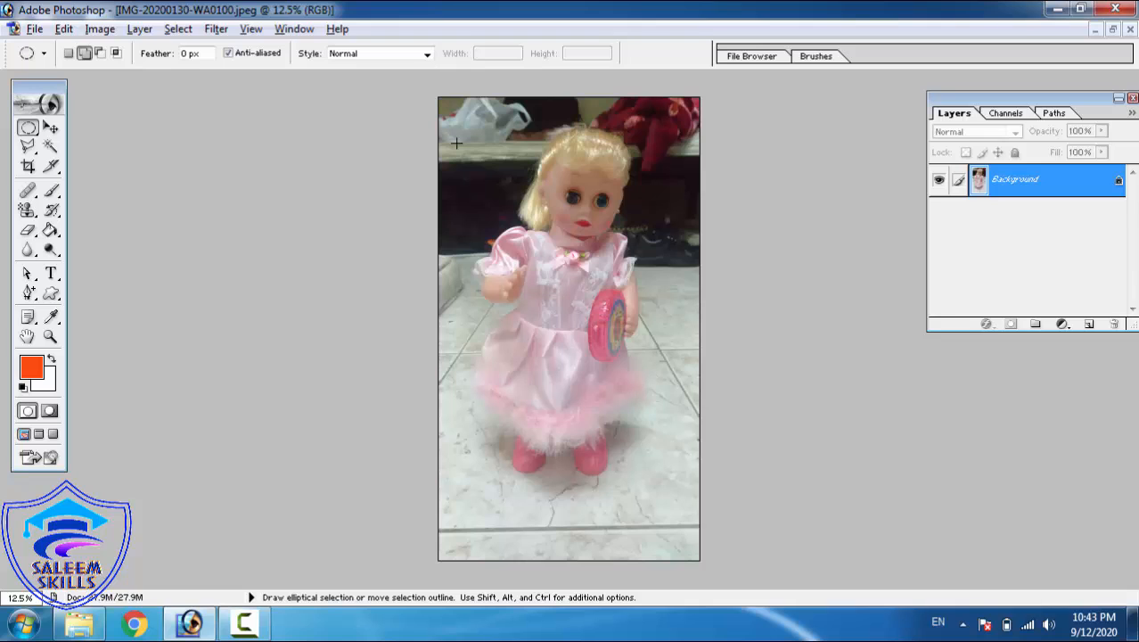
{"action": "left_click_drag", "start_coordinate": [626, 290], "coordinate": [686, 369]}
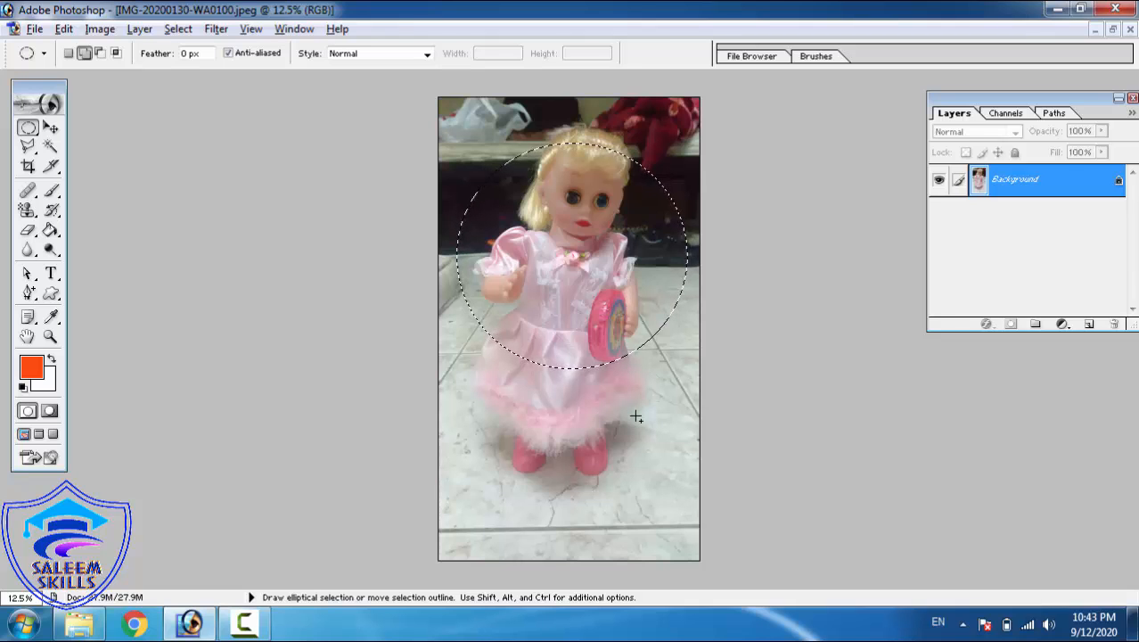
{"action": "key", "text": "ctrl+w"}
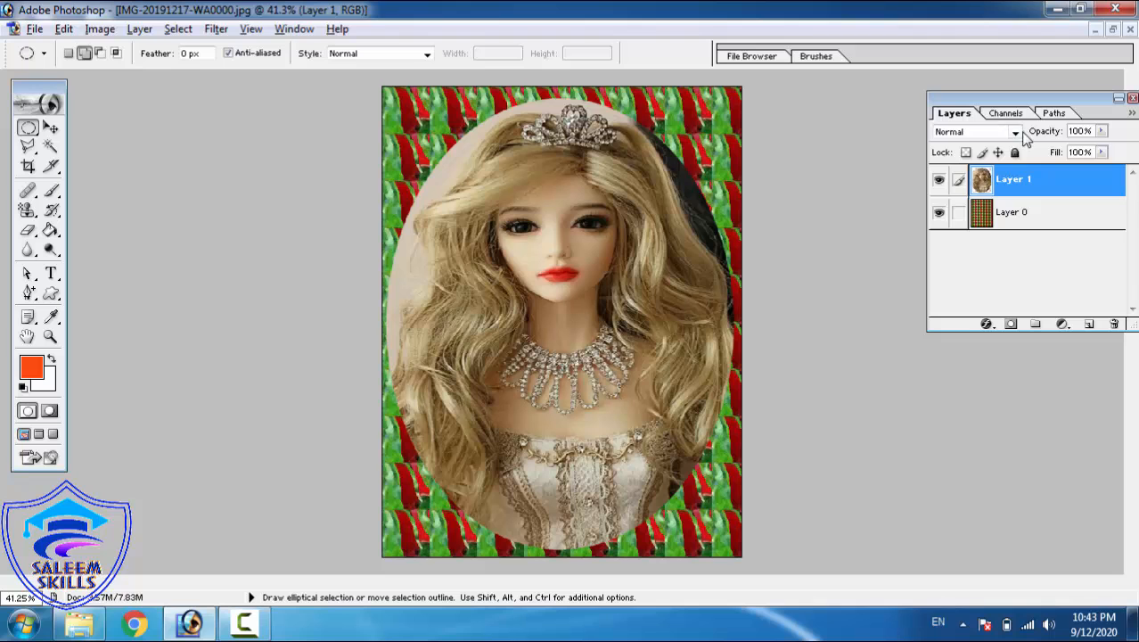
- Hide Layer 1 in the pattern image and select the doll in doll.jpg from crown to necklace with a new, nearly circular marquee
{"action": "left_click", "coordinate": [940, 181]}
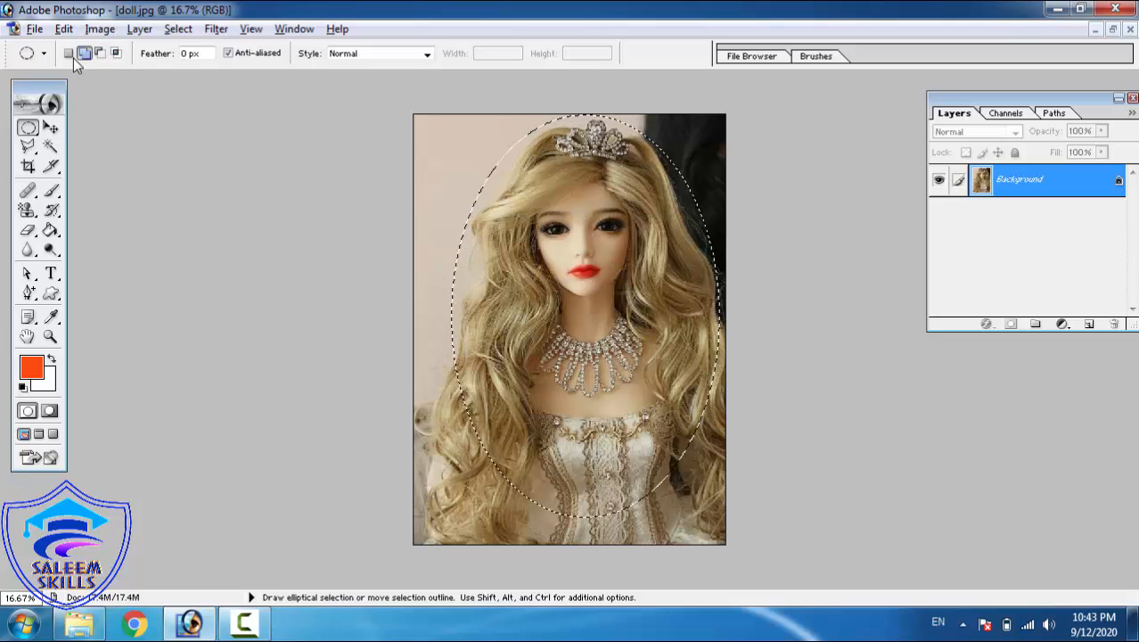
{"action": "left_click", "coordinate": [433, 139]}
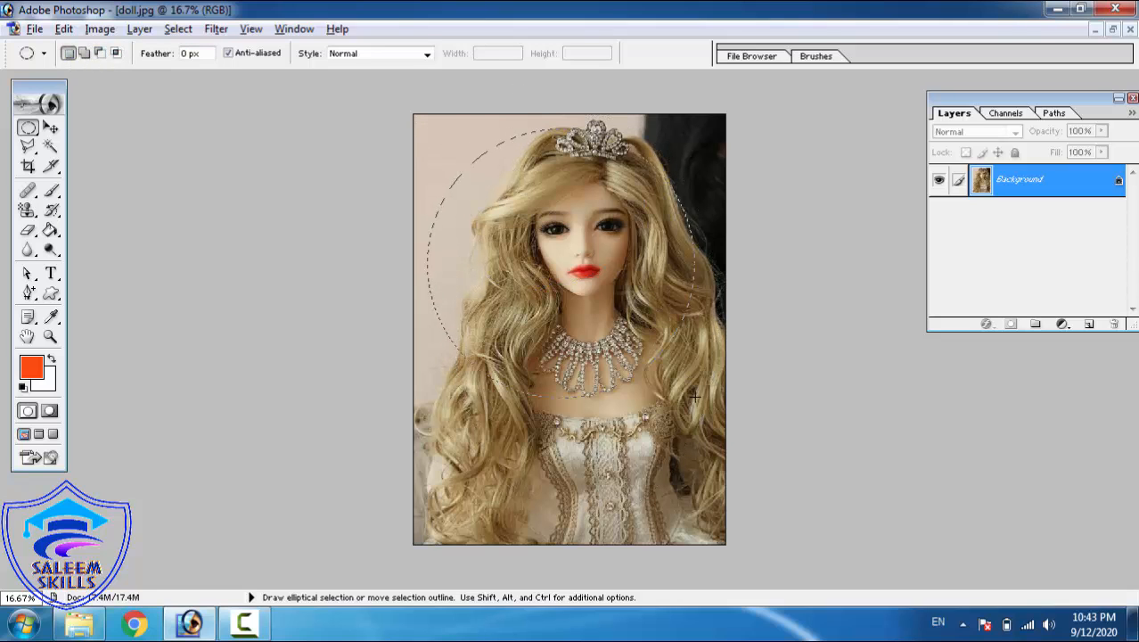
{"action": "left_click_drag", "start_coordinate": [693, 395], "coordinate": [717, 430]}
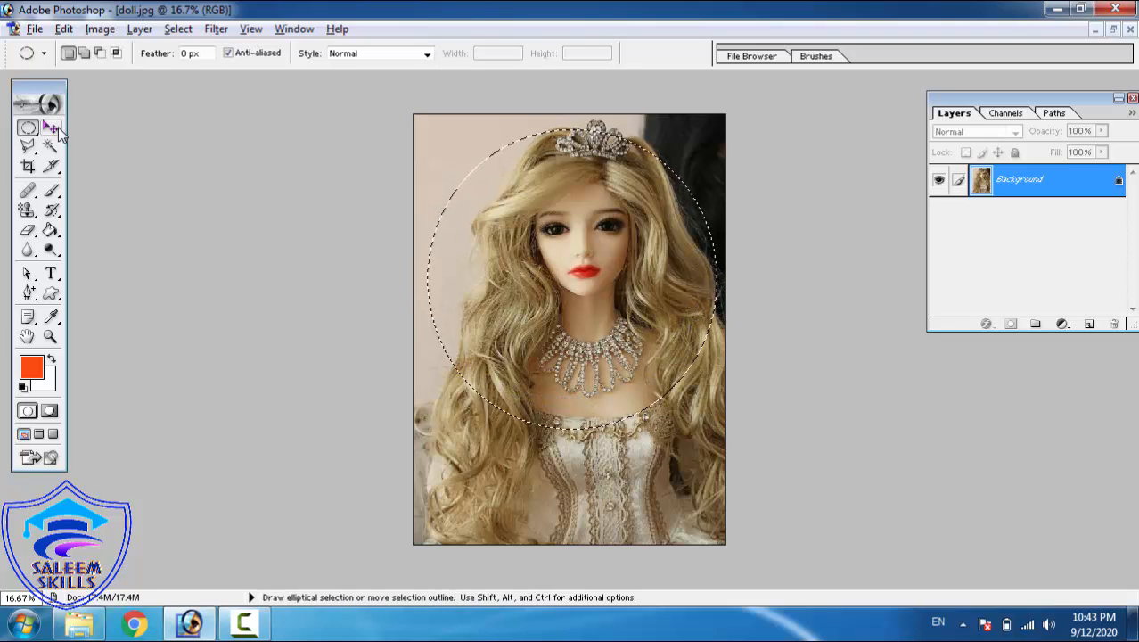
- Move the selected circle of the doll slightly down and to the left and copy it
{"action": "left_click", "coordinate": [58, 127]}
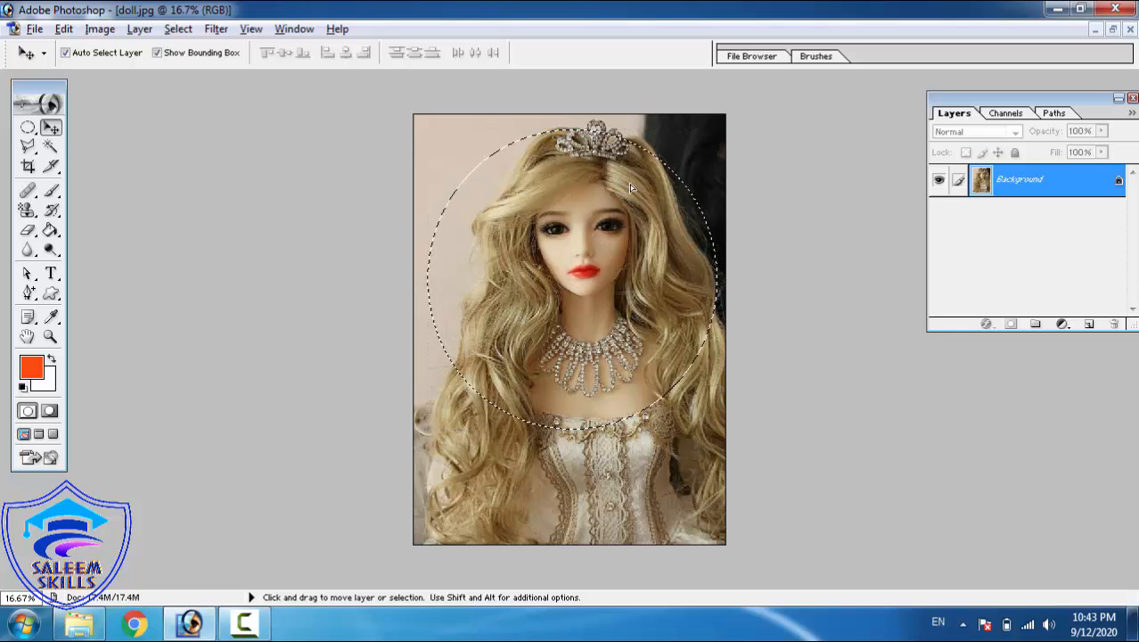
{"action": "mouse_move", "coordinate": [621, 195]}
{"action": "left_mouse_down"}
{"action": "mouse_move", "coordinate": [647, 157]}
{"action": "mouse_move", "coordinate": [617, 212]}
{"action": "left_mouse_up"}
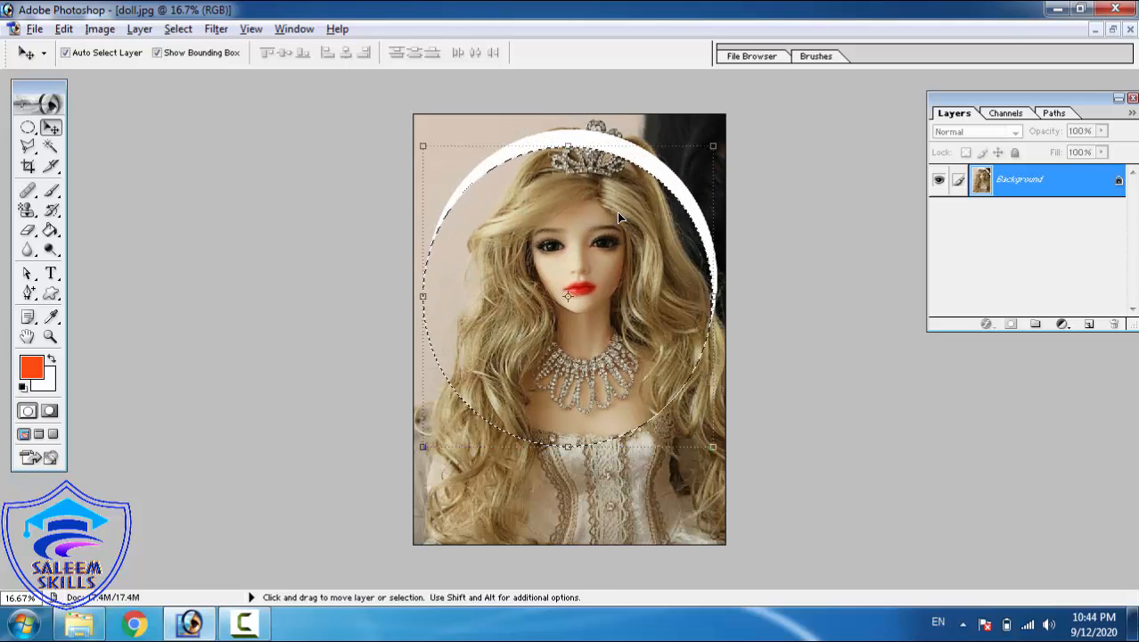
{"action": "left_click", "coordinate": [63, 28]}
{"action": "left_click", "coordinate": [92, 161]}
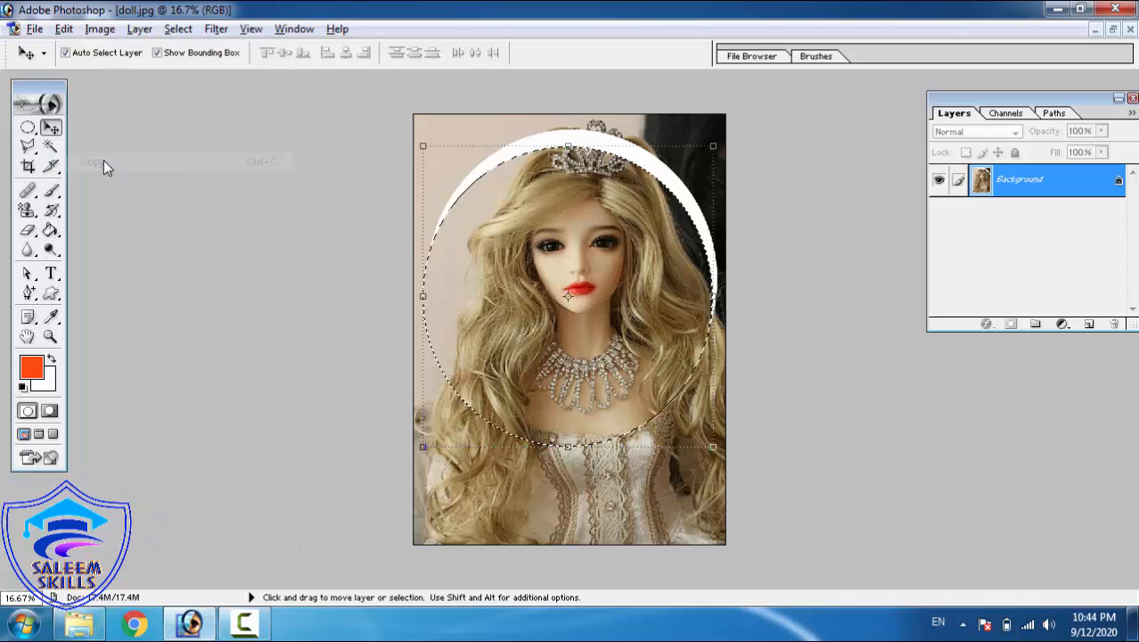
- Minimize doll.jpg, paste the copied circle into the pattern image and maximize that image
{"action": "left_click", "coordinate": [1094, 31]}
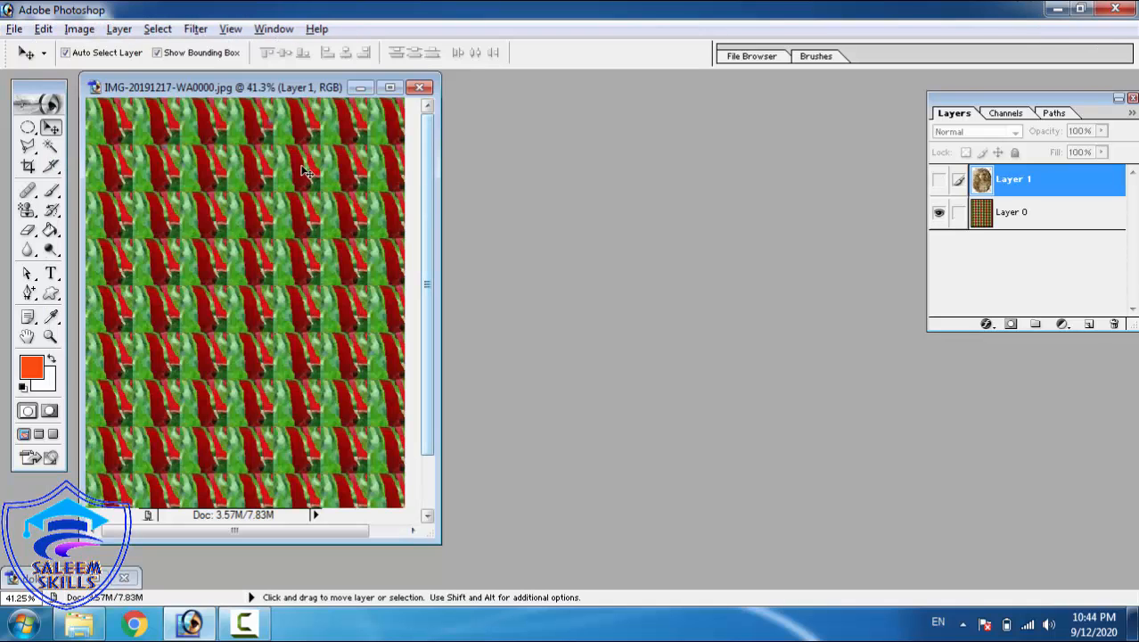
{"action": "key", "text": "ctrl+v"}
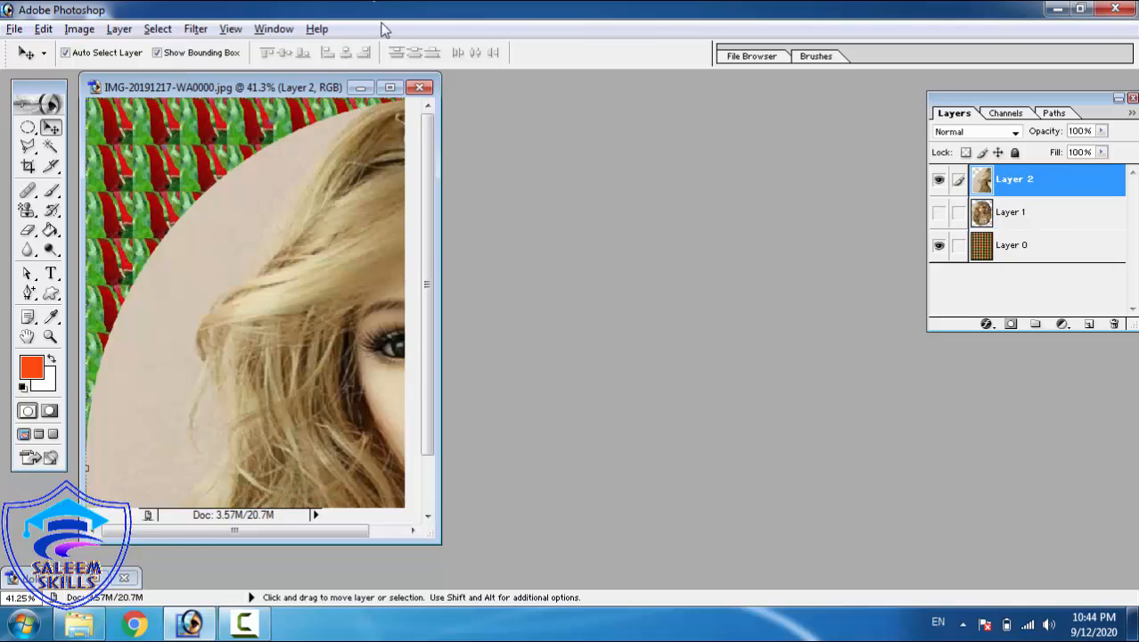
{"action": "left_click", "coordinate": [397, 90]}
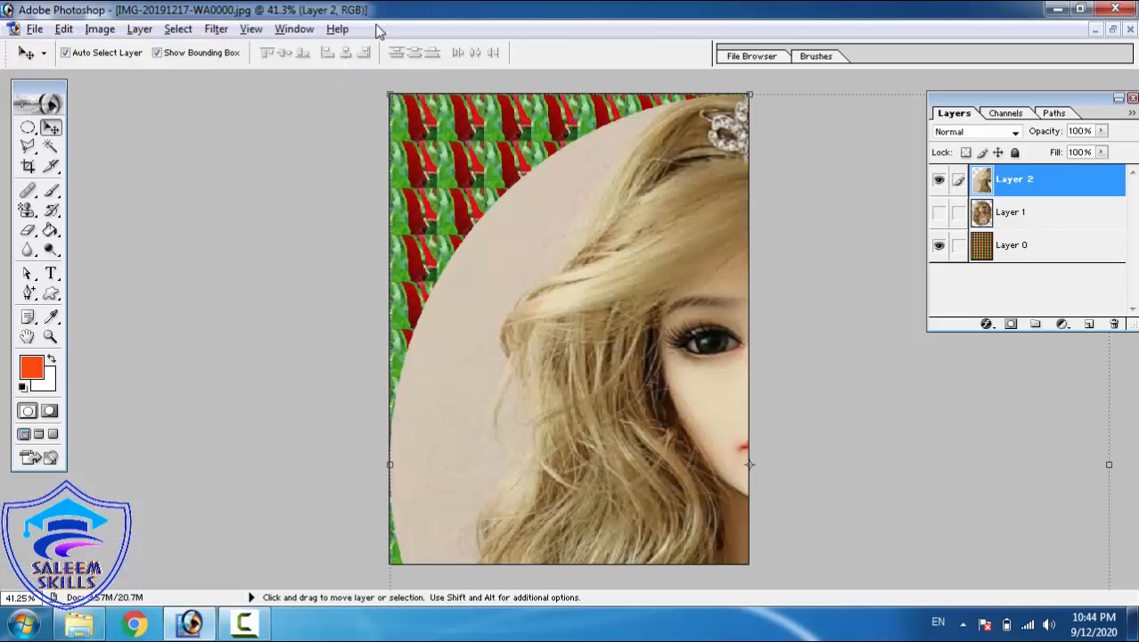
- Scale the pasted doll circle down to 31.0% width and 52.9% height and apply the transformation
{"action": "key", "text": "shift"}
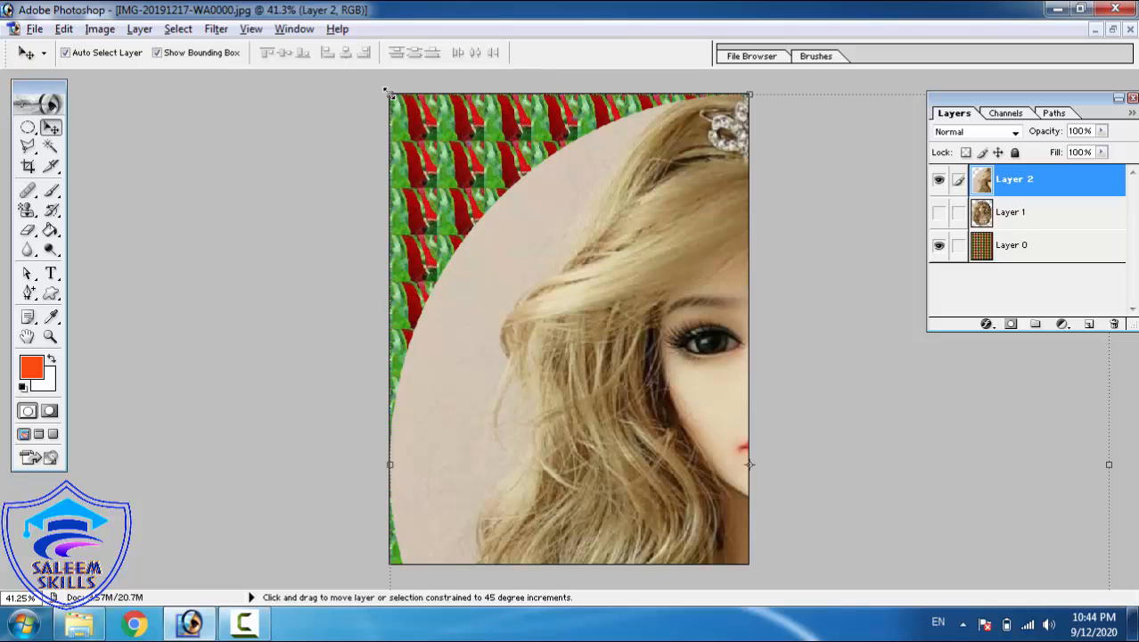
{"action": "left_click_drag", "start_coordinate": [385, 90], "coordinate": [881, 439]}
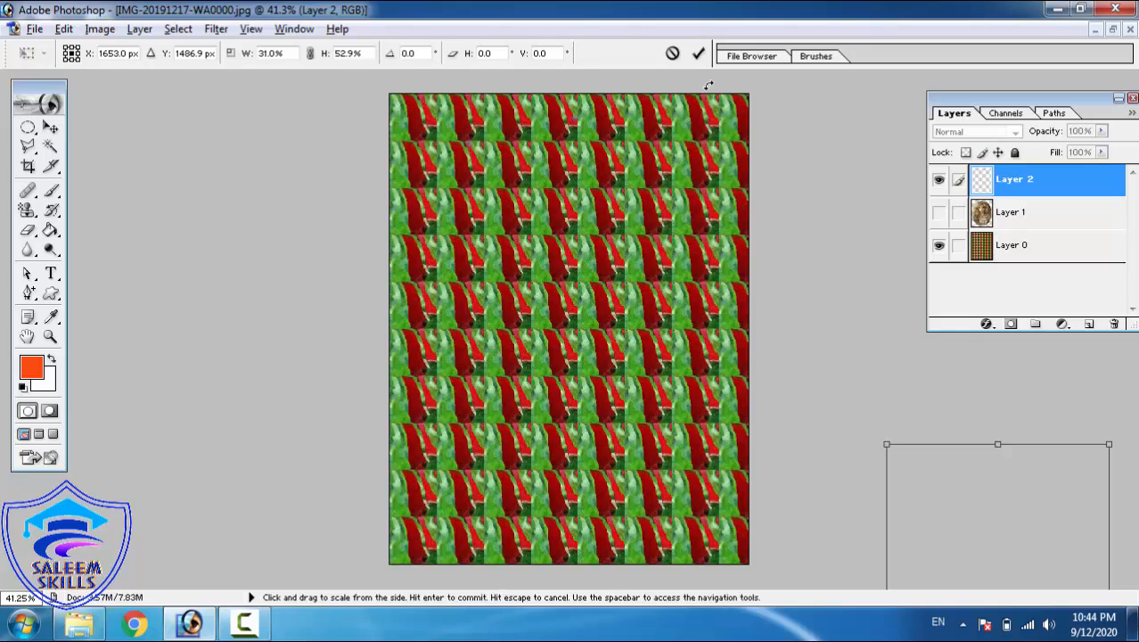
{"action": "left_click", "coordinate": [698, 55]}
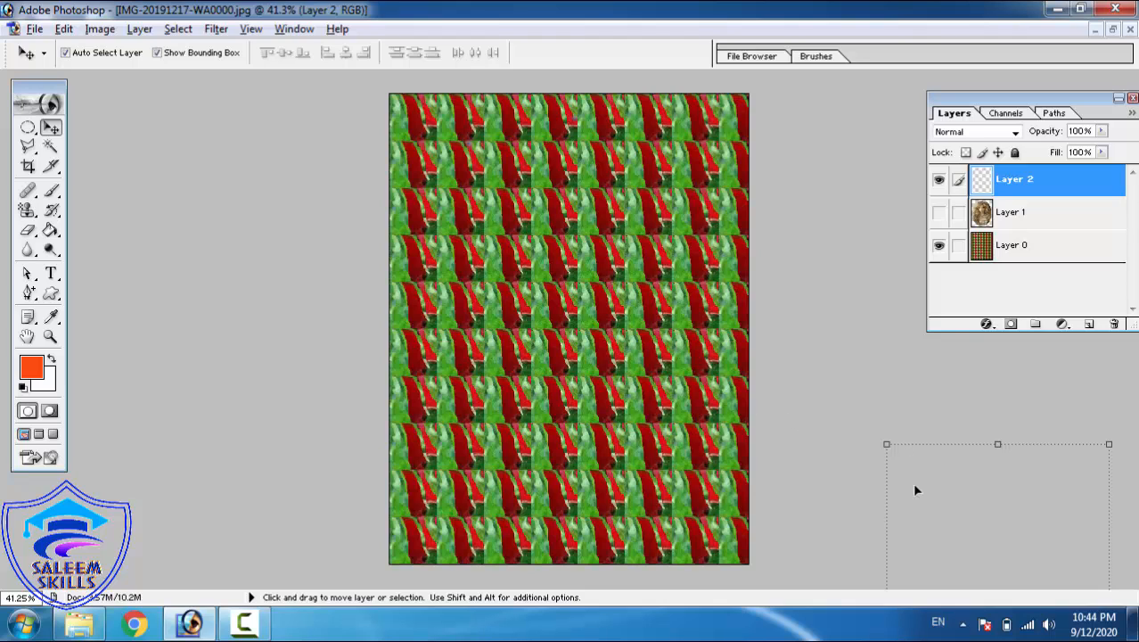
{"action": "left_click_drag", "start_coordinate": [886, 474], "coordinate": [667, 412]}
{"action": "key", "text": "ctrl+z"}
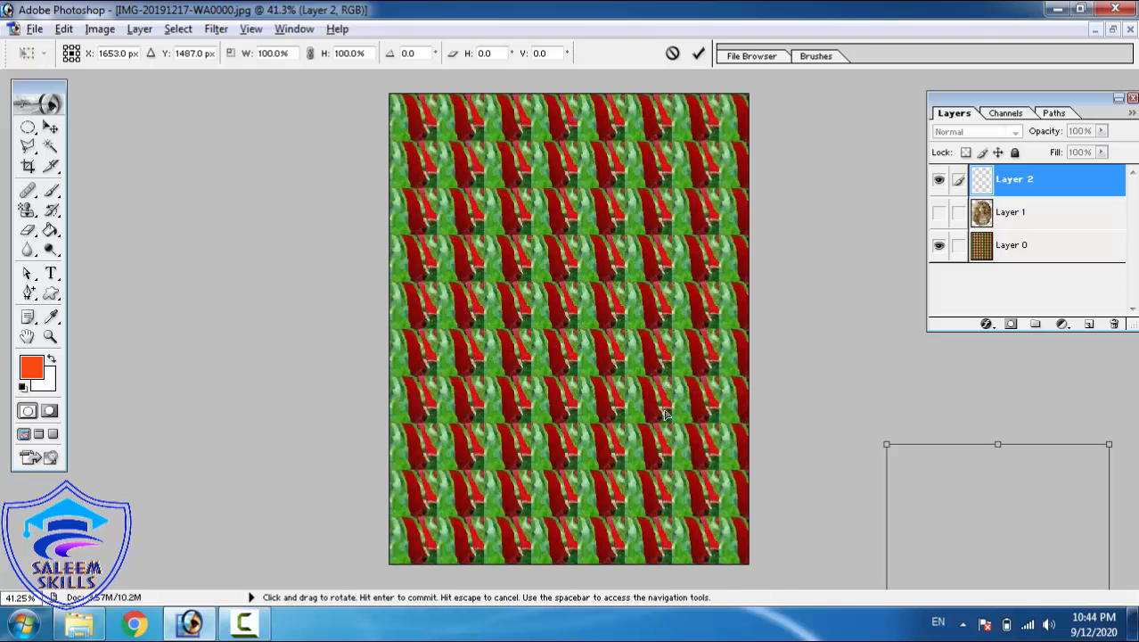
{"action": "key", "text": "ctrl+z"}
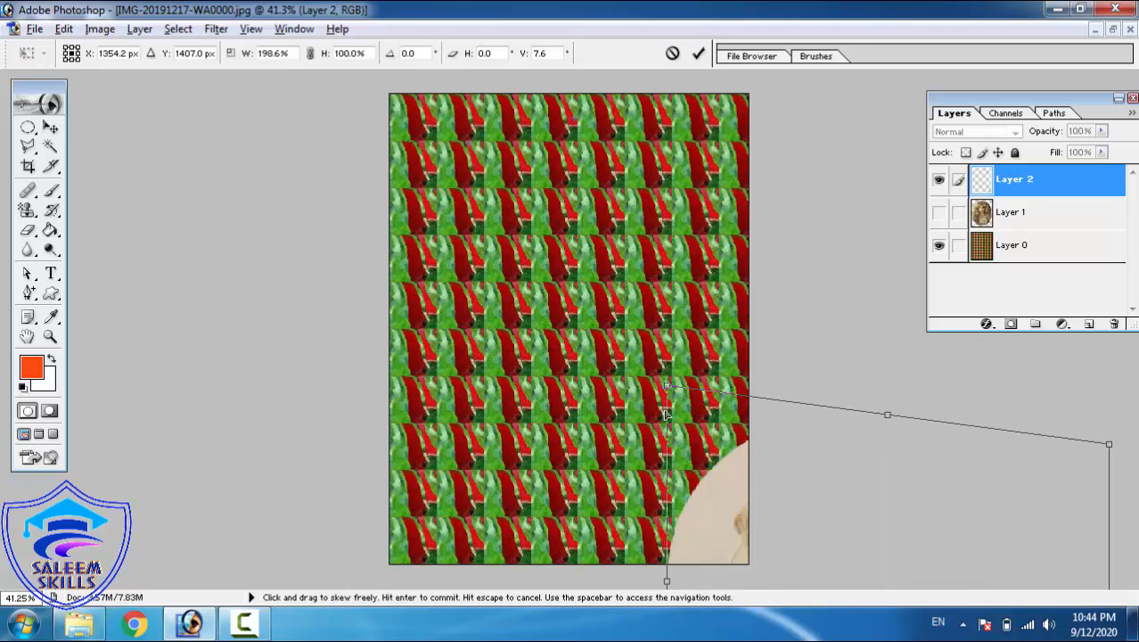
{"action": "key", "text": "ctrl+z"}
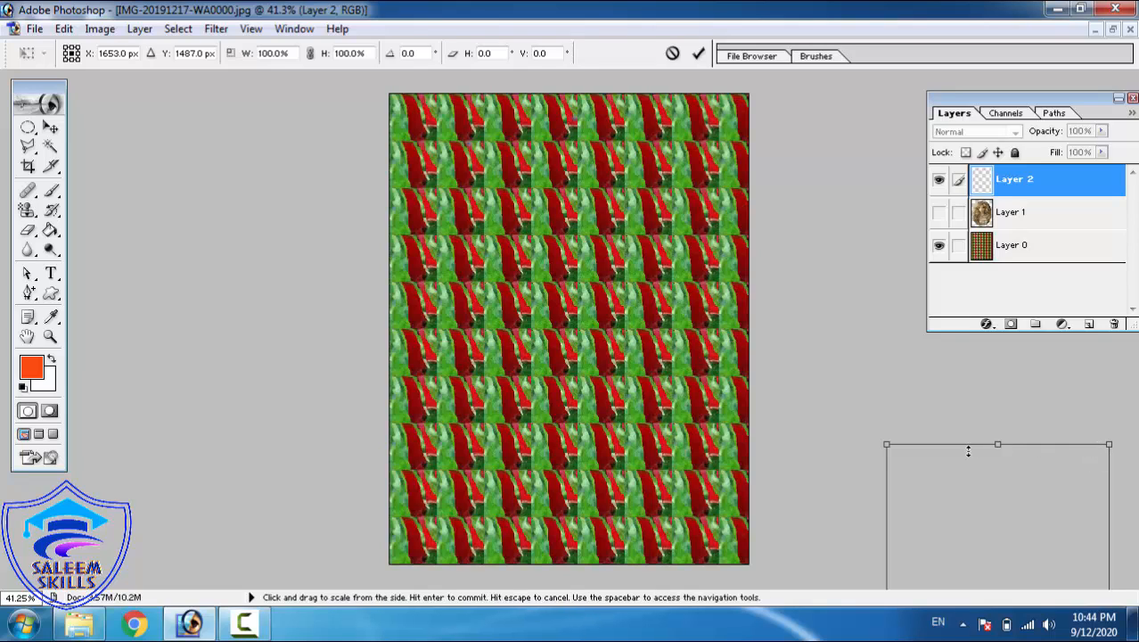
- Nudge the scaled doll cut-out up and left to X 1124.5 px, Y 1256.7 px and apply the transformation
{"action": "key", "text": "Left"}
{"action": "key", "text": "Left"}
{"action": "key", "text": "Left"}
{"action": "key", "text": "Left"}
{"action": "key", "text": "Left"}
{"action": "key", "text": "Left"}
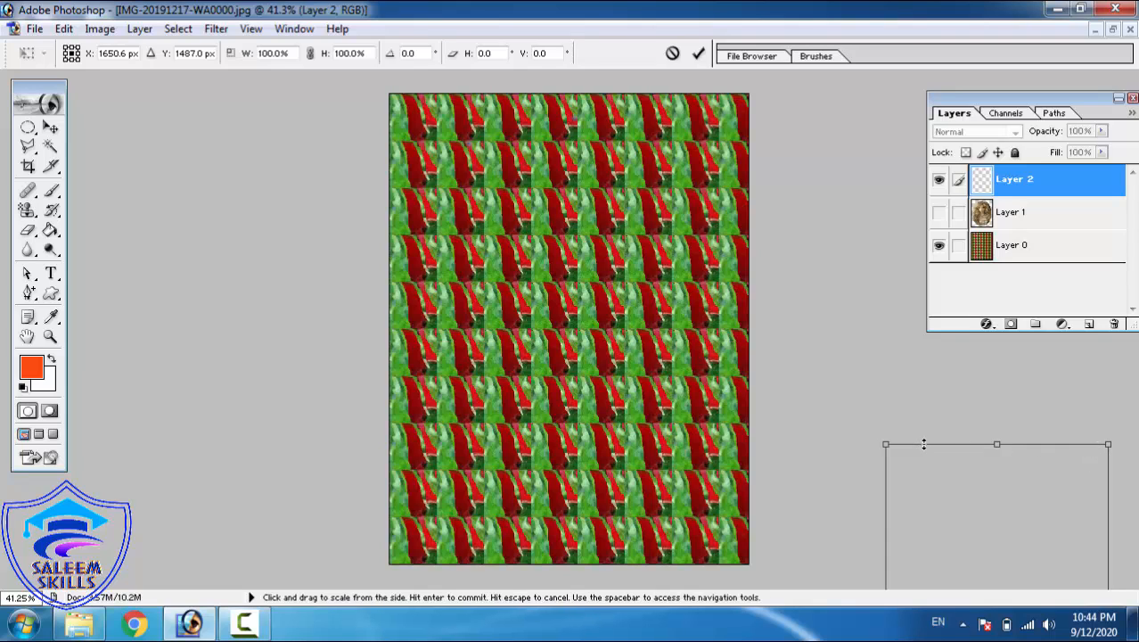
{"action": "key", "text": "Up"}
{"action": "key", "text": "Left"}
{"action": "key", "text": "Left"}
{"action": "key", "text": "Left"}
{"action": "key", "text": "Left"}
{"action": "key", "text": "Left"}
{"action": "key", "text": "Up"}
{"action": "key", "text": "Up"}
{"action": "key", "text": "Up"}
{"action": "key", "text": "Up"}
{"action": "key", "text": "Up"}
{"action": "key", "text": "Up"}
{"action": "key", "text": "Up"}
{"action": "key", "text": "Up"}
{"action": "key", "text": "Up"}
{"action": "key", "text": "Up"}
{"action": "key", "text": "Up"}
{"action": "key", "text": "Up"}
{"action": "key", "text": "Up"}
{"action": "key", "text": "Up"}
{"action": "key", "text": "Up"}
{"action": "key", "text": "Up"}
{"action": "key", "text": "Up"}
{"action": "key", "text": "Up"}
{"action": "key", "text": "Up"}
{"action": "key", "text": "Up"}
{"action": "key", "text": "Up"}
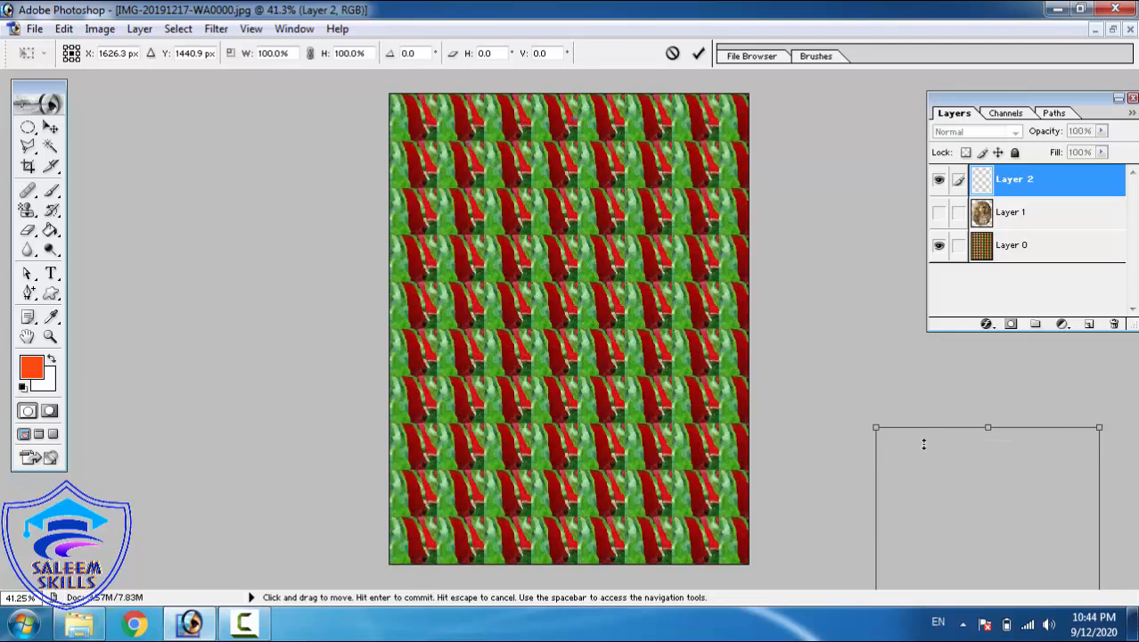
{"action": "key", "text": "Up"}
{"action": "key", "text": "Up"}
{"action": "key", "text": "Up"}
{"action": "key", "text": "Up"}
{"action": "key", "text": "Up"}
{"action": "key", "text": "Up"}
{"action": "key", "text": "Up"}
{"action": "key", "text": "Up"}
{"action": "key", "text": "Up"}
{"action": "key", "text": "Up"}
{"action": "key", "text": "Up"}
{"action": "key", "text": "Up"}
{"action": "key", "text": "Up"}
{"action": "key", "text": "Up"}
{"action": "key", "text": "Up"}
{"action": "key", "text": "Up"}
{"action": "key", "text": "Up"}
{"action": "key", "text": "Up"}
{"action": "key", "text": "Up"}
{"action": "key", "text": "Up"}
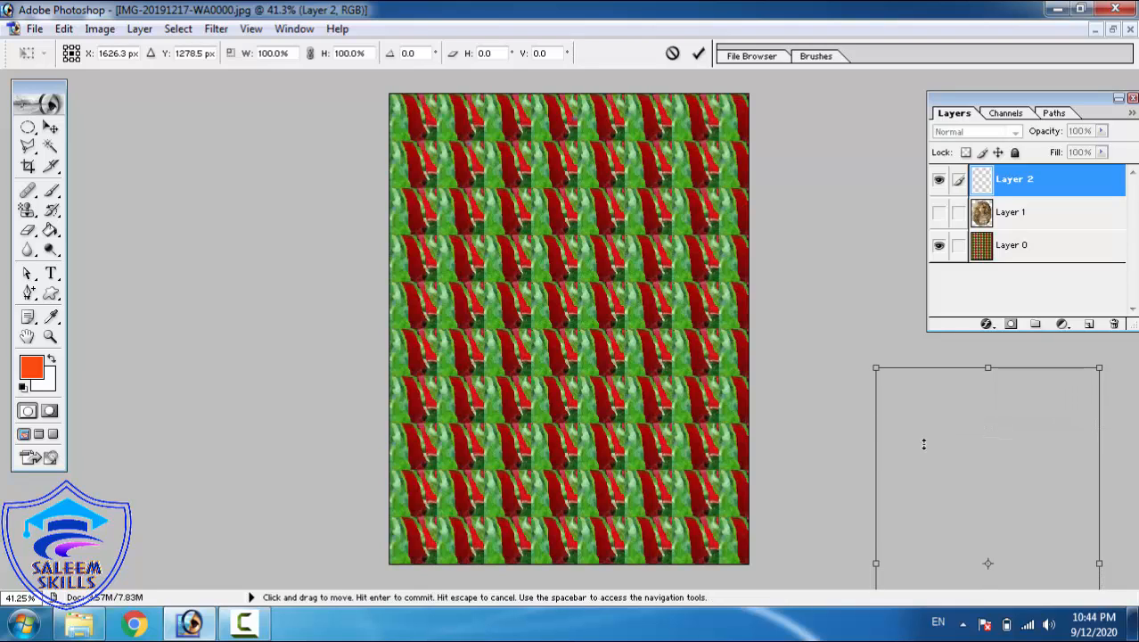
{"action": "key", "text": "Left"}
{"action": "key", "text": "Left"}
{"action": "key", "text": "Left"}
{"action": "key", "text": "Left"}
{"action": "key", "text": "Left"}
{"action": "key", "text": "Left"}
{"action": "key", "text": "Left"}
{"action": "key", "text": "Left"}
{"action": "key", "text": "Left"}
{"action": "key", "text": "Left"}
{"action": "key", "text": "Left"}
{"action": "key", "text": "Left"}
{"action": "key", "text": "Left"}
{"action": "key", "text": "Left"}
{"action": "key", "text": "Left"}
{"action": "key", "text": "Left"}
{"action": "key", "text": "Left"}
{"action": "key", "text": "Left"}
{"action": "key", "text": "Left"}
{"action": "key", "text": "Left"}
{"action": "key", "text": "Left"}
{"action": "key", "text": "Left"}
{"action": "key", "text": "Left"}
{"action": "key", "text": "Left"}
{"action": "key", "text": "Left"}
{"action": "key", "text": "Left"}
{"action": "key", "text": "Left"}
{"action": "key", "text": "Left"}
{"action": "key", "text": "Left"}
{"action": "key", "text": "Left"}
{"action": "key", "text": "Left"}
{"action": "key", "text": "Left"}
{"action": "key", "text": "Left"}
{"action": "key", "text": "Left"}
{"action": "key", "text": "Left"}
{"action": "key", "text": "Left"}
{"action": "key", "text": "Left"}
{"action": "key", "text": "Left"}
{"action": "key", "text": "Left"}
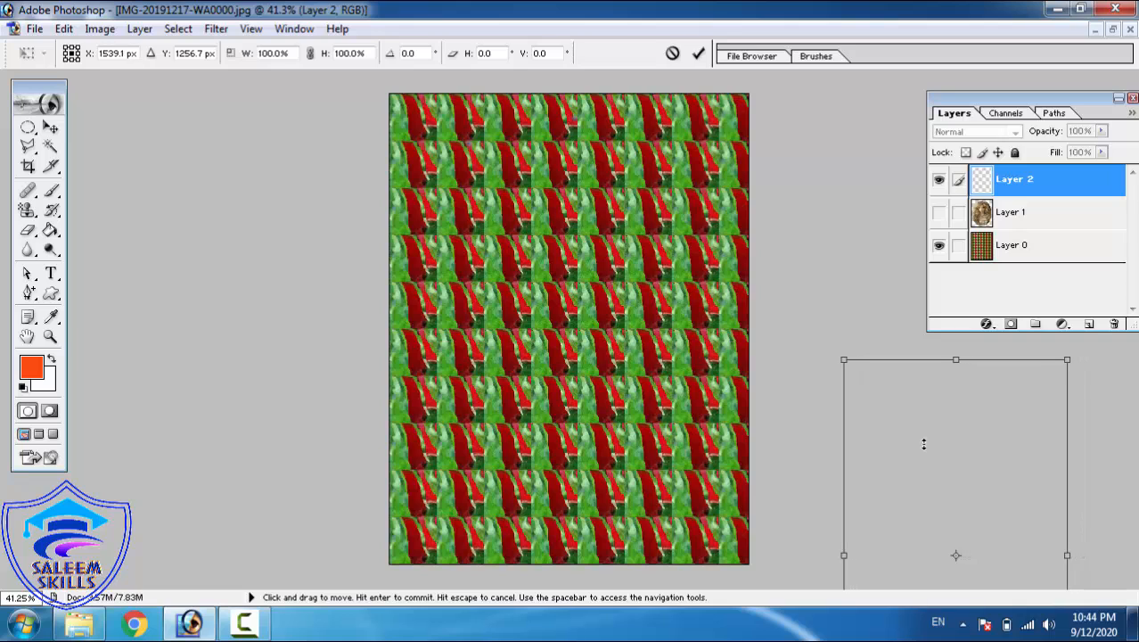
{"action": "key", "text": "Left"}
{"action": "key", "text": "Left"}
{"action": "key", "text": "Left"}
{"action": "key", "text": "Left"}
{"action": "key", "text": "Left"}
{"action": "key", "text": "Left"}
{"action": "key", "text": "Left"}
{"action": "key", "text": "Left"}
{"action": "key", "text": "Left"}
{"action": "key", "text": "Left"}
{"action": "key", "text": "Left"}
{"action": "key", "text": "Left"}
{"action": "key", "text": "Left"}
{"action": "key", "text": "Left"}
{"action": "key", "text": "Left"}
{"action": "key", "text": "Left"}
{"action": "key", "text": "Left"}
{"action": "key", "text": "Left"}
{"action": "key", "text": "Left"}
{"action": "key", "text": "Left"}
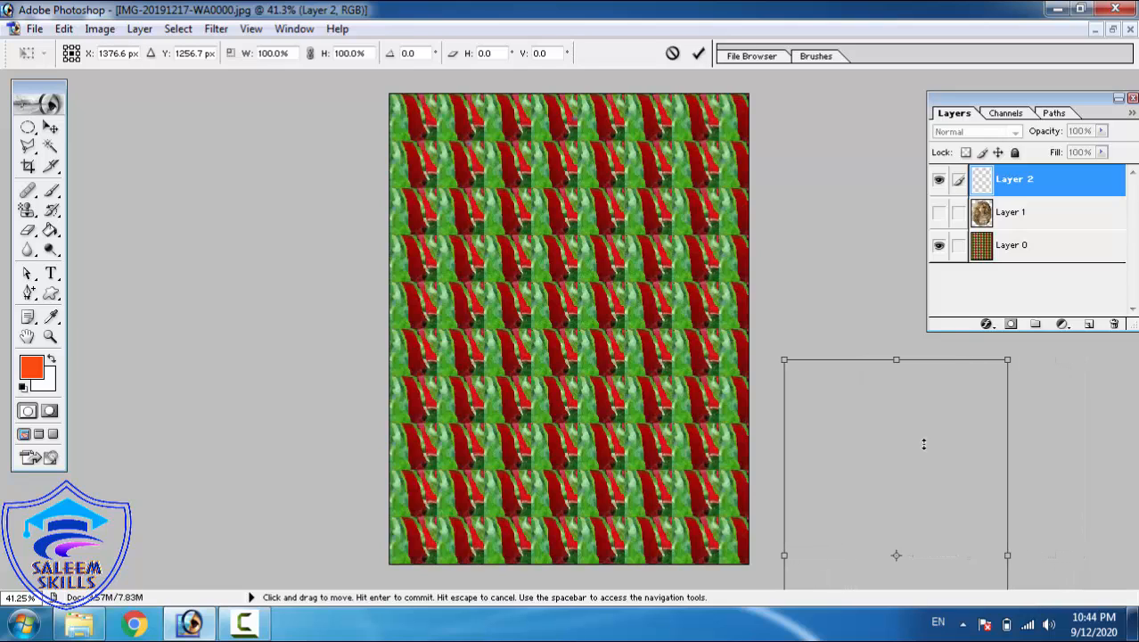
{"action": "key", "text": "Left"}
{"action": "key", "text": "Left"}
{"action": "key", "text": "Left"}
{"action": "key", "text": "Left"}
{"action": "key", "text": "Left"}
{"action": "key", "text": "Left"}
{"action": "key", "text": "Left"}
{"action": "key", "text": "Left"}
{"action": "key", "text": "Left"}
{"action": "key", "text": "Left"}
{"action": "key", "text": "Left"}
{"action": "key", "text": "Left"}
{"action": "key", "text": "Left"}
{"action": "key", "text": "Left"}
{"action": "key", "text": "Left"}
{"action": "key", "text": "Left"}
{"action": "key", "text": "Left"}
{"action": "key", "text": "Left"}
{"action": "key", "text": "Left"}
{"action": "key", "text": "Left"}
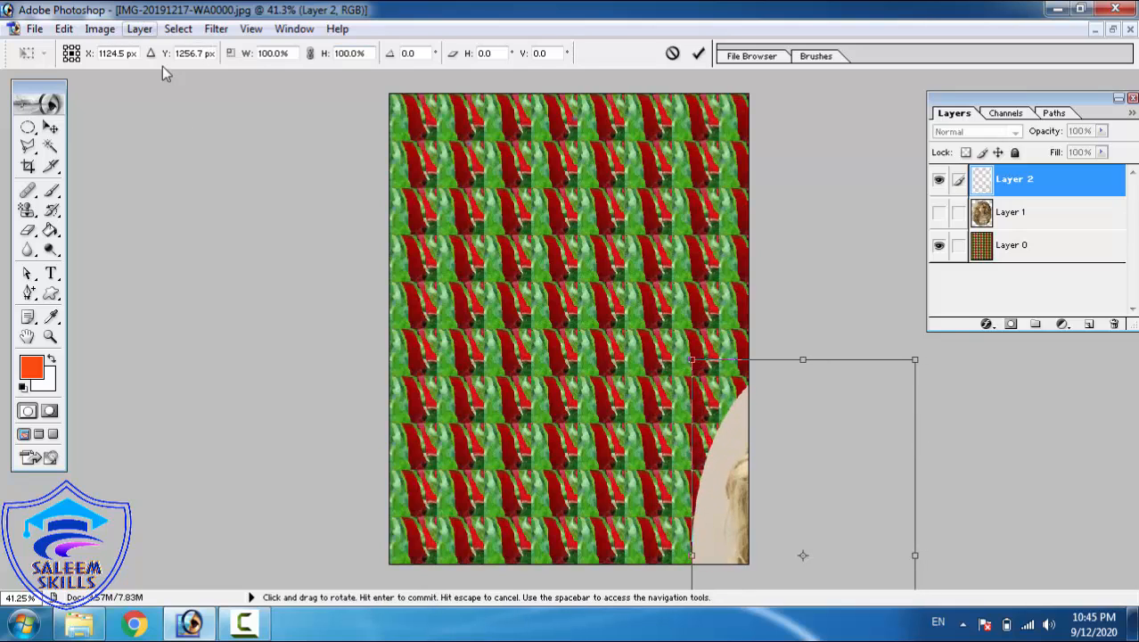
{"action": "left_click", "coordinate": [59, 125]}
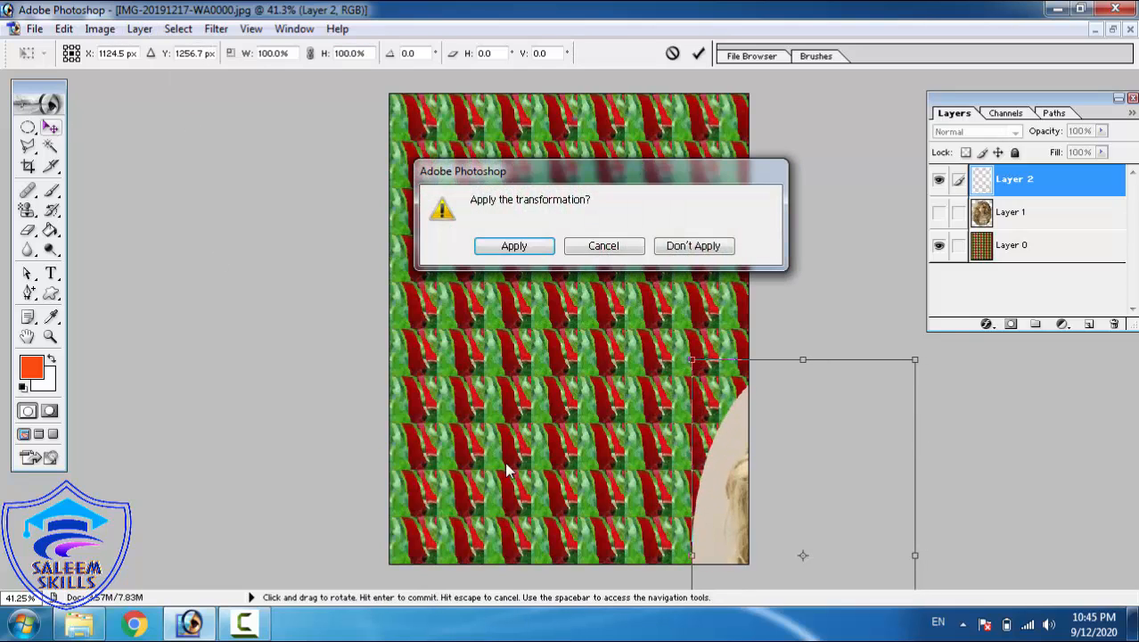
{"action": "left_click", "coordinate": [514, 248]}
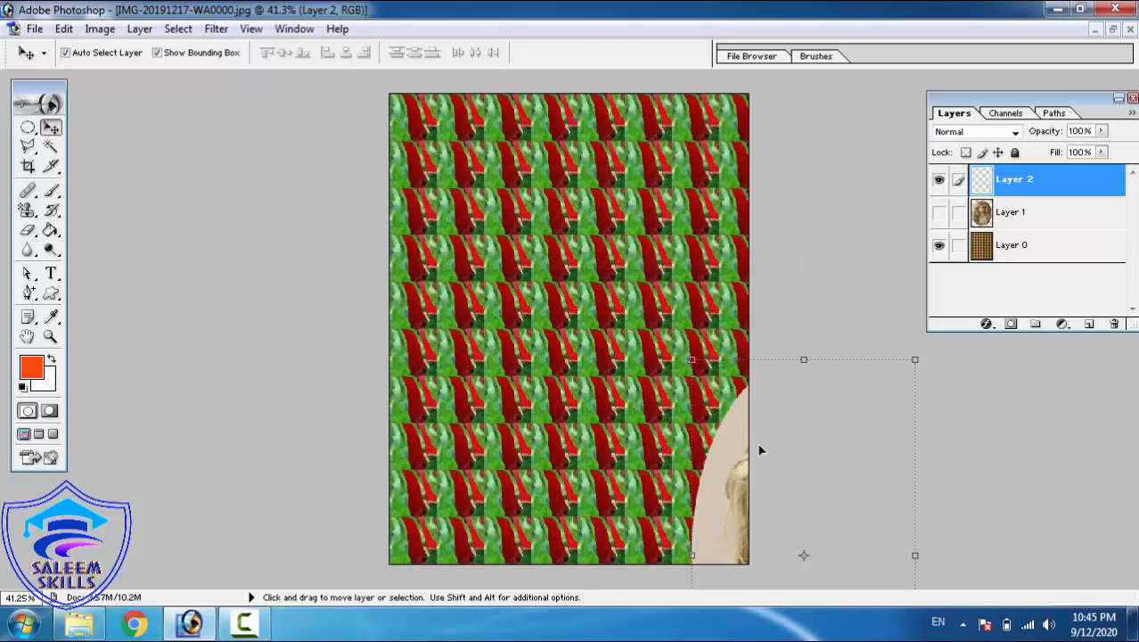
- Move the doll cut-out onto the upper part of the pattern and rescale it to a circle with 128.7% width and 73.9% height
{"action": "left_click_drag", "start_coordinate": [739, 454], "coordinate": [479, 207]}
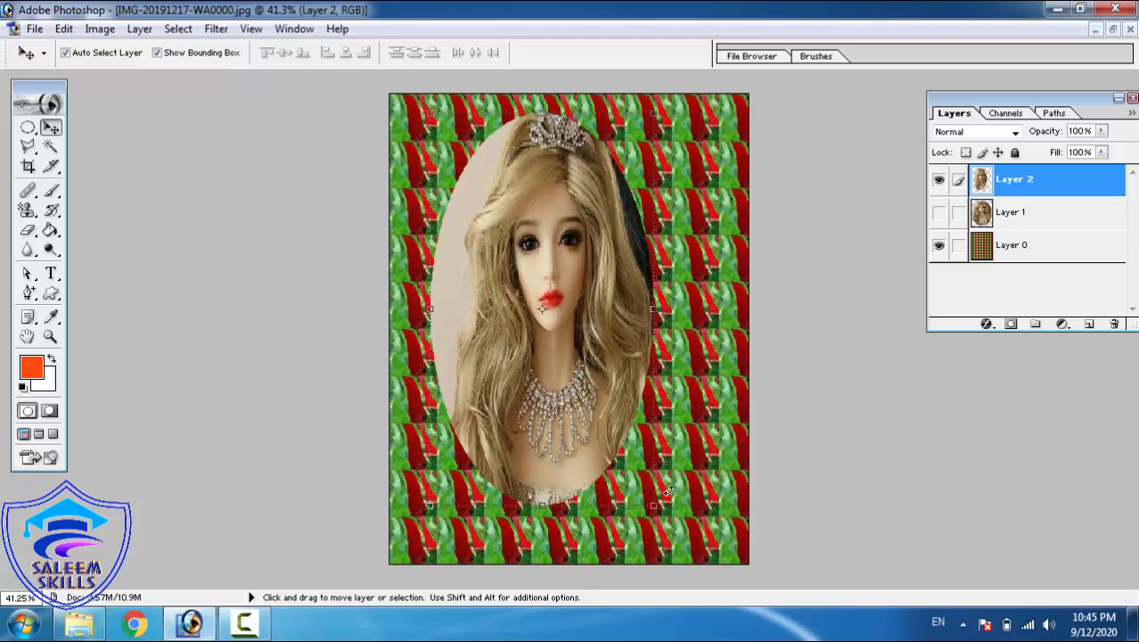
{"action": "left_click_drag", "start_coordinate": [656, 502], "coordinate": [721, 406]}
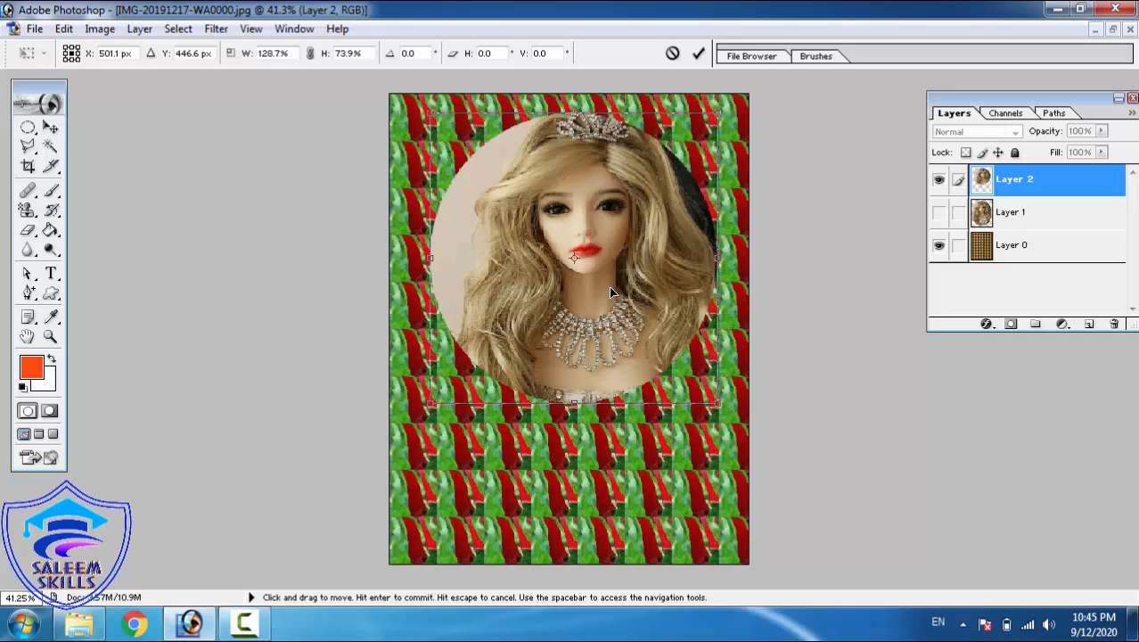
{"action": "left_click", "coordinate": [699, 55]}
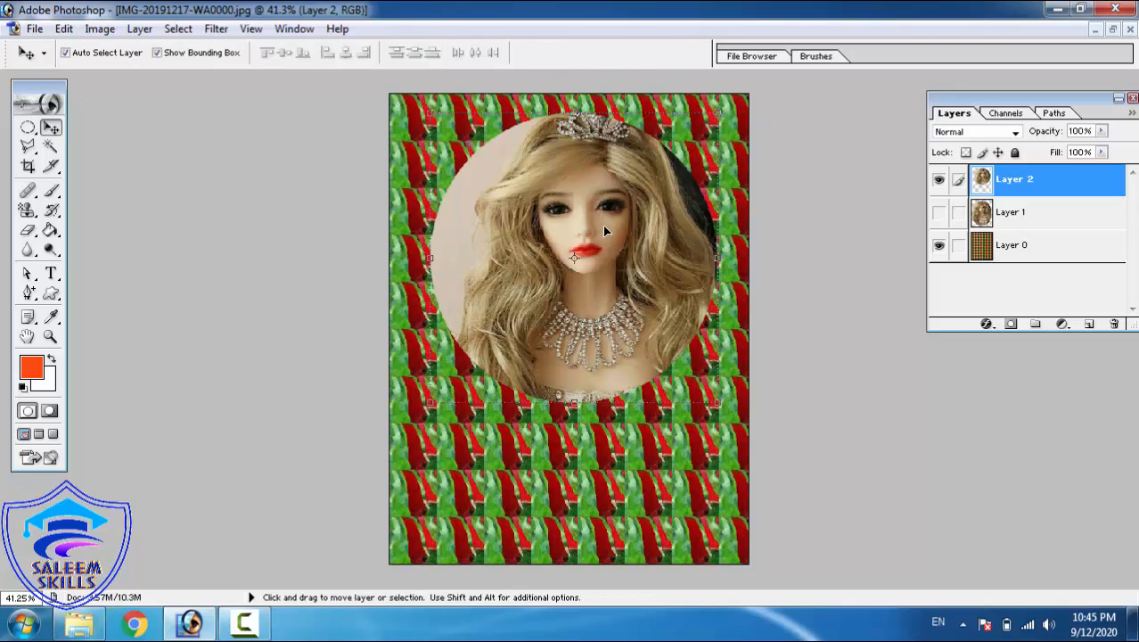
- Compare the oval and circular cut-outs by toggling the visibility of Layer 1 and Layer 2, leaving only Layer 2 shown over the pattern
{"action": "left_click", "coordinate": [939, 212]}
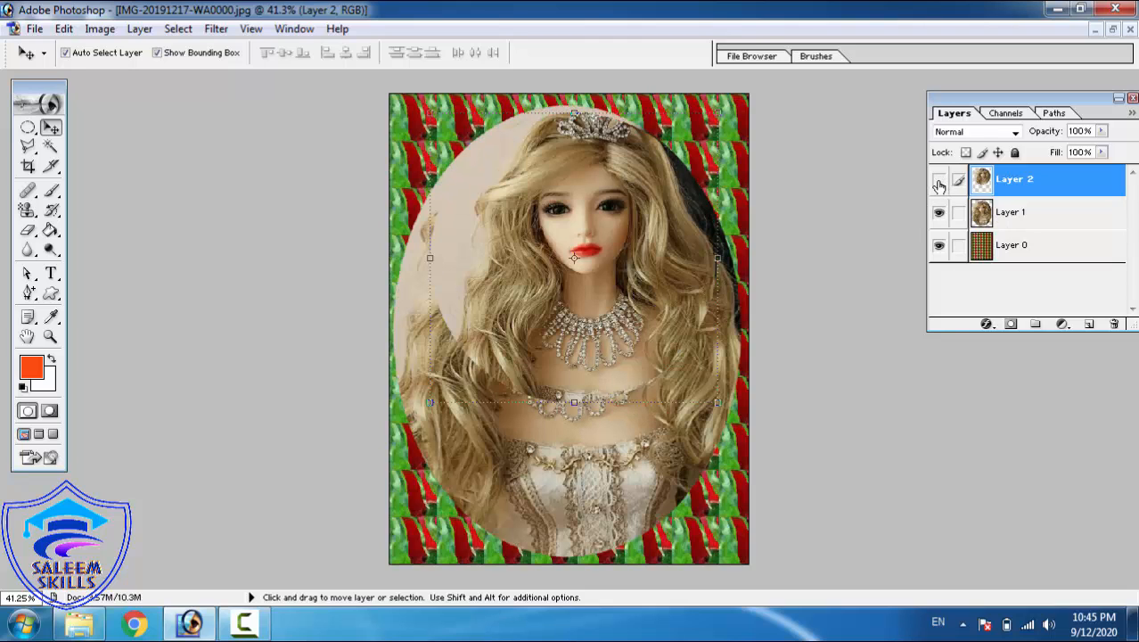
{"action": "left_click", "coordinate": [939, 183]}
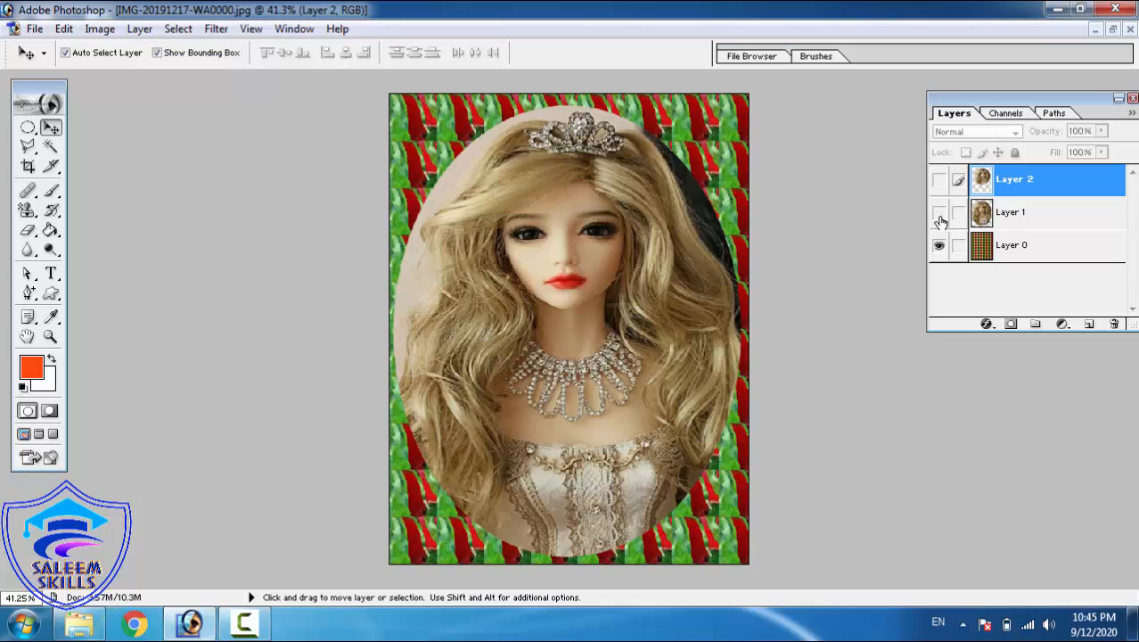
{"action": "left_click", "coordinate": [940, 218]}
{"action": "left_click", "coordinate": [940, 183]}
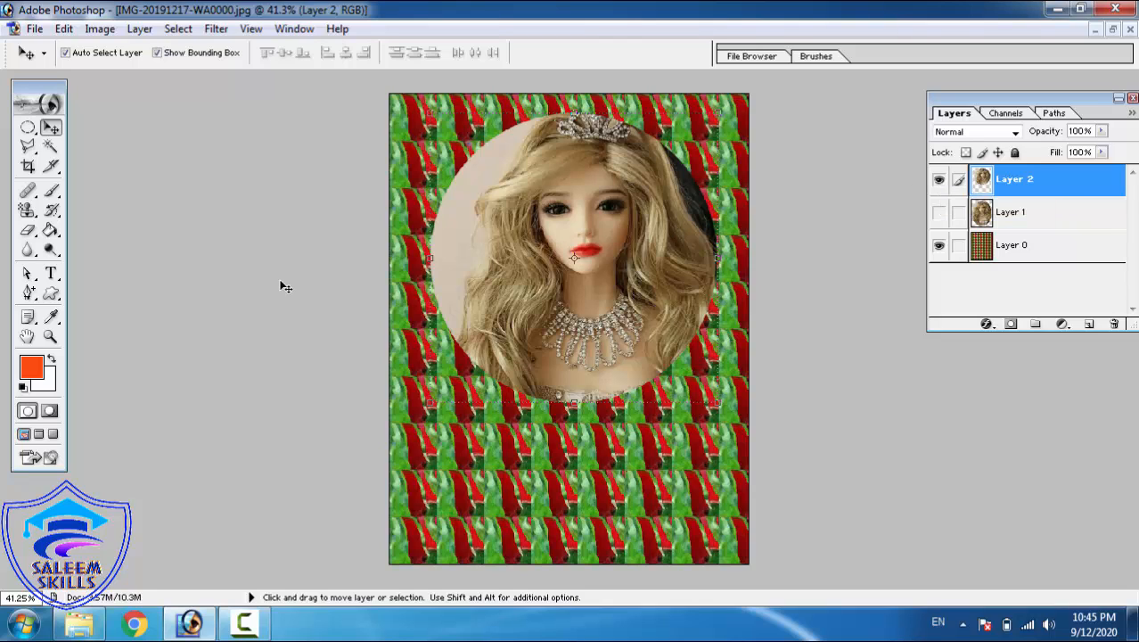
{"action": "left_click", "coordinate": [258, 33]}
{"action": "mouse_move", "coordinate": [234, 40]}
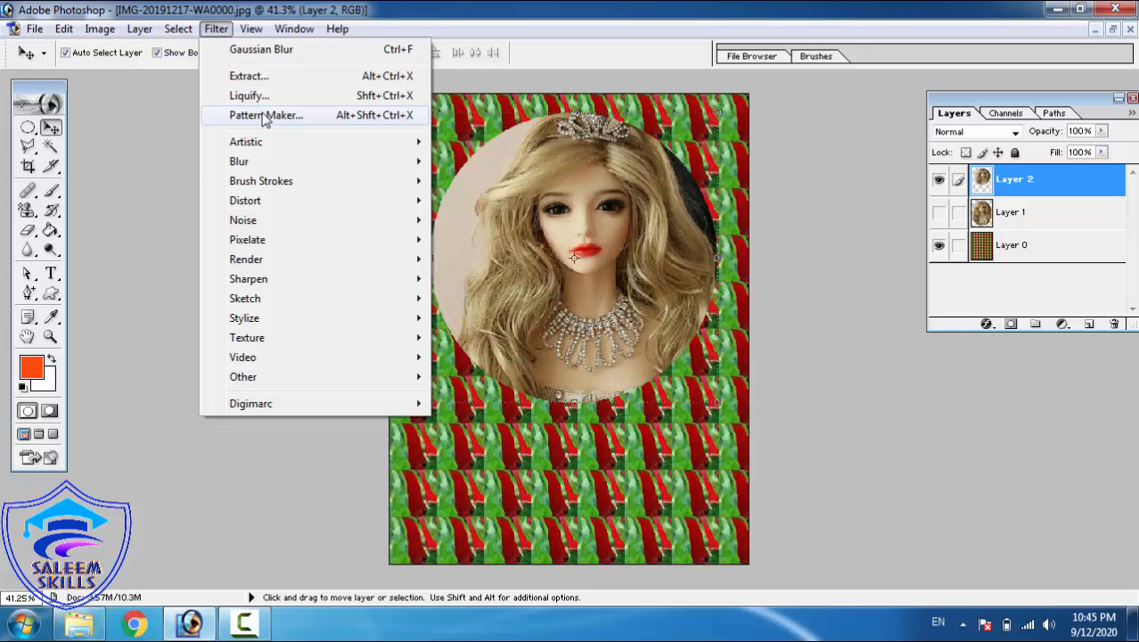
{"action": "left_click", "coordinate": [719, 347]}
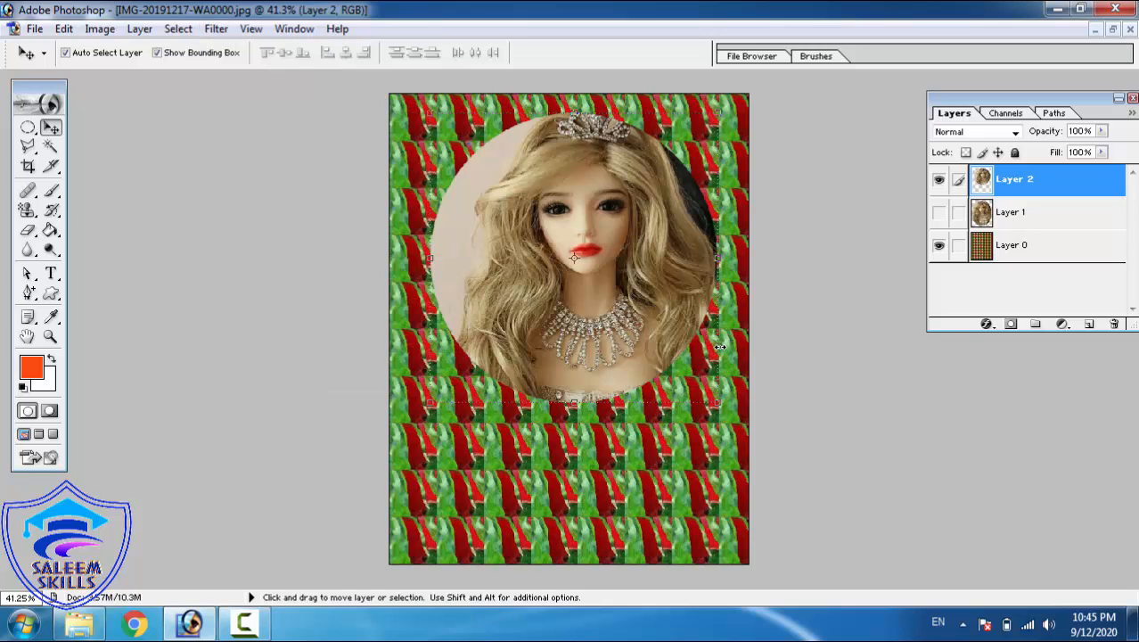
- Switch to doll.jpg and undo the circle's move and its elliptical selection
{"action": "key", "text": "ctrl+Tab"}
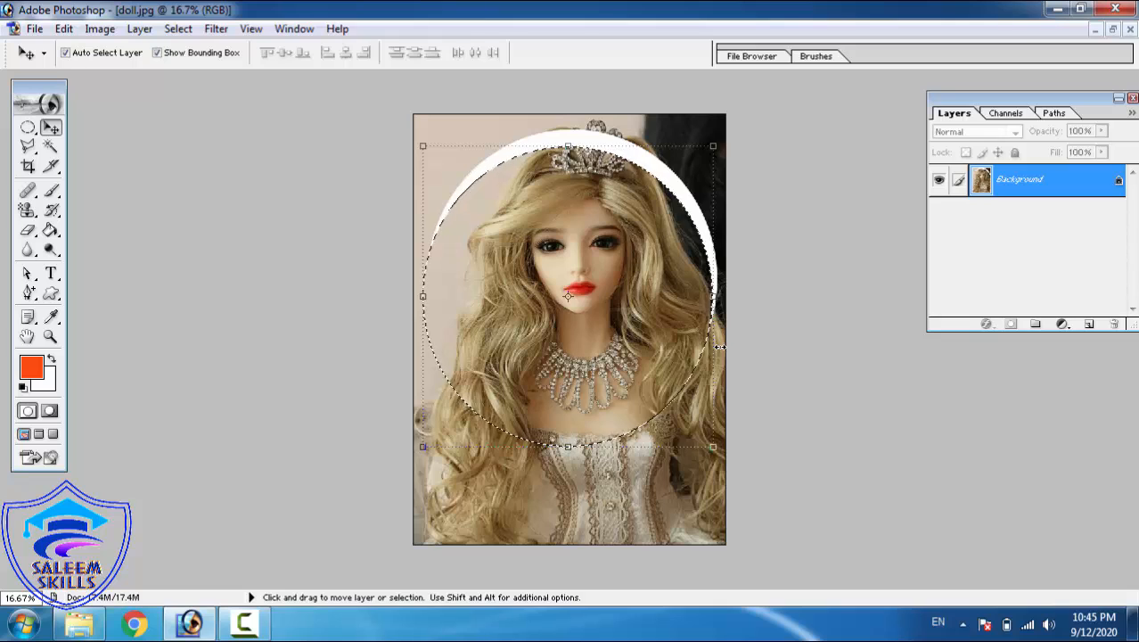
{"action": "key", "text": "ctrl+alt+z"}
{"action": "key", "text": "ctrl+alt+z"}
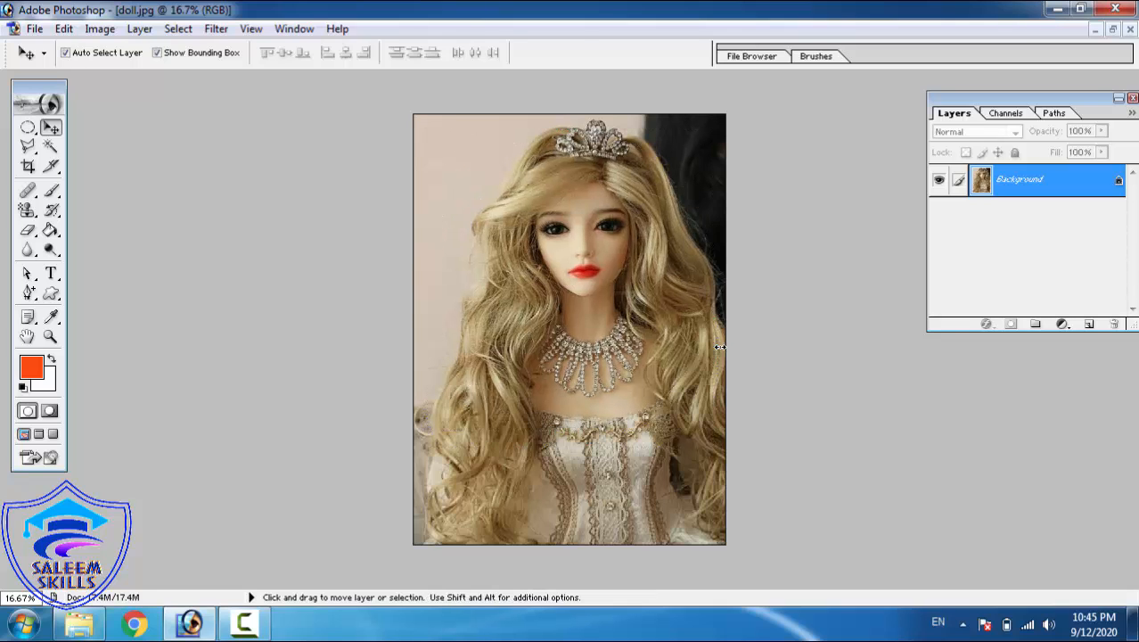
- Open the Colored Pencil artistic filter for doll.jpg and place its dialog beside the image
{"action": "left_click", "coordinate": [216, 29]}
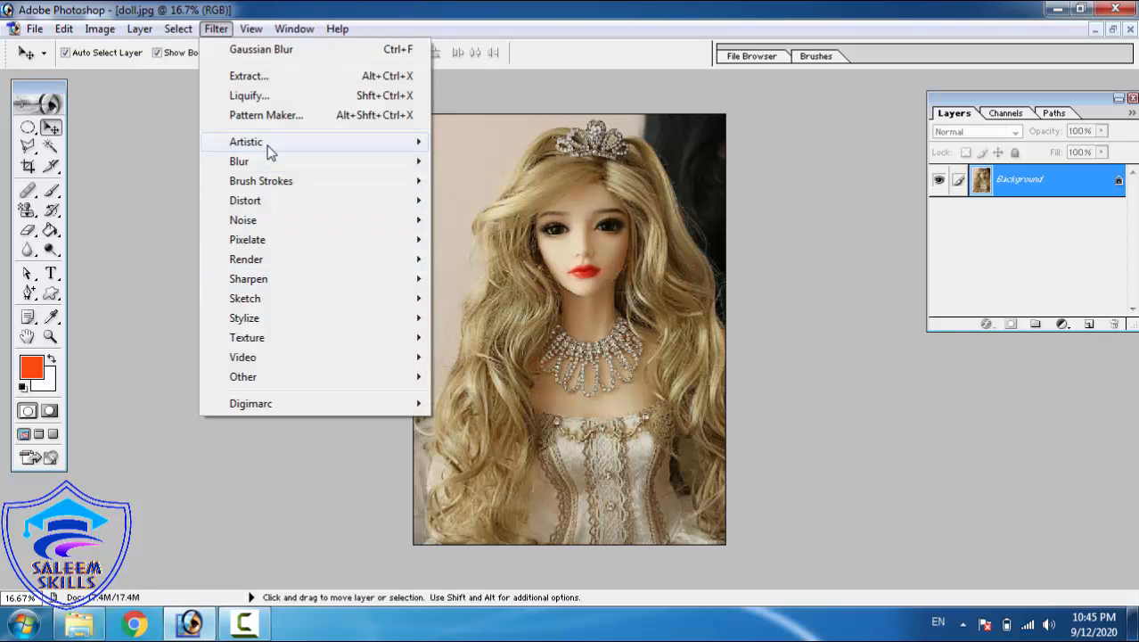
{"action": "mouse_move", "coordinate": [267, 146]}
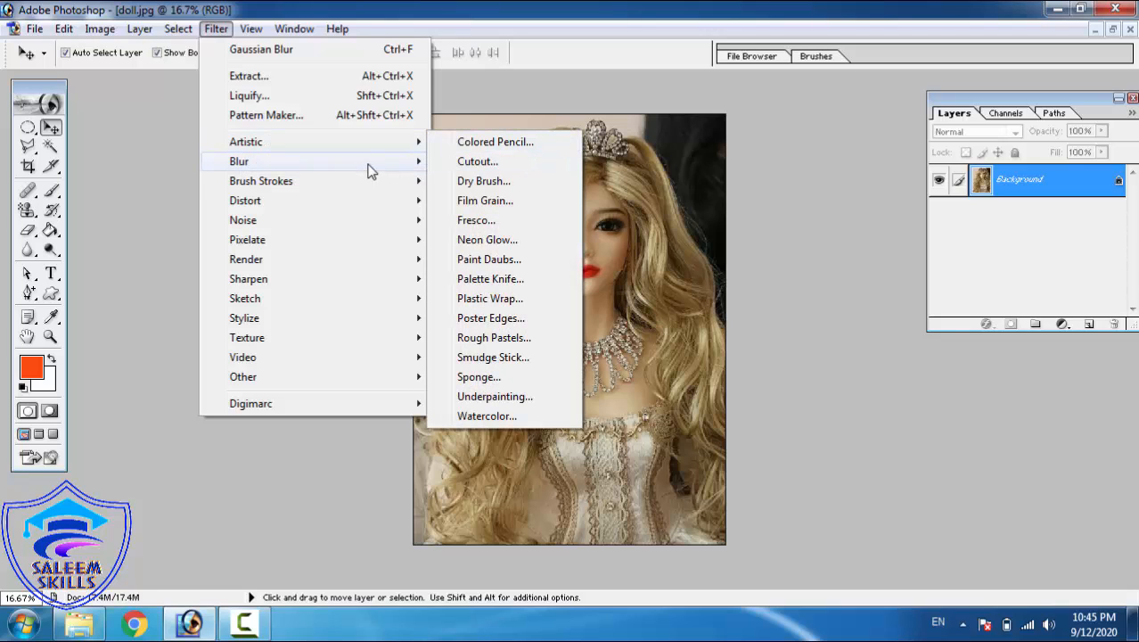
{"action": "mouse_move", "coordinate": [371, 166]}
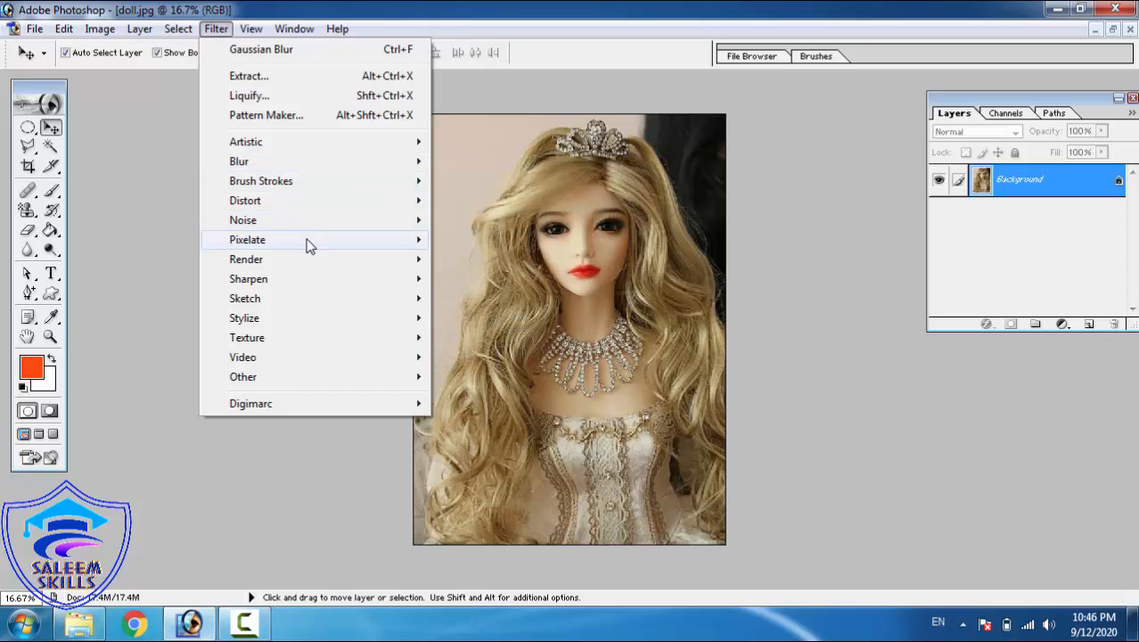
{"action": "mouse_move", "coordinate": [307, 246]}
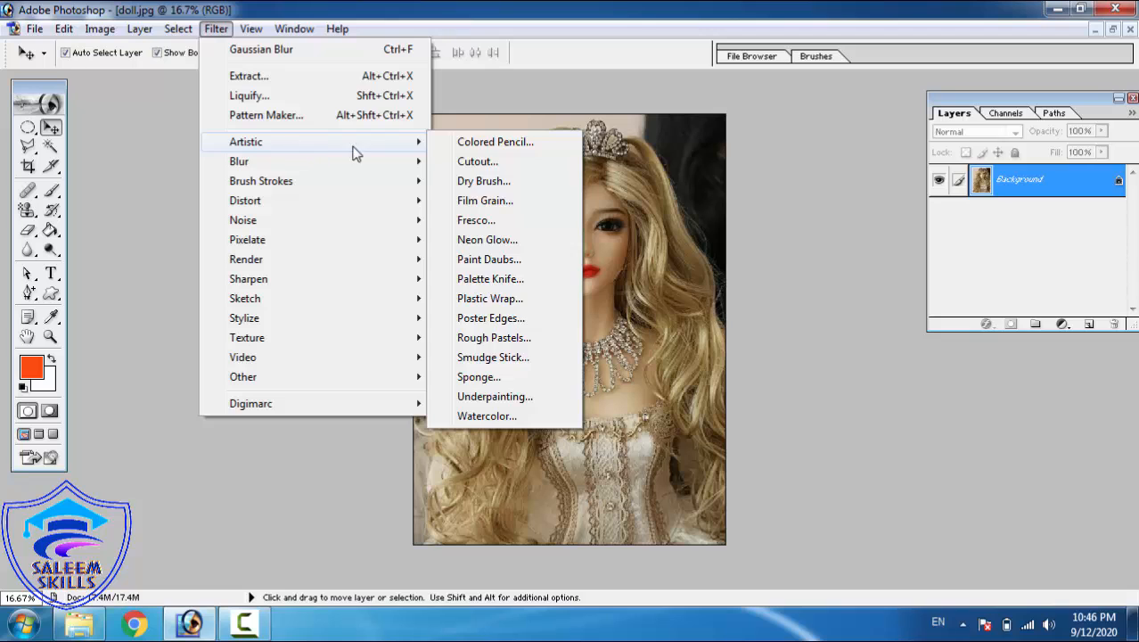
{"action": "mouse_move", "coordinate": [380, 221]}
{"action": "left_click", "coordinate": [500, 142]}
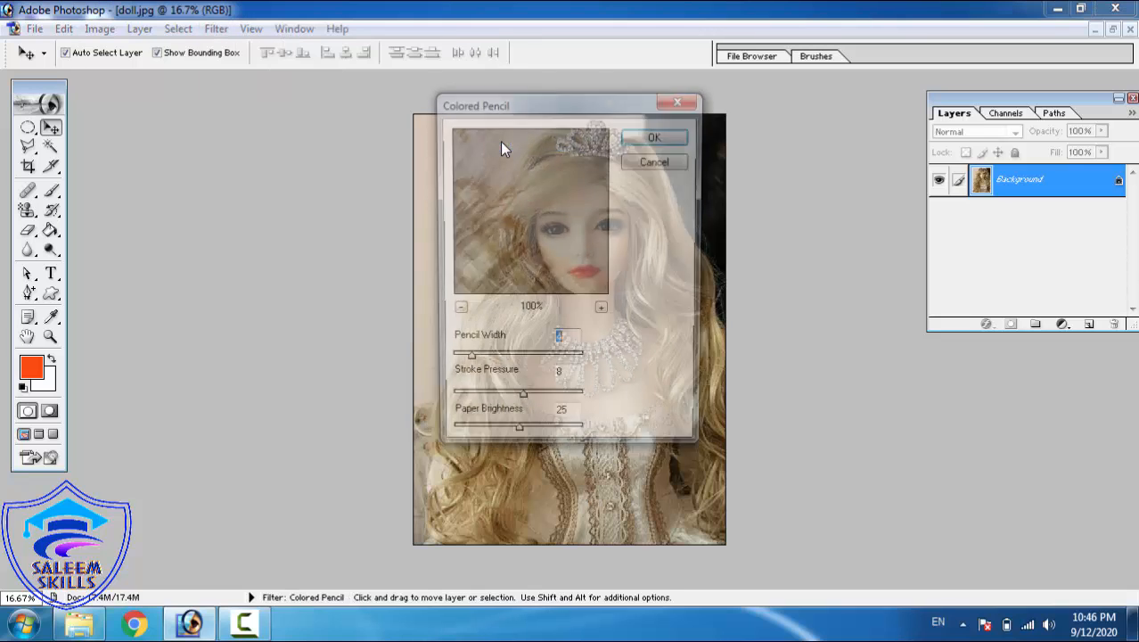
{"action": "left_click_drag", "start_coordinate": [540, 101], "coordinate": [853, 98]}
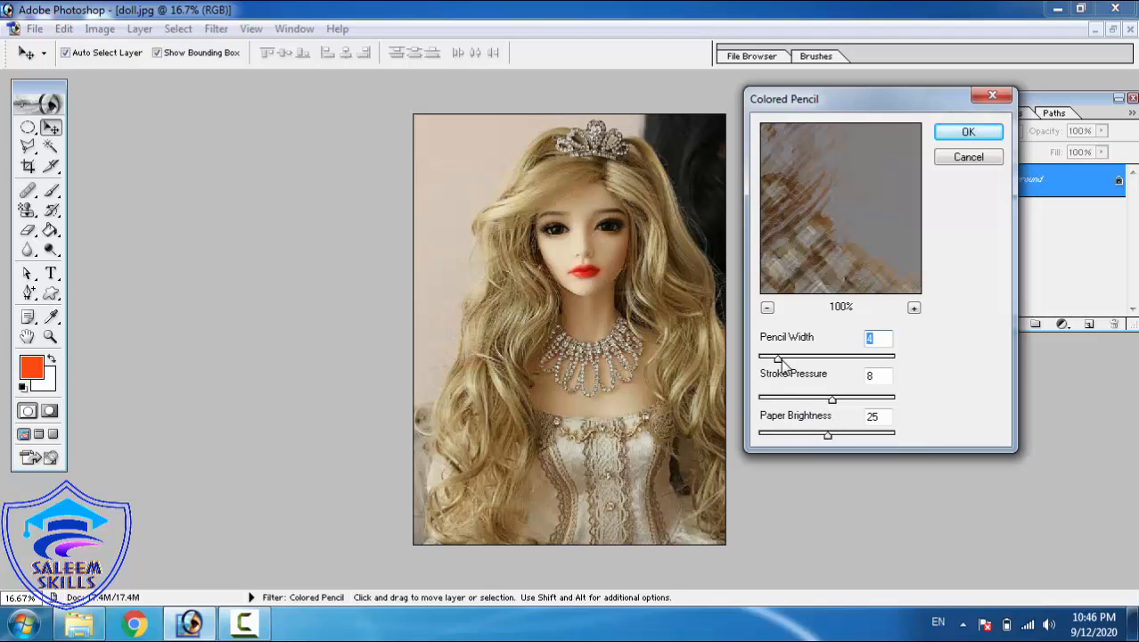
- Reduce the Colored Pencil preview to 7% so the whole doll can be examined
{"action": "left_click", "coordinate": [767, 308]}
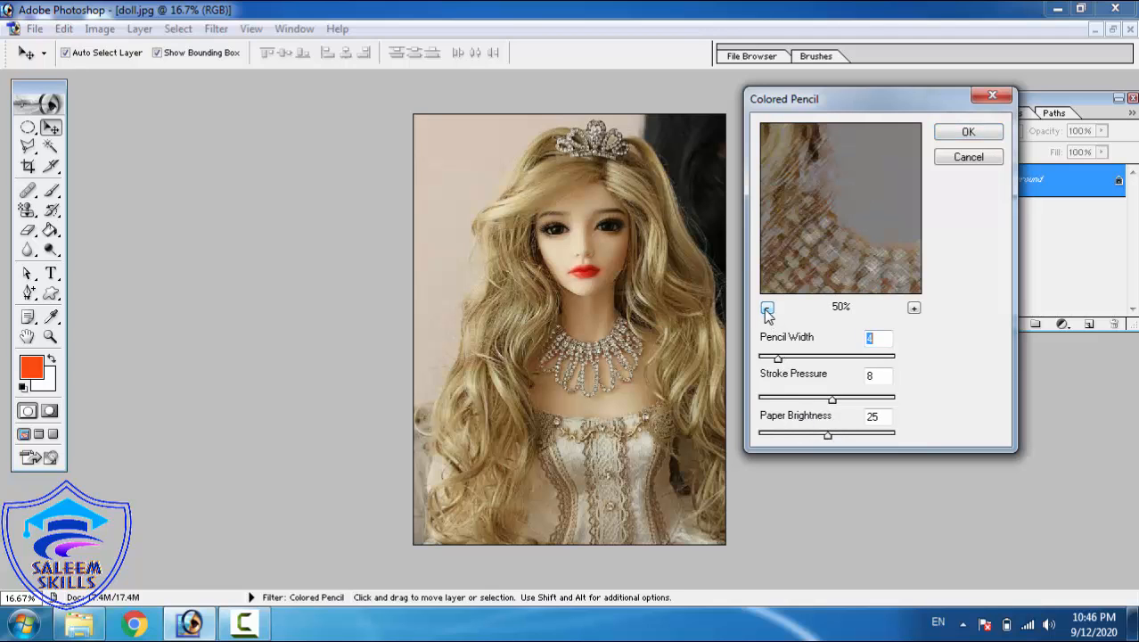
{"action": "left_click", "coordinate": [767, 308]}
{"action": "left_click", "coordinate": [767, 309]}
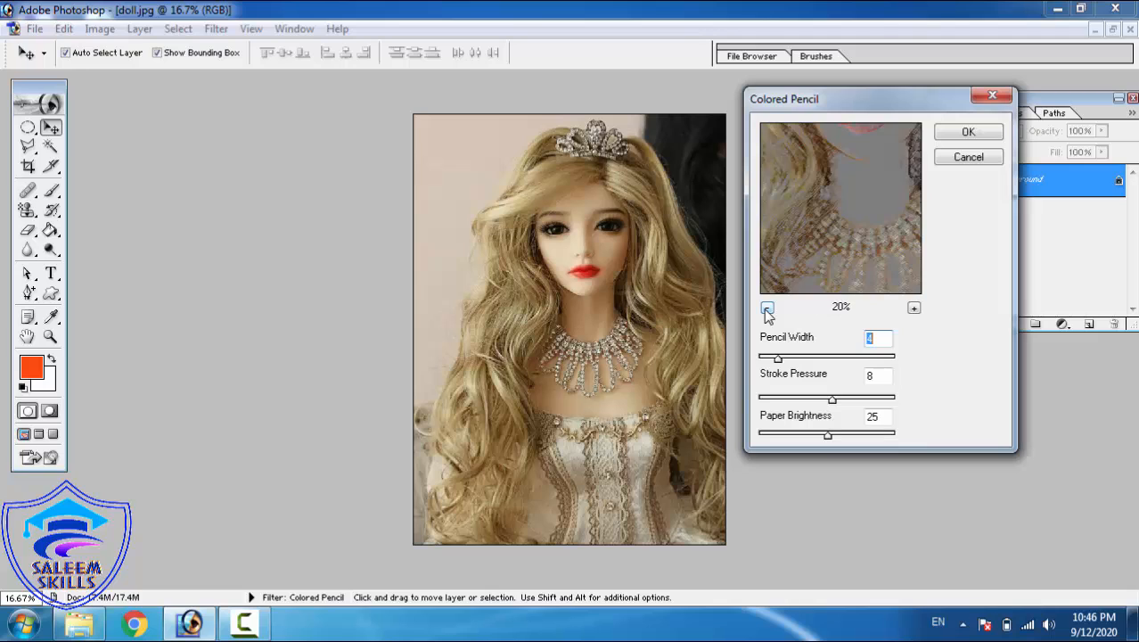
{"action": "left_click", "coordinate": [767, 308]}
{"action": "left_click", "coordinate": [767, 308]}
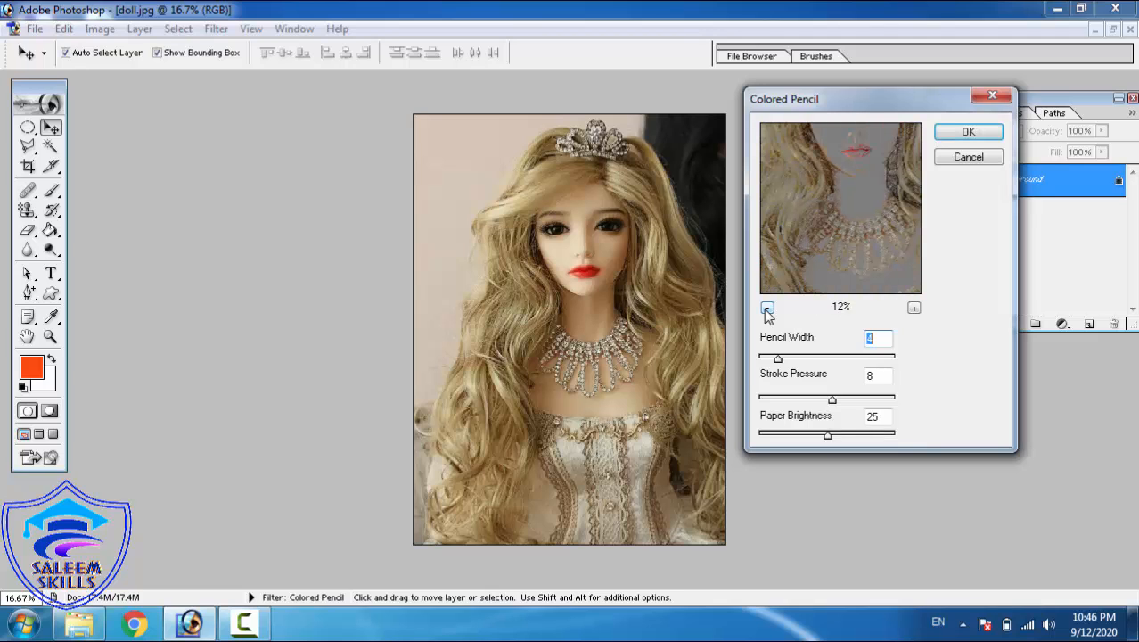
{"action": "left_click", "coordinate": [767, 308]}
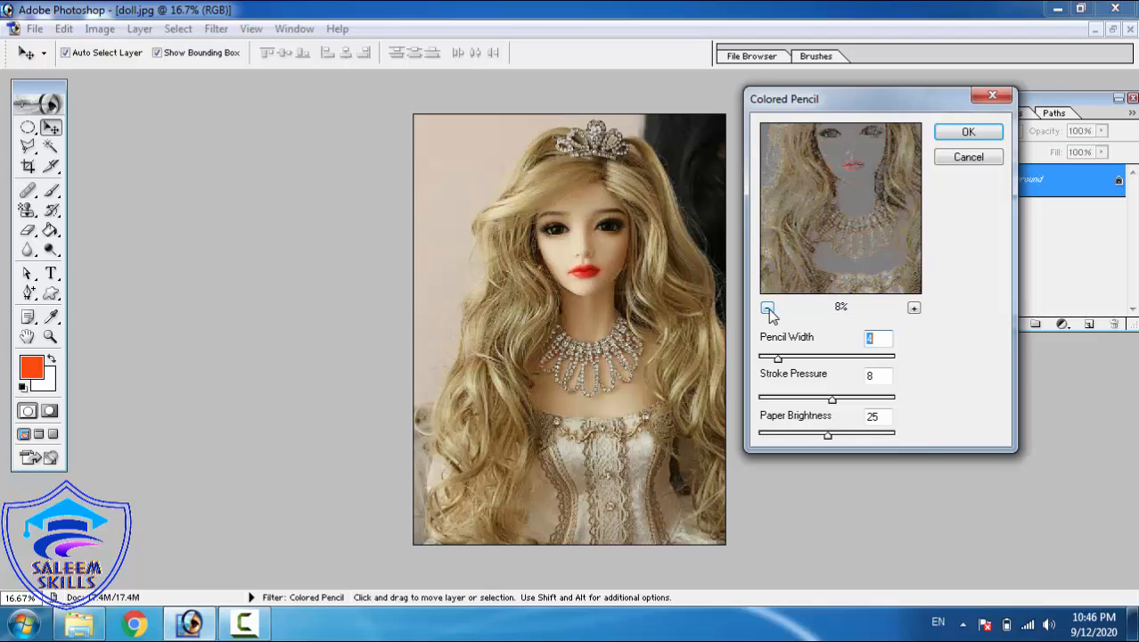
{"action": "left_click", "coordinate": [767, 308]}
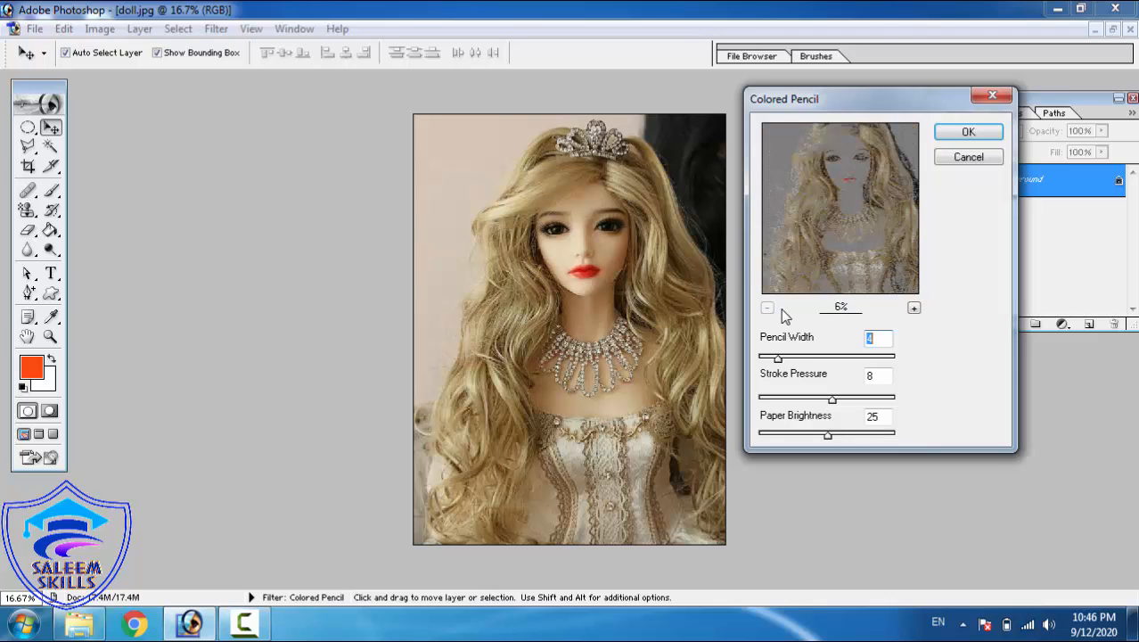
{"action": "left_click", "coordinate": [915, 308]}
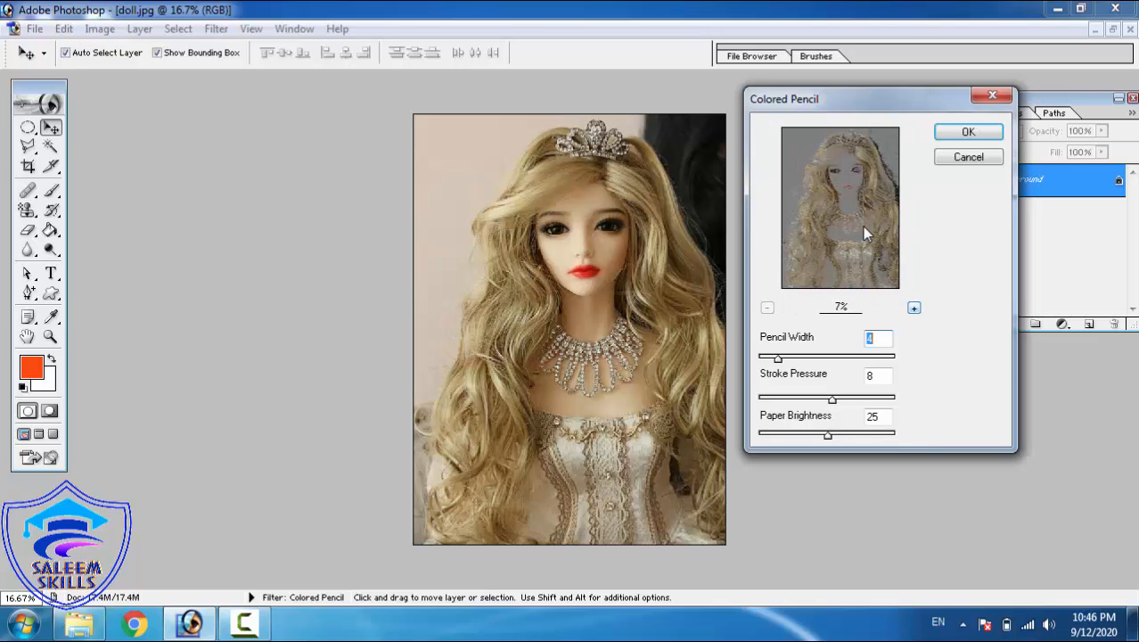
- Set the Colored Pencil options to pencil width 9, stroke pressure 3 and paper brightness 25
{"action": "left_click_drag", "start_coordinate": [778, 360], "coordinate": [808, 360]}
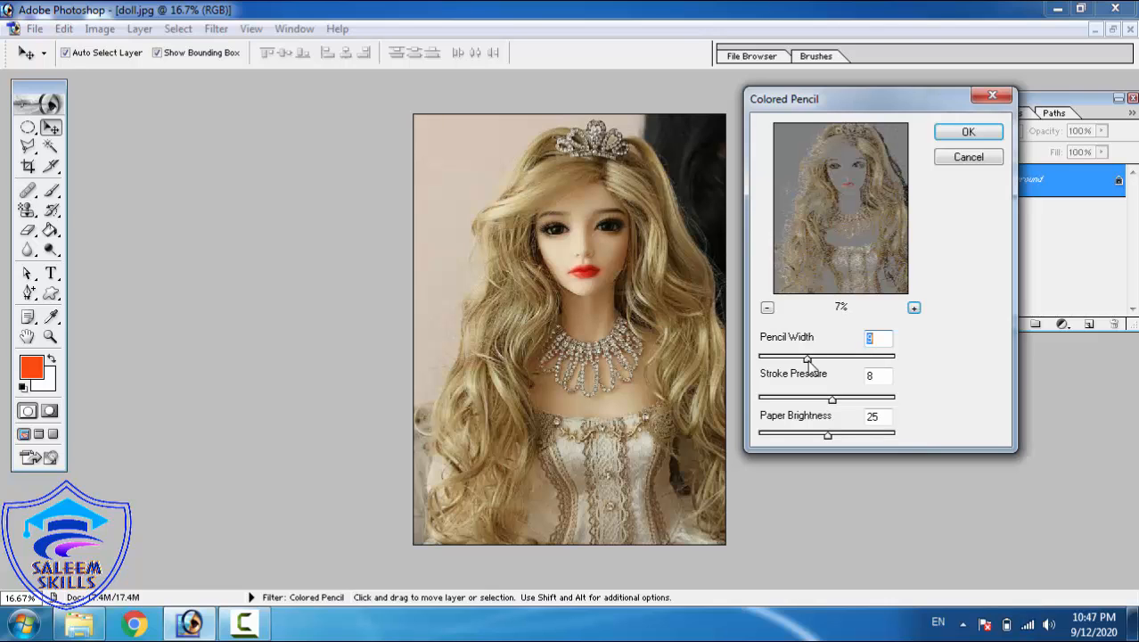
{"action": "left_click", "coordinate": [787, 399]}
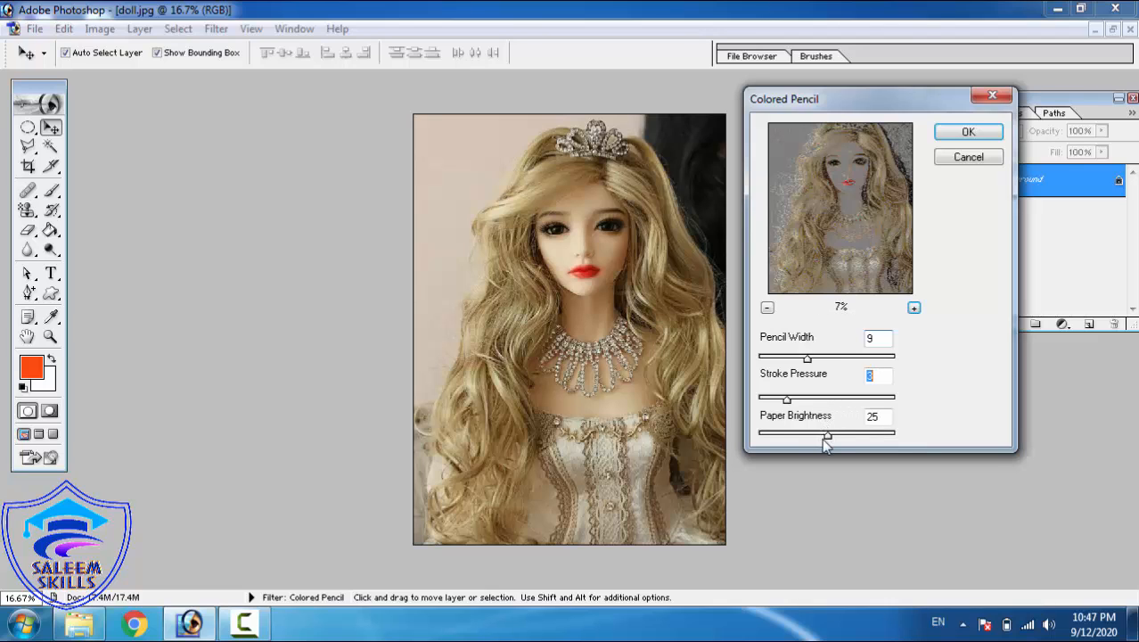
{"action": "left_click_drag", "start_coordinate": [826, 437], "coordinate": [801, 437]}
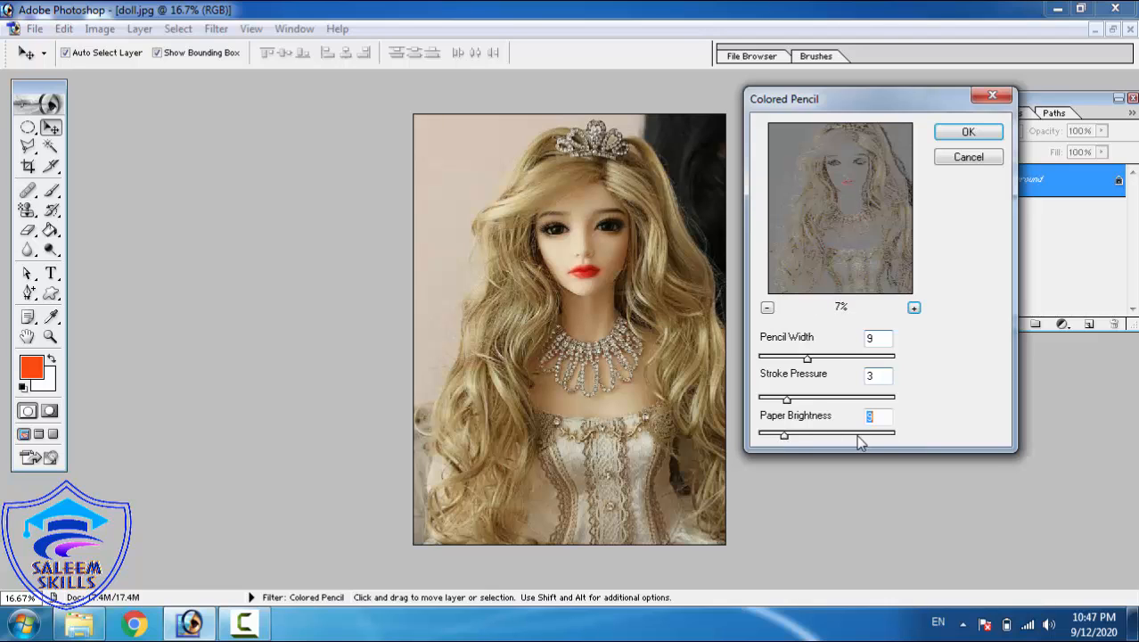
{"action": "left_click", "coordinate": [797, 435]}
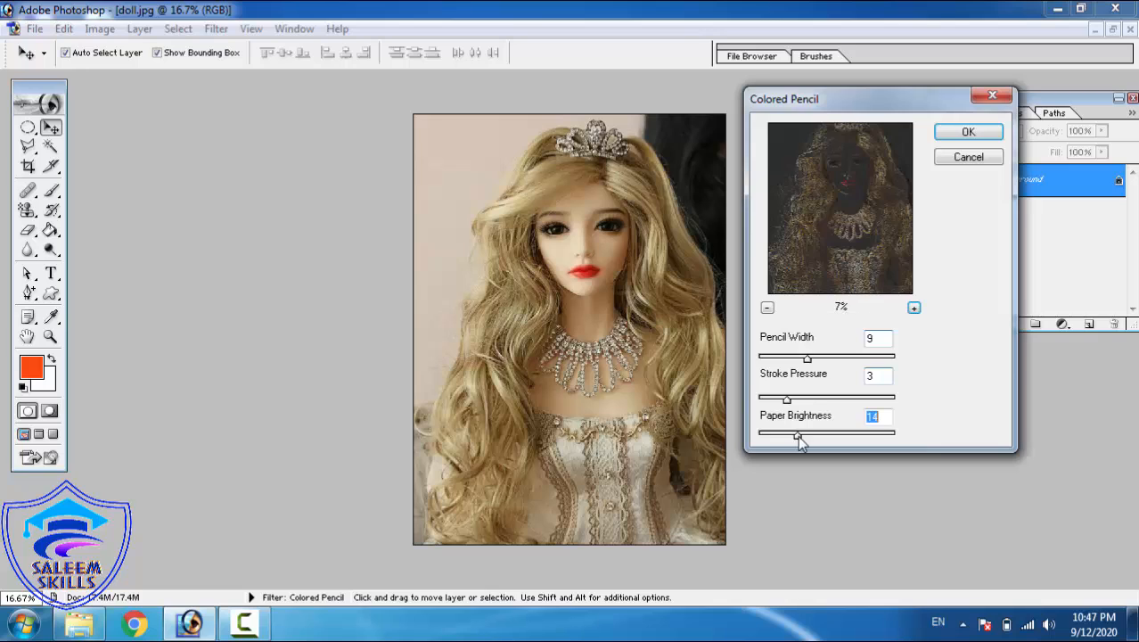
{"action": "type", "text": "2"}
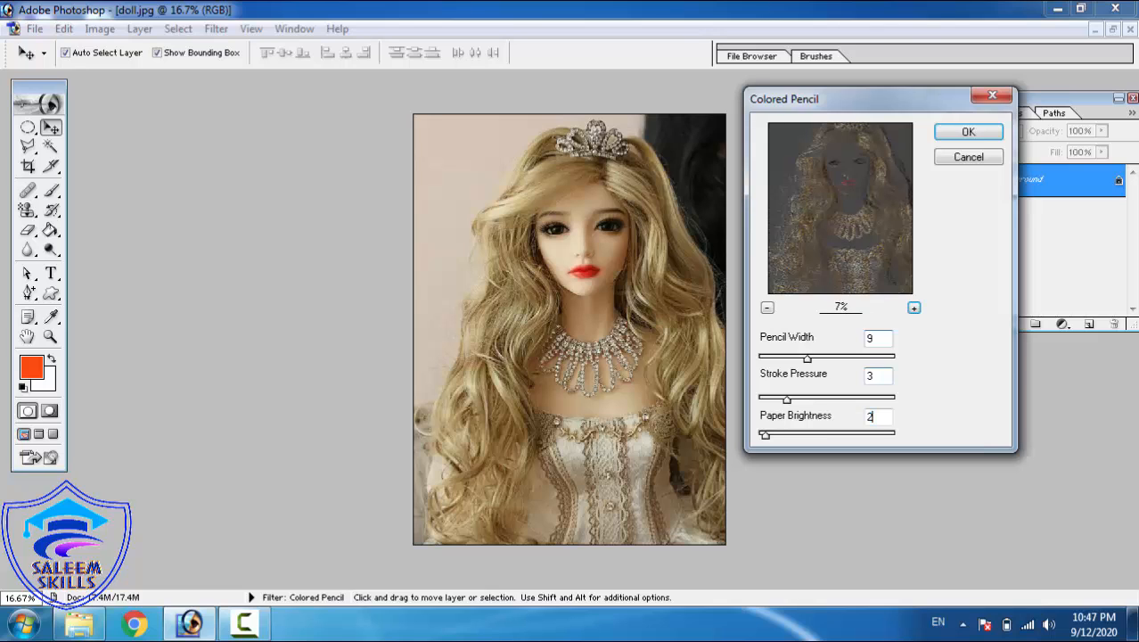
{"action": "type", "text": "5"}
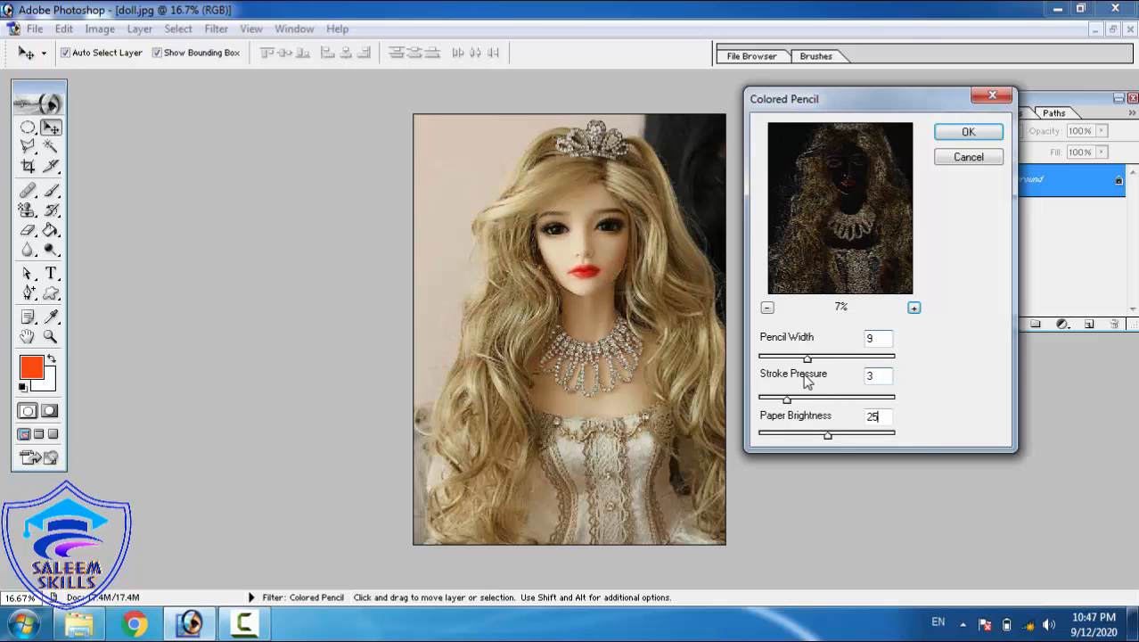
- Try narrower pencil widths, set the stroke pressure to 7 and apply the Colored Pencil filter to the doll
{"action": "left_click_drag", "start_coordinate": [806, 356], "coordinate": [776, 360]}
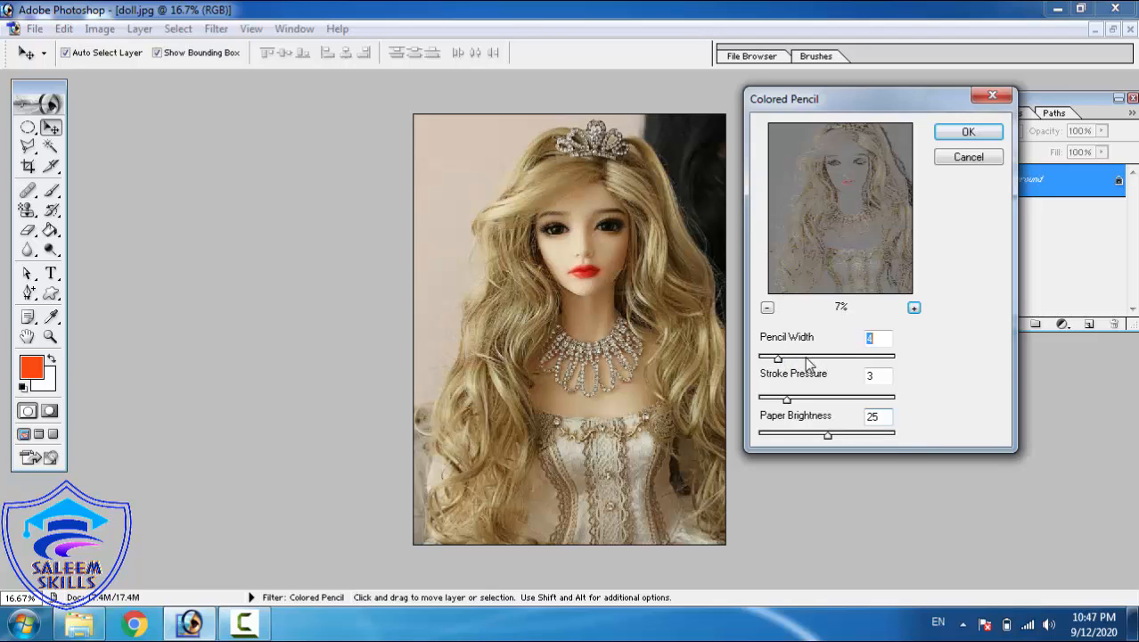
{"action": "left_click", "coordinate": [807, 357]}
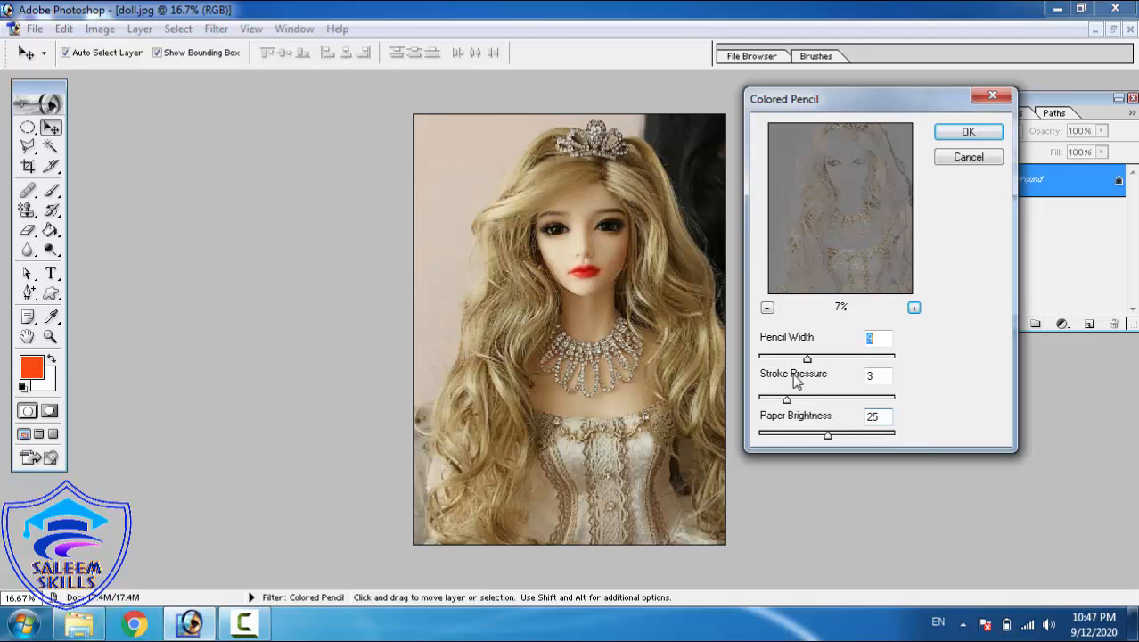
{"action": "left_click_drag", "start_coordinate": [789, 402], "coordinate": [828, 406]}
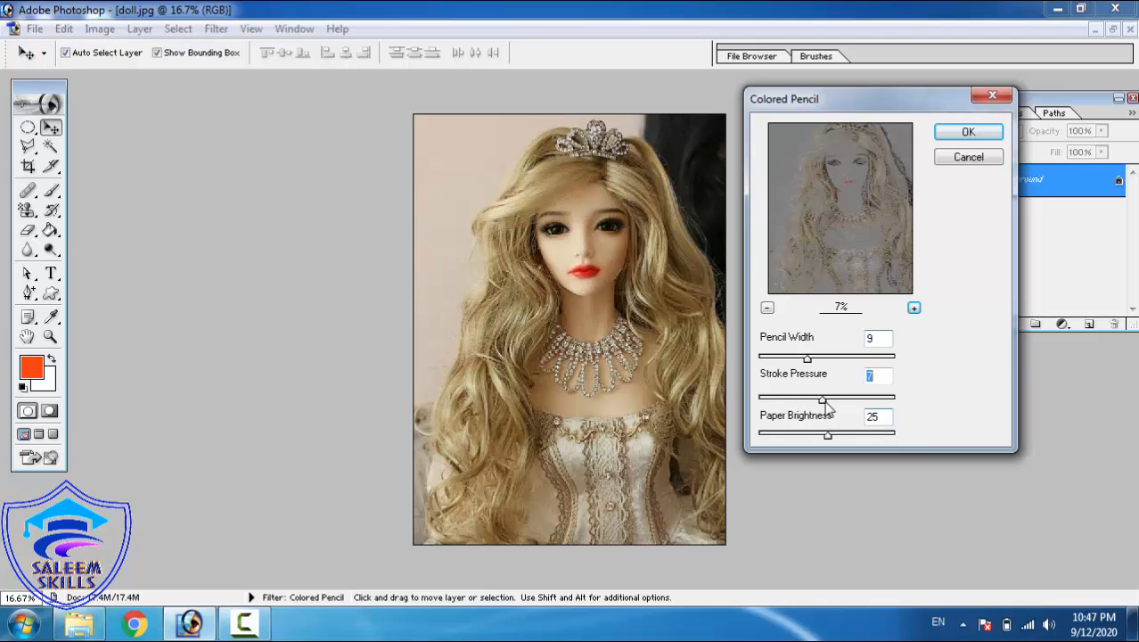
{"action": "left_click", "coordinate": [789, 357]}
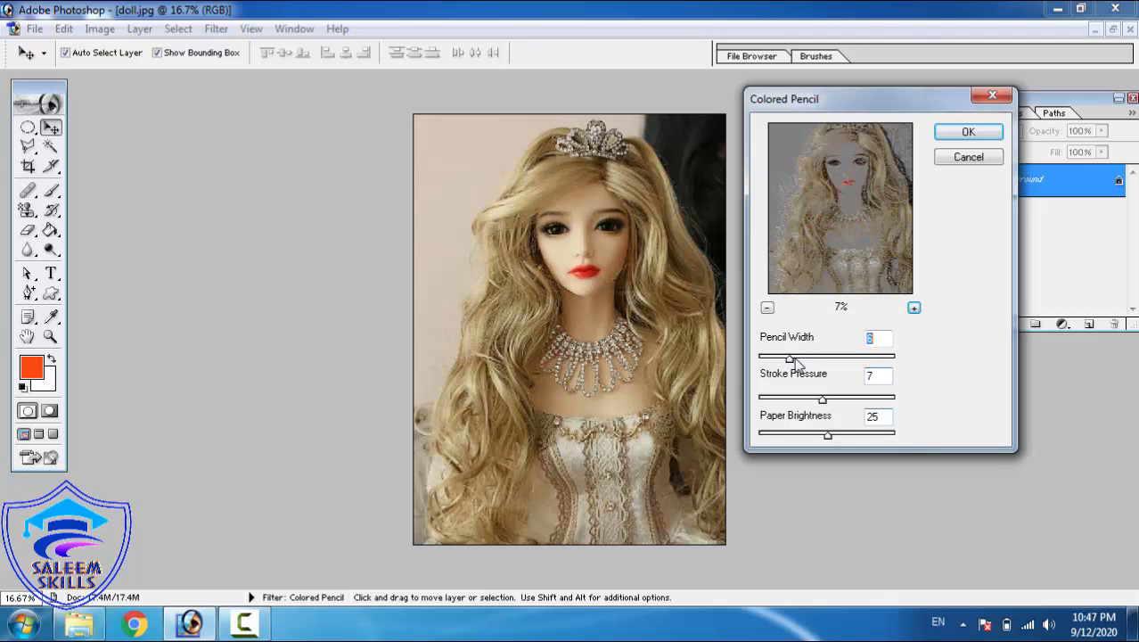
{"action": "left_click", "coordinate": [801, 358]}
{"action": "left_click", "coordinate": [969, 134]}
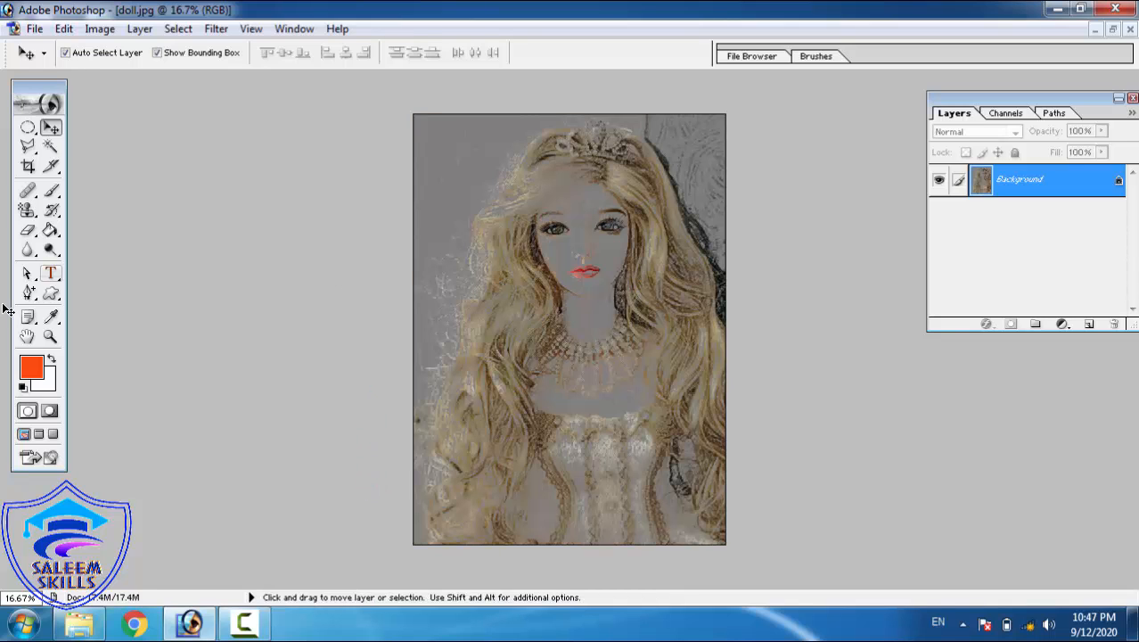
- Inspect the Colored Pencil effect up close around the doll's face and undo the filter
{"action": "left_click", "coordinate": [50, 336]}
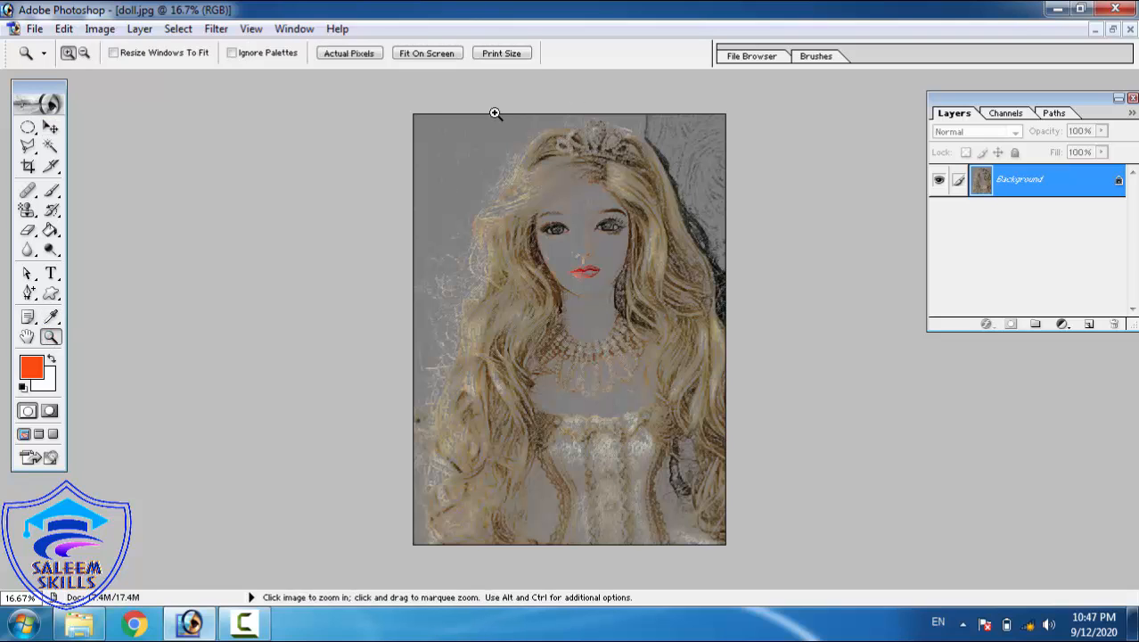
{"action": "left_click_drag", "start_coordinate": [399, 120], "coordinate": [758, 417]}
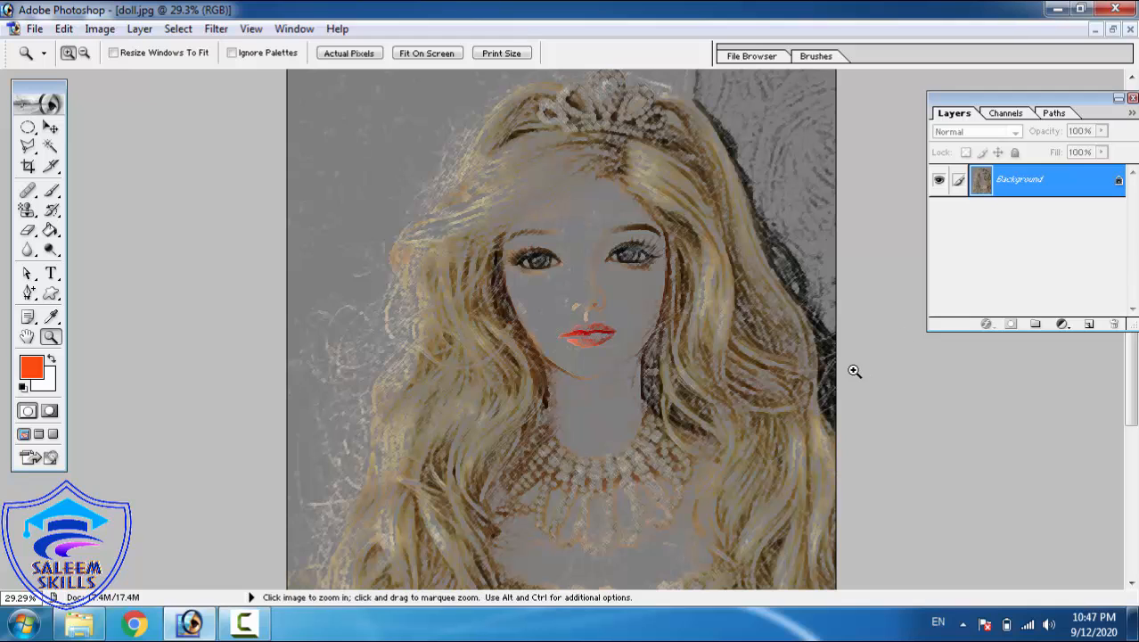
{"action": "mouse_move", "coordinate": [1130, 383]}
{"action": "left_mouse_down"}
{"action": "mouse_move", "coordinate": [1130, 472]}
{"action": "mouse_move", "coordinate": [1130, 383]}
{"action": "left_mouse_up"}
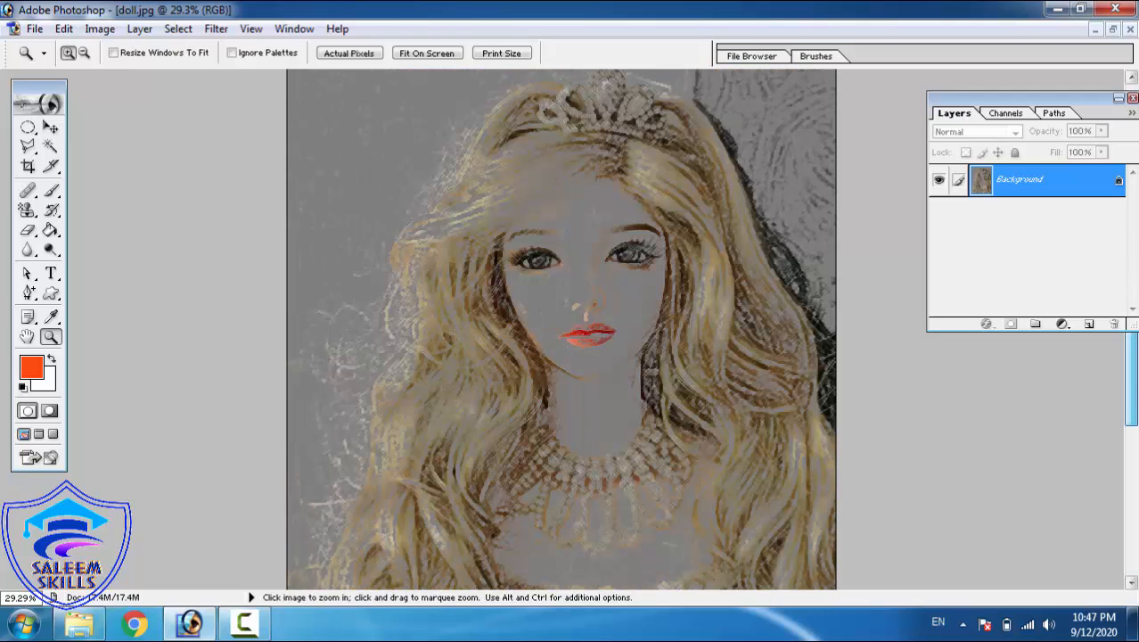
{"action": "right_click", "coordinate": [593, 406]}
{"action": "left_click", "coordinate": [624, 416]}
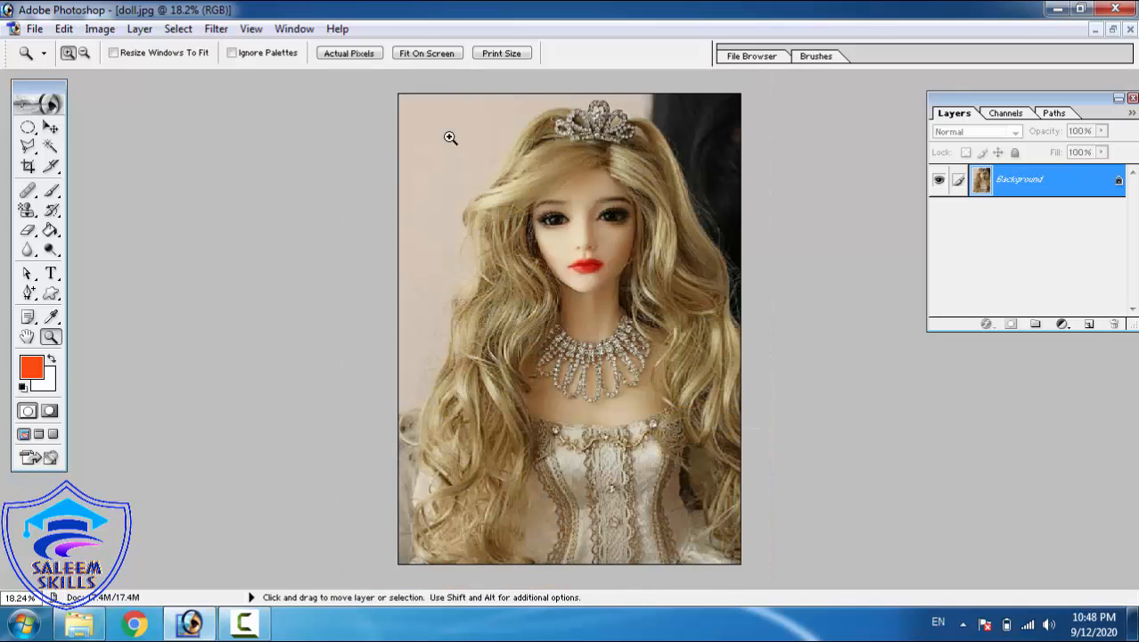
- Open the Dry Brush artistic filter beside the image and reduce its preview to 11%
{"action": "left_click", "coordinate": [216, 30]}
{"action": "mouse_move", "coordinate": [364, 145]}
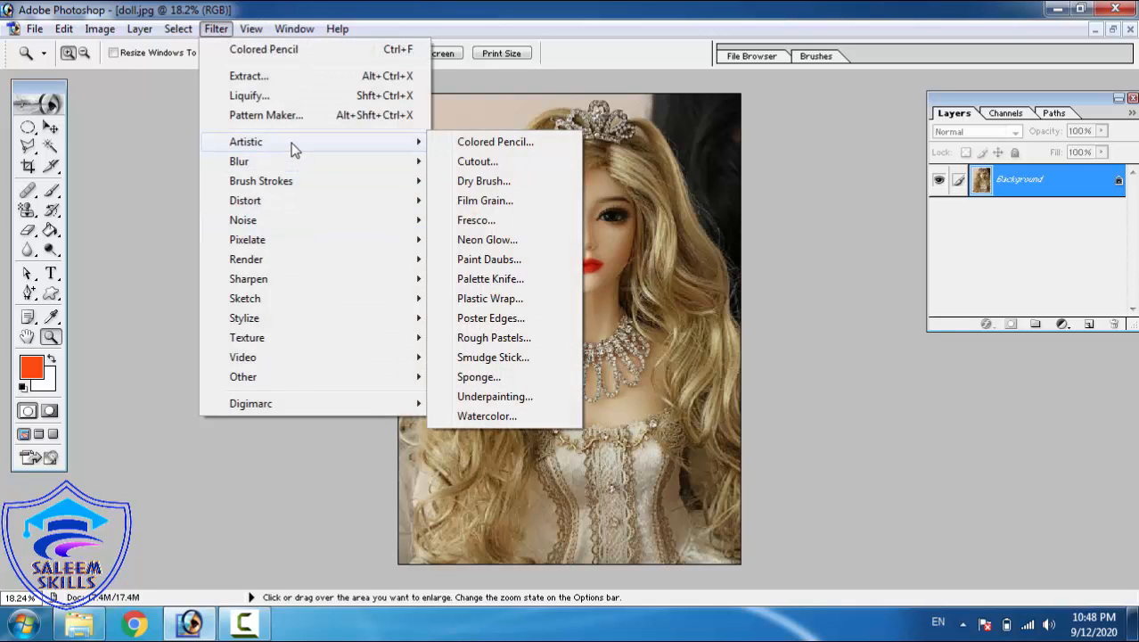
{"action": "left_click", "coordinate": [496, 182]}
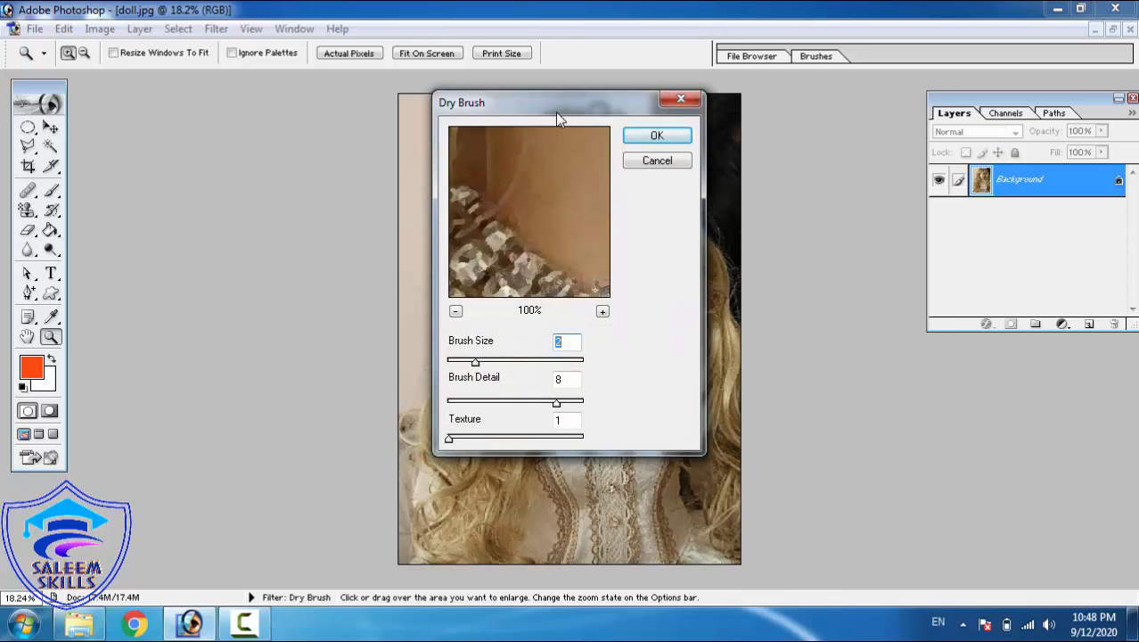
{"action": "mouse_move", "coordinate": [557, 116]}
{"action": "left_mouse_down"}
{"action": "mouse_move", "coordinate": [966, 101]}
{"action": "mouse_move", "coordinate": [948, 103]}
{"action": "left_mouse_up"}
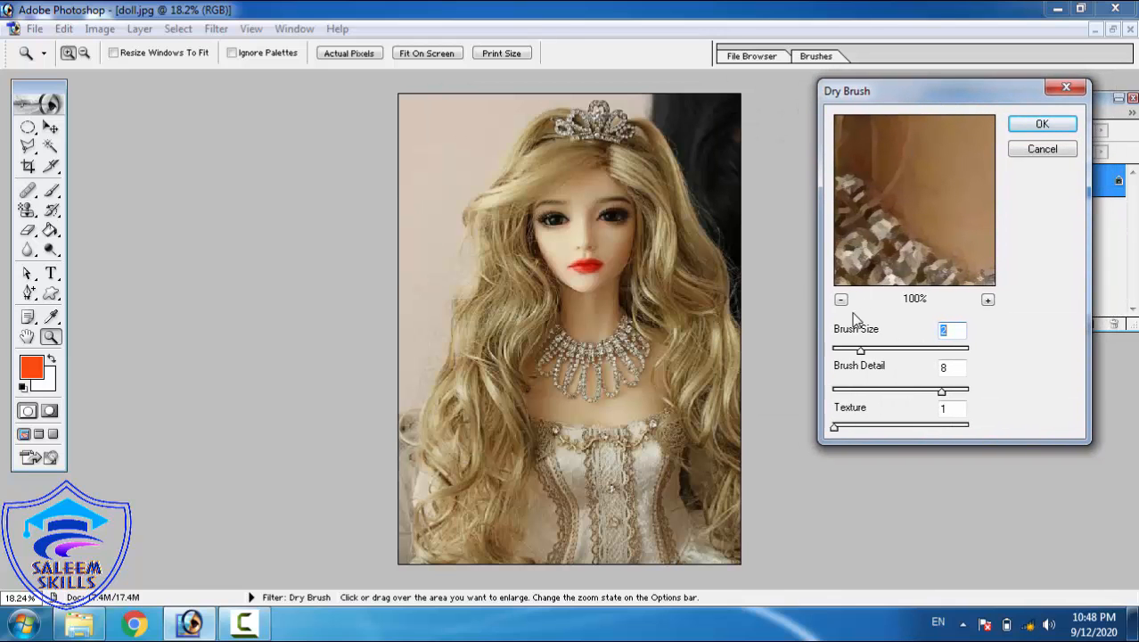
{"action": "left_click_drag", "start_coordinate": [860, 350], "coordinate": [862, 352]}
{"action": "left_click", "coordinate": [841, 301]}
{"action": "left_click", "coordinate": [841, 301]}
{"action": "left_click", "coordinate": [841, 301]}
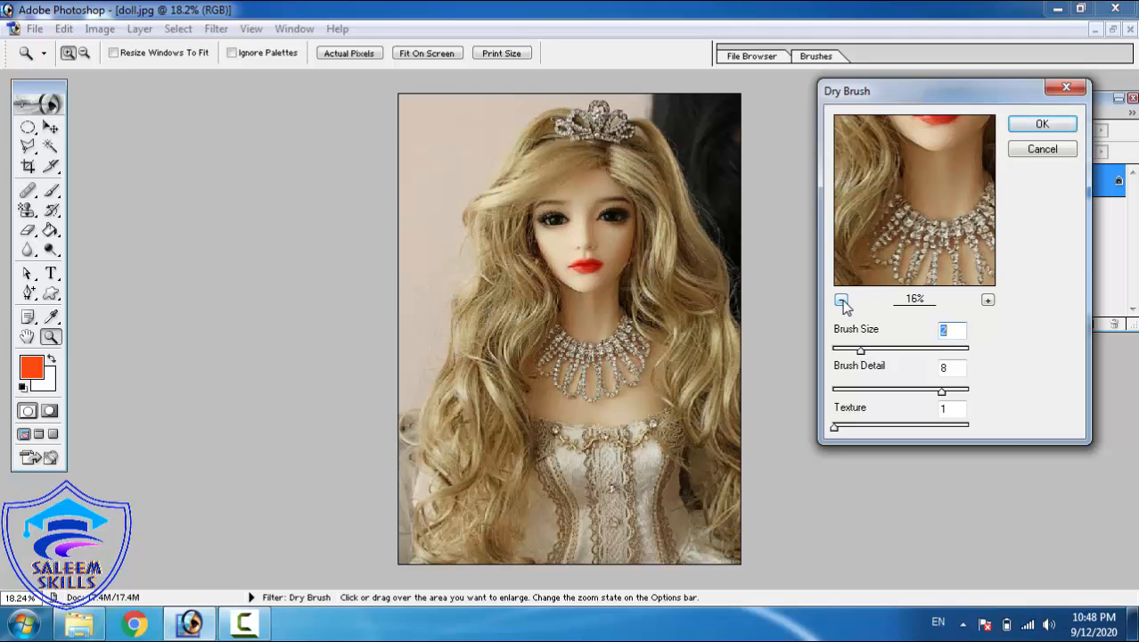
{"action": "left_click", "coordinate": [841, 301]}
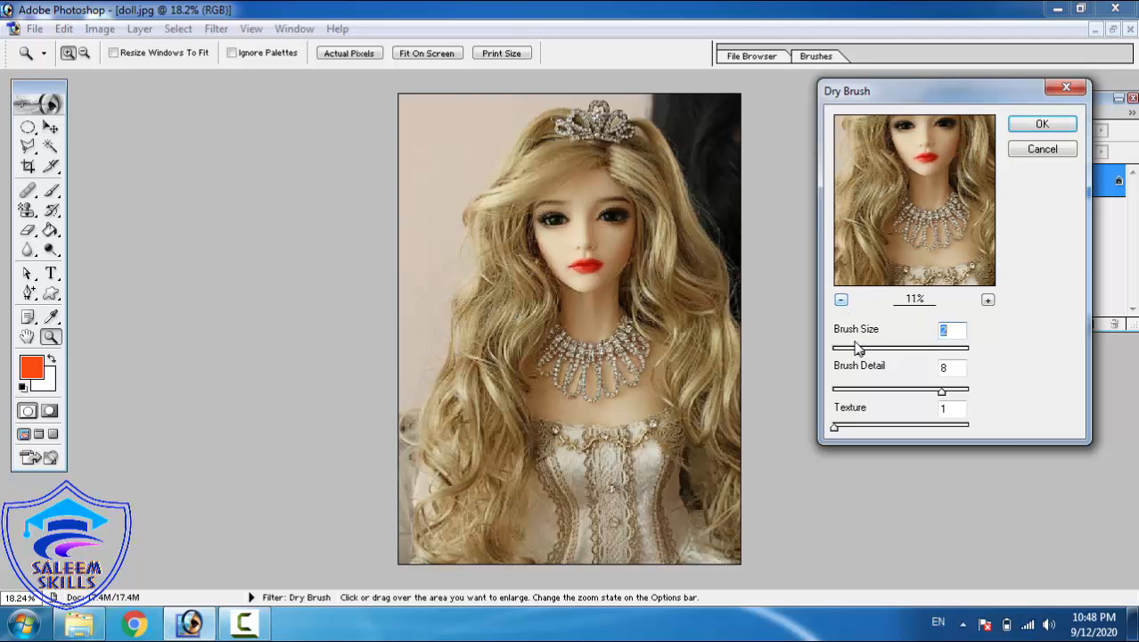
- Apply the Dry Brush filter to the doll with brush size 7, brush detail 5 and texture 2
{"action": "left_click_drag", "start_coordinate": [860, 350], "coordinate": [899, 354]}
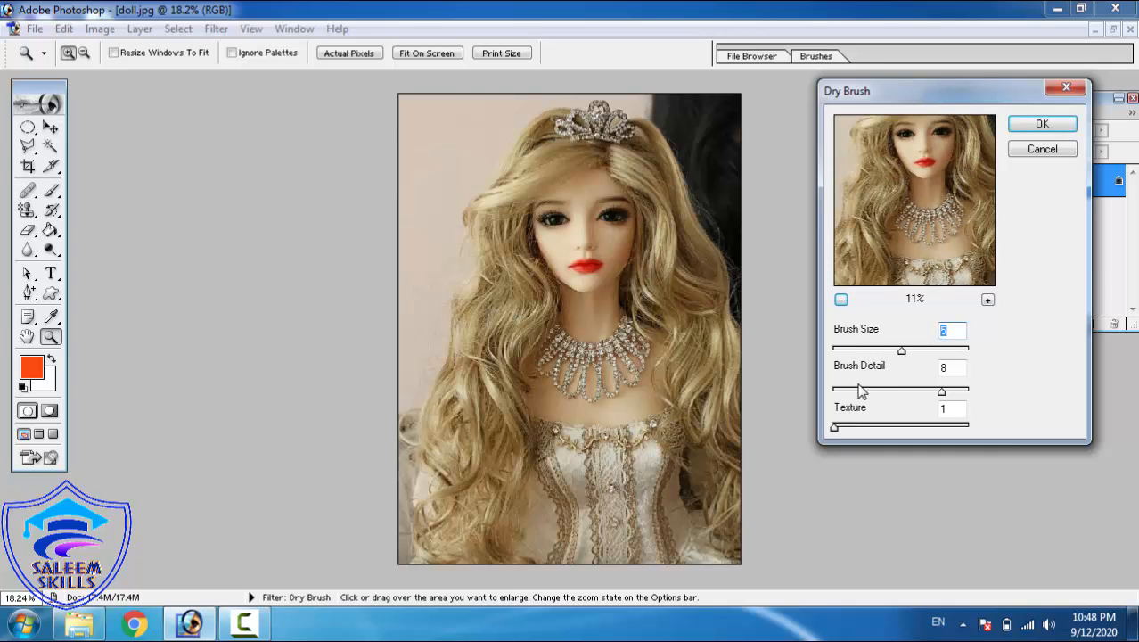
{"action": "left_click", "coordinate": [839, 429]}
{"action": "left_click_drag", "start_coordinate": [834, 430], "coordinate": [876, 434]}
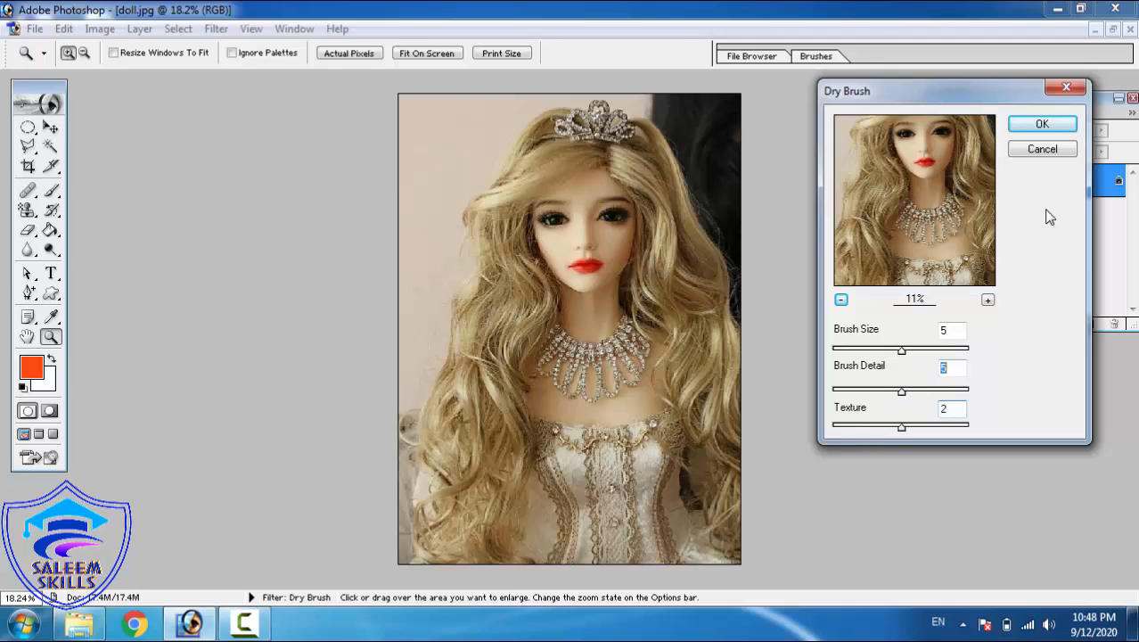
{"action": "left_click_drag", "start_coordinate": [905, 351], "coordinate": [929, 350]}
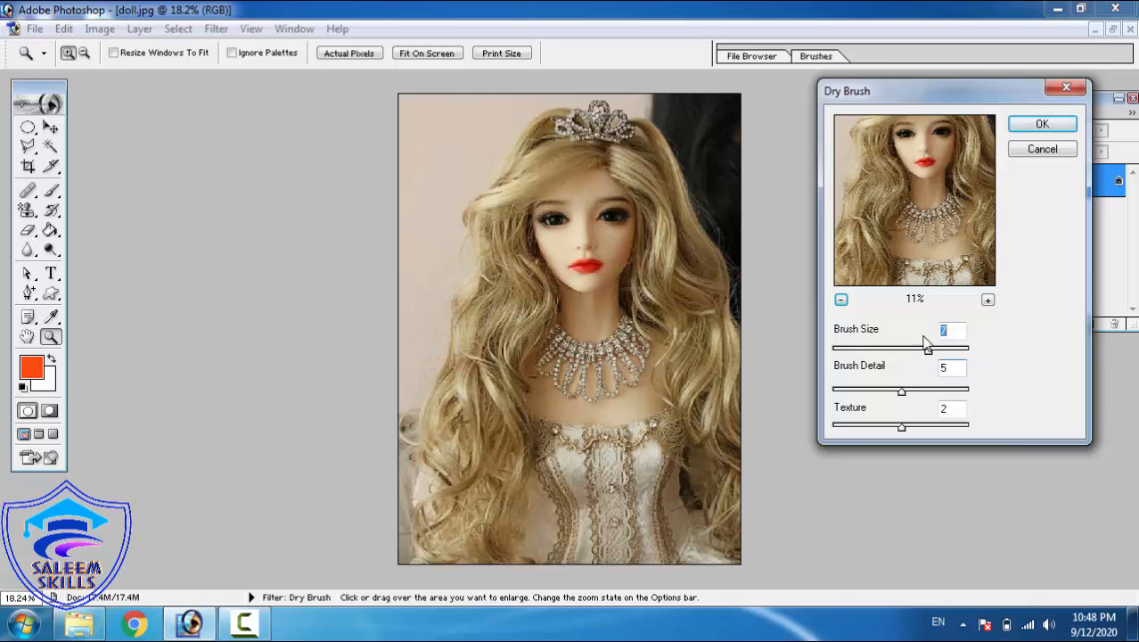
{"action": "left_click", "coordinate": [1040, 125]}
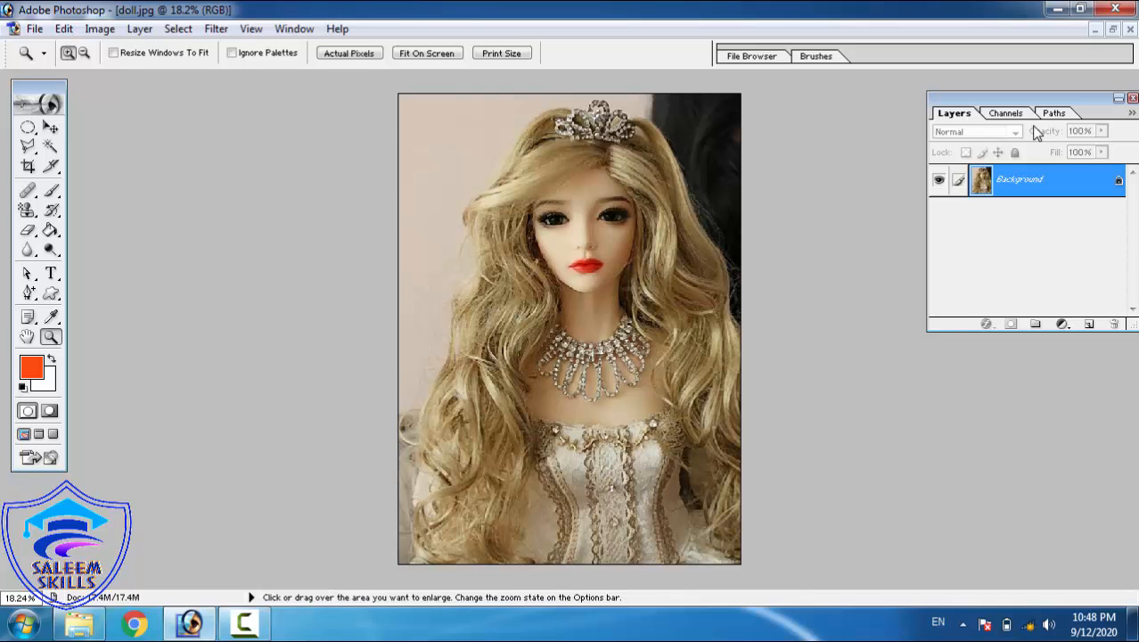
- Inspect the Dry Brush effect up close on the doll's tiara, eyes, face and hair
{"action": "left_click_drag", "start_coordinate": [445, 226], "coordinate": [426, 207]}
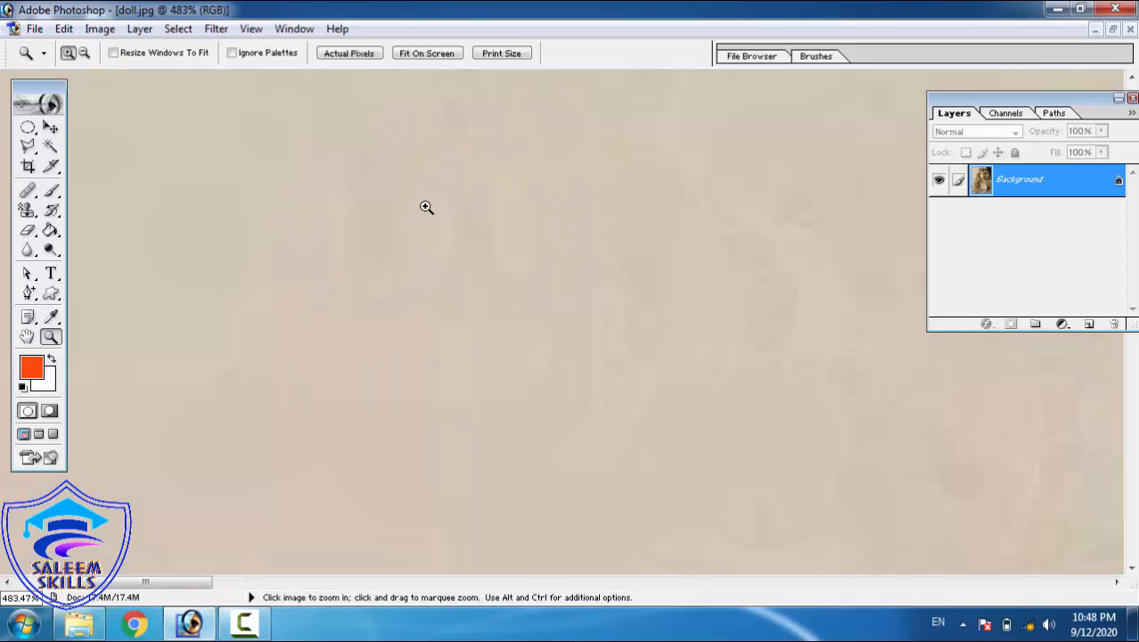
{"action": "right_click", "coordinate": [426, 206]}
{"action": "left_click", "coordinate": [455, 221]}
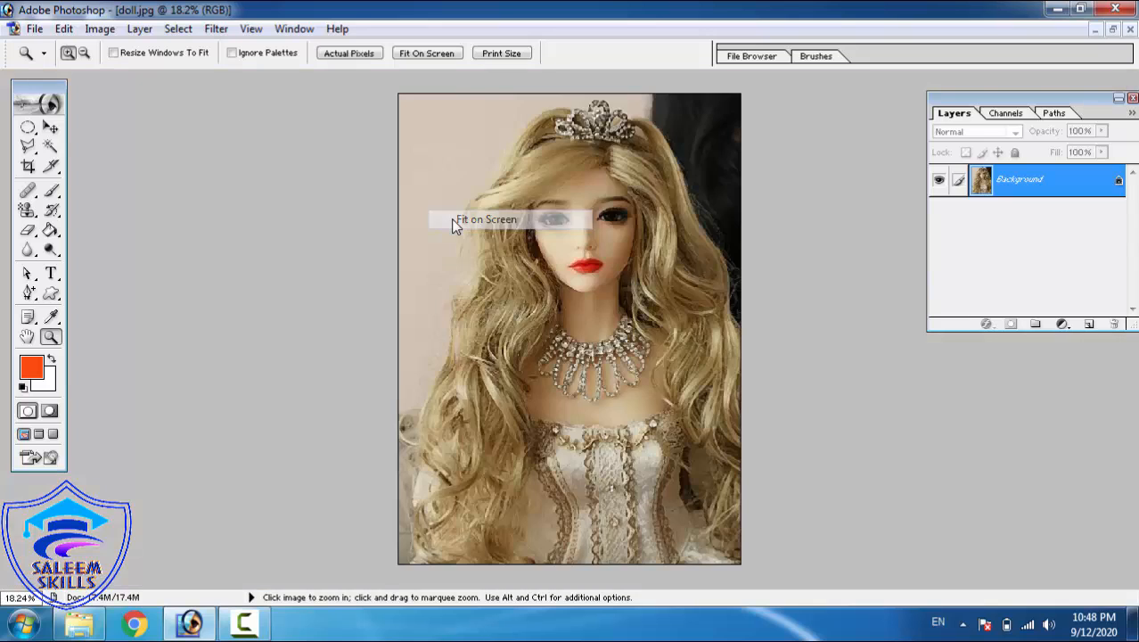
{"action": "left_click_drag", "start_coordinate": [356, 277], "coordinate": [842, 2]}
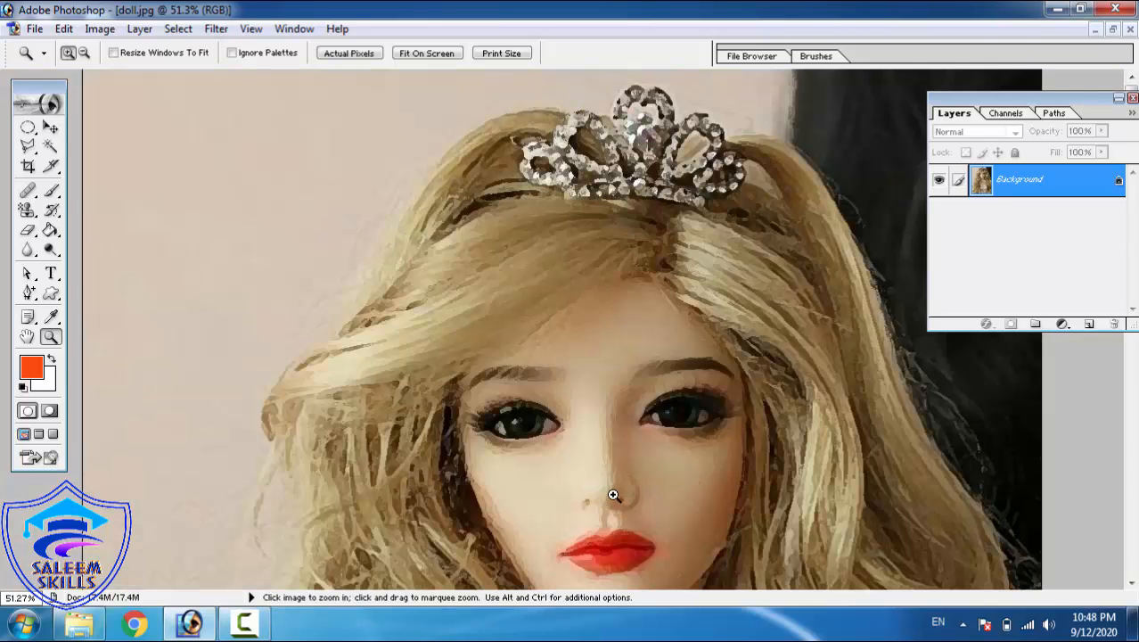
{"action": "left_click_drag", "start_coordinate": [416, 317], "coordinate": [844, 571]}
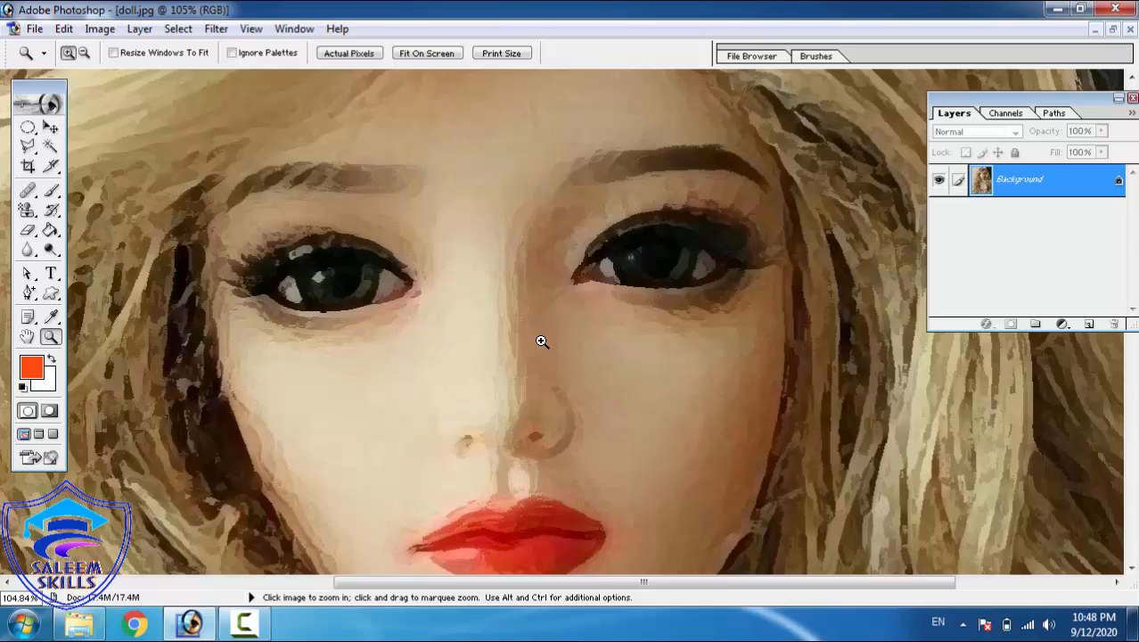
{"action": "right_click", "coordinate": [510, 257]}
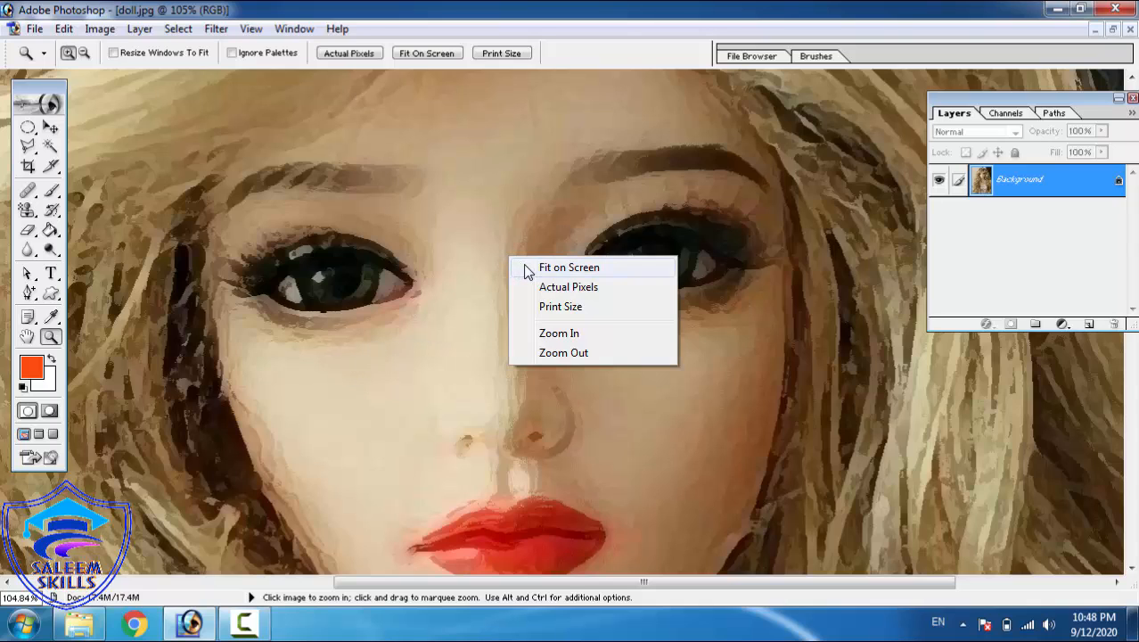
{"action": "left_click", "coordinate": [528, 271]}
{"action": "left_click_drag", "start_coordinate": [488, 272], "coordinate": [710, 130]}
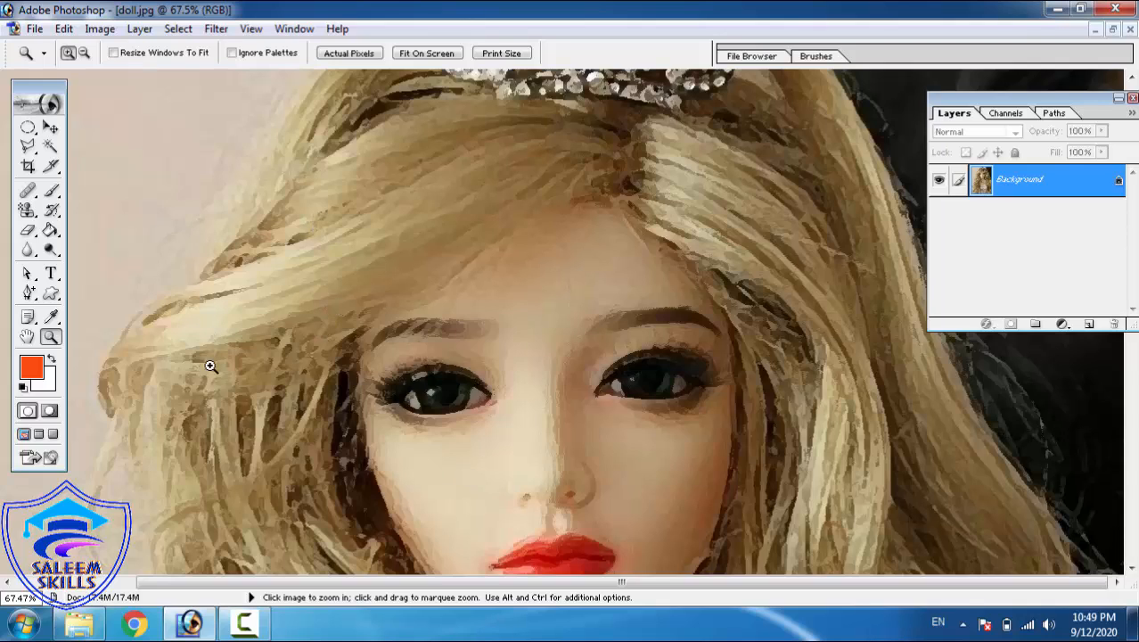
- Compare the doll with and without Dry Brush by repeatedly undoing and redoing it, then leave the filter undone and fit the whole image
{"action": "key", "text": "ctrl"}
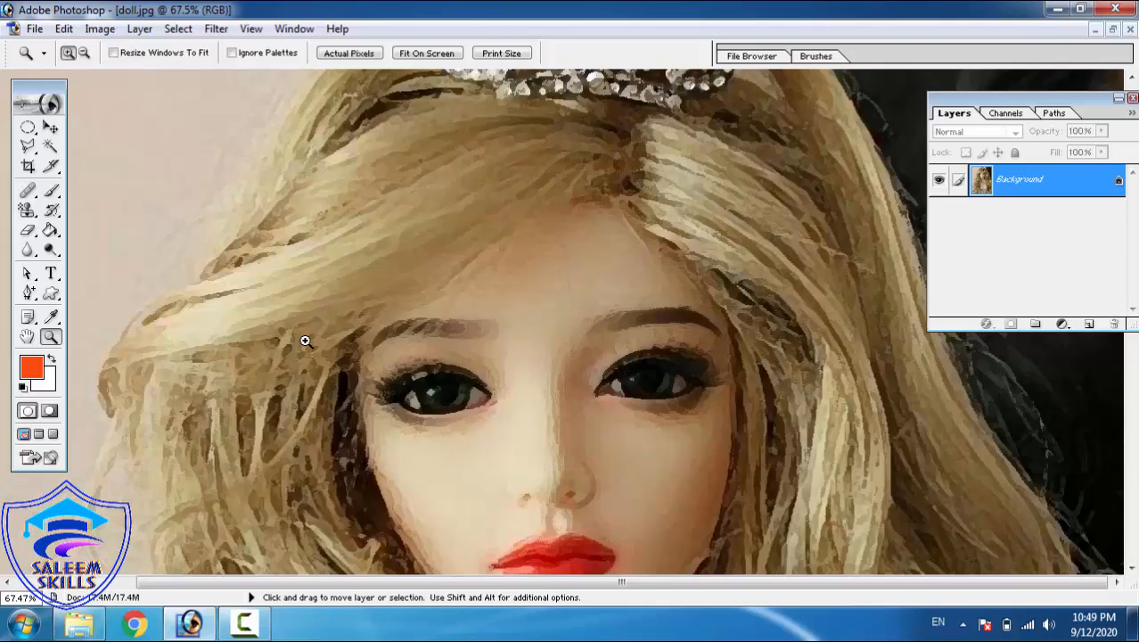
{"action": "key", "text": "ctrl+alt+z"}
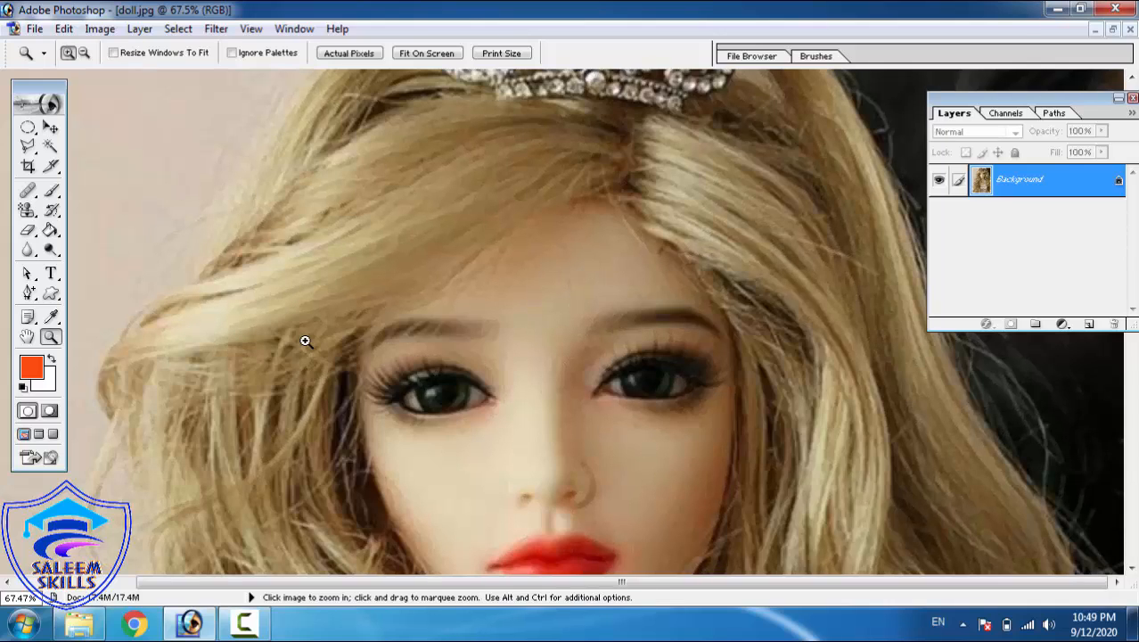
{"action": "key", "text": "ctrl"}
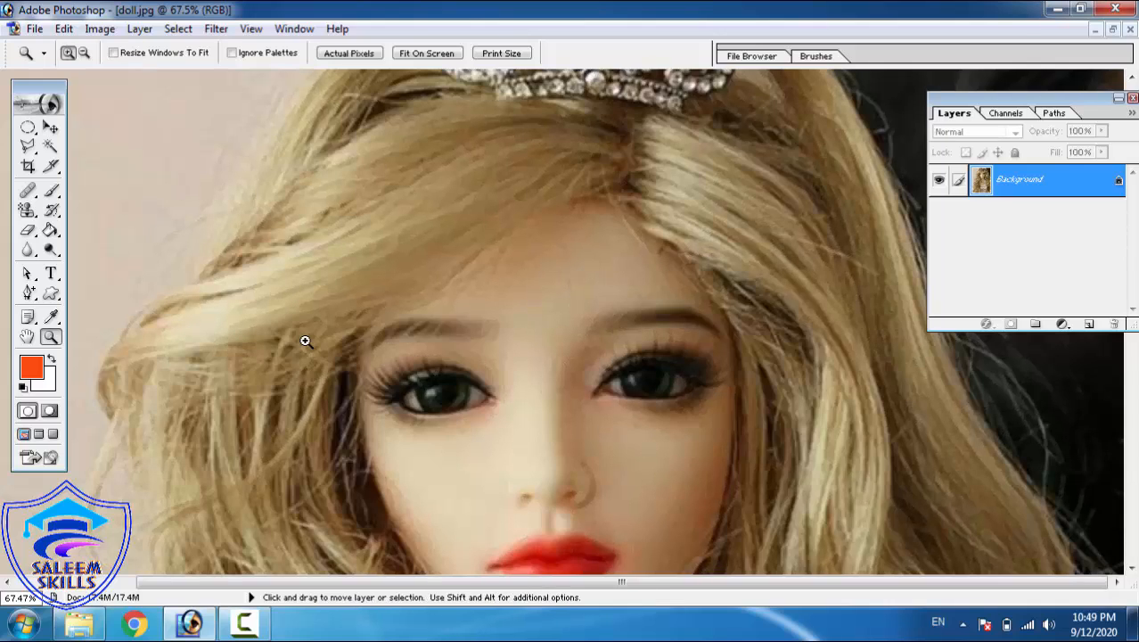
{"action": "key", "text": "ctrl+shift+z"}
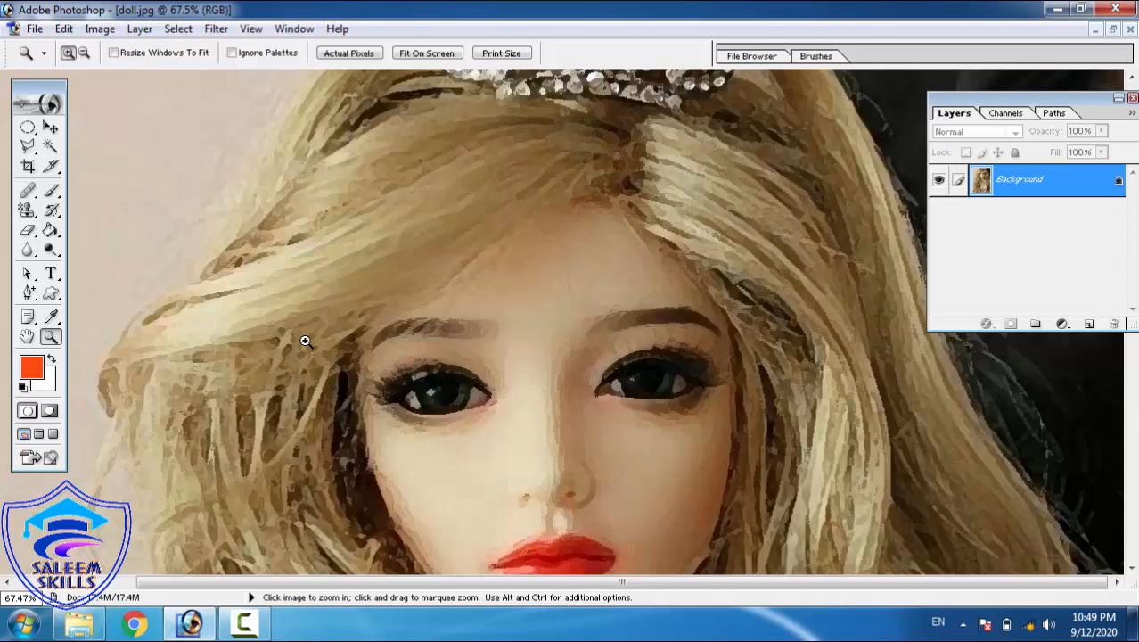
{"action": "key", "text": "ctrl+alt+z"}
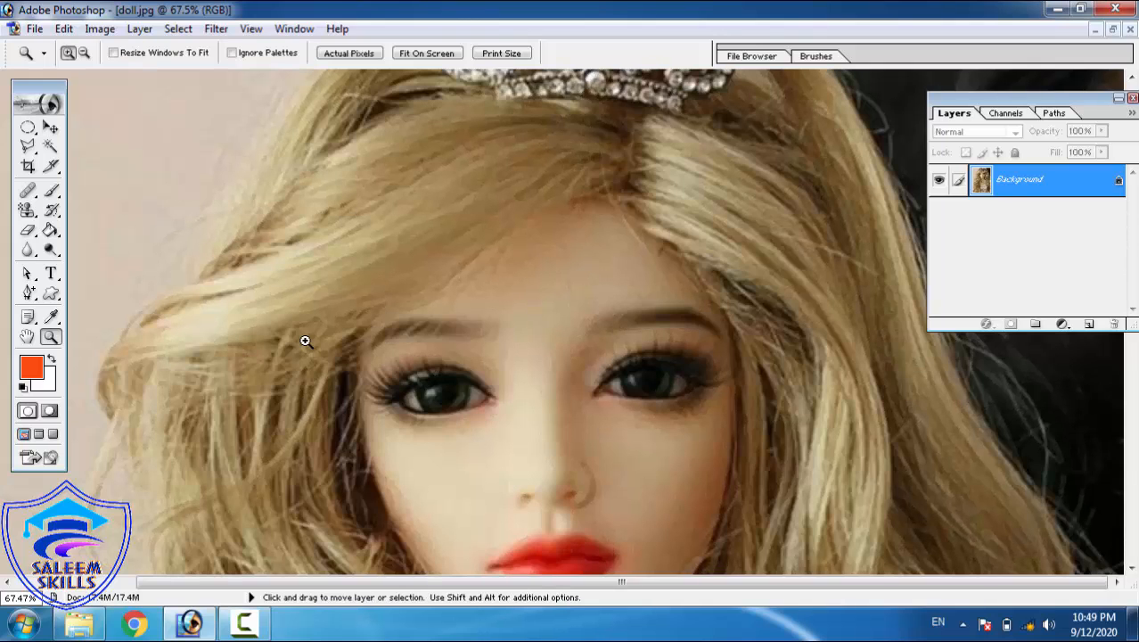
{"action": "key", "text": "ctrl+shift+z"}
{"action": "key", "text": "ctrl+alt+z"}
{"action": "key", "text": "ctrl+shift+z"}
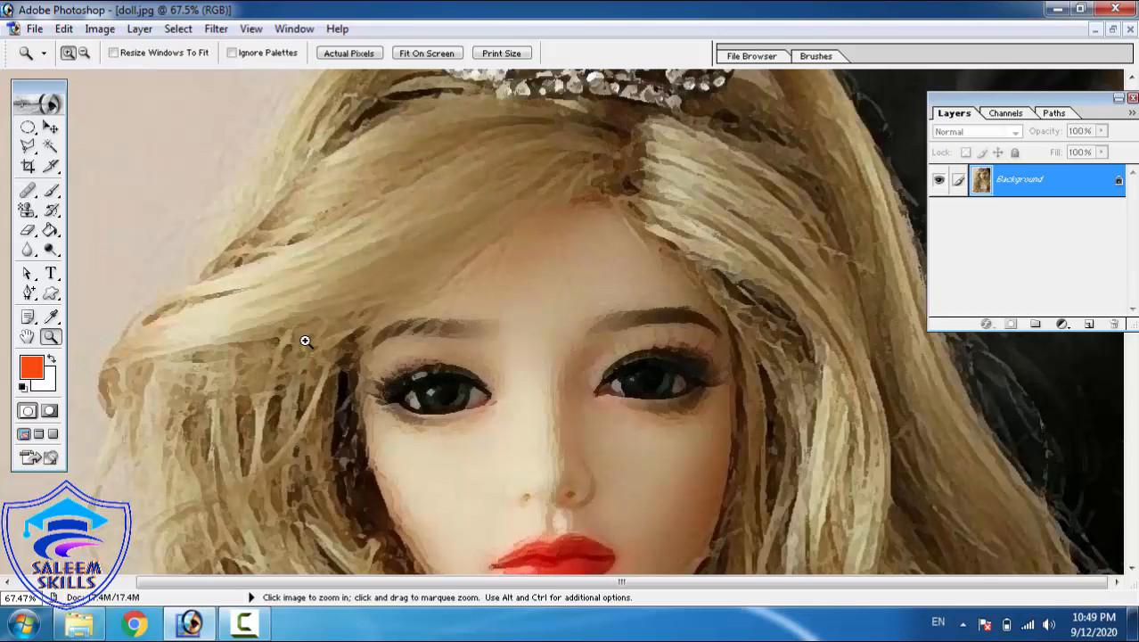
{"action": "key", "text": "ctrl+alt+z"}
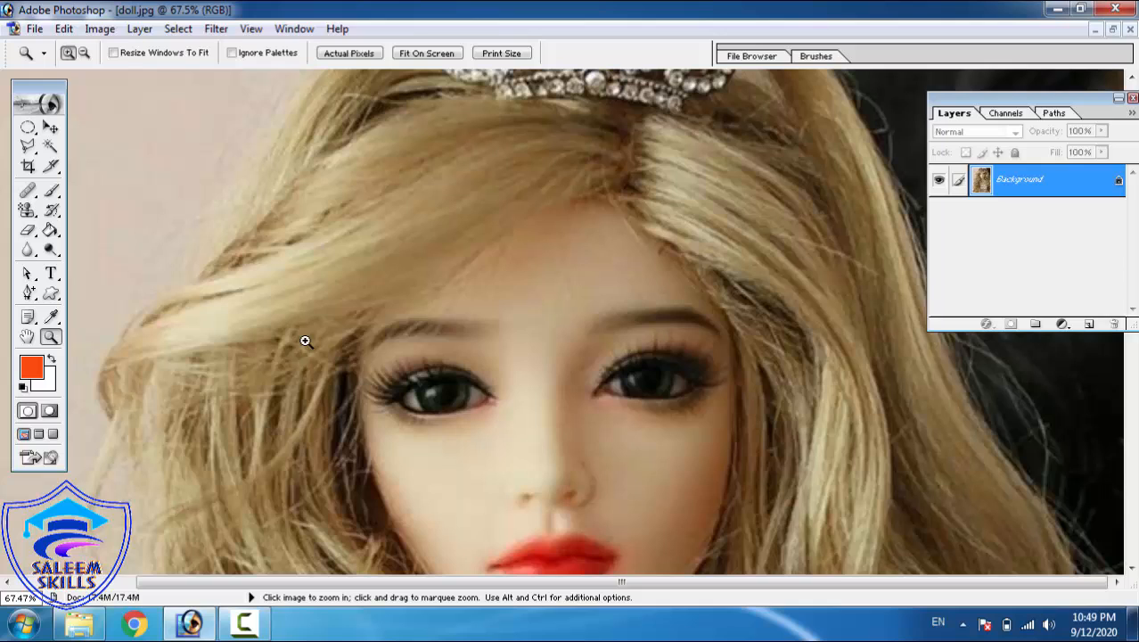
{"action": "right_click", "coordinate": [327, 240]}
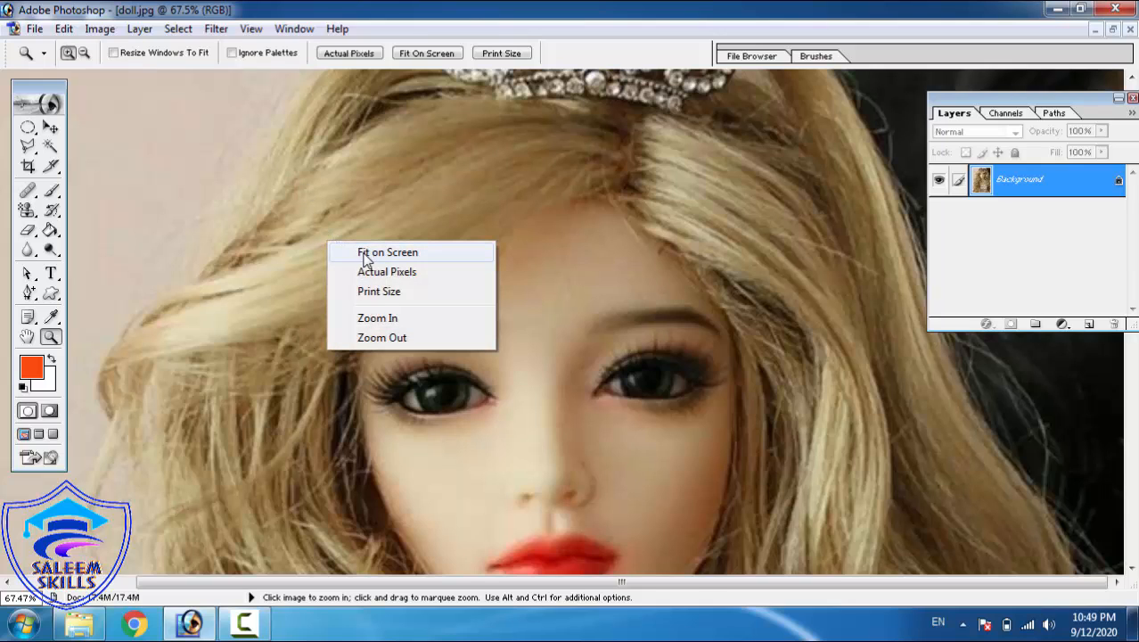
{"action": "left_click", "coordinate": [364, 254]}
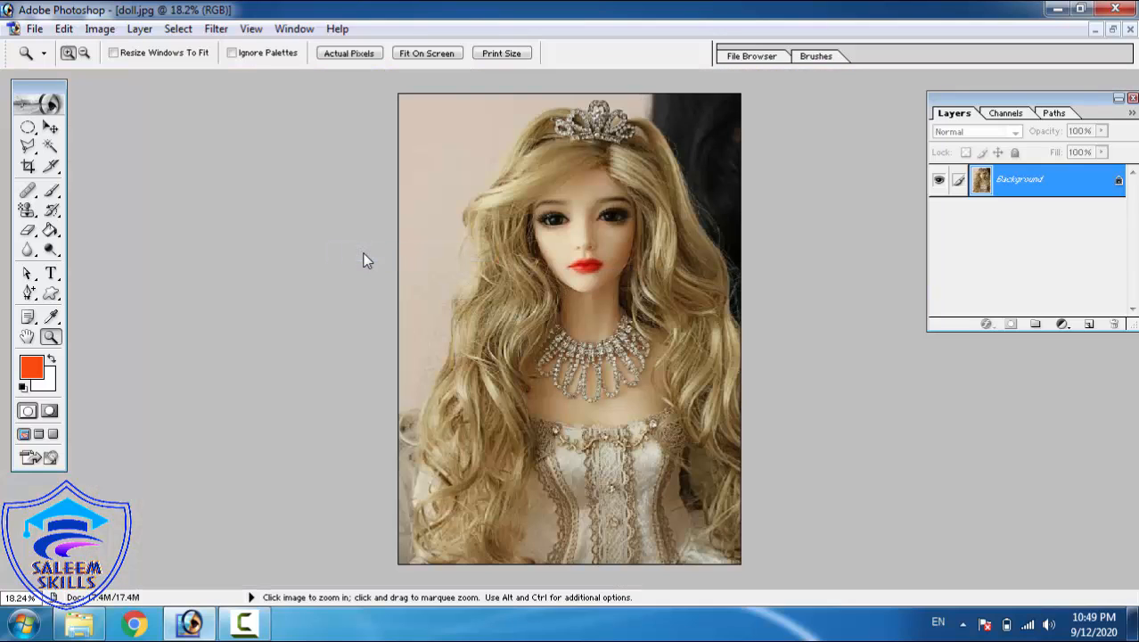
- Open the Watercolor artistic filter beside the image and reduce its preview to 10%
{"action": "left_click", "coordinate": [212, 31]}
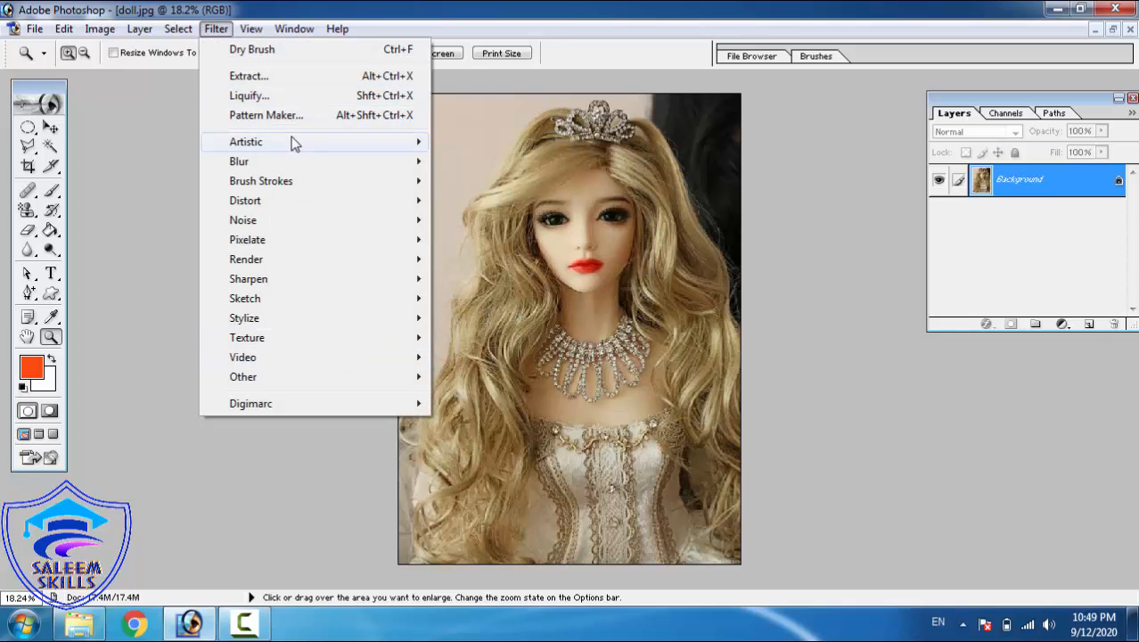
{"action": "mouse_move", "coordinate": [308, 146]}
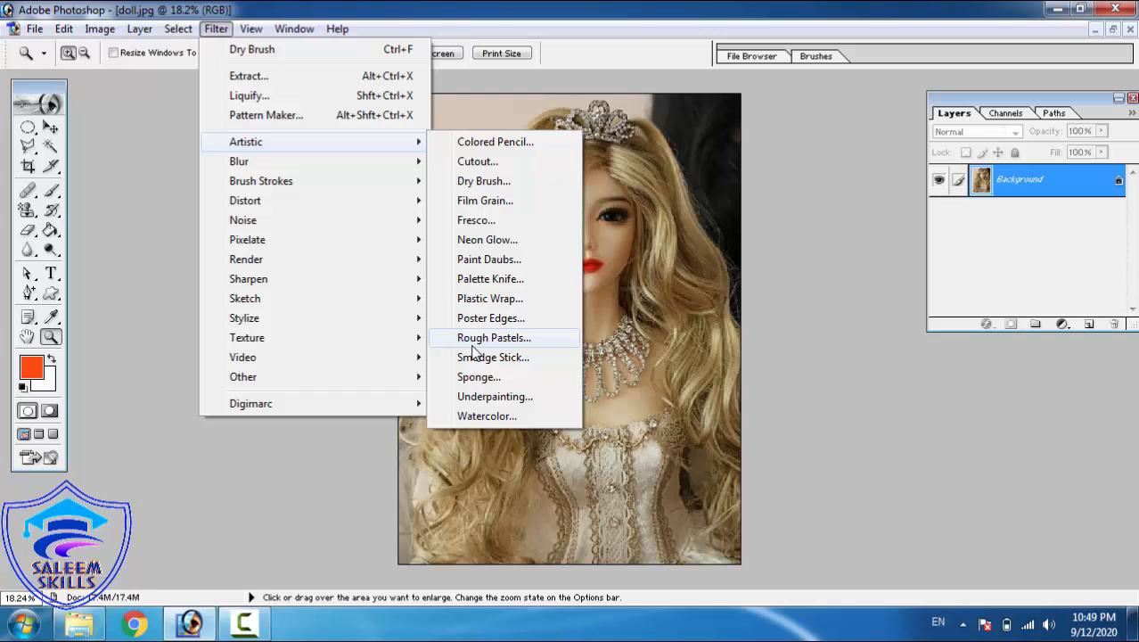
{"action": "left_click", "coordinate": [484, 417]}
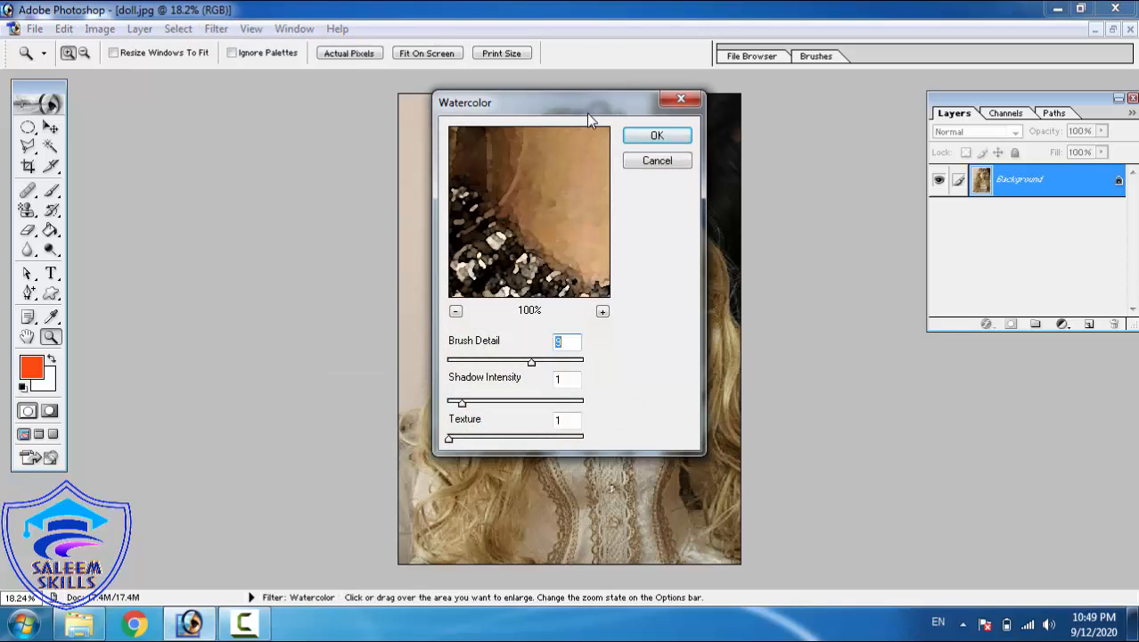
{"action": "left_click_drag", "start_coordinate": [576, 95], "coordinate": [947, 79]}
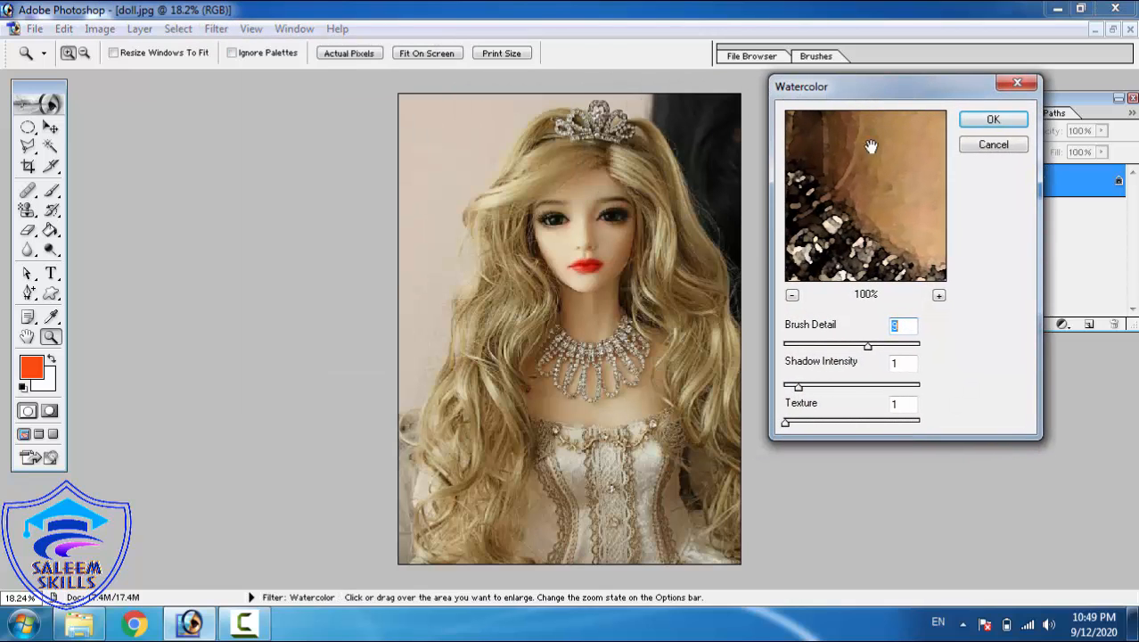
{"action": "left_click", "coordinate": [792, 296]}
{"action": "left_click", "coordinate": [792, 295]}
{"action": "left_click", "coordinate": [791, 295]}
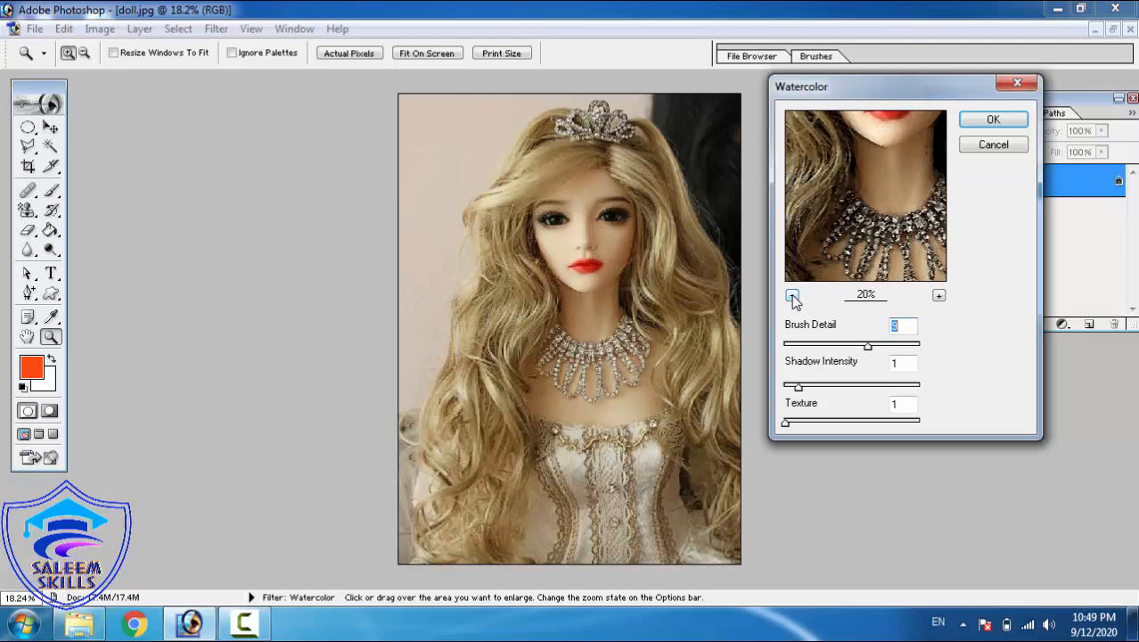
{"action": "left_click", "coordinate": [792, 295]}
{"action": "left_click", "coordinate": [791, 295]}
{"action": "left_click", "coordinate": [791, 295]}
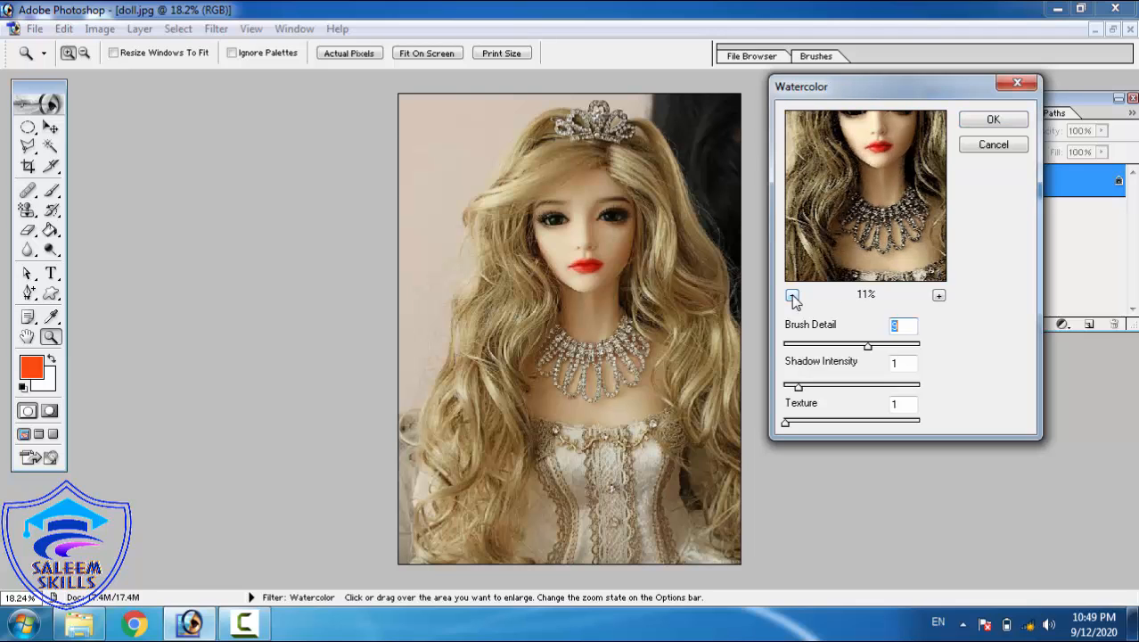
{"action": "left_click", "coordinate": [791, 295]}
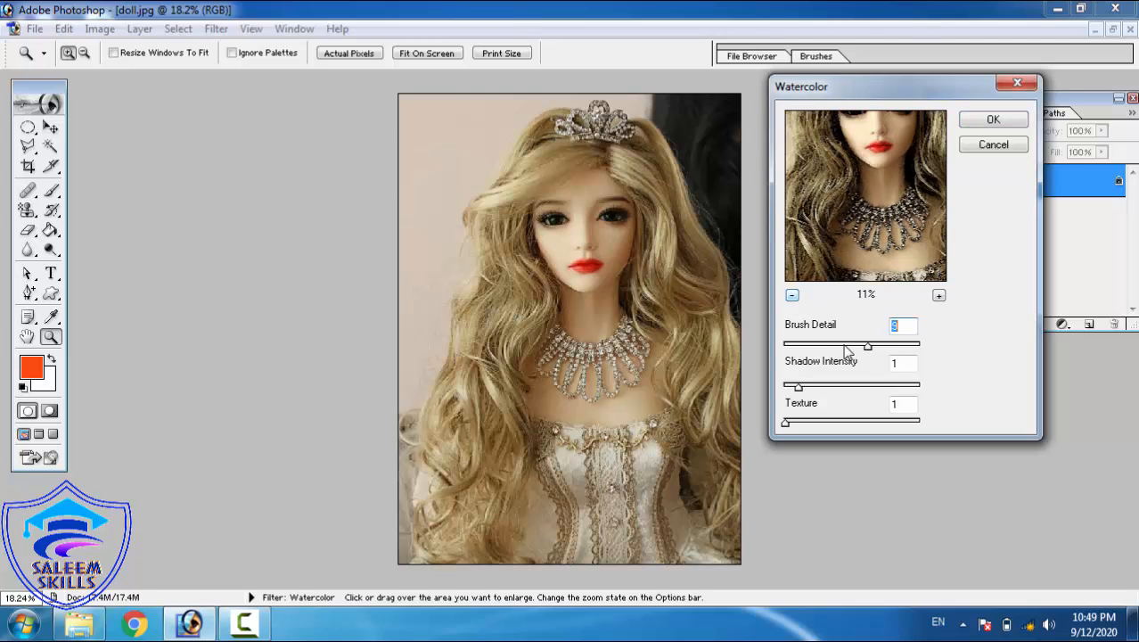
- Set the Watercolor options to brush detail 12, shadow intensity 4 and texture 2
{"action": "left_click", "coordinate": [898, 345]}
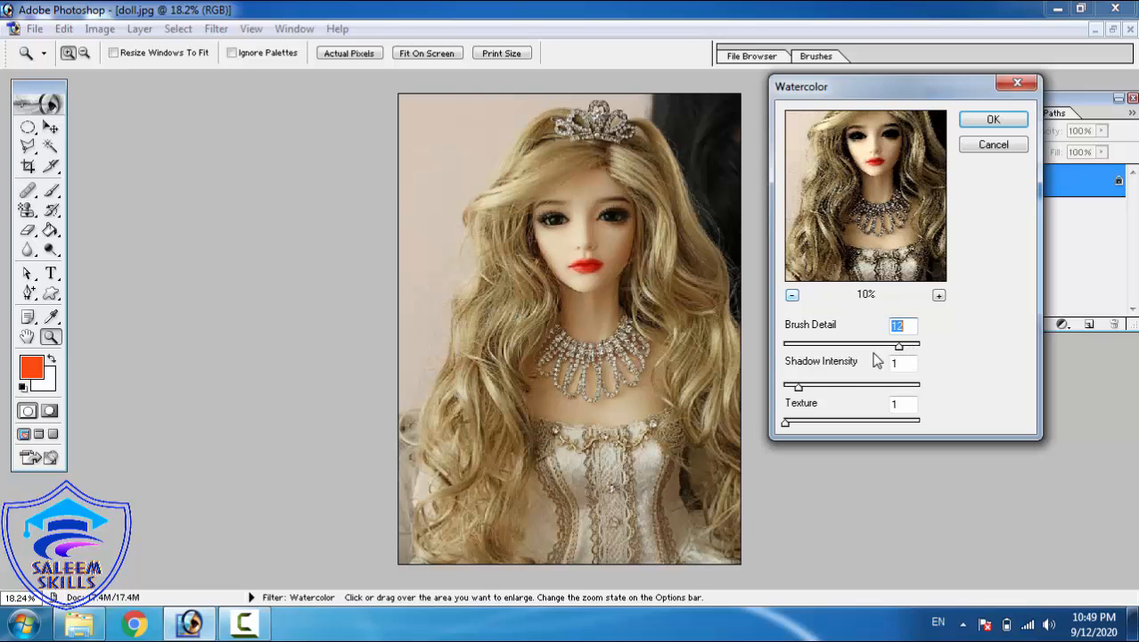
{"action": "left_click_drag", "start_coordinate": [817, 385], "coordinate": [836, 387]}
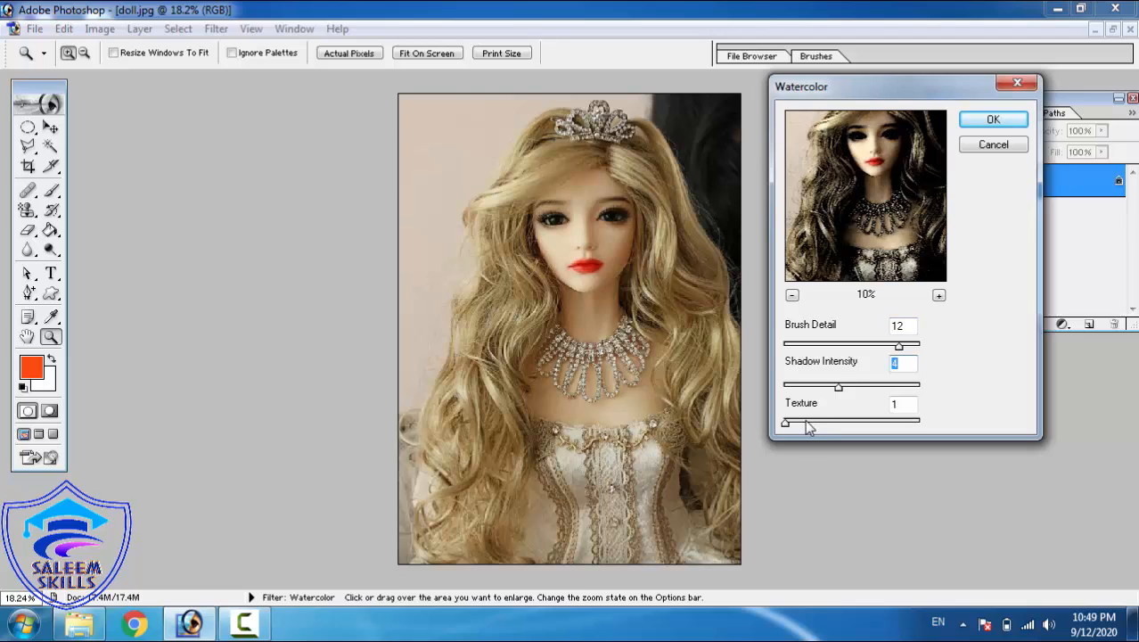
{"action": "left_click_drag", "start_coordinate": [788, 425], "coordinate": [877, 426]}
{"action": "mouse_move", "coordinate": [835, 389]}
{"action": "left_mouse_down"}
{"action": "mouse_move", "coordinate": [803, 391]}
{"action": "mouse_move", "coordinate": [838, 390]}
{"action": "left_mouse_up"}
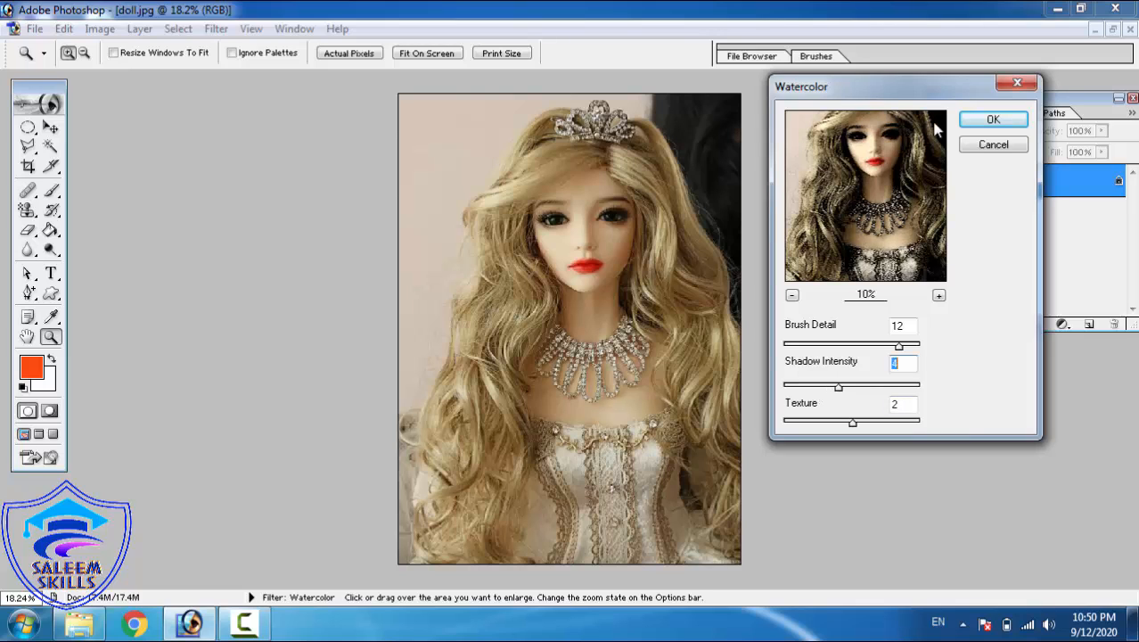
- Try the Watercolor filter on the doll photo with brush detail 12, shadow intensity 4 and texture 2, and undo it
{"action": "left_click", "coordinate": [975, 121]}
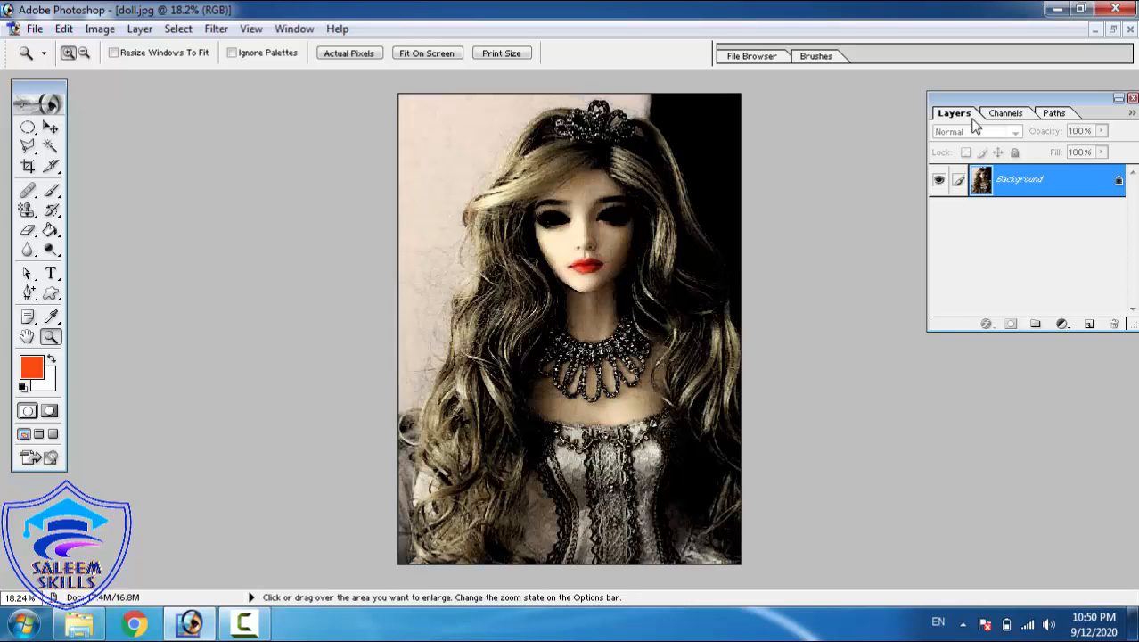
{"action": "right_click", "coordinate": [566, 174]}
{"action": "left_click", "coordinate": [597, 183]}
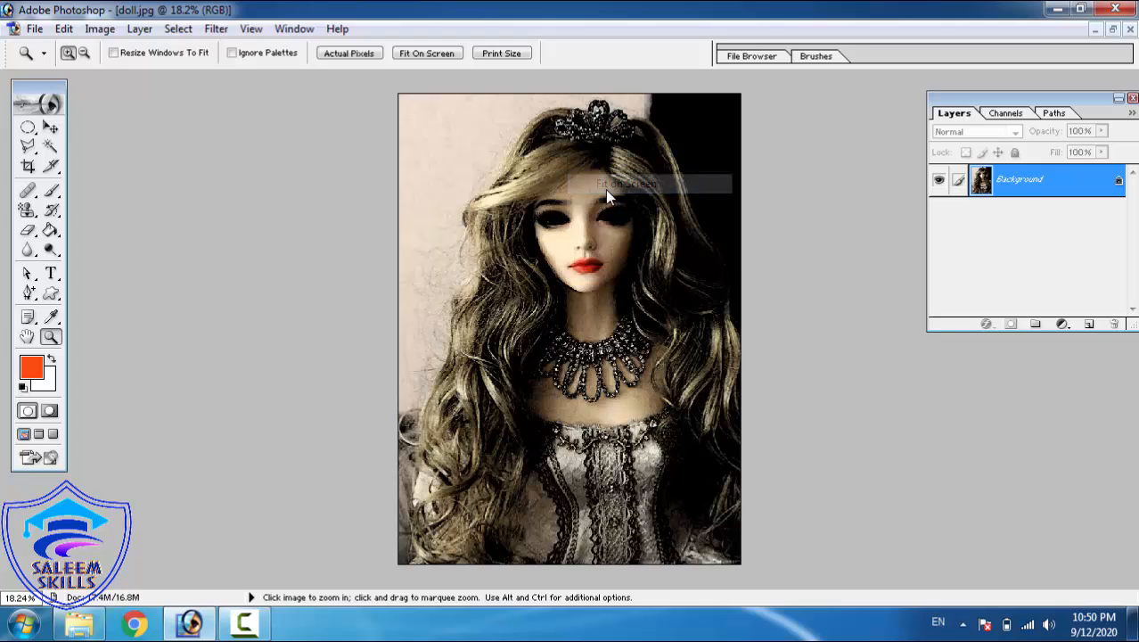
{"action": "left_click", "coordinate": [217, 30]}
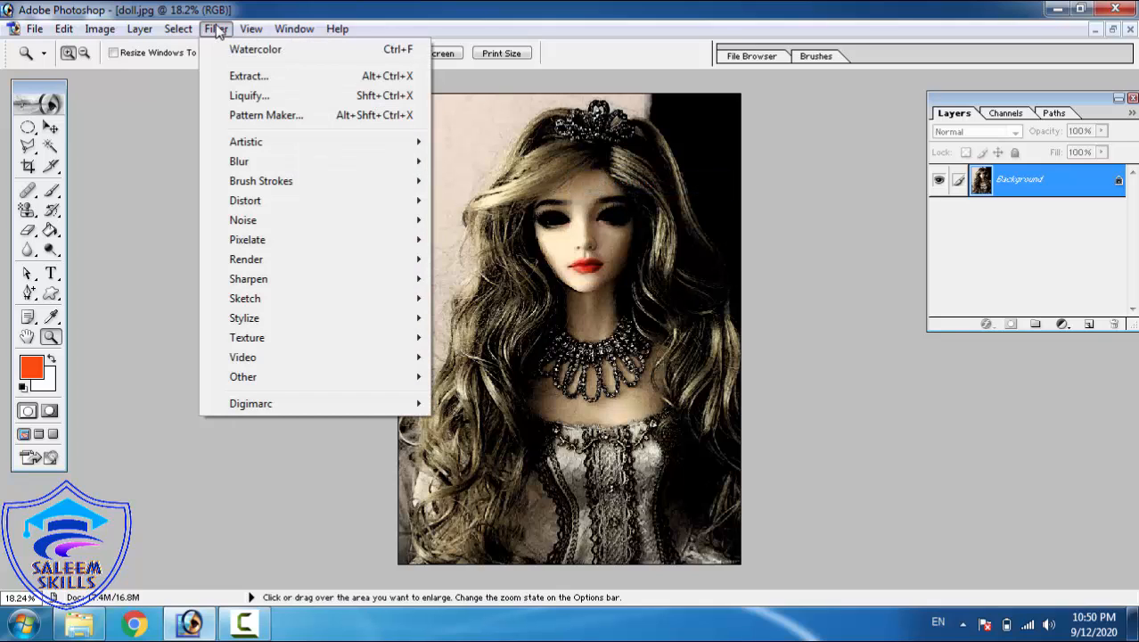
{"action": "left_click", "coordinate": [542, 240]}
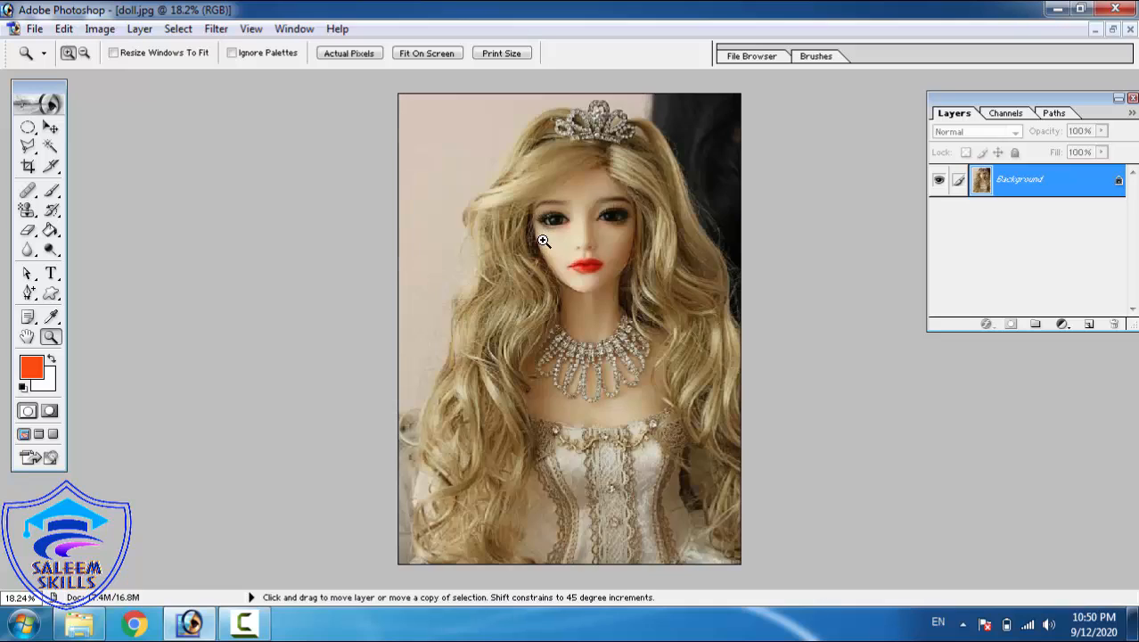
{"action": "key", "text": "ctrl+alt+z"}
- Apply the Blur filter followed by Blur More to the doll photo, checking the effect on the face
{"action": "left_click", "coordinate": [216, 29]}
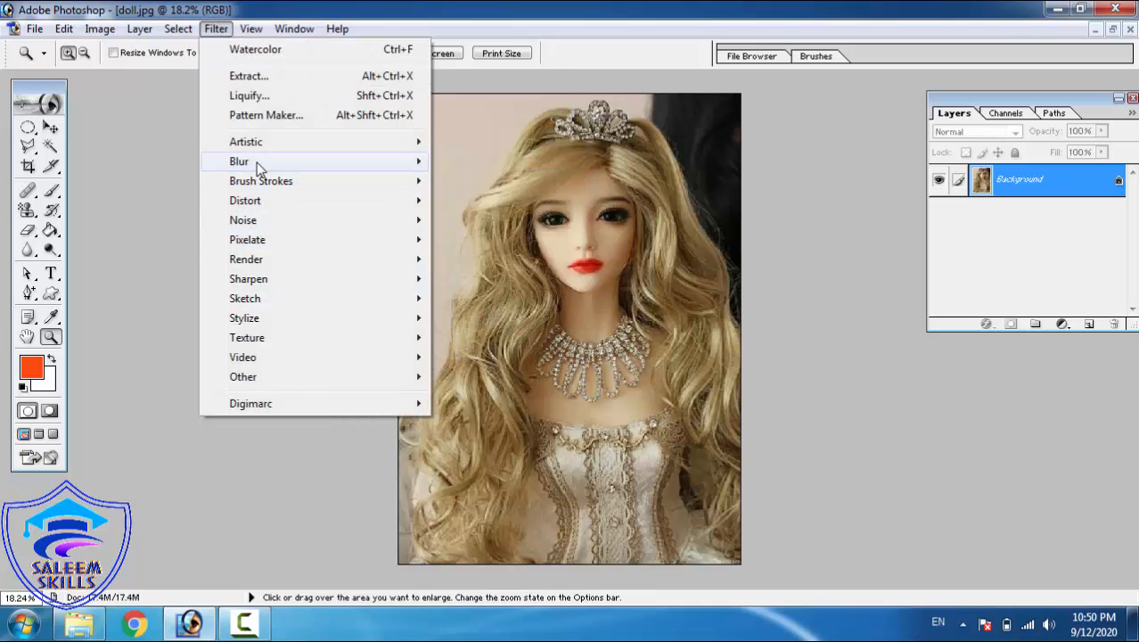
{"action": "mouse_move", "coordinate": [256, 162]}
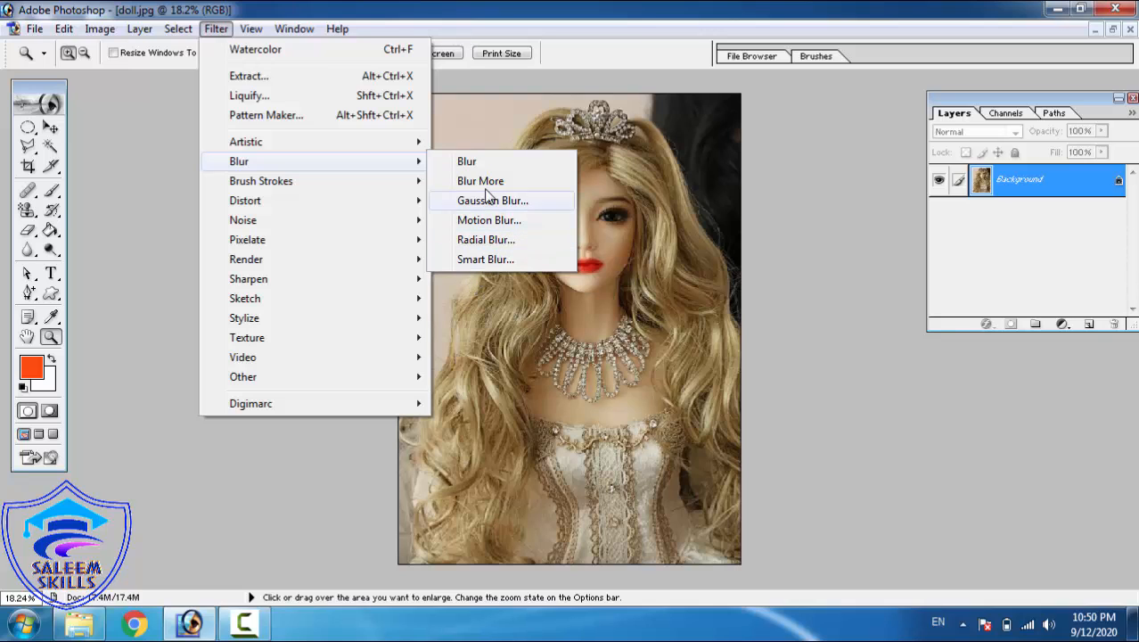
{"action": "left_click", "coordinate": [472, 165]}
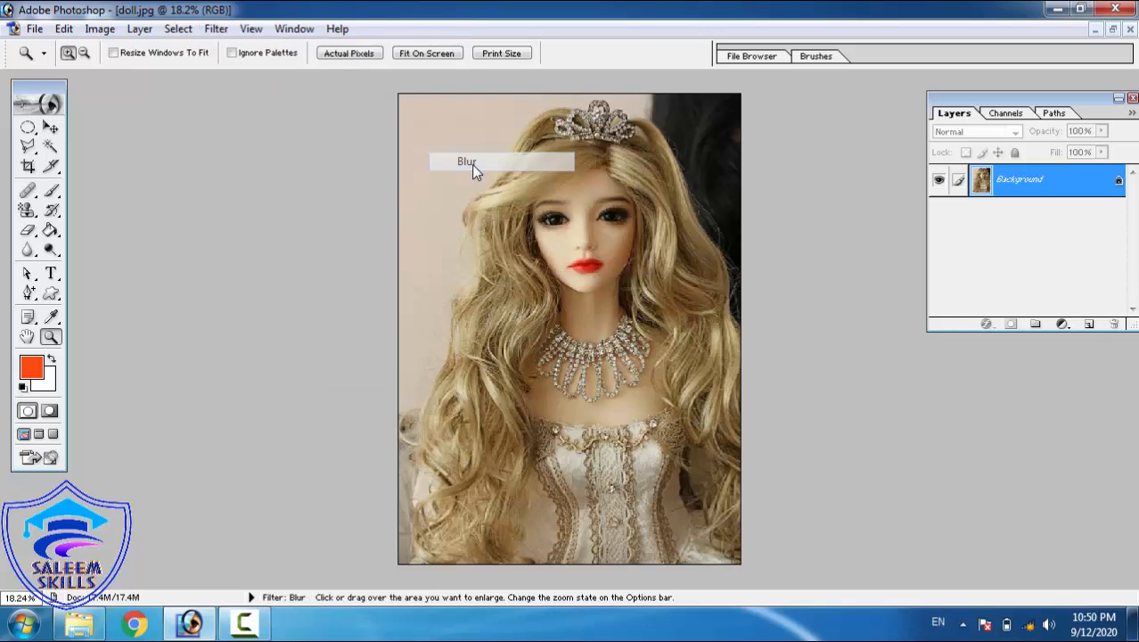
{"action": "left_click_drag", "start_coordinate": [432, 175], "coordinate": [727, 292]}
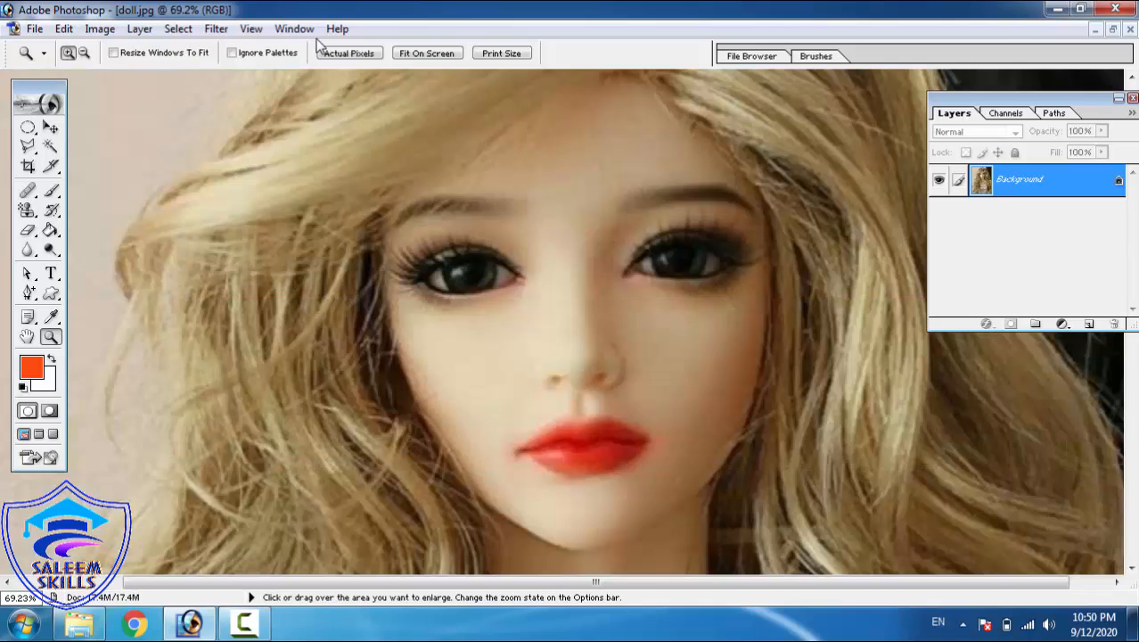
{"action": "left_click", "coordinate": [217, 29]}
{"action": "mouse_move", "coordinate": [274, 163]}
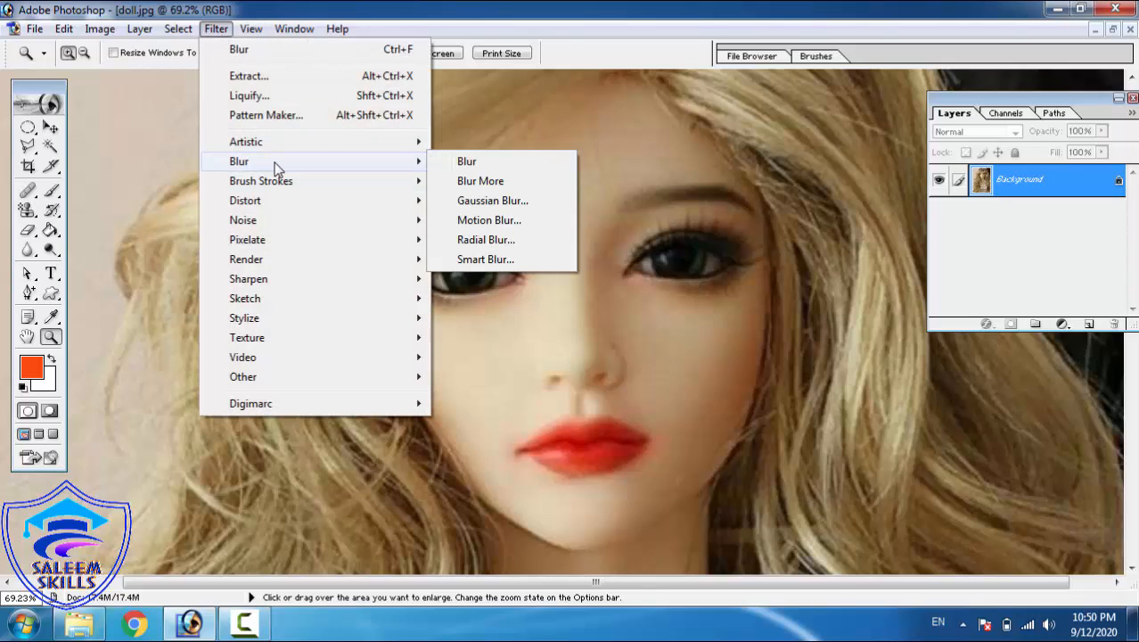
{"action": "left_click", "coordinate": [475, 182]}
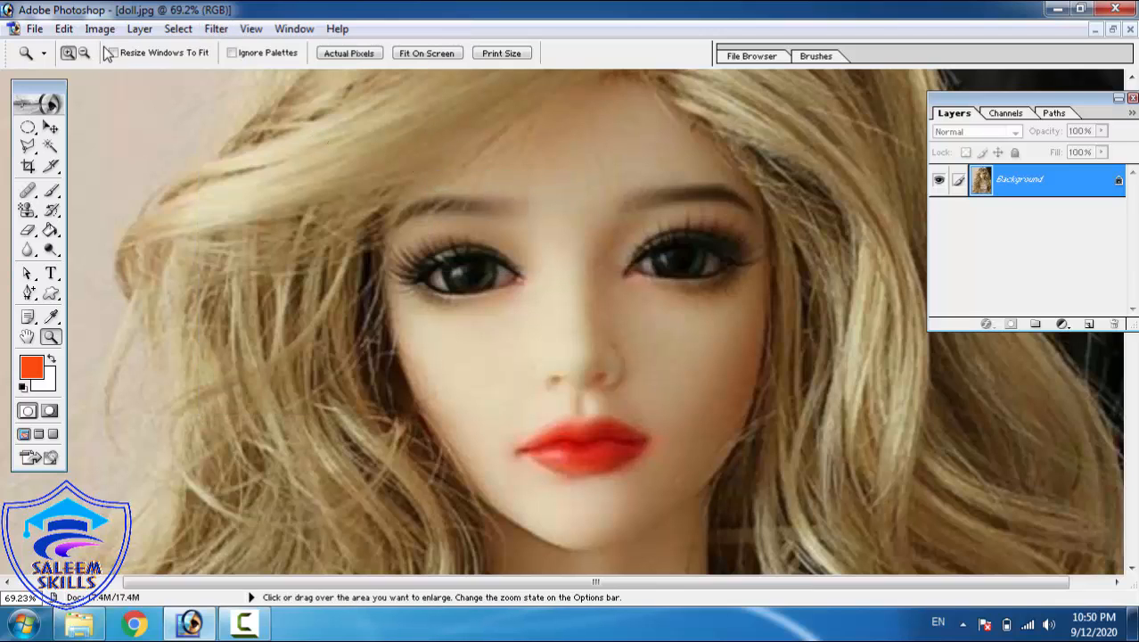
- Apply Blur More to the photo again, repeat the filter, and undo the blurring
{"action": "left_click", "coordinate": [217, 30]}
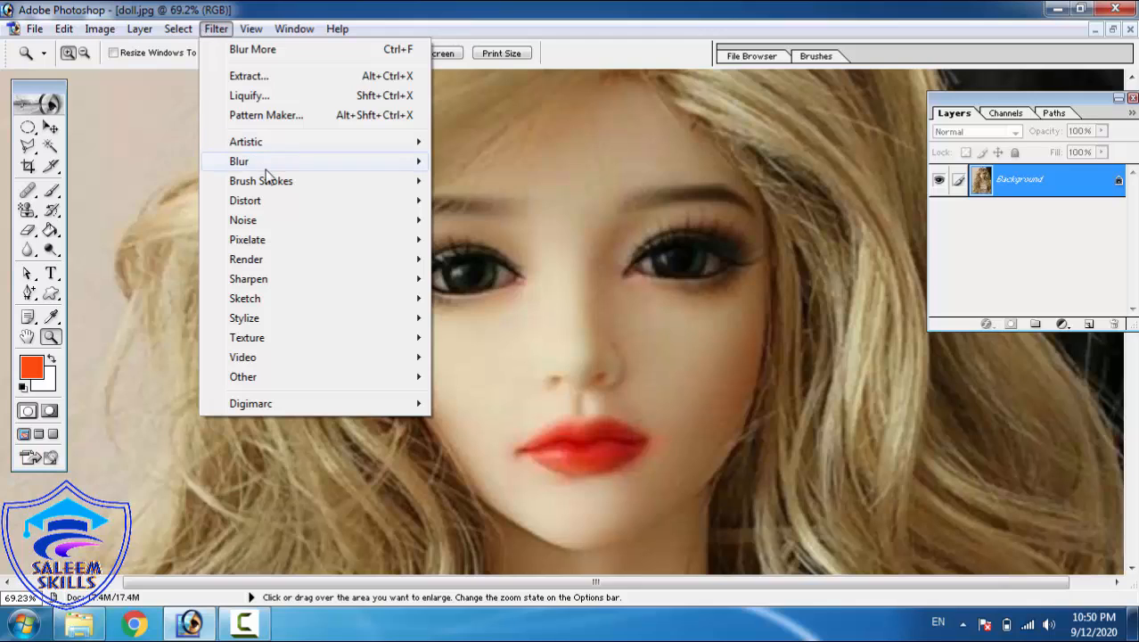
{"action": "mouse_move", "coordinate": [266, 166]}
{"action": "left_click", "coordinate": [477, 182]}
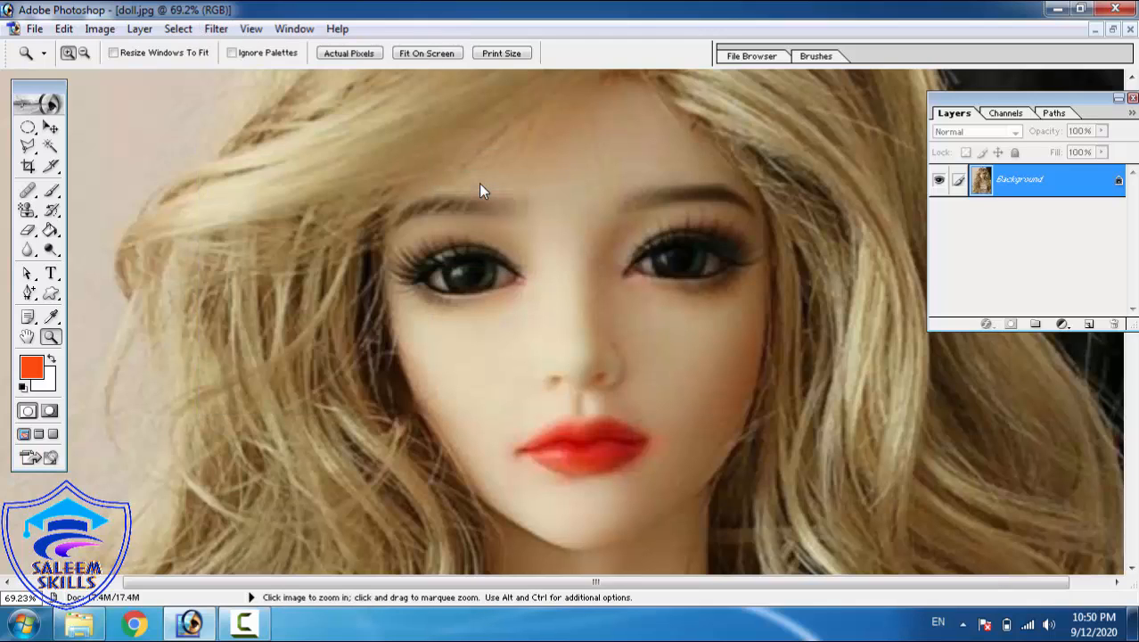
{"action": "key", "text": "ctrl+f"}
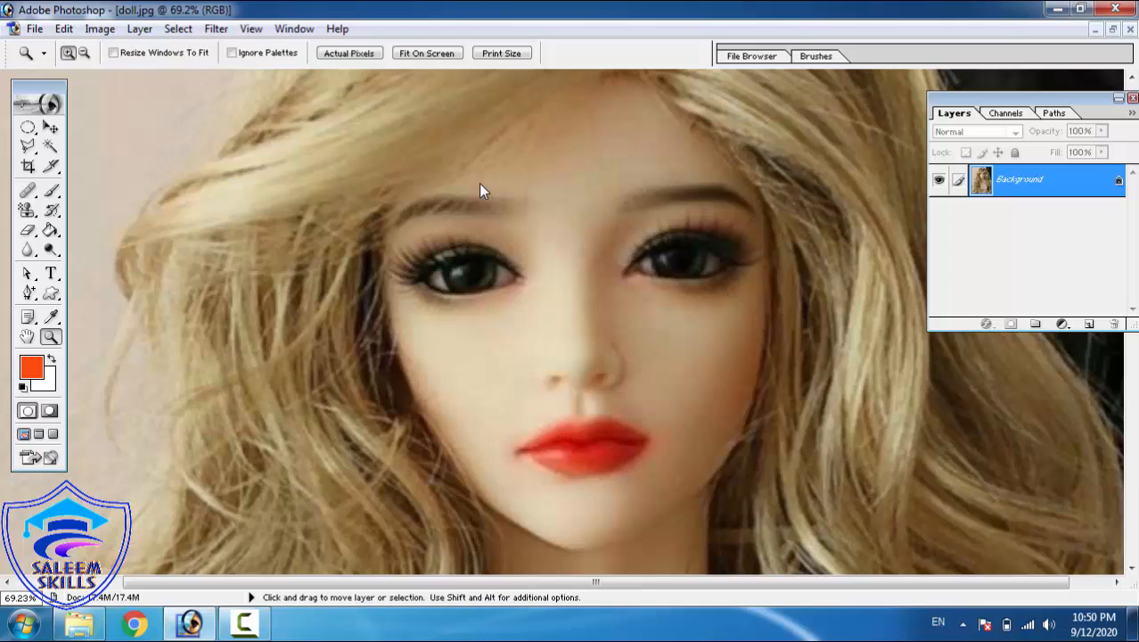
{"action": "key", "text": "alt"}
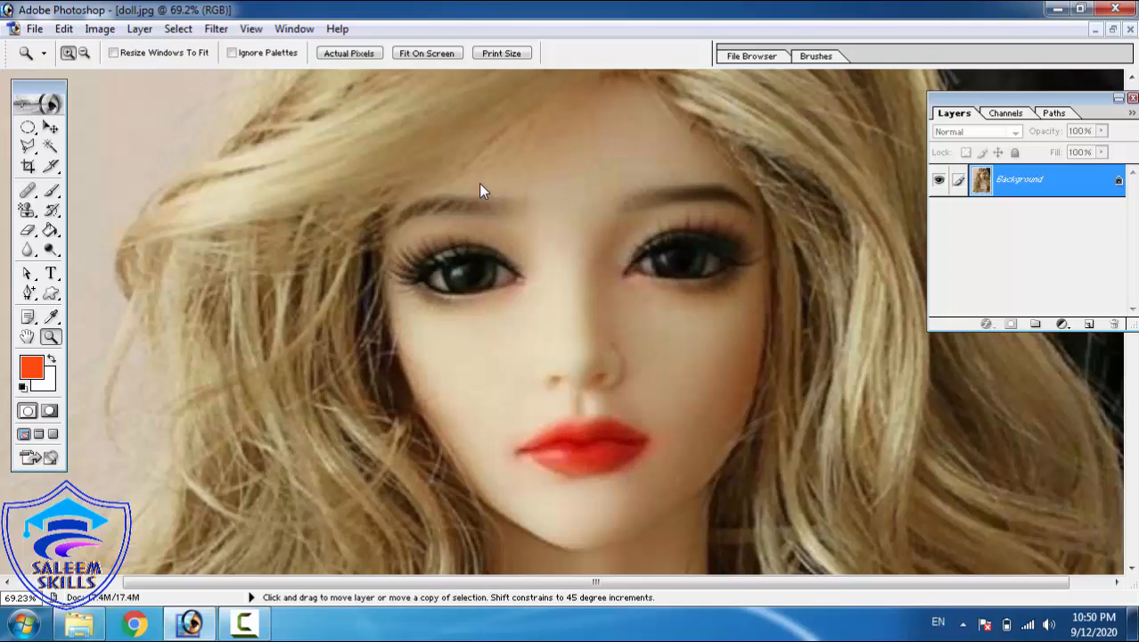
{"action": "key", "text": "ctrl+z"}
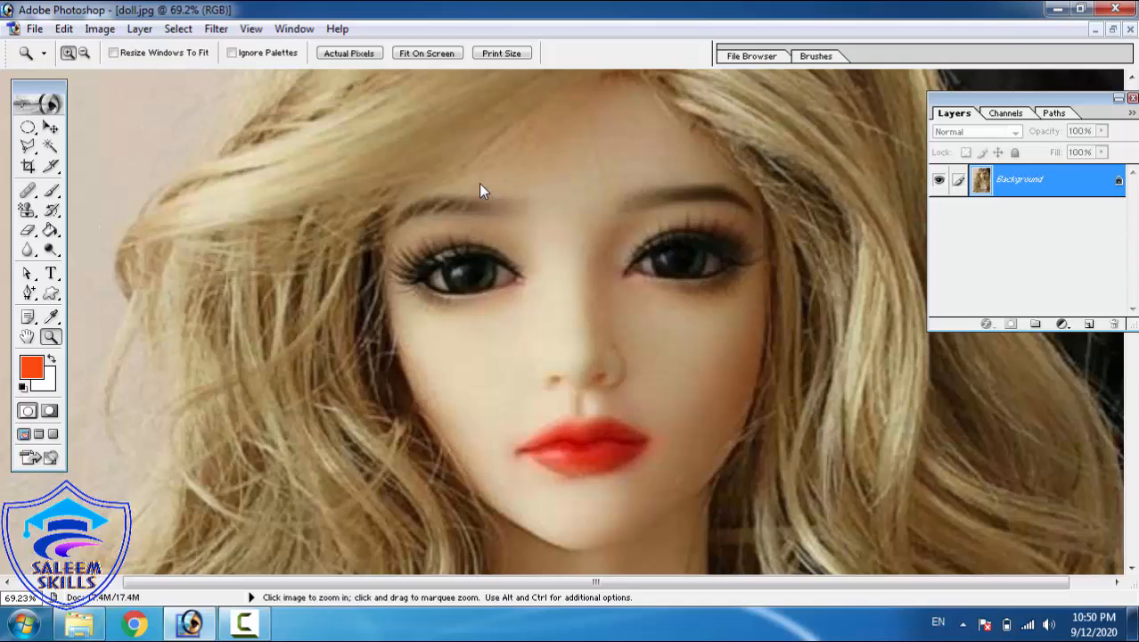
{"action": "left_click", "coordinate": [215, 29]}
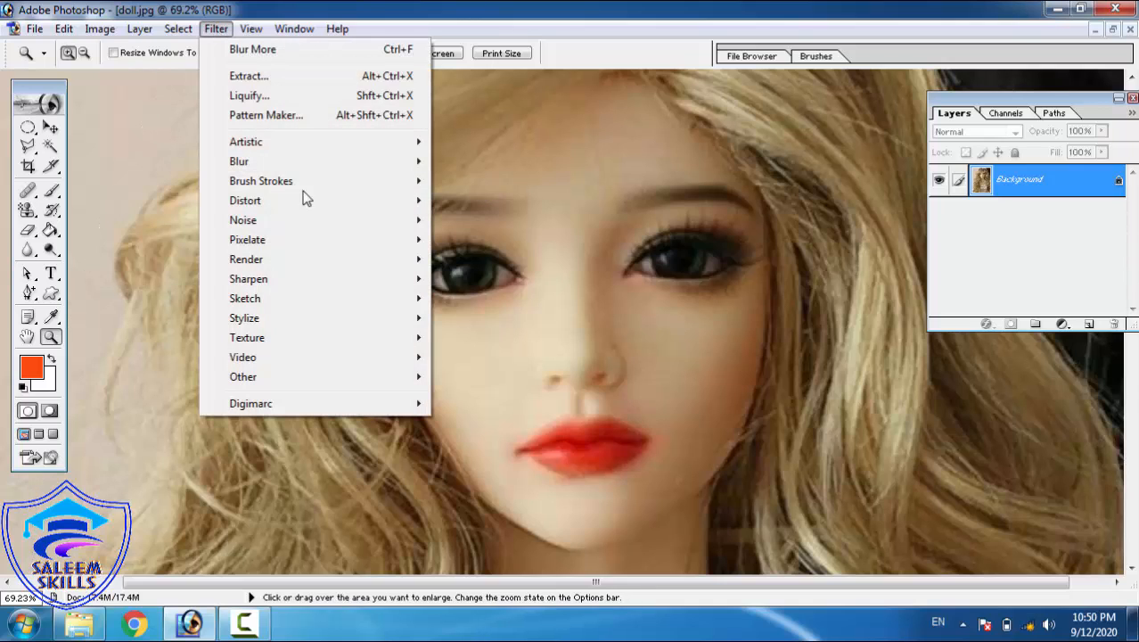
{"action": "mouse_move", "coordinate": [294, 160]}
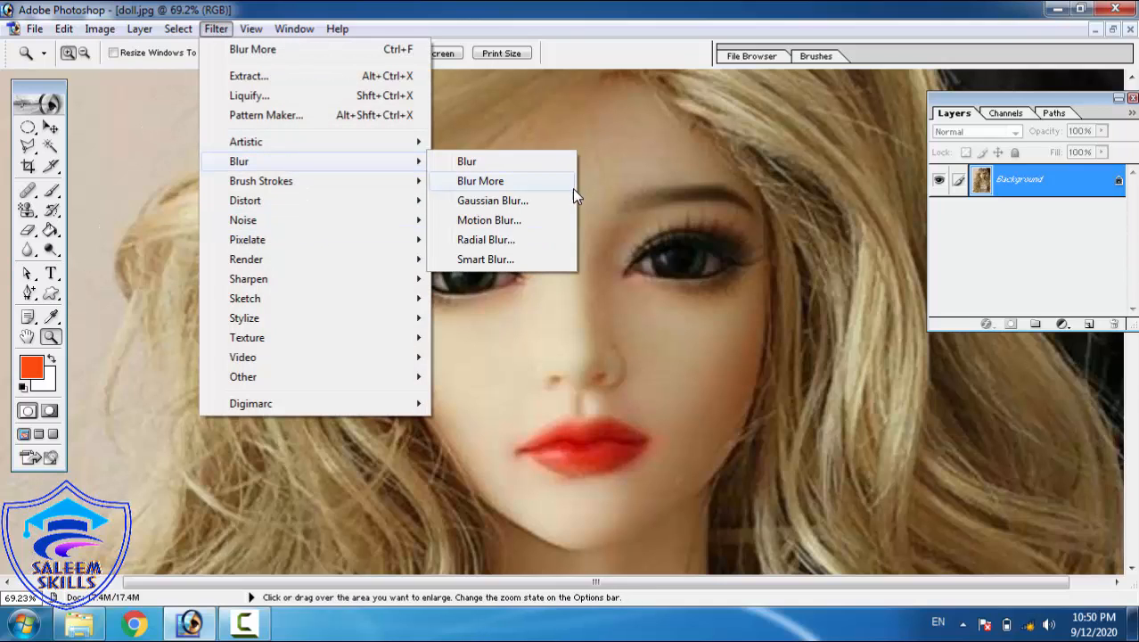
{"action": "left_click", "coordinate": [512, 205]}
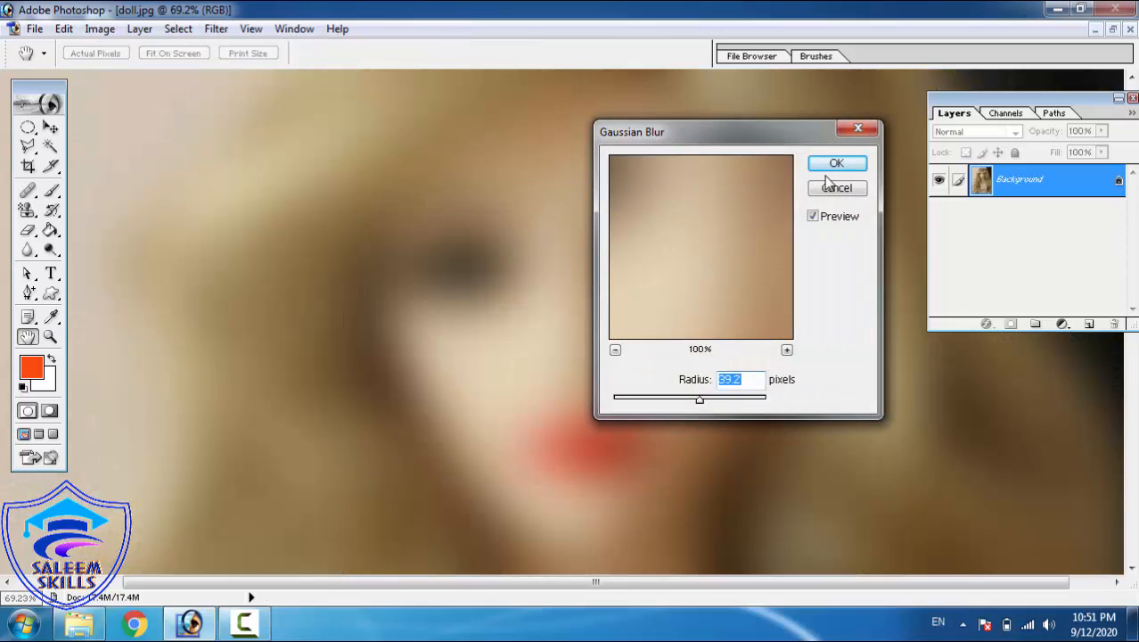
{"action": "left_click", "coordinate": [835, 188]}
{"action": "key", "text": "z"}
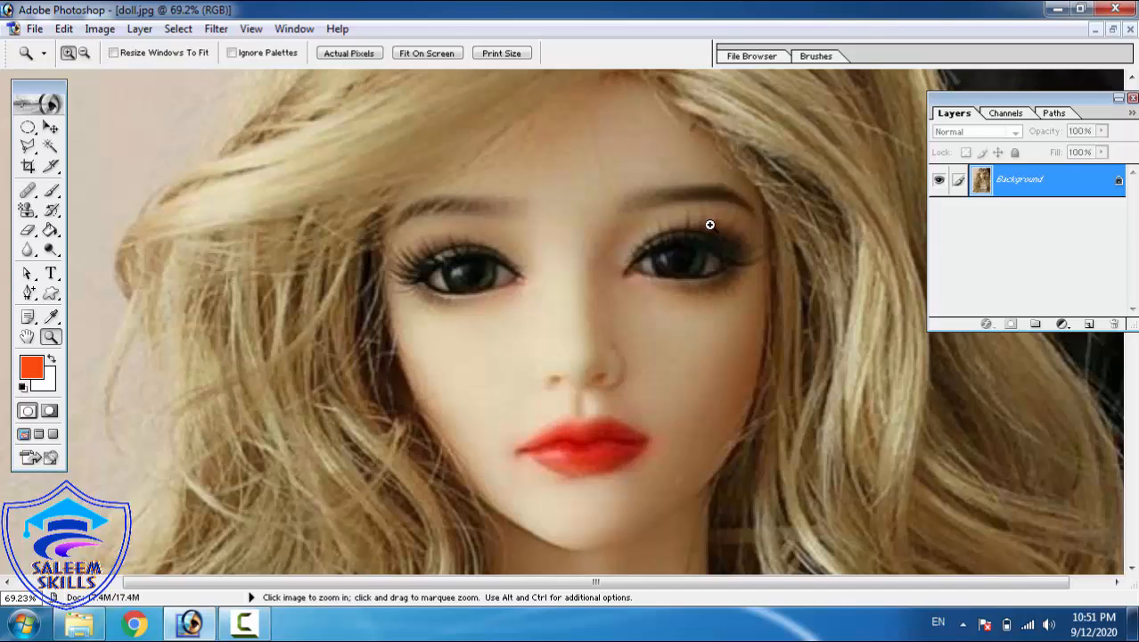
- Start a Gaussian Blur on the doll photo with the whole image in view and lower its radius to 0.1 pixels
{"action": "right_click", "coordinate": [710, 225]}
{"action": "left_click", "coordinate": [727, 237]}
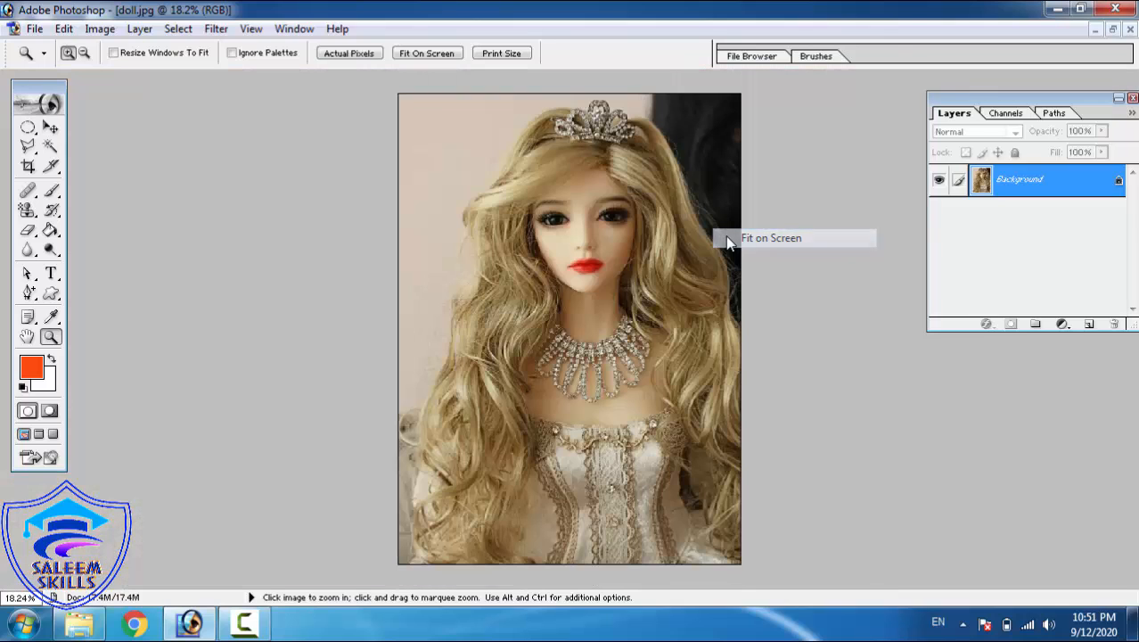
{"action": "left_click", "coordinate": [215, 29]}
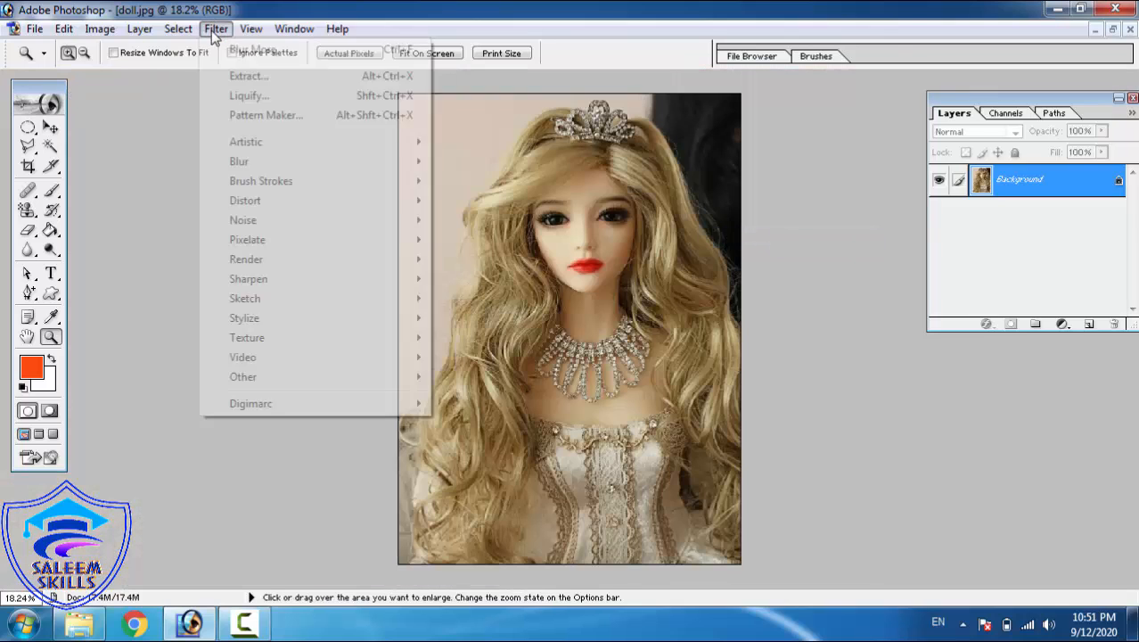
{"action": "mouse_move", "coordinate": [268, 162]}
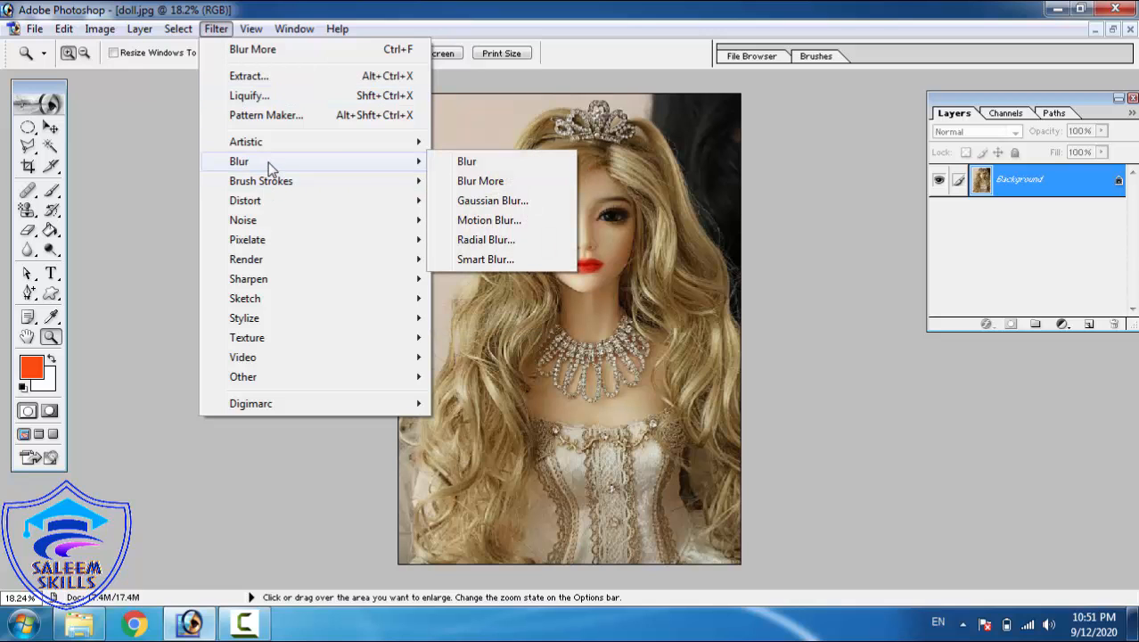
{"action": "left_click", "coordinate": [505, 199]}
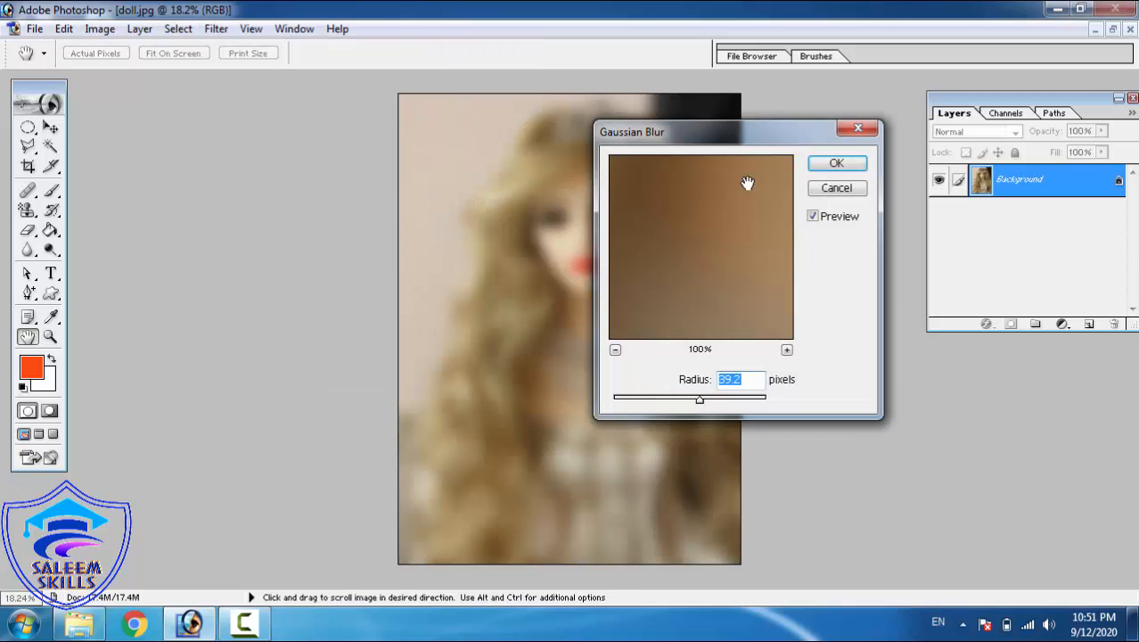
{"action": "left_click_drag", "start_coordinate": [750, 142], "coordinate": [939, 88]}
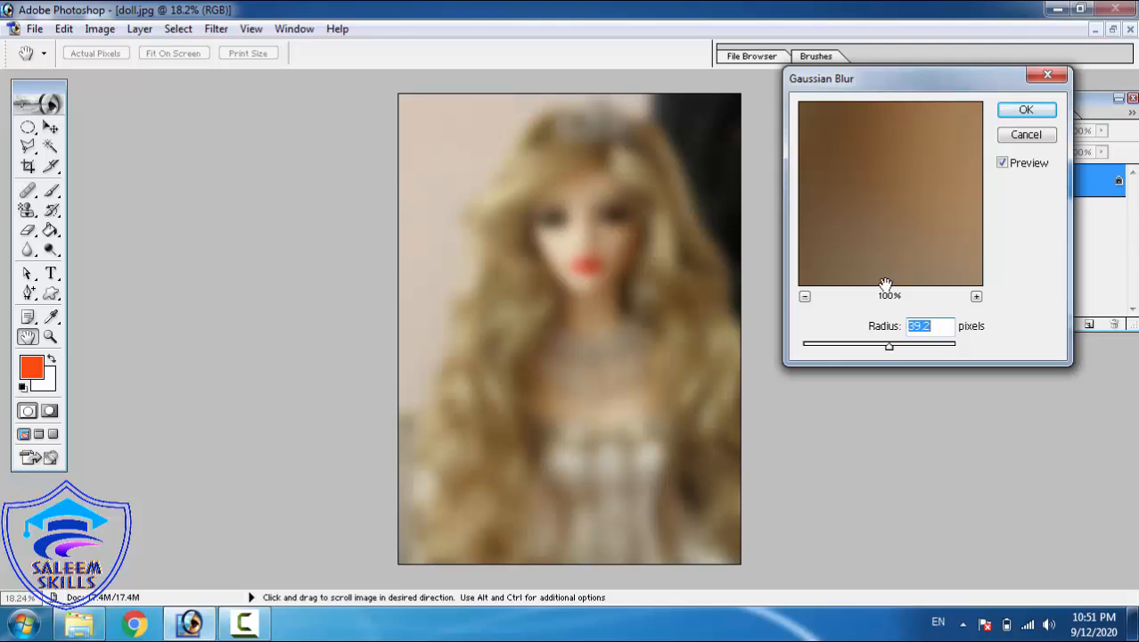
{"action": "left_click", "coordinate": [868, 347]}
{"action": "left_click_drag", "start_coordinate": [869, 347], "coordinate": [803, 351]}
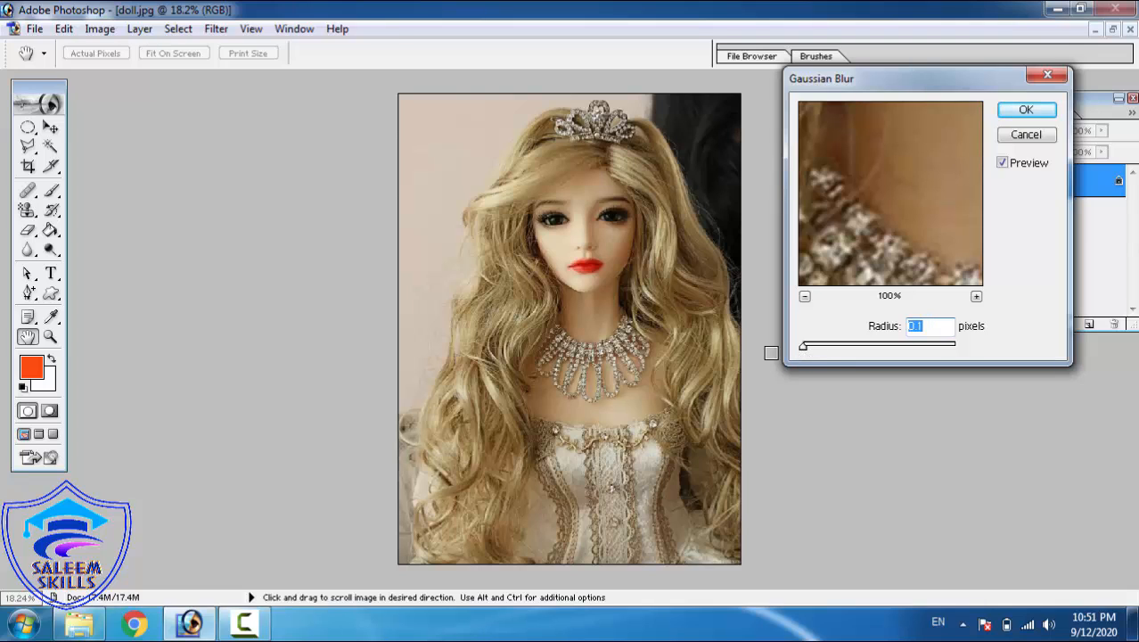
- Raise the Gaussian Blur radius gradually to 33.9 pixels, apply it to the photo, and undo the blur
{"action": "left_click", "coordinate": [817, 349]}
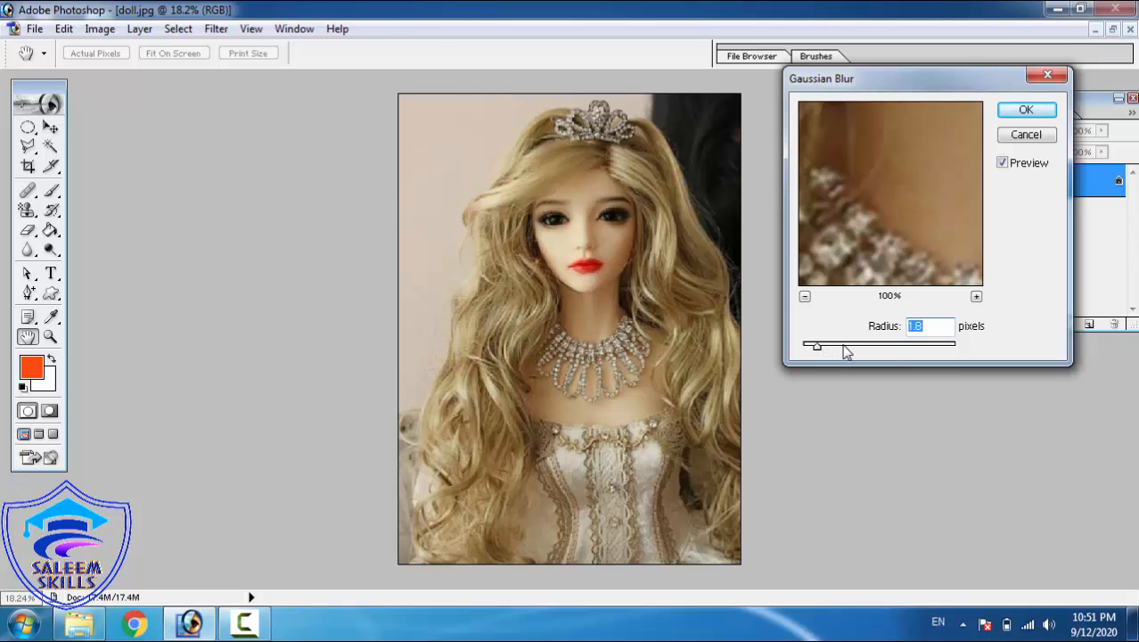
{"action": "left_click", "coordinate": [845, 346]}
{"action": "left_click", "coordinate": [859, 348]}
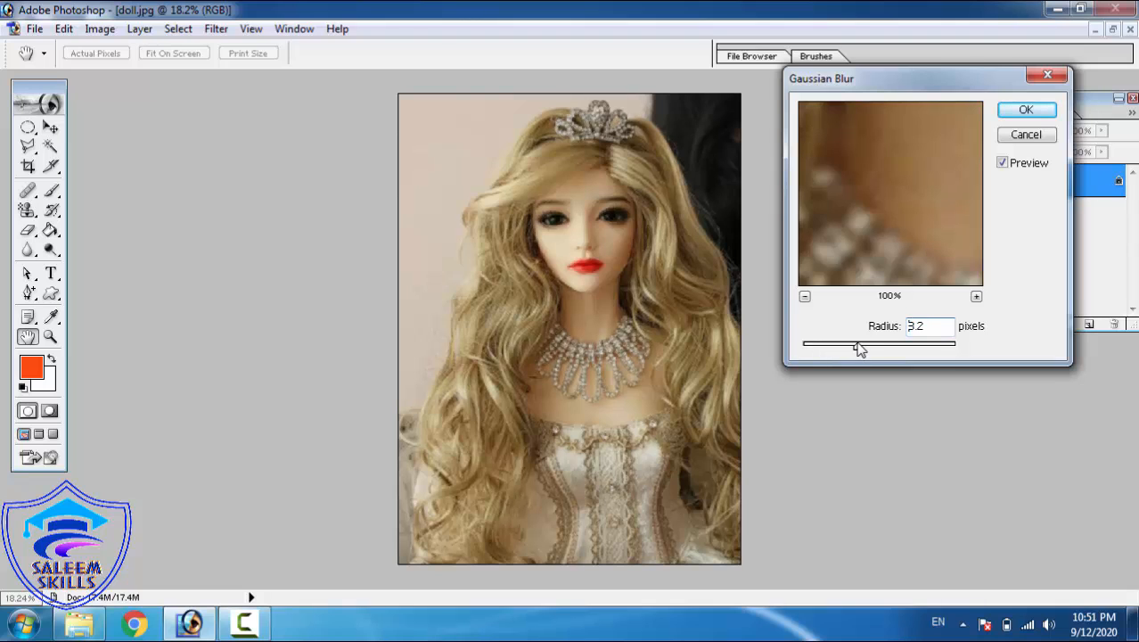
{"action": "left_click", "coordinate": [877, 348]}
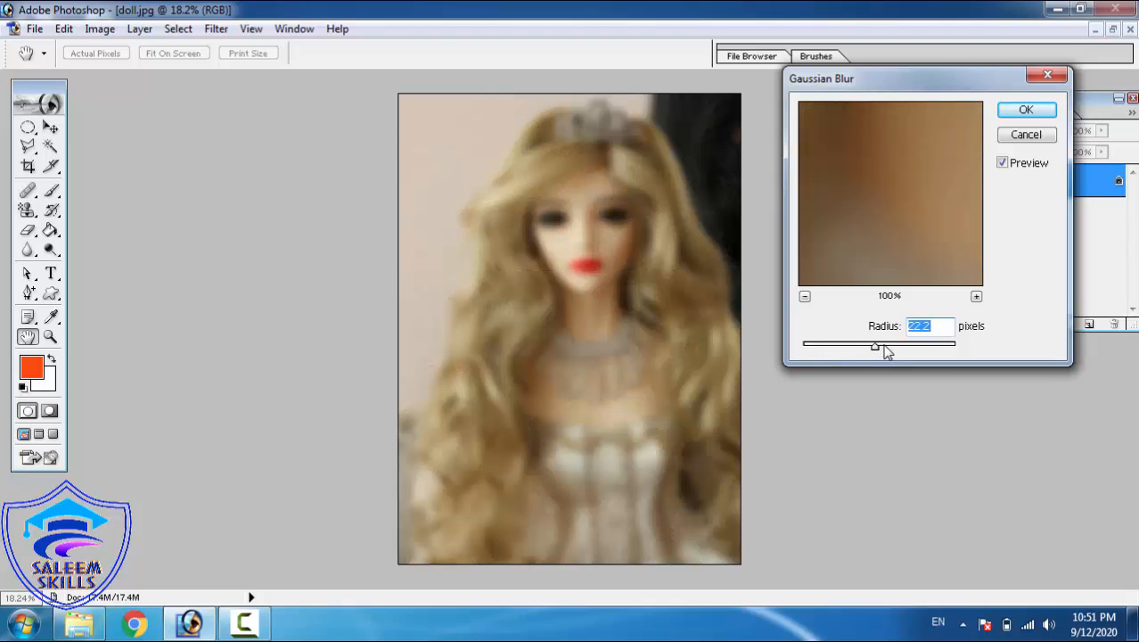
{"action": "left_click", "coordinate": [886, 348]}
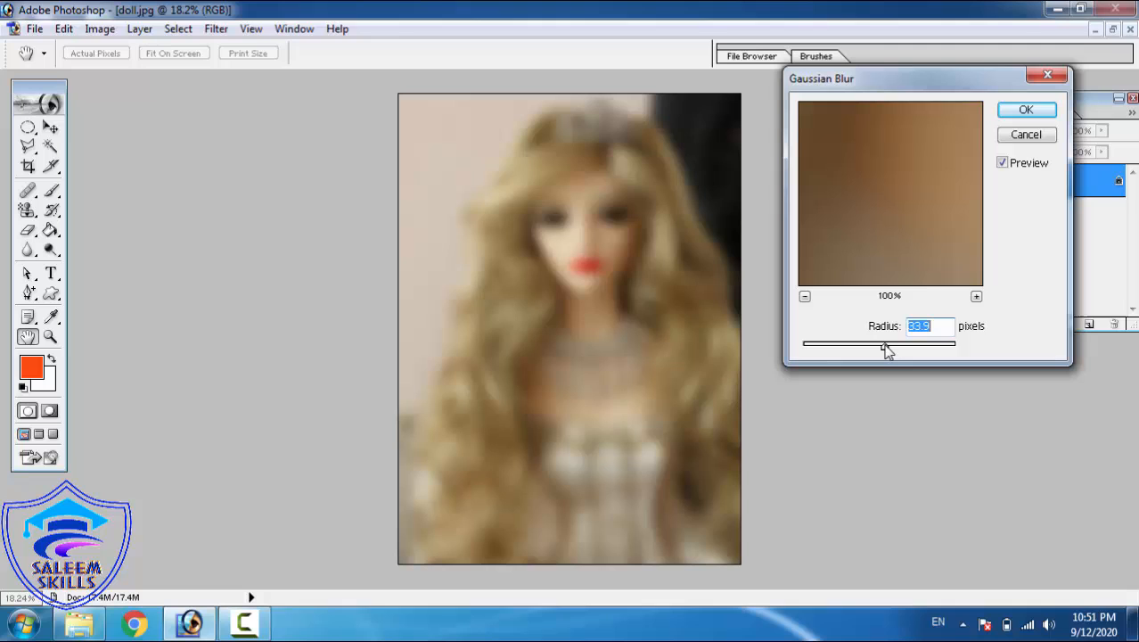
{"action": "left_click", "coordinate": [1025, 110]}
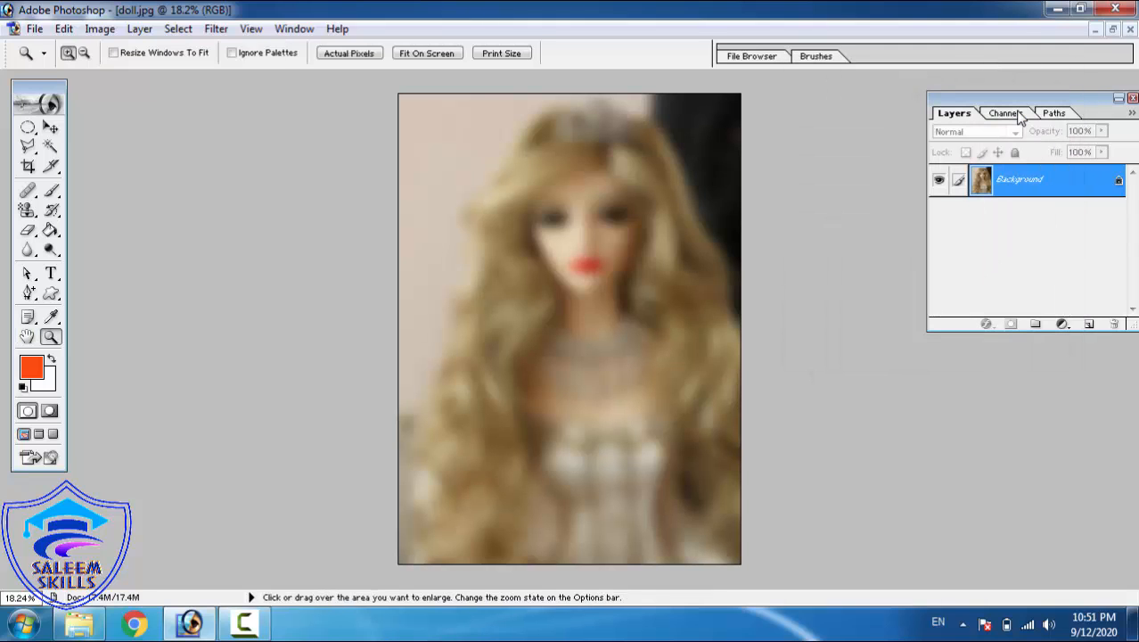
{"action": "key", "text": "ctrl+z"}
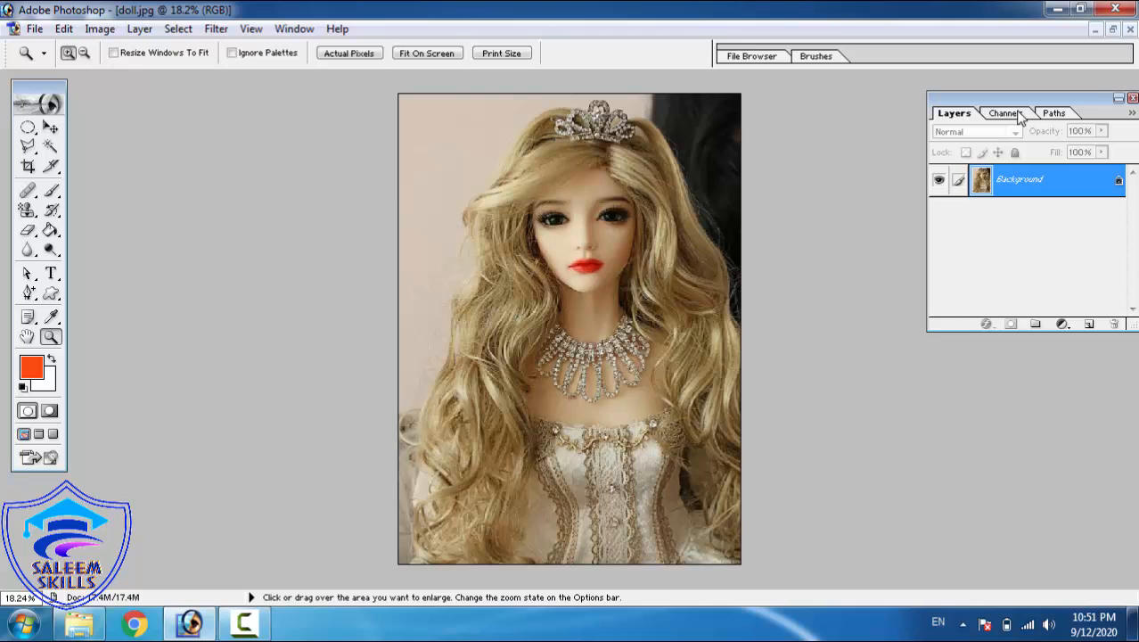
- Switch to the document IMG-20191217-WA0000.jpg and close it without saving the changes
{"action": "key", "text": "ctrl+Tab"}
{"action": "key", "text": "ctrl+Tab"}
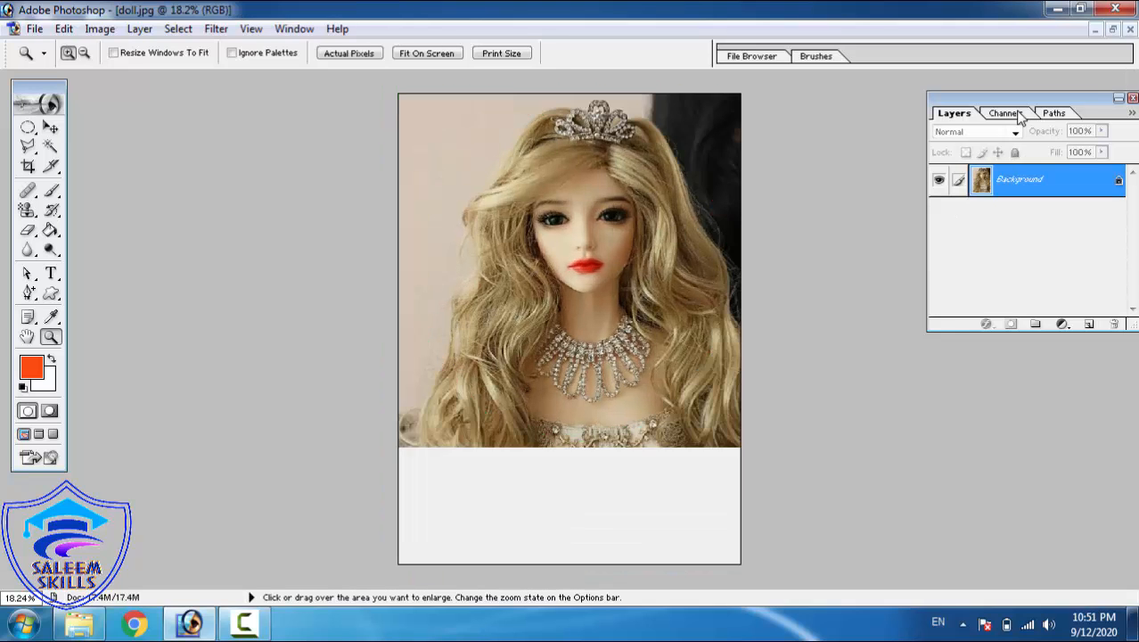
{"action": "key", "text": "ctrl+Tab"}
{"action": "key", "text": "ctrl+Tab"}
{"action": "key", "text": "ctrl+Tab"}
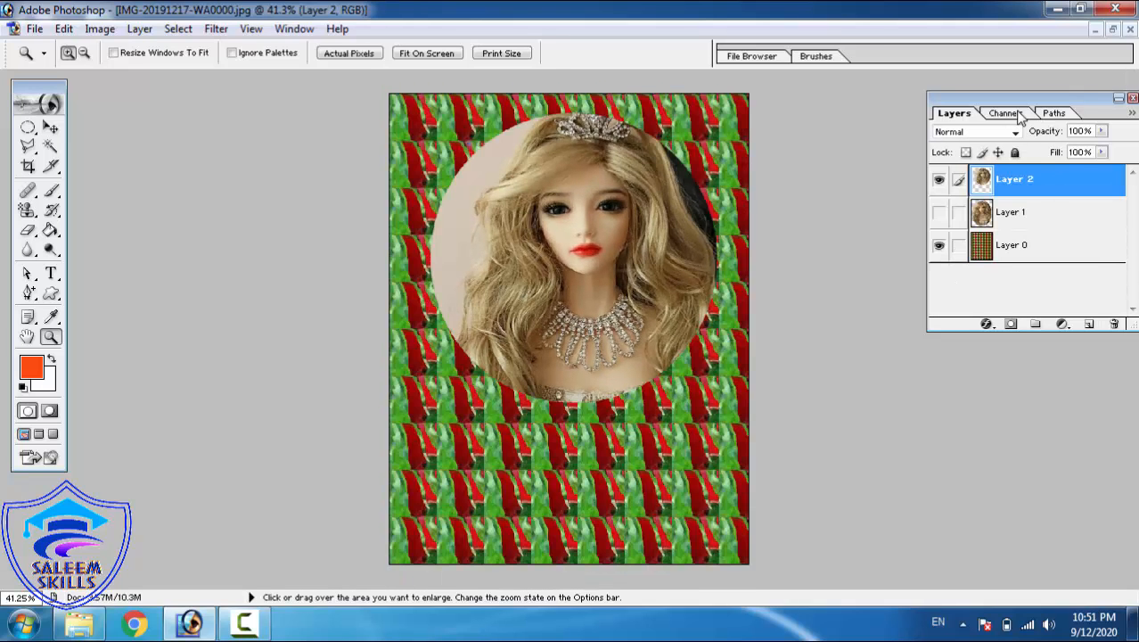
{"action": "key", "text": "ctrl+w"}
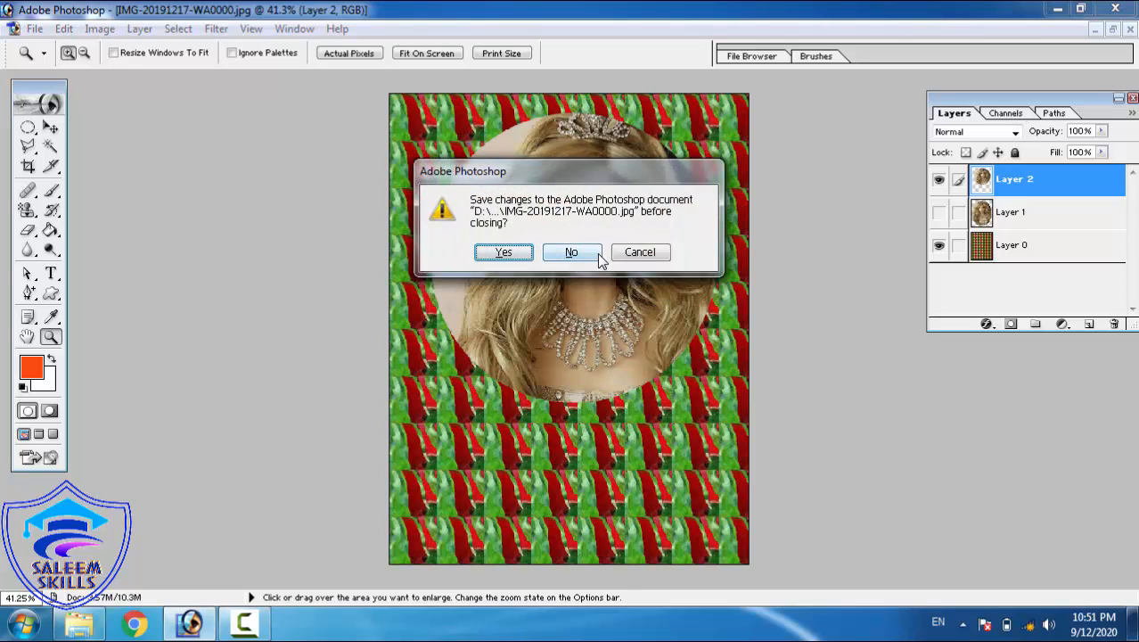
{"action": "left_click", "coordinate": [571, 253]}
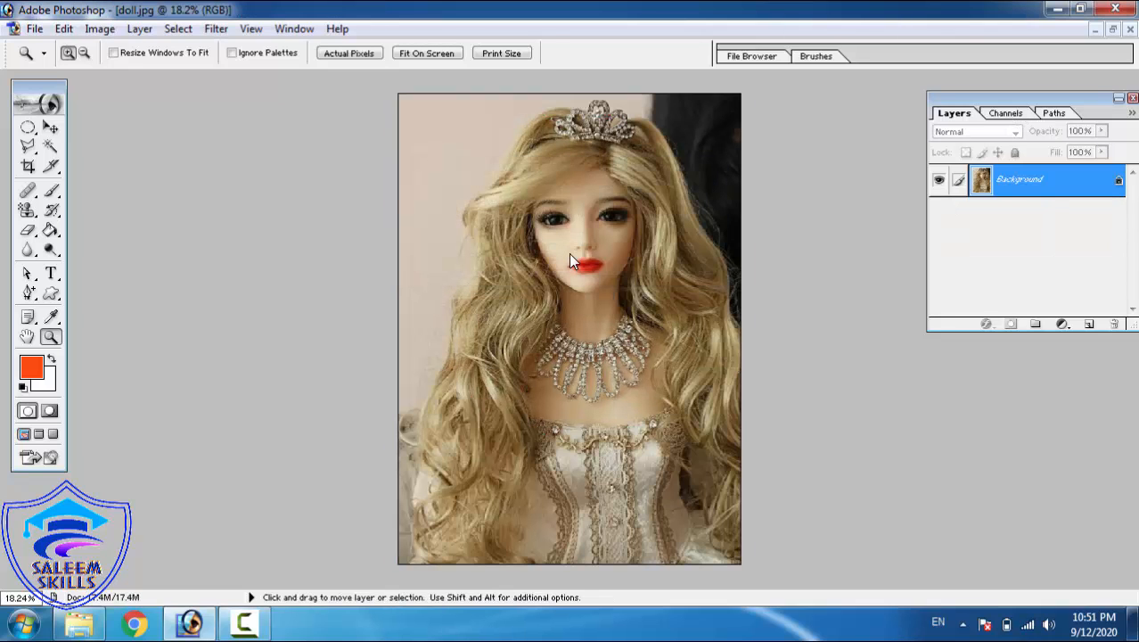
- Open the red rose image IMG-20191217-WA0000.jpg from New folder (3) and maximize its document window
{"action": "key", "text": "ctrl+o"}
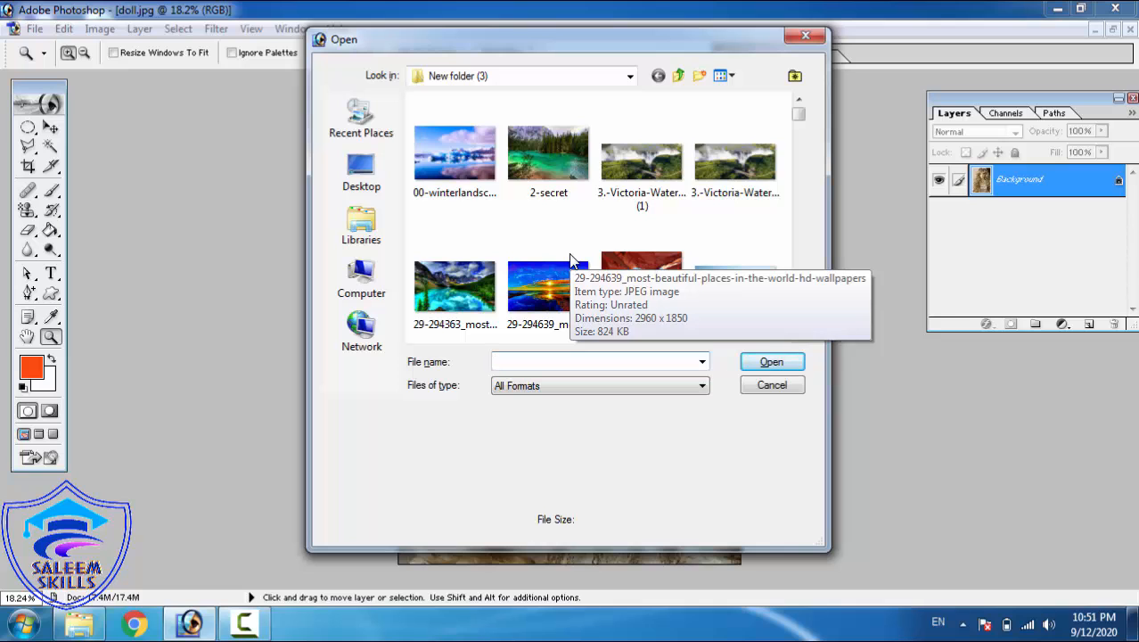
{"action": "left_click", "coordinate": [560, 256]}
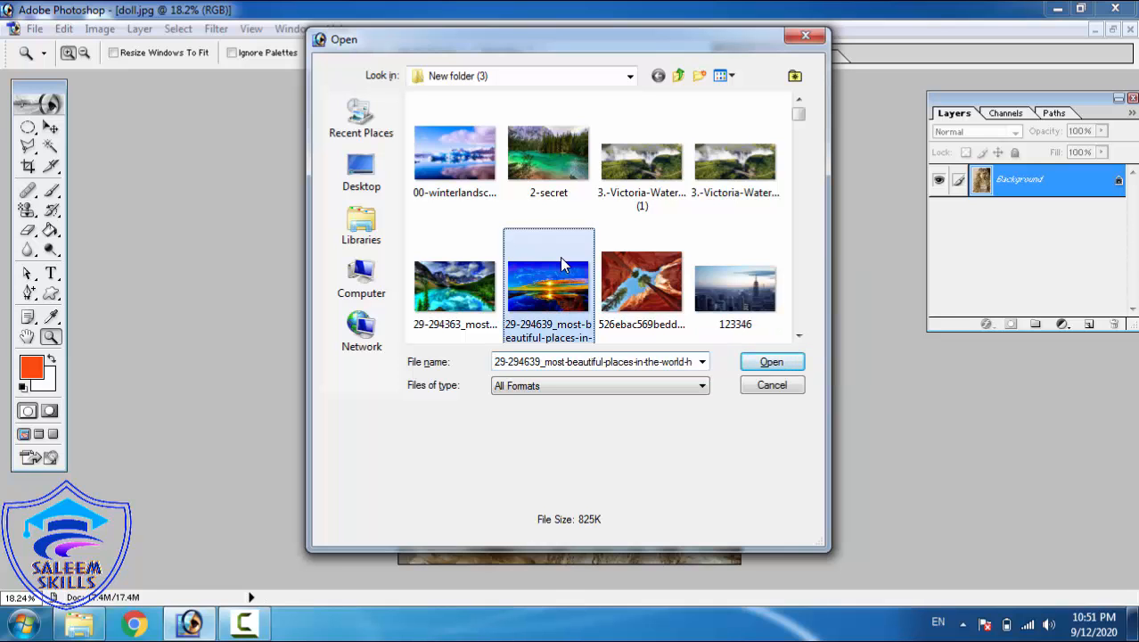
{"action": "key", "text": "Down"}
{"action": "key", "text": "Down"}
{"action": "key", "text": "Down"}
{"action": "key", "text": "Down"}
{"action": "key", "text": "Down"}
{"action": "key", "text": "Down"}
{"action": "key", "text": "Down"}
{"action": "key", "text": "Down"}
{"action": "key", "text": "Down"}
{"action": "key", "text": "Down"}
{"action": "key", "text": "Down"}
{"action": "key", "text": "Down"}
{"action": "key", "text": "Down"}
{"action": "key", "text": "Down"}
{"action": "key", "text": "Down"}
{"action": "key", "text": "Down"}
{"action": "key", "text": "Down"}
{"action": "key", "text": "Down"}
{"action": "key", "text": "Down"}
{"action": "key", "text": "Down"}
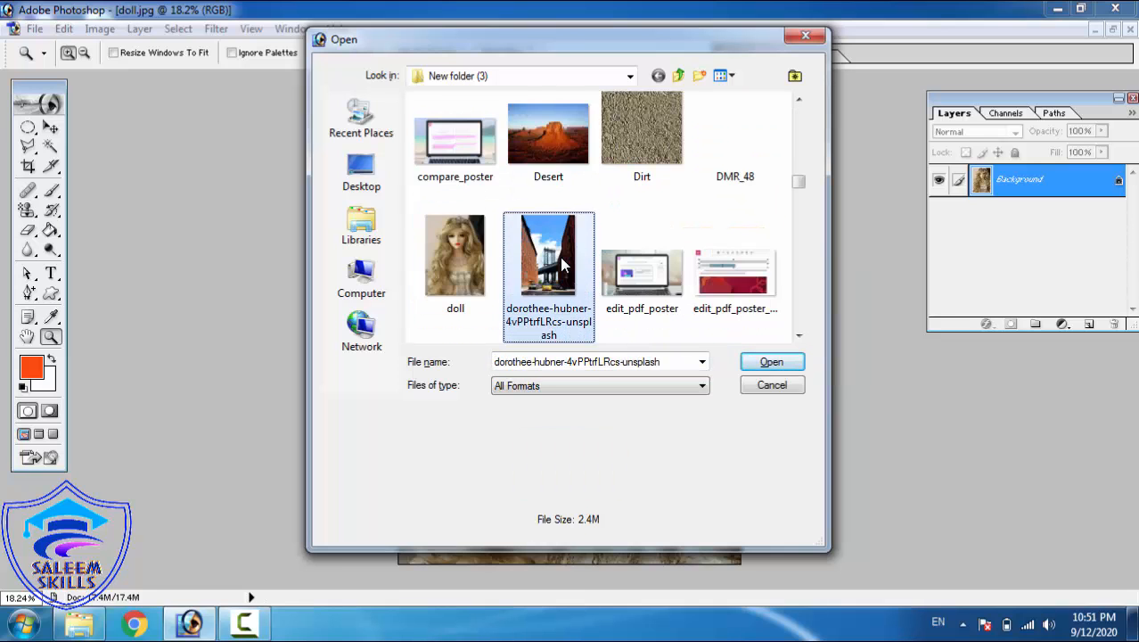
{"action": "key", "text": "Down"}
{"action": "key", "text": "Down"}
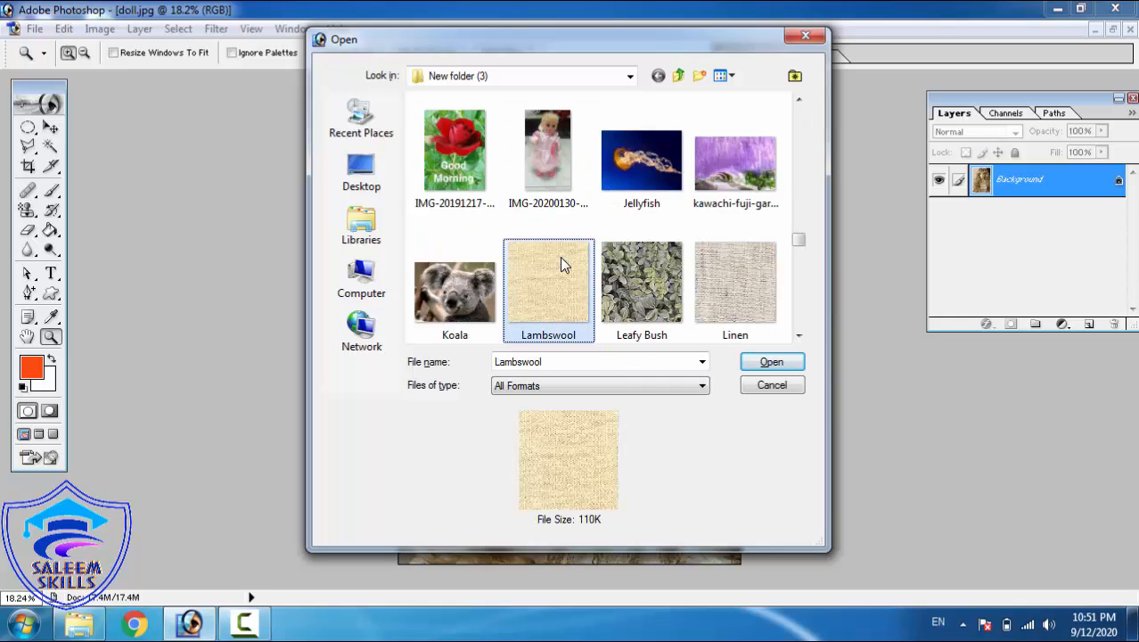
{"action": "key", "text": "Up"}
{"action": "key", "text": "Left"}
{"action": "key", "text": "Return"}
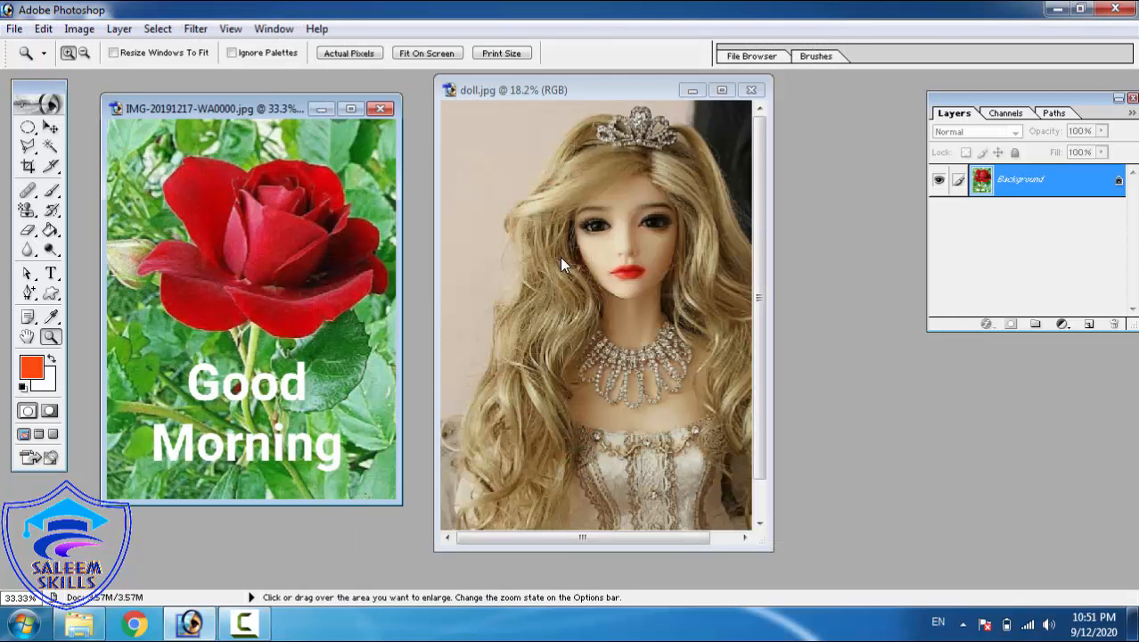
{"action": "left_click", "coordinate": [358, 109]}
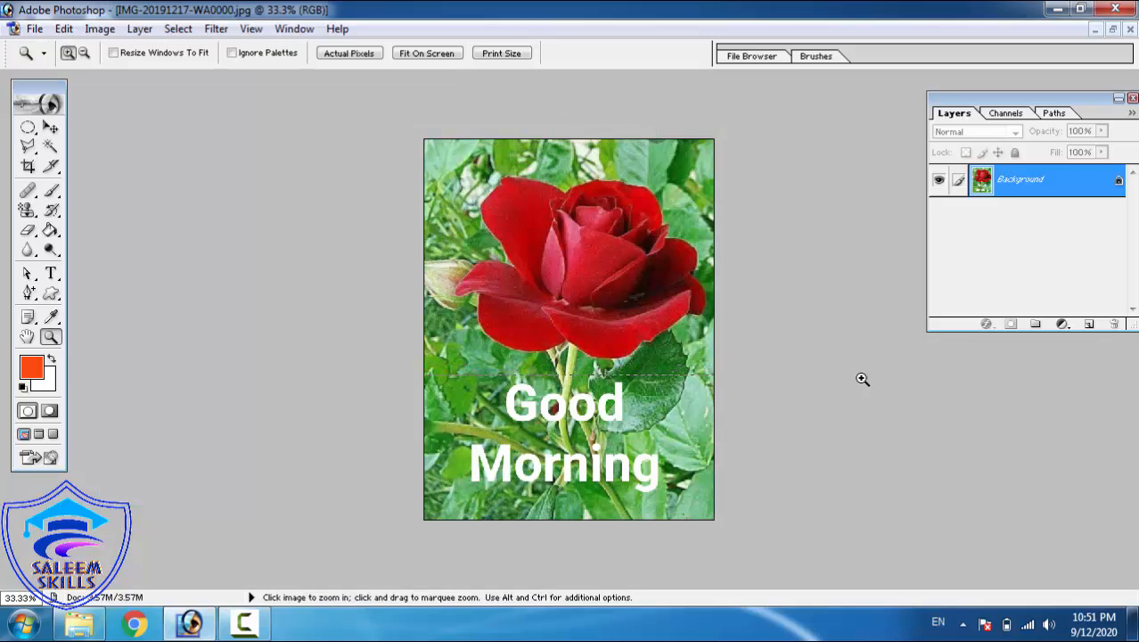
- Start a Polygonal Lasso outline at the top of the rose's upper-left petal and trace that petal's outer edge downward
{"action": "left_click", "coordinate": [879, 401]}
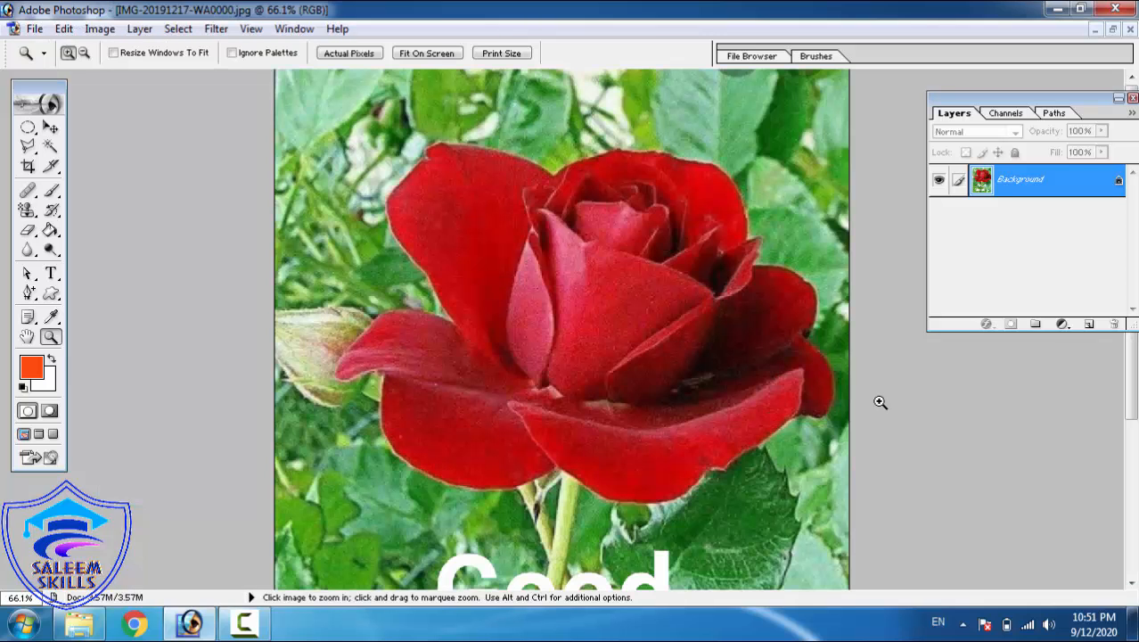
{"action": "left_click", "coordinate": [28, 147]}
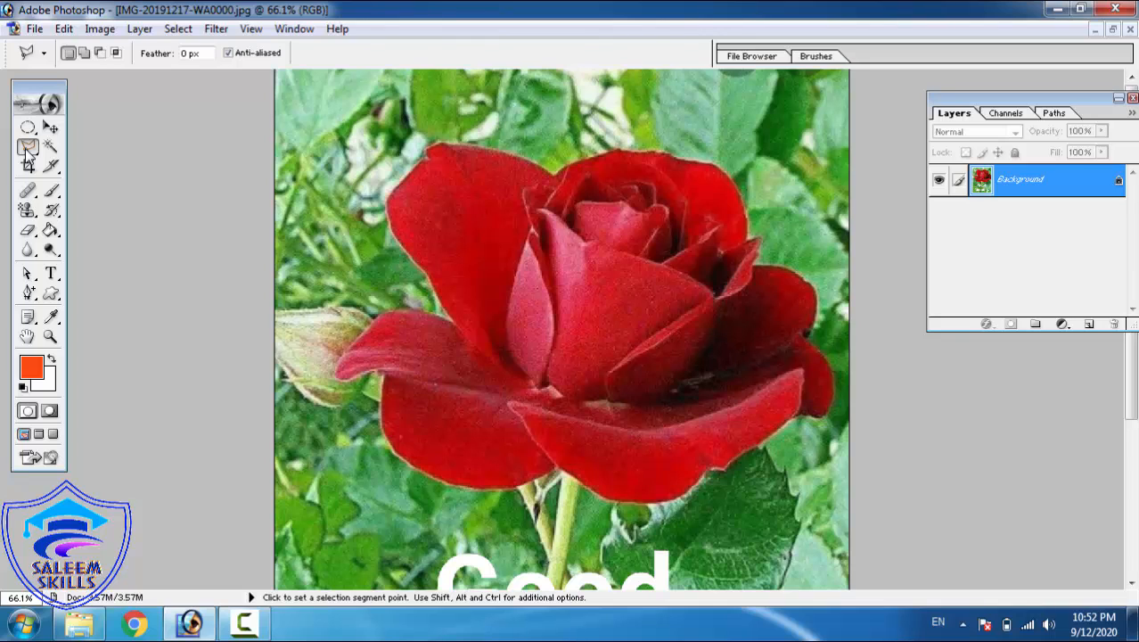
{"action": "left_click", "coordinate": [39, 157]}
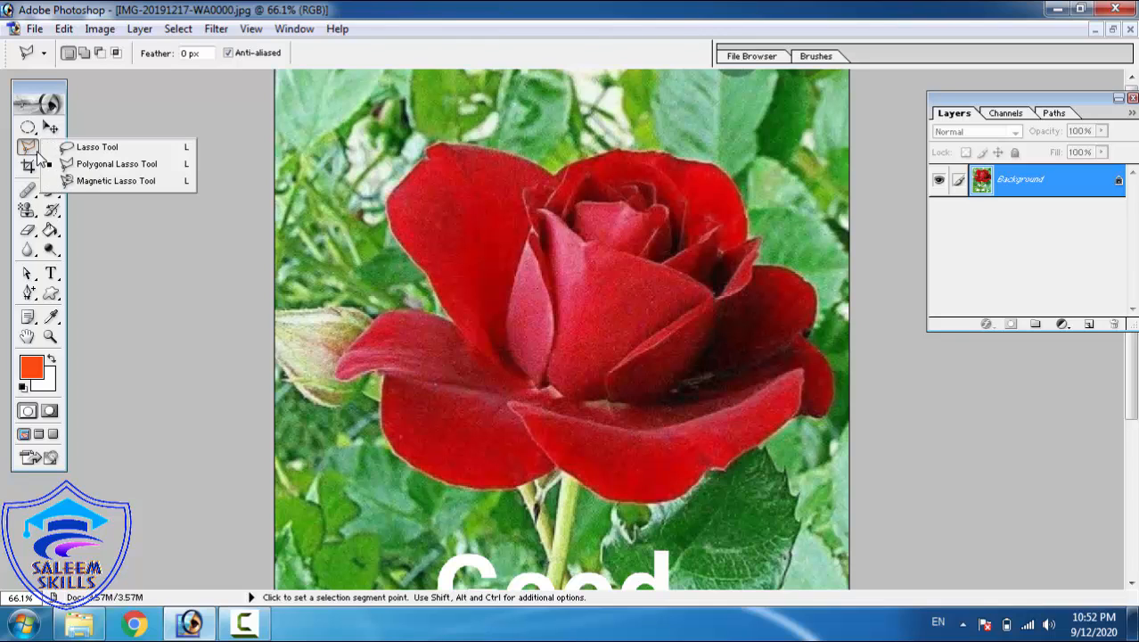
{"action": "left_click", "coordinate": [107, 166]}
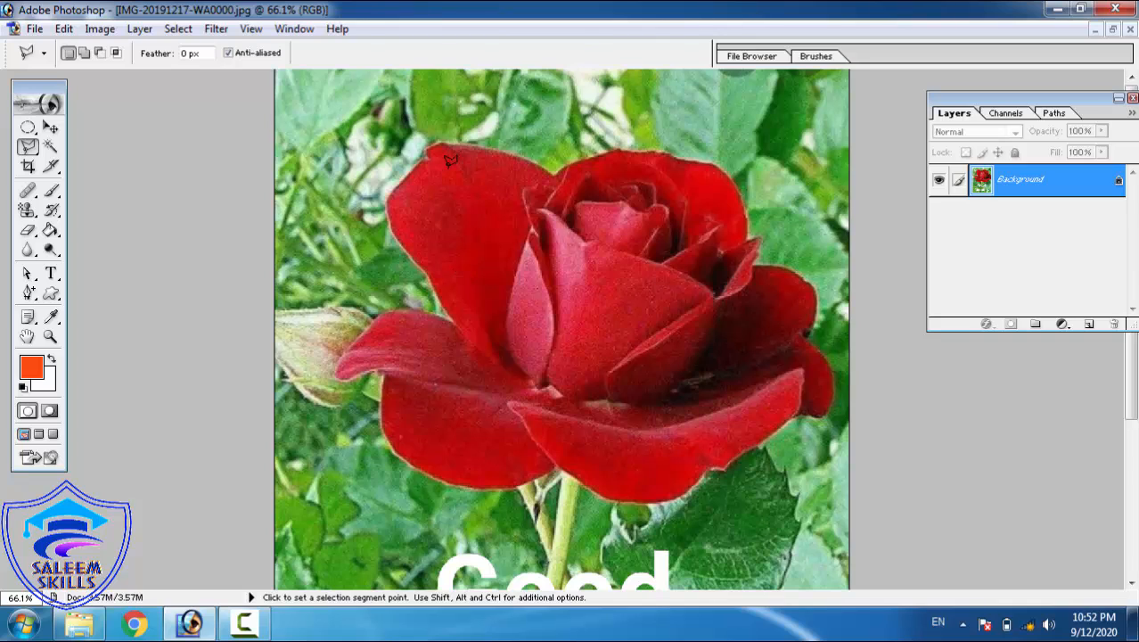
{"action": "left_click", "coordinate": [536, 158]}
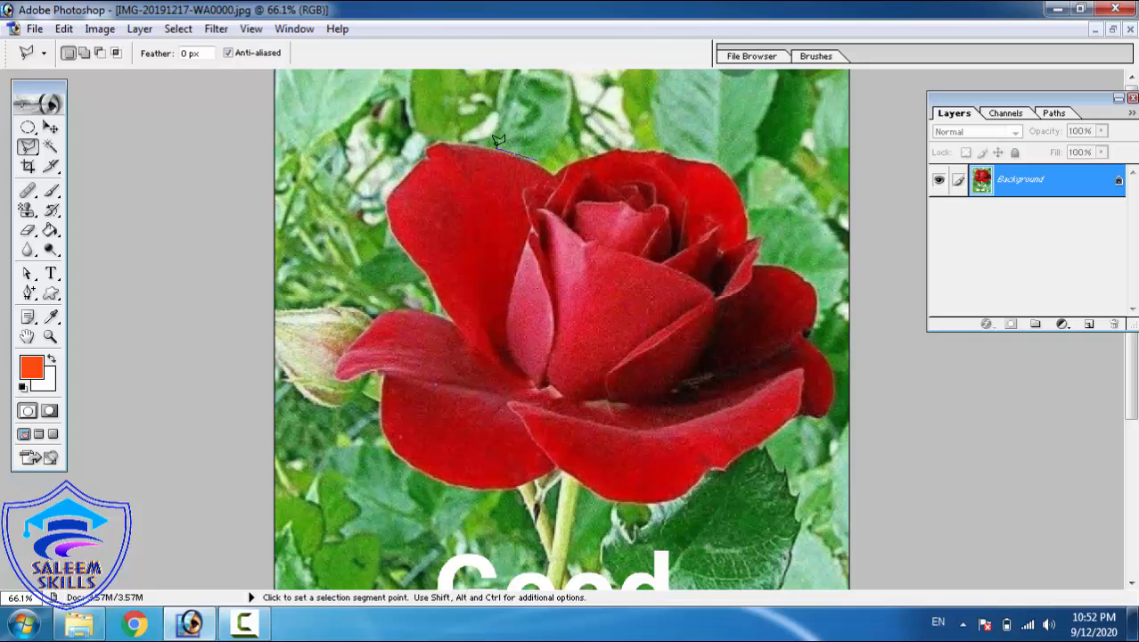
{"action": "left_click", "coordinate": [430, 140]}
{"action": "left_click", "coordinate": [384, 210]}
{"action": "left_click", "coordinate": [447, 313]}
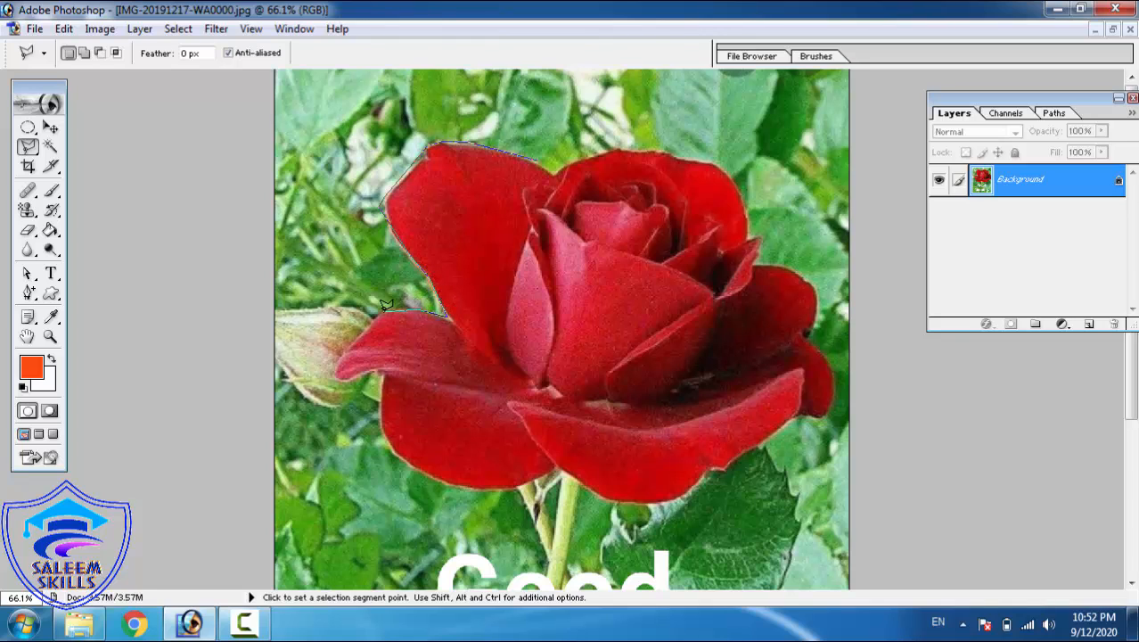
- Continue the lasso outline around the rose's left side petal and along the bottom of the lower-left petal
{"action": "left_click", "coordinate": [383, 311]}
{"action": "left_click", "coordinate": [366, 324]}
{"action": "left_click", "coordinate": [336, 377]}
{"action": "left_click", "coordinate": [381, 375]}
{"action": "left_click", "coordinate": [394, 448]}
{"action": "left_click", "coordinate": [411, 466]}
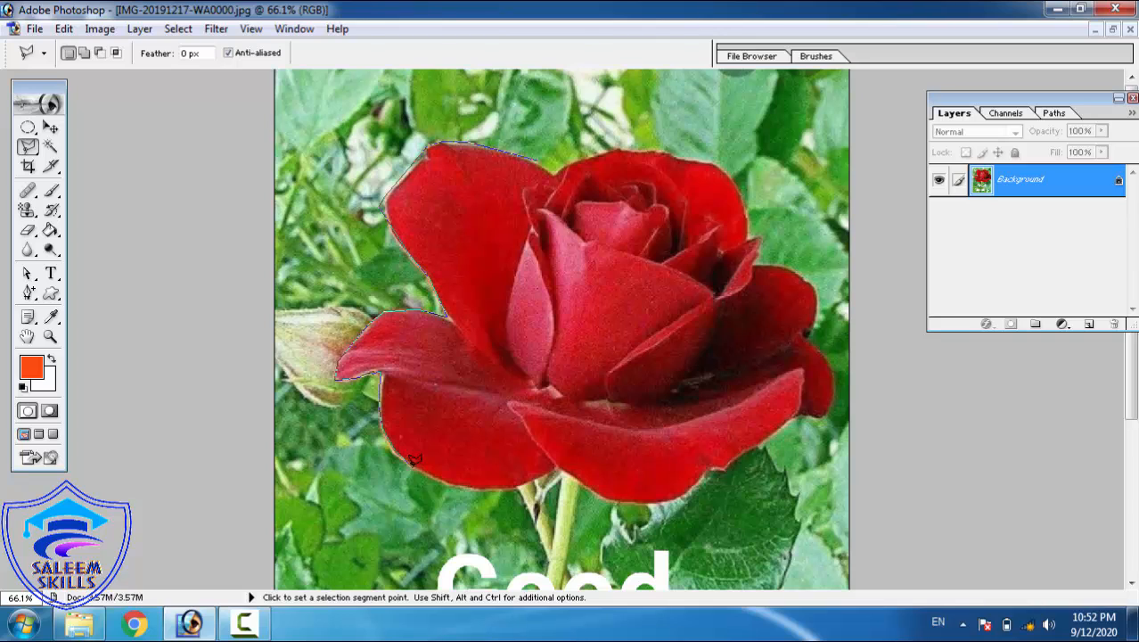
{"action": "left_click", "coordinate": [448, 484]}
{"action": "left_click", "coordinate": [495, 489]}
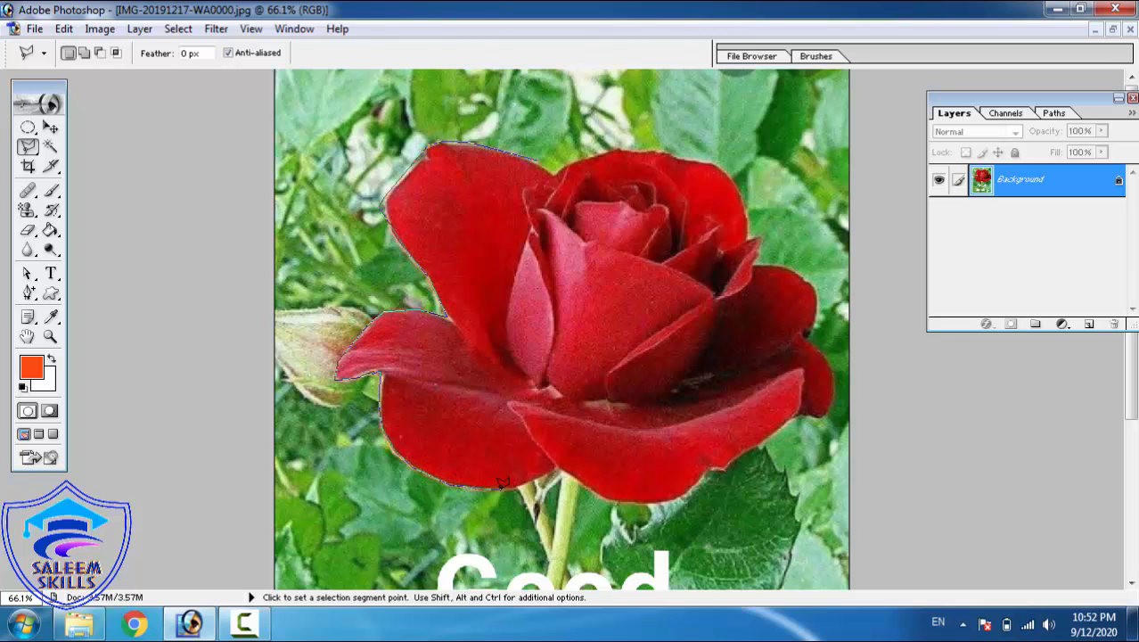
- Trace the underside of the rose's front petal with the lasso and close the selection straight across the flower
{"action": "left_click", "coordinate": [555, 471]}
{"action": "left_click", "coordinate": [600, 496]}
{"action": "left_click", "coordinate": [646, 498]}
{"action": "left_click", "coordinate": [711, 473]}
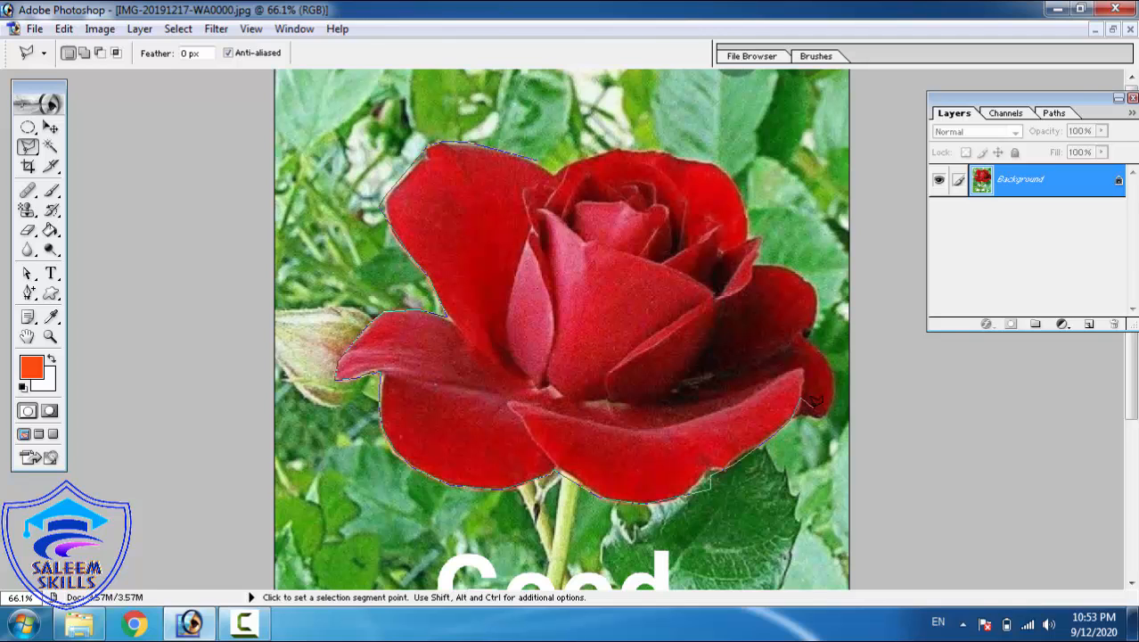
{"action": "double_click", "coordinate": [764, 432]}
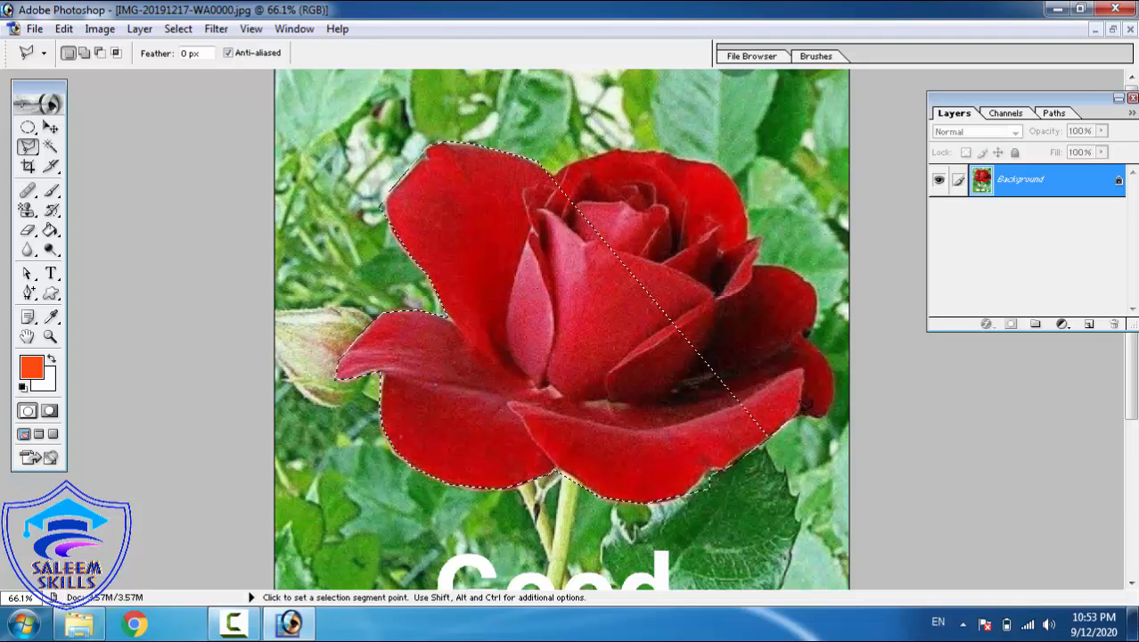
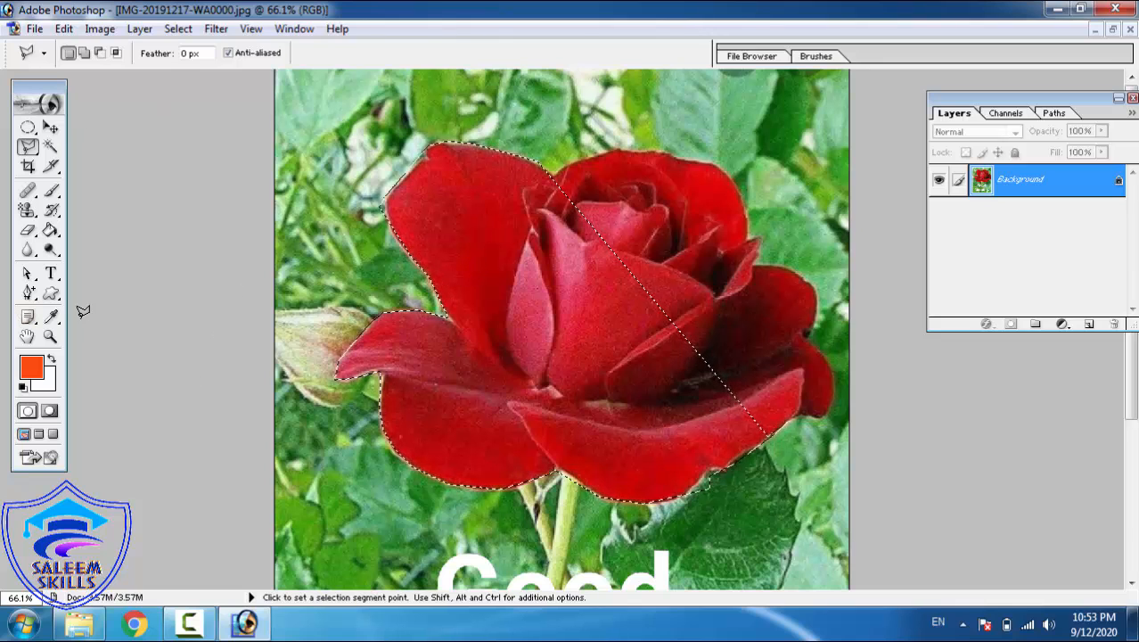
- Invert the selection and apply a Gaussian Blur with a radius of 11.5 pixels to the area outside the outlined petals
{"action": "left_click", "coordinate": [178, 29]}
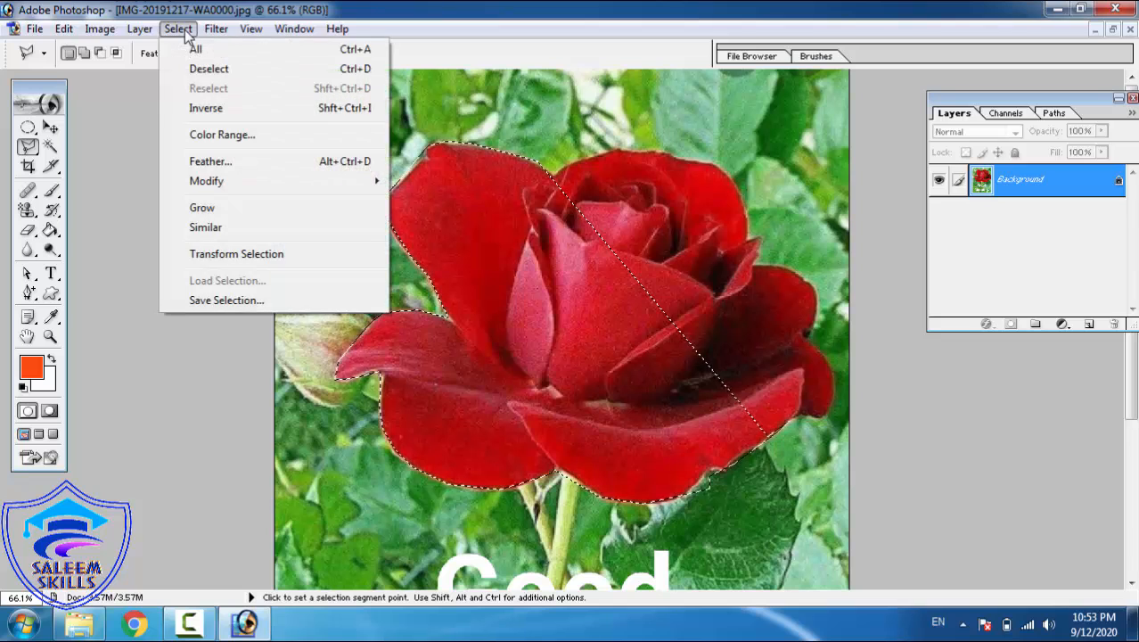
{"action": "left_click", "coordinate": [207, 108]}
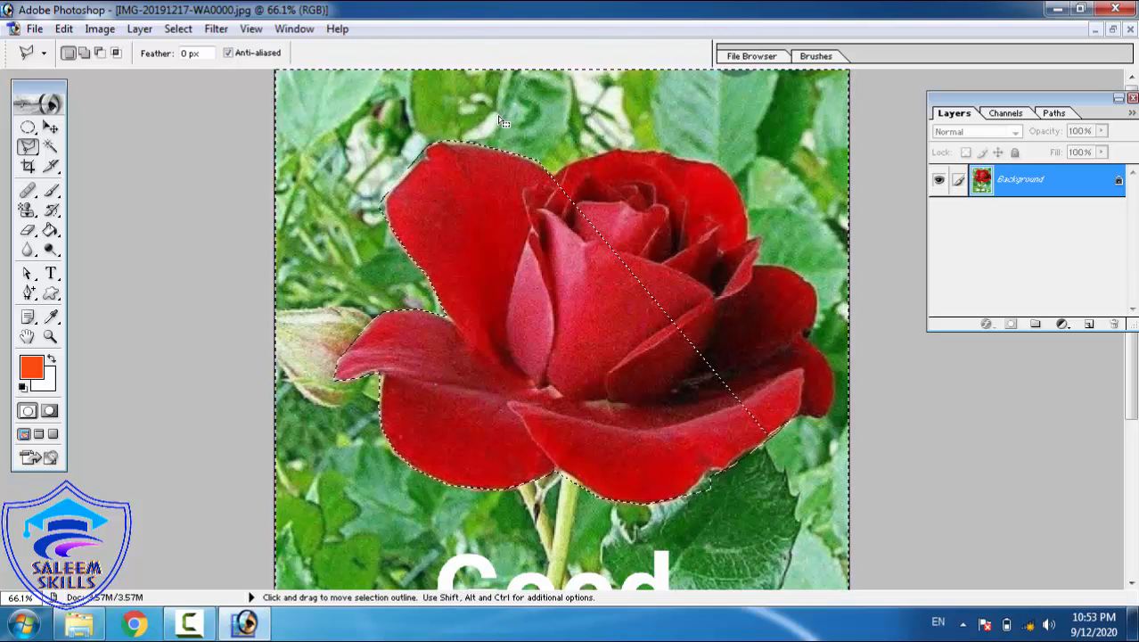
{"action": "left_click", "coordinate": [216, 29]}
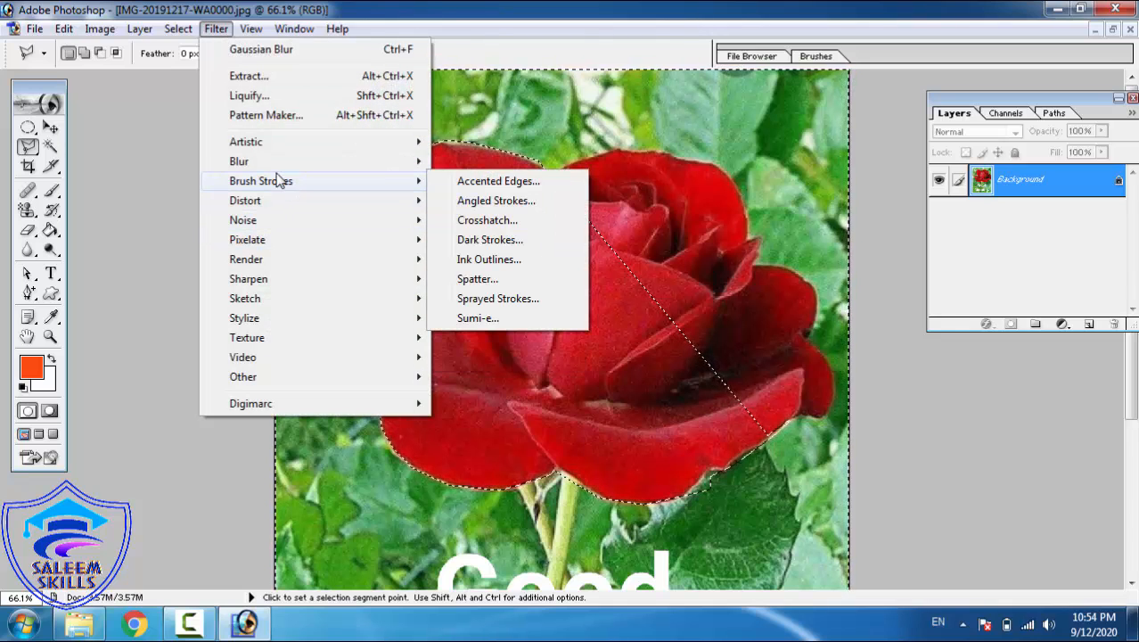
{"action": "mouse_move", "coordinate": [276, 164]}
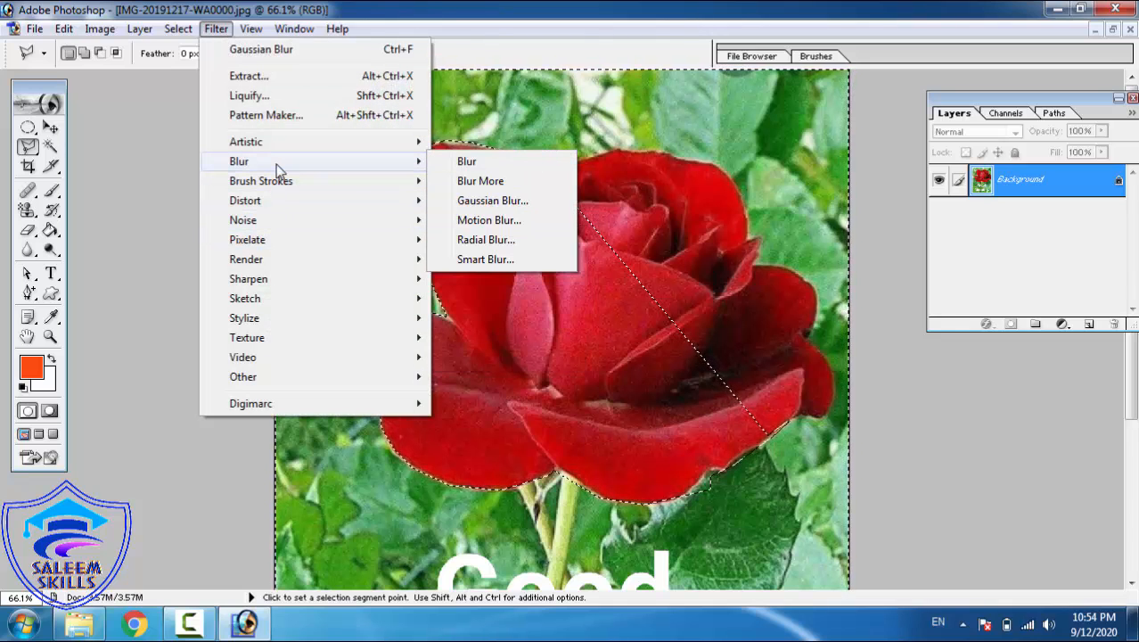
{"action": "left_click", "coordinate": [473, 202]}
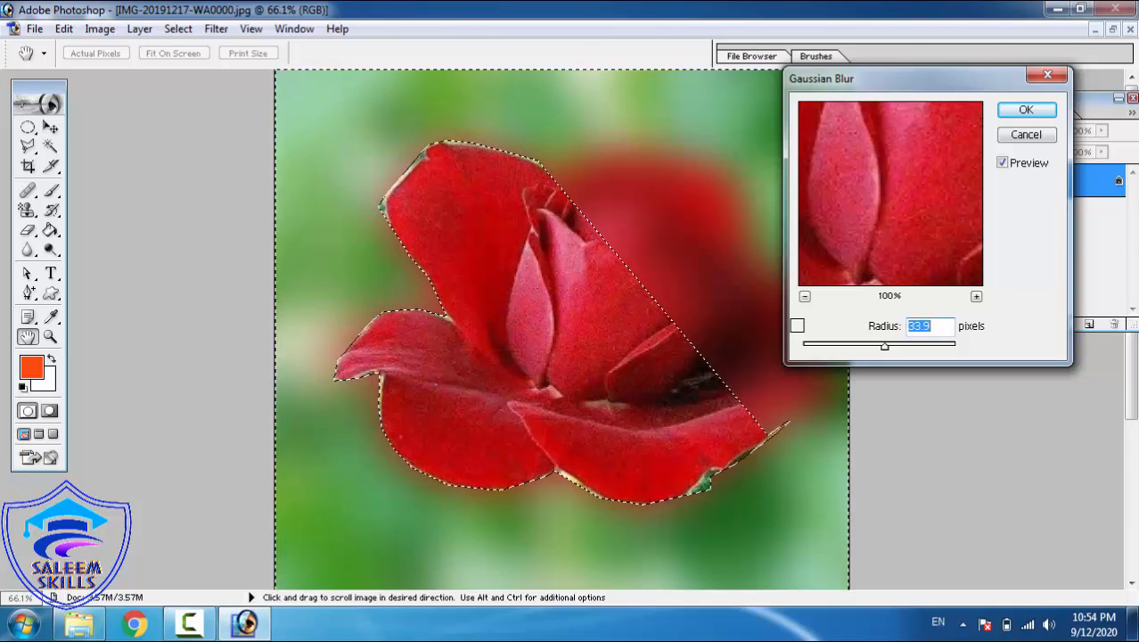
{"action": "left_click_drag", "start_coordinate": [885, 347], "coordinate": [852, 350]}
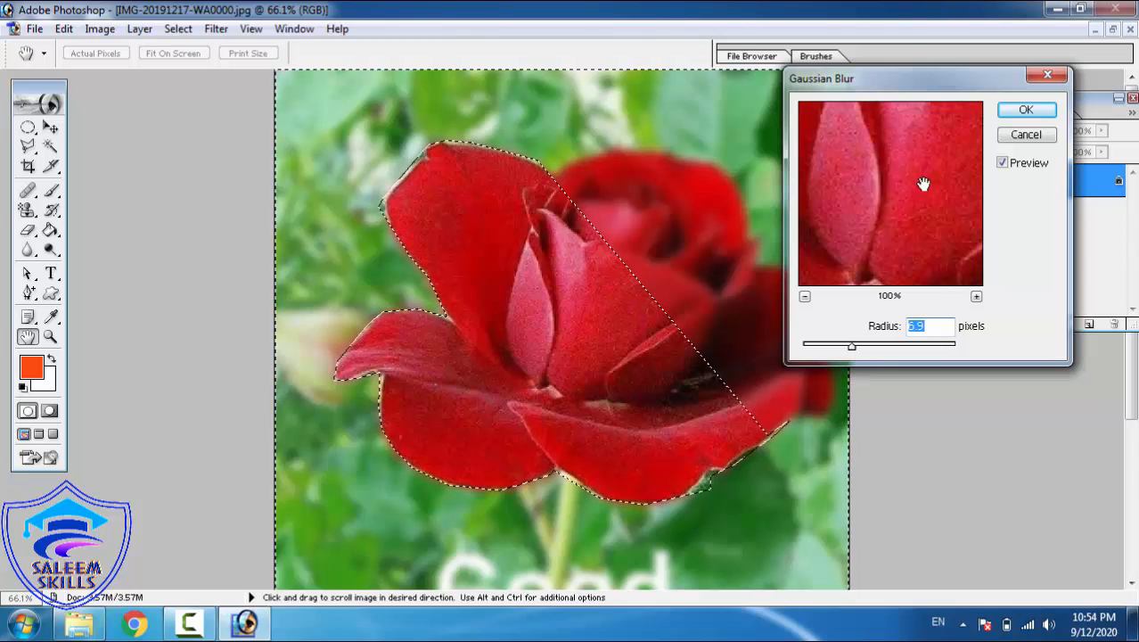
{"action": "left_click_drag", "start_coordinate": [909, 85], "coordinate": [951, 51]}
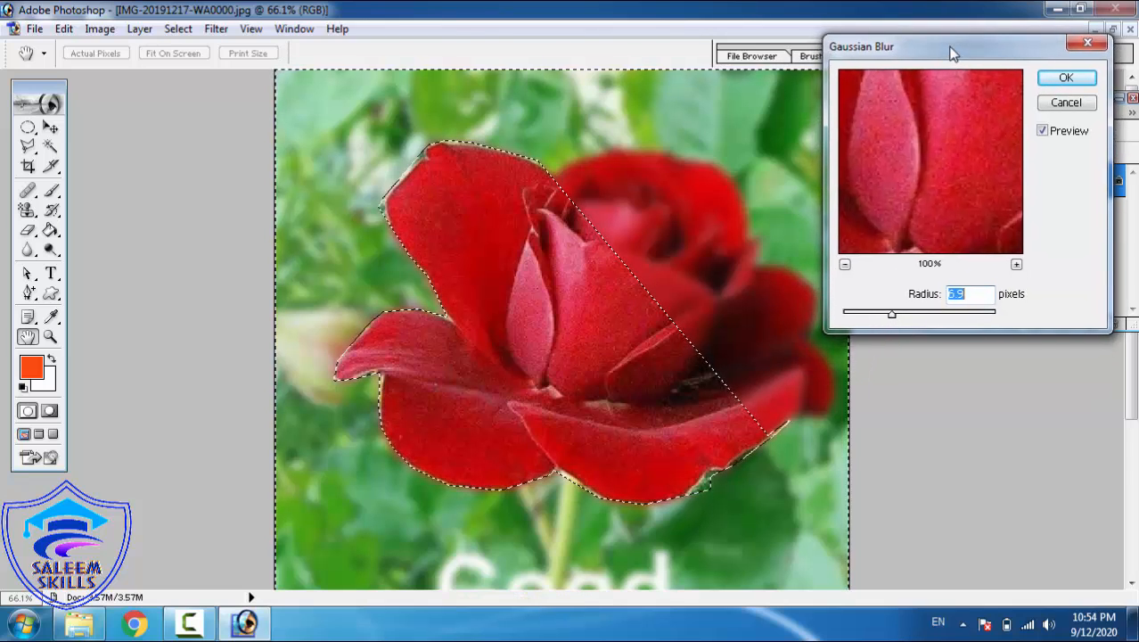
{"action": "left_click_drag", "start_coordinate": [887, 312], "coordinate": [855, 318]}
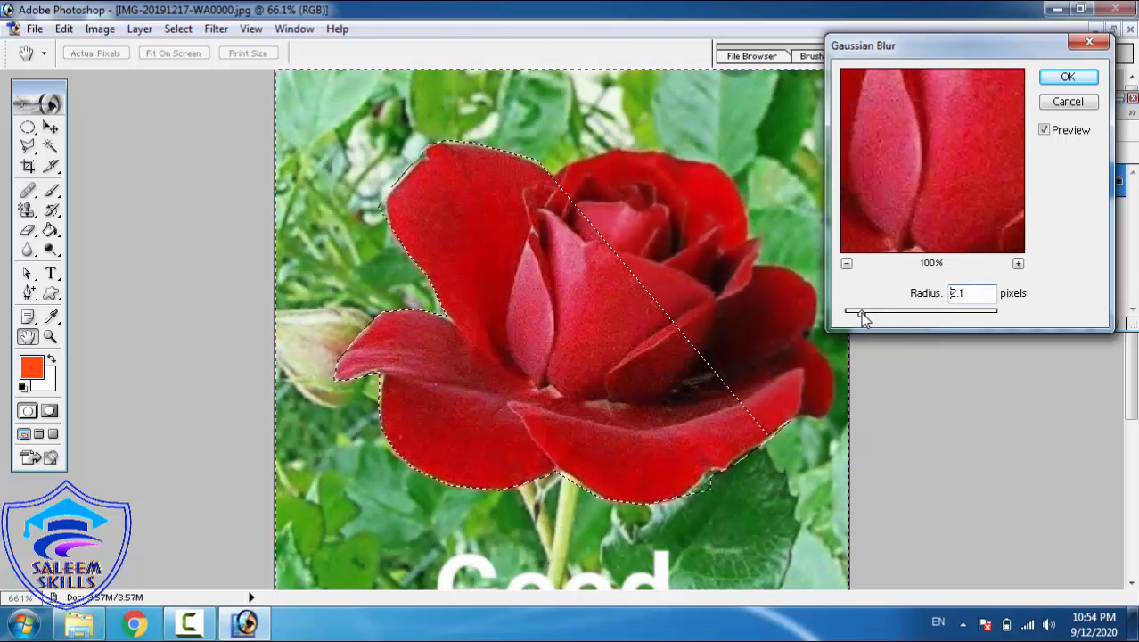
{"action": "left_click_drag", "start_coordinate": [880, 318], "coordinate": [909, 319]}
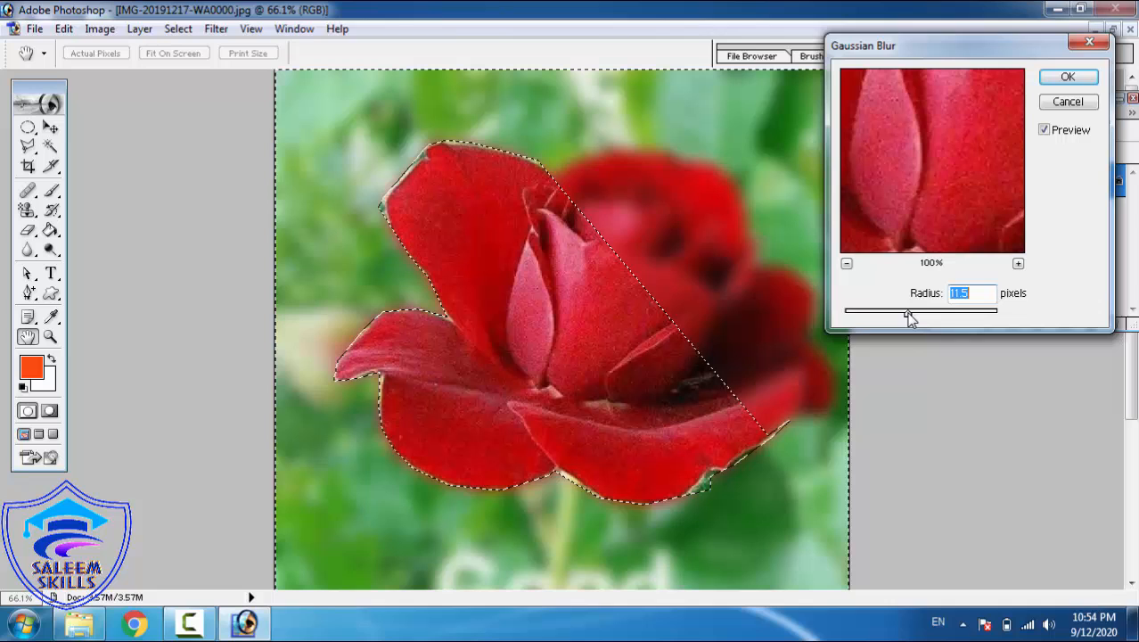
{"action": "left_click", "coordinate": [1078, 78]}
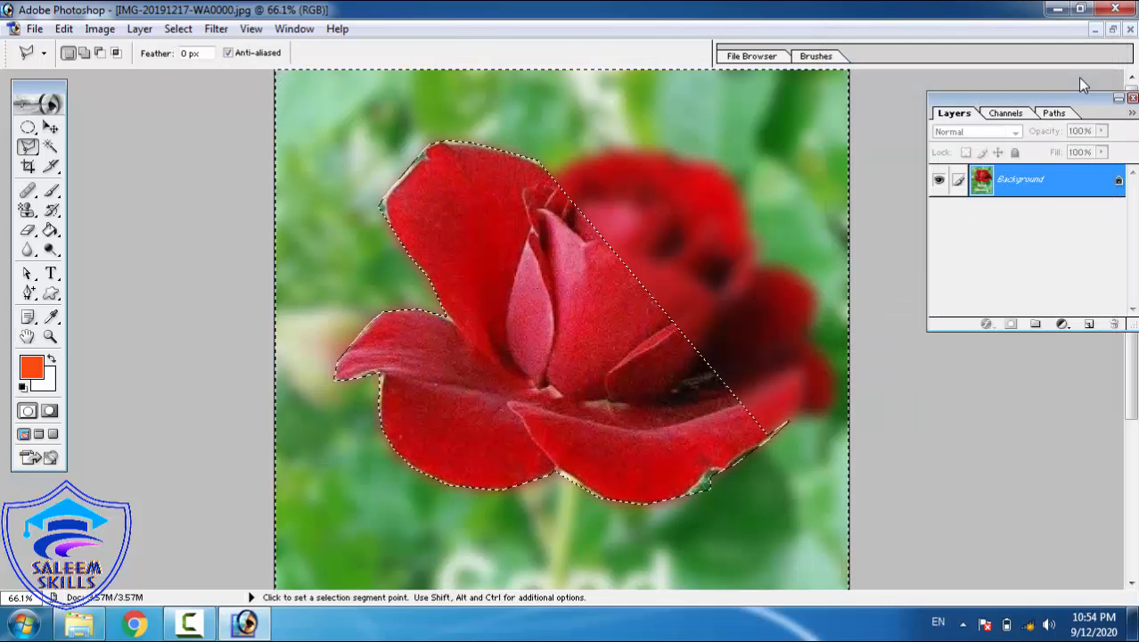
- Remove the selection and inspect the blurred rose image both in full view and close up
{"action": "key", "text": "z"}
{"action": "right_click", "coordinate": [723, 246]}
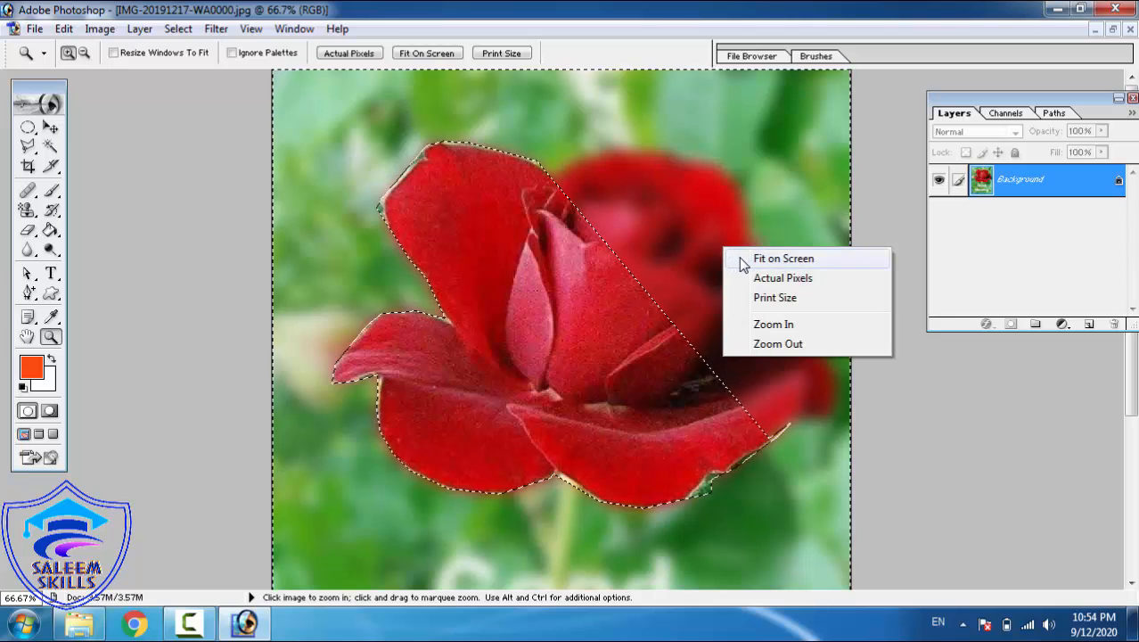
{"action": "left_click", "coordinate": [739, 257]}
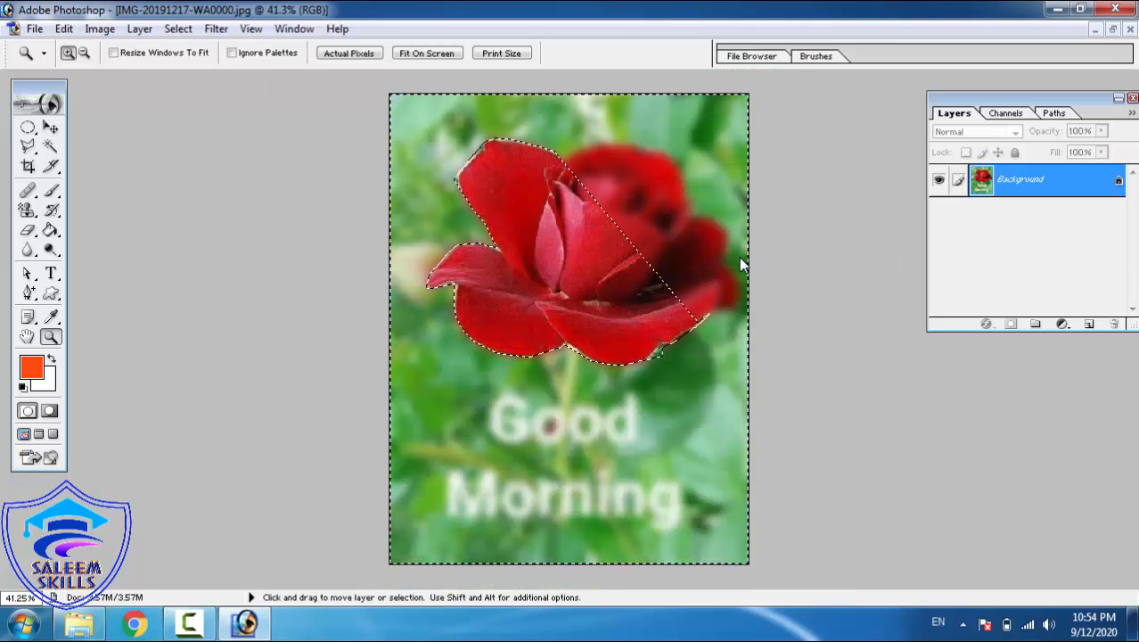
{"action": "key", "text": "ctrl+d"}
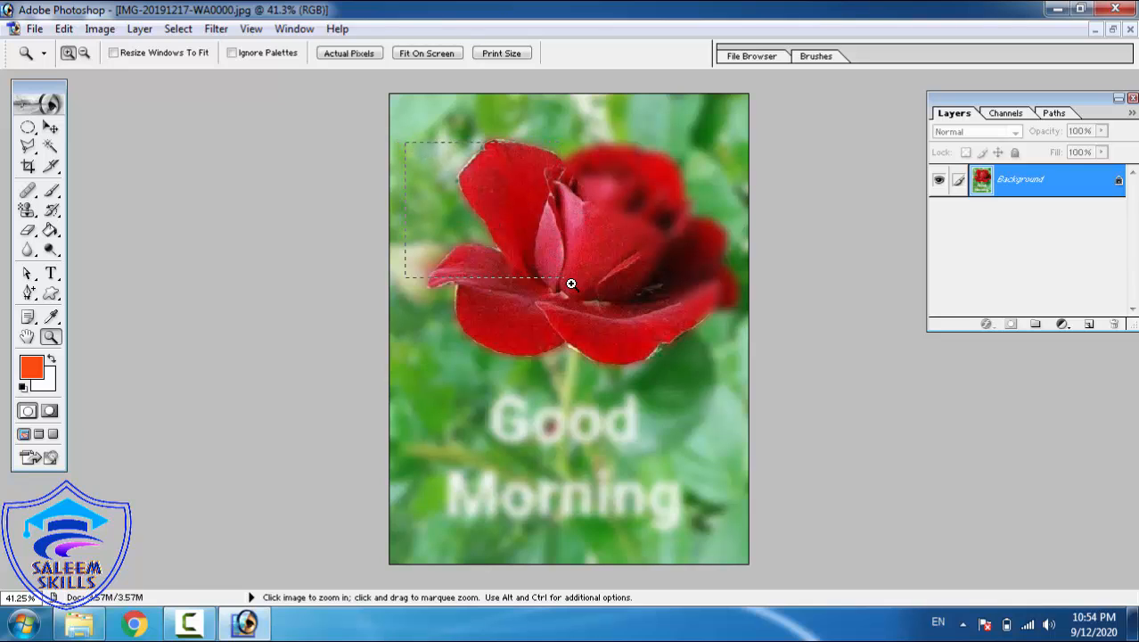
{"action": "left_click_drag", "start_coordinate": [571, 283], "coordinate": [653, 357]}
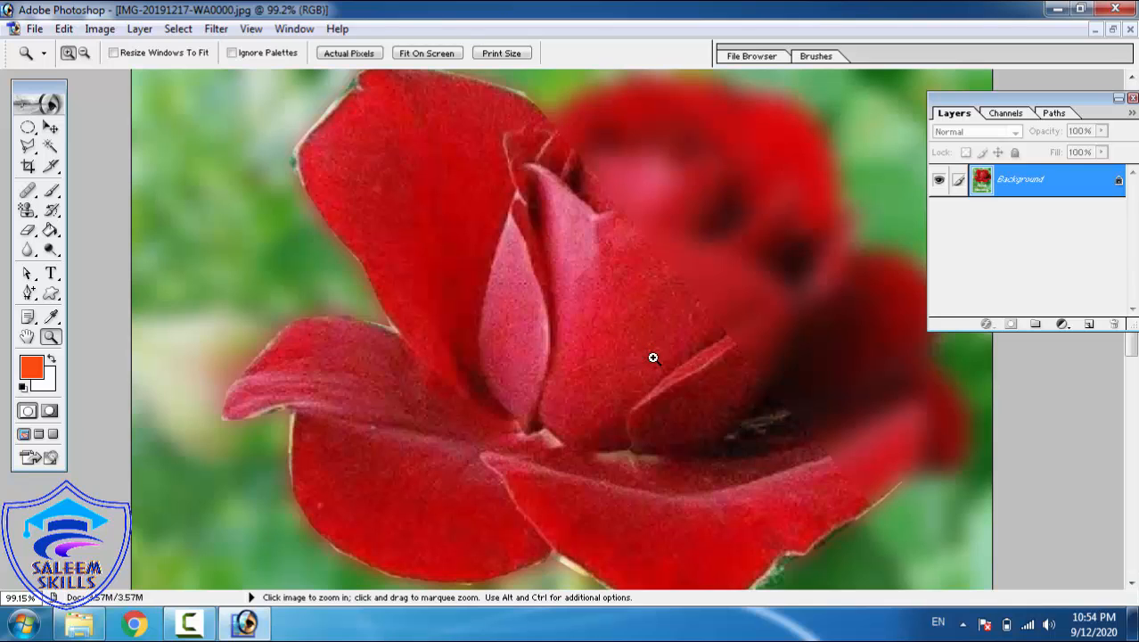
{"action": "right_click", "coordinate": [530, 308]}
{"action": "left_click", "coordinate": [566, 323]}
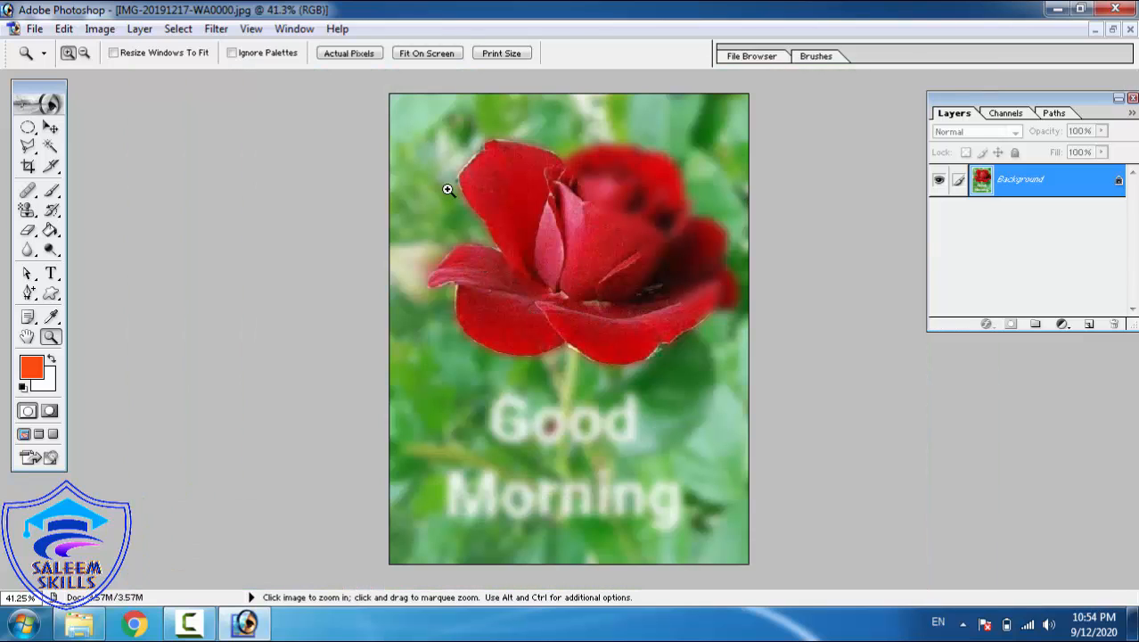
- Add Uniform noise at 35.76% to the blurred rose image and inspect the grain close up
{"action": "left_click", "coordinate": [218, 31]}
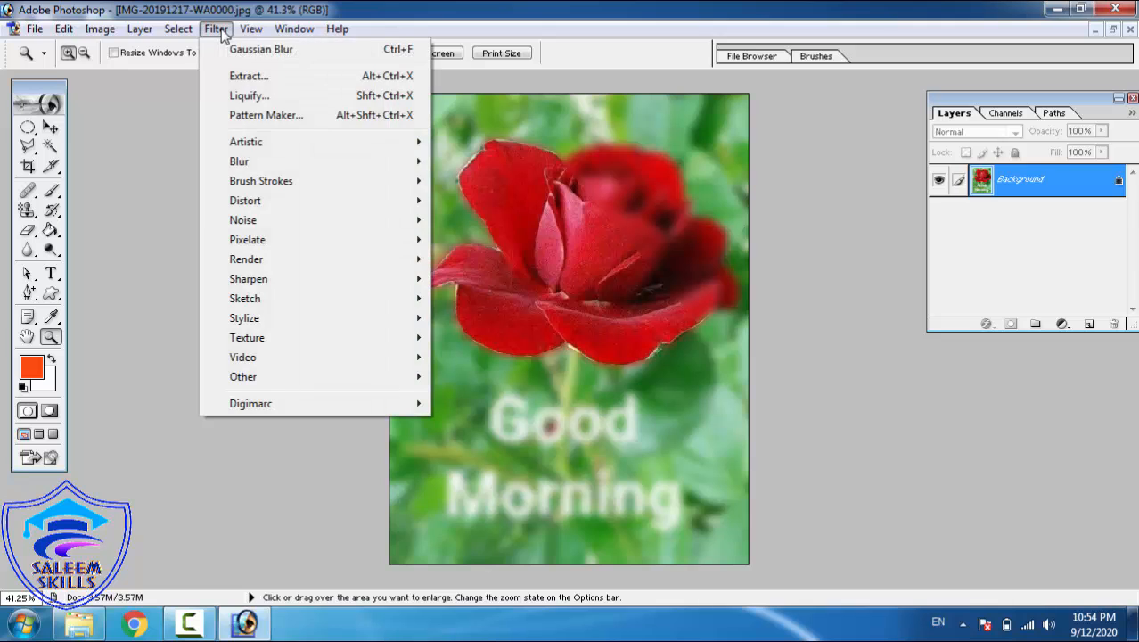
{"action": "mouse_move", "coordinate": [303, 229]}
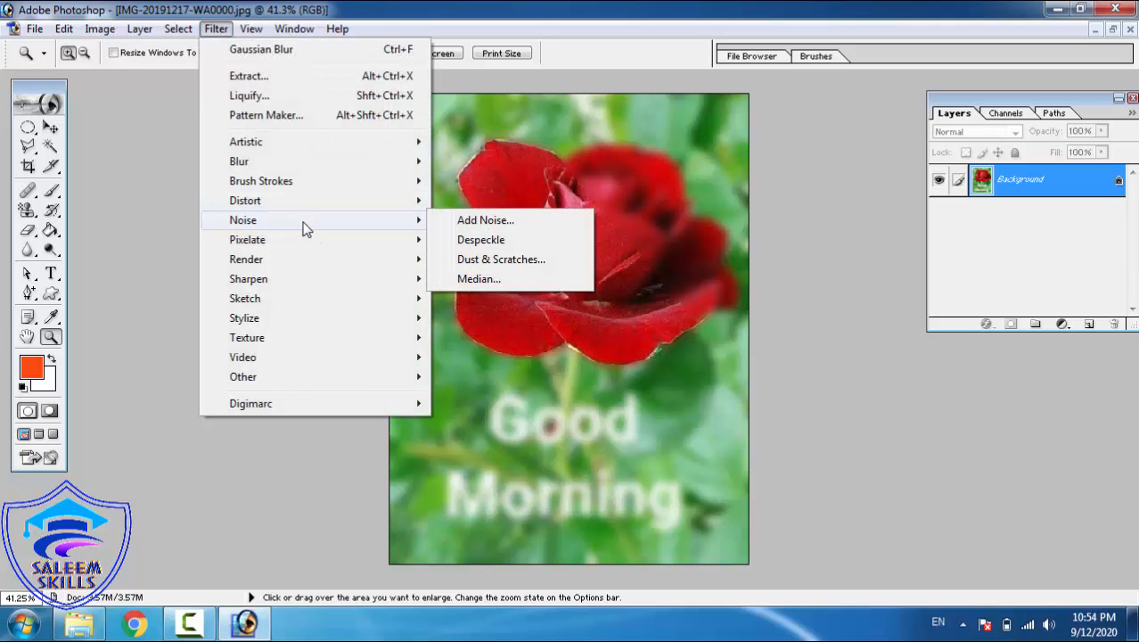
{"action": "left_click", "coordinate": [479, 222]}
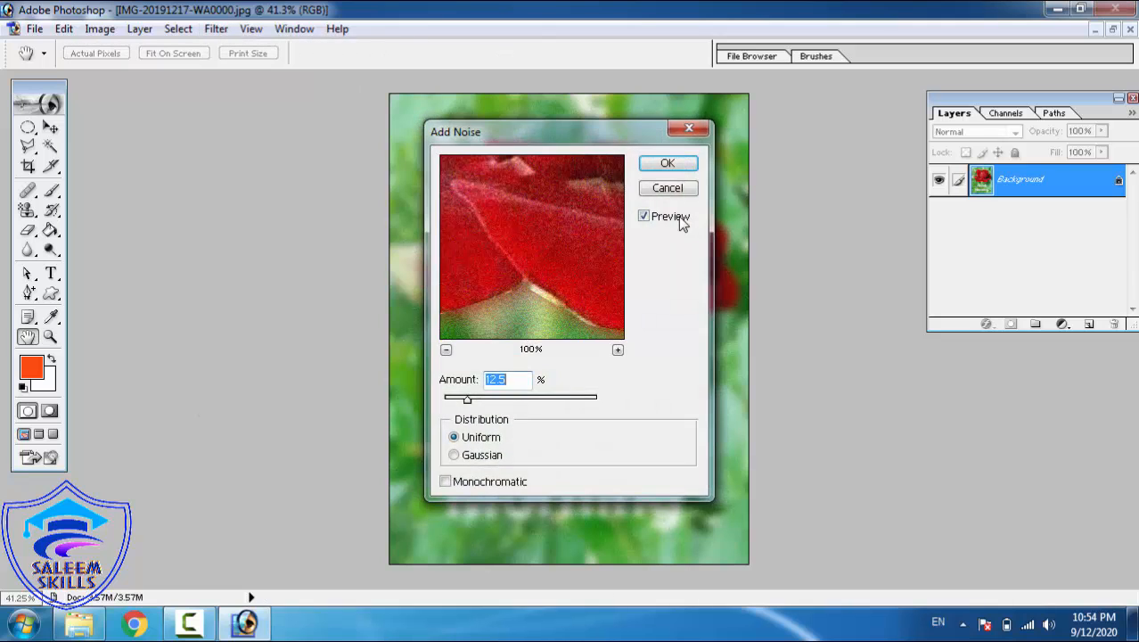
{"action": "left_click_drag", "start_coordinate": [579, 134], "coordinate": [956, 105]}
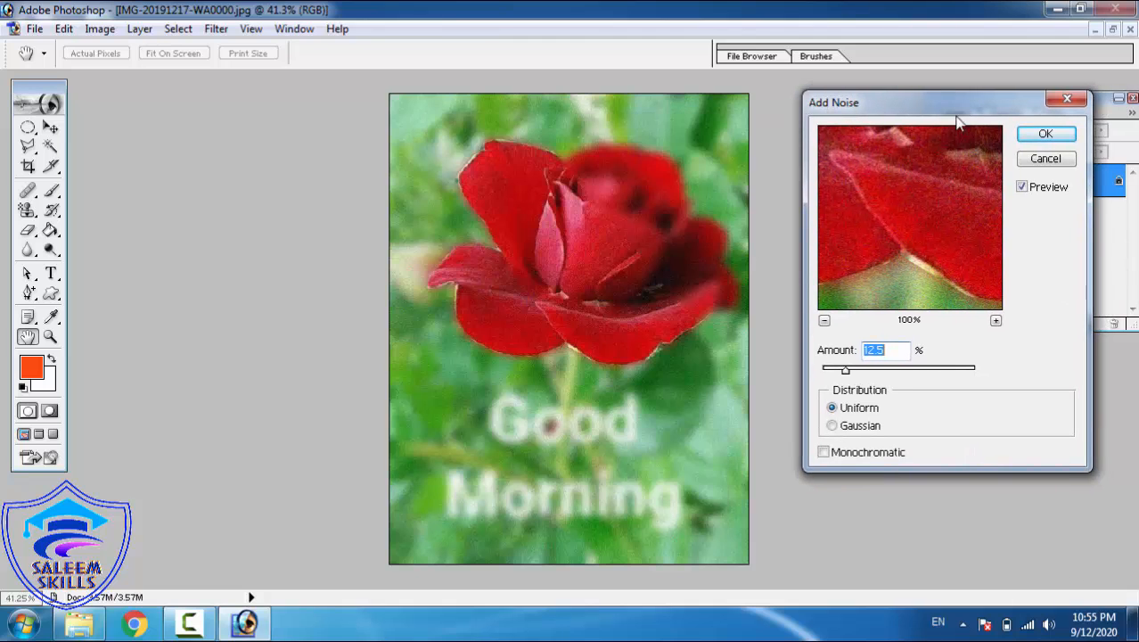
{"action": "left_click", "coordinate": [876, 368]}
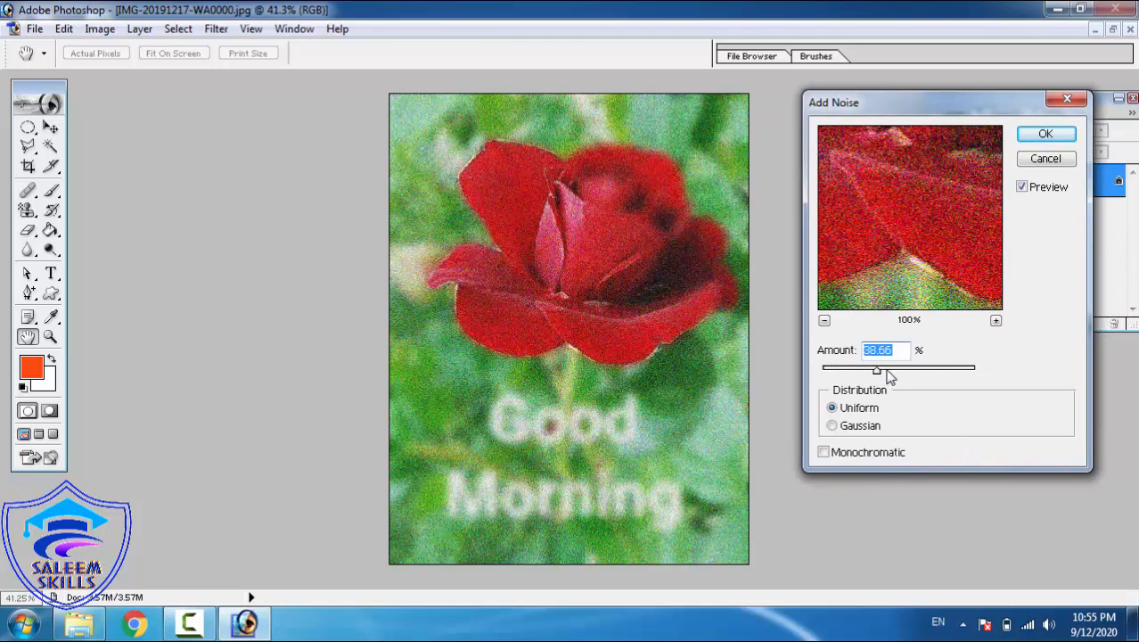
{"action": "left_click_drag", "start_coordinate": [896, 374], "coordinate": [877, 375]}
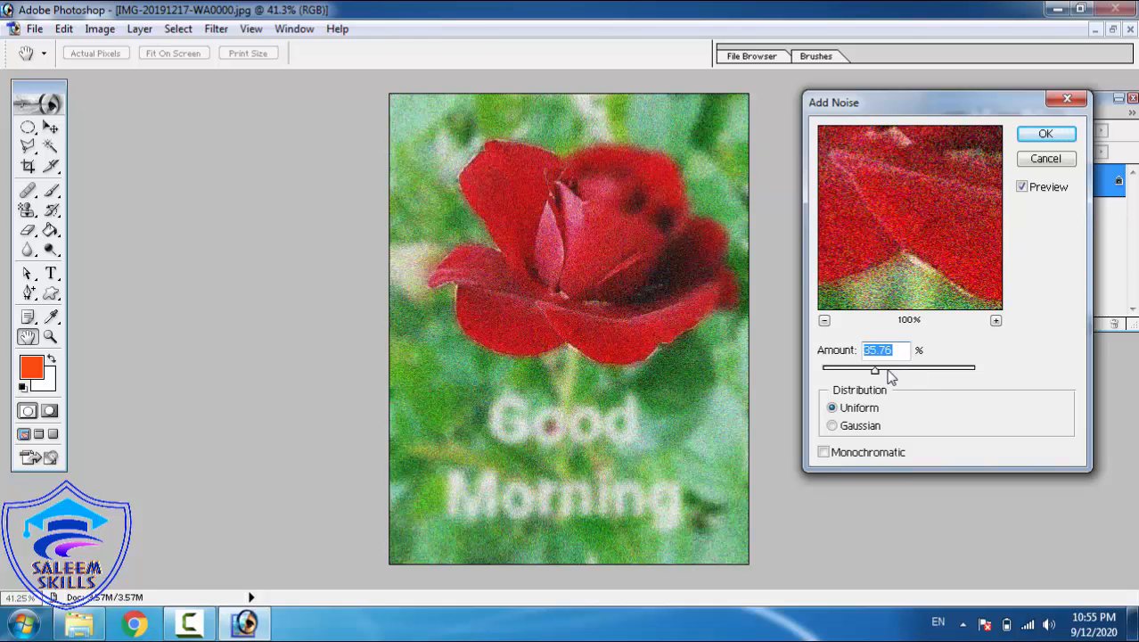
{"action": "left_click", "coordinate": [1045, 133]}
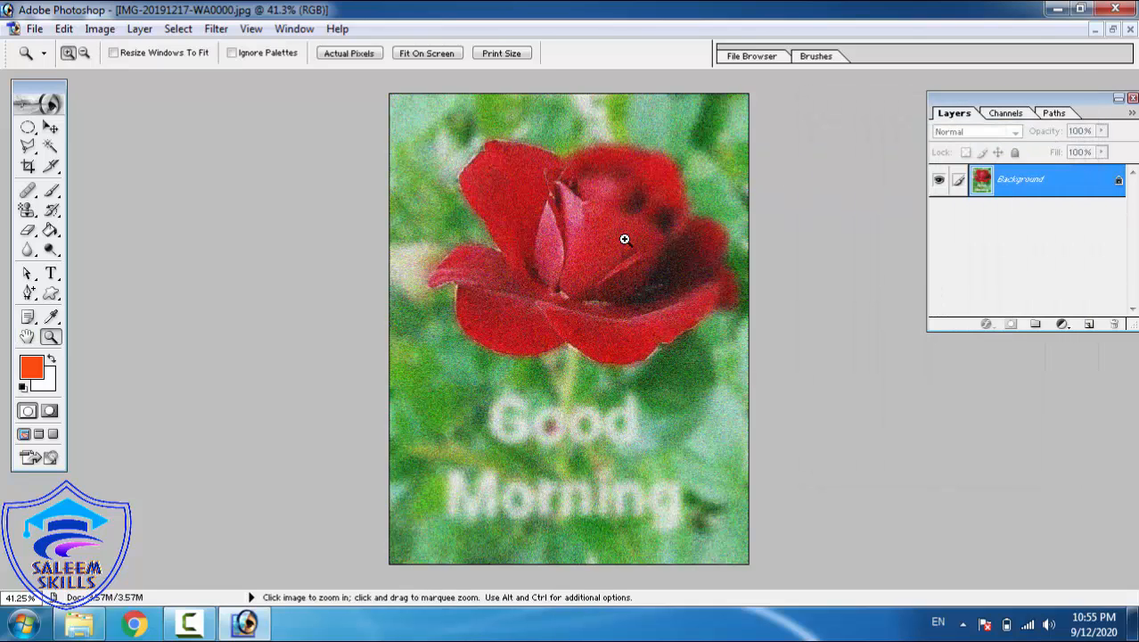
{"action": "left_click_drag", "start_coordinate": [569, 216], "coordinate": [629, 416]}
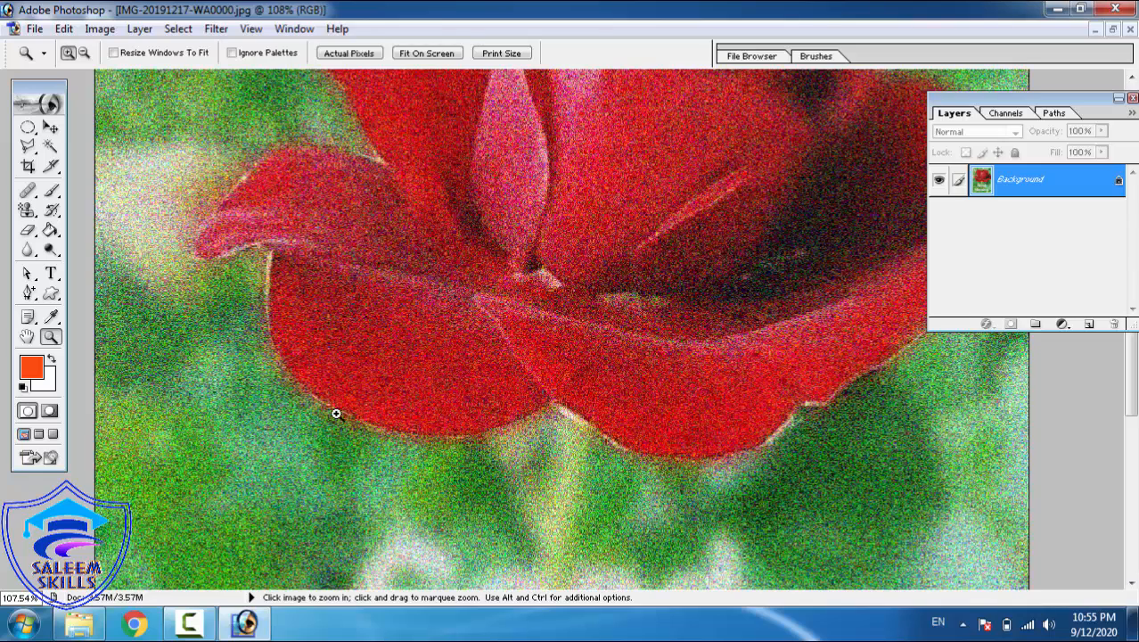
{"action": "right_click", "coordinate": [398, 329]}
{"action": "left_click", "coordinate": [416, 345]}
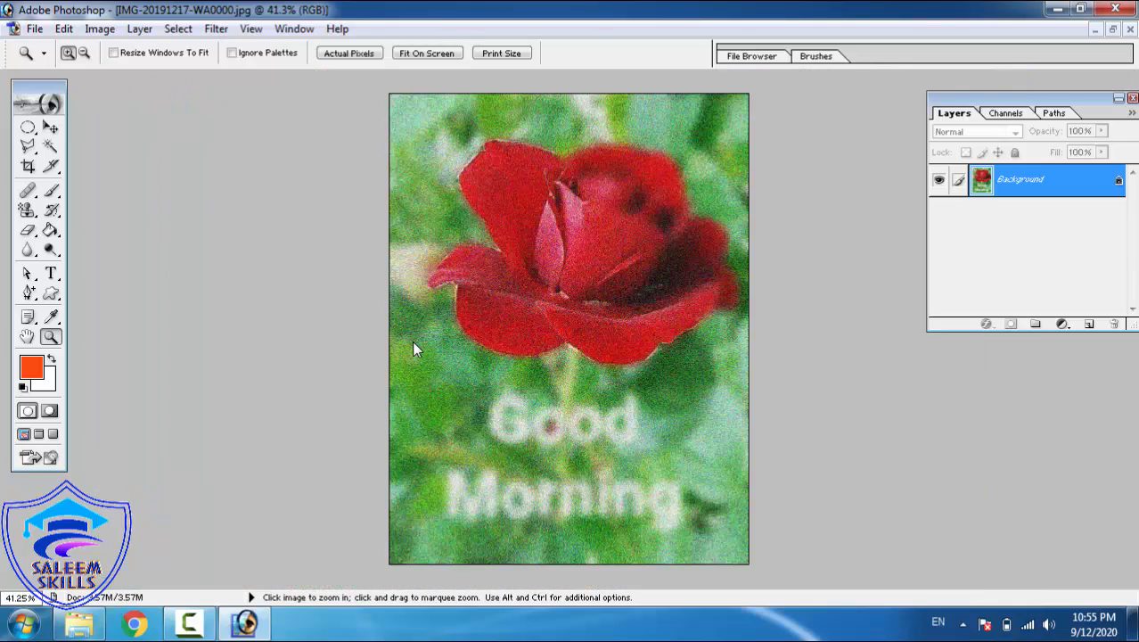
- Undo the added noise and the background blur on the rose photo
{"action": "key", "text": "ctrl+z"}
{"action": "key", "text": "ctrl+alt+z"}
{"action": "key", "text": "ctrl+alt+z"}
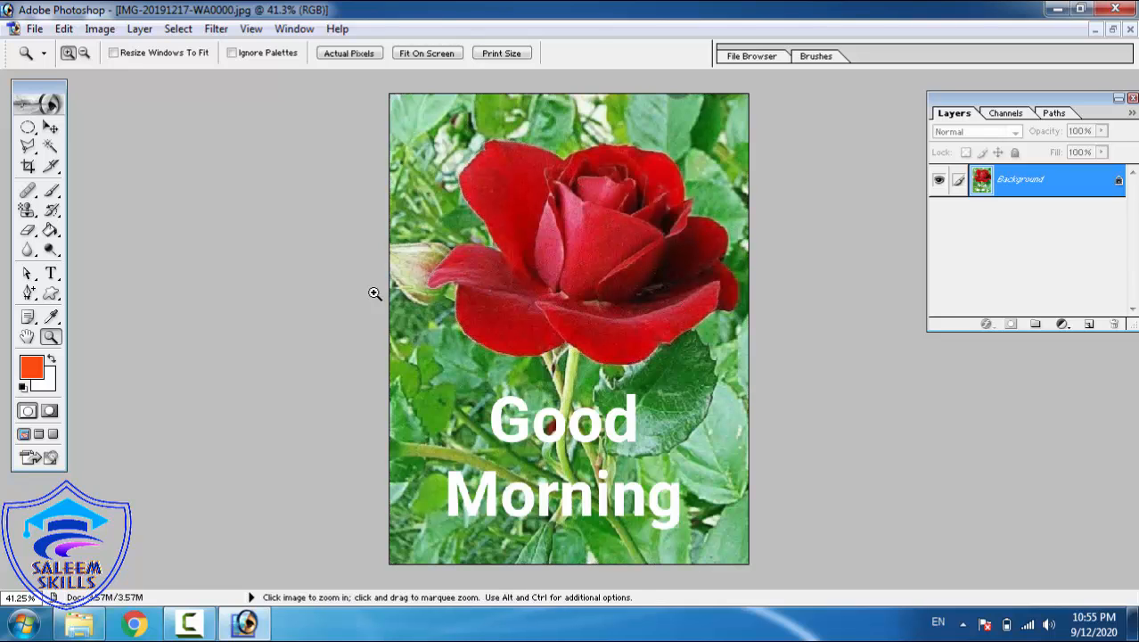
{"action": "left_click", "coordinate": [187, 29]}
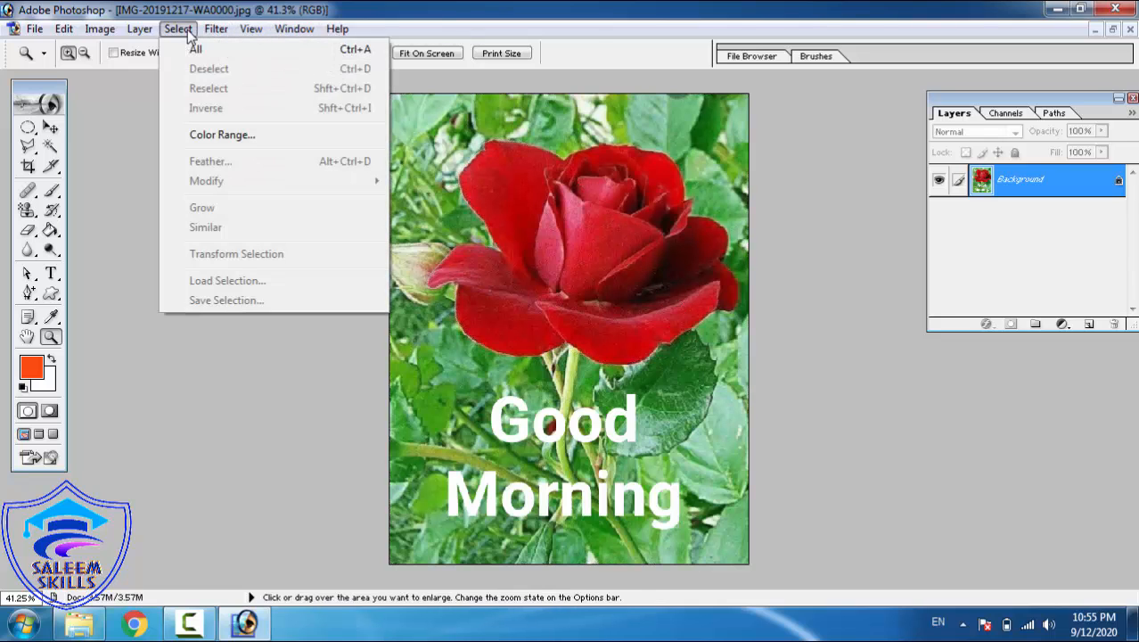
{"action": "mouse_move", "coordinate": [207, 31]}
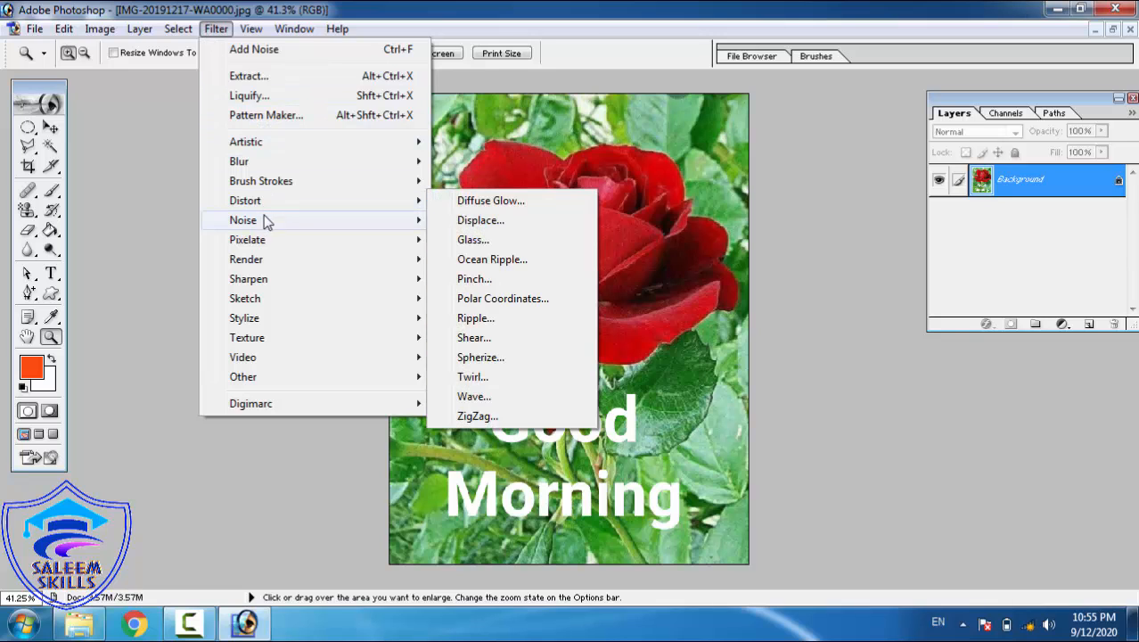
{"action": "mouse_move", "coordinate": [264, 201]}
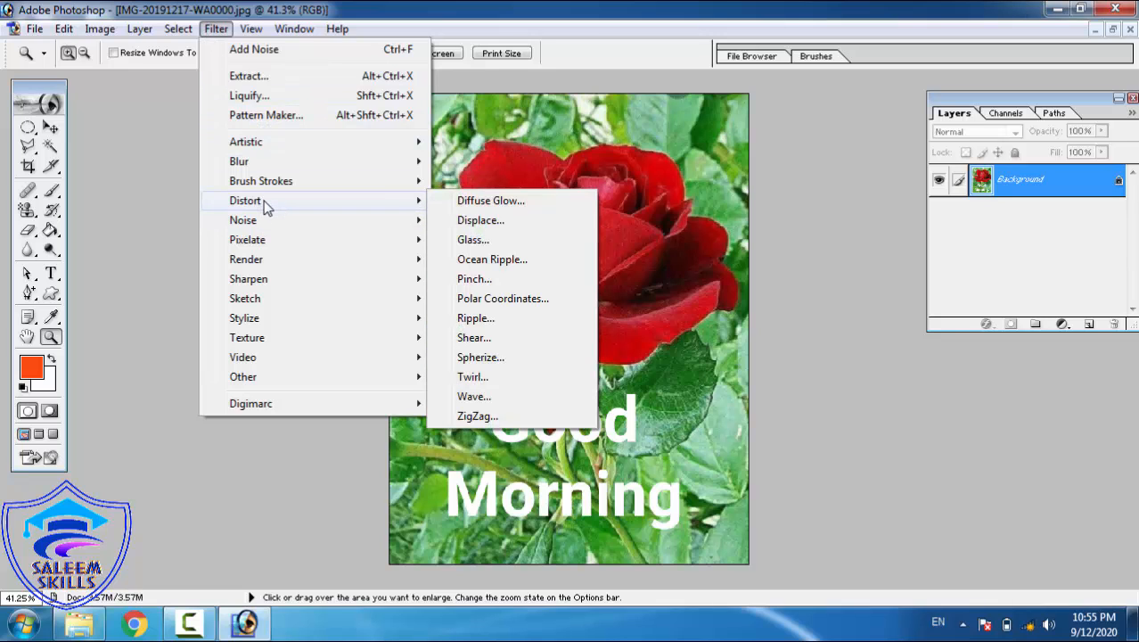
{"action": "left_click", "coordinate": [498, 228]}
{"action": "left_click", "coordinate": [651, 194]}
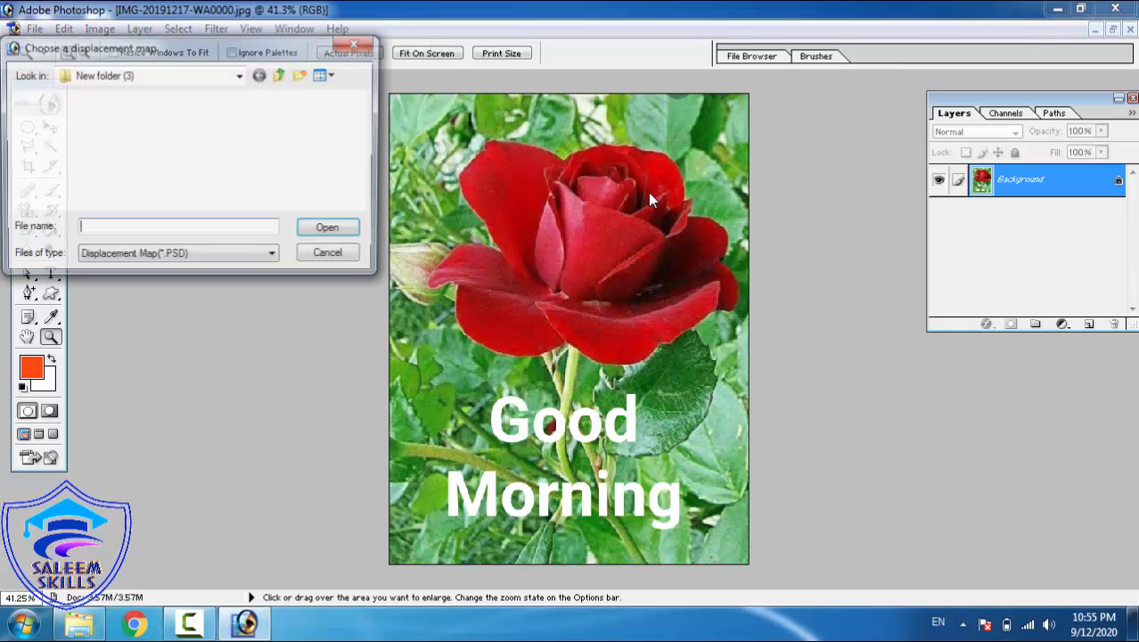
{"action": "key", "text": "Escape"}
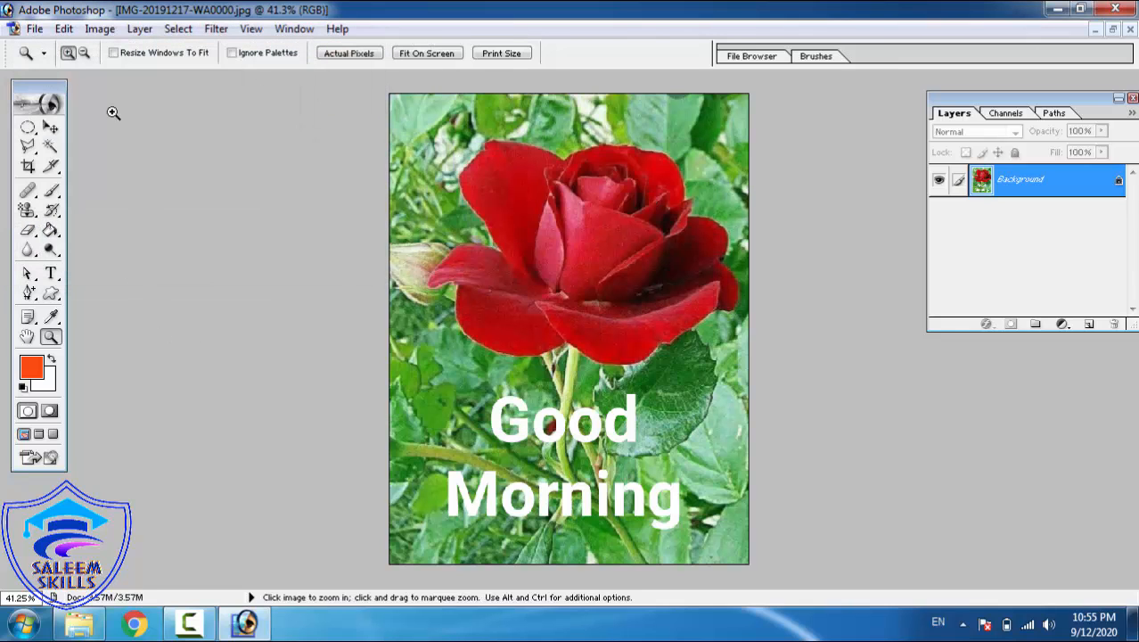
- Try the Twirl distortion on the rose photo at an angle of 186 degrees and undo it
{"action": "left_click", "coordinate": [218, 29]}
{"action": "mouse_move", "coordinate": [263, 207]}
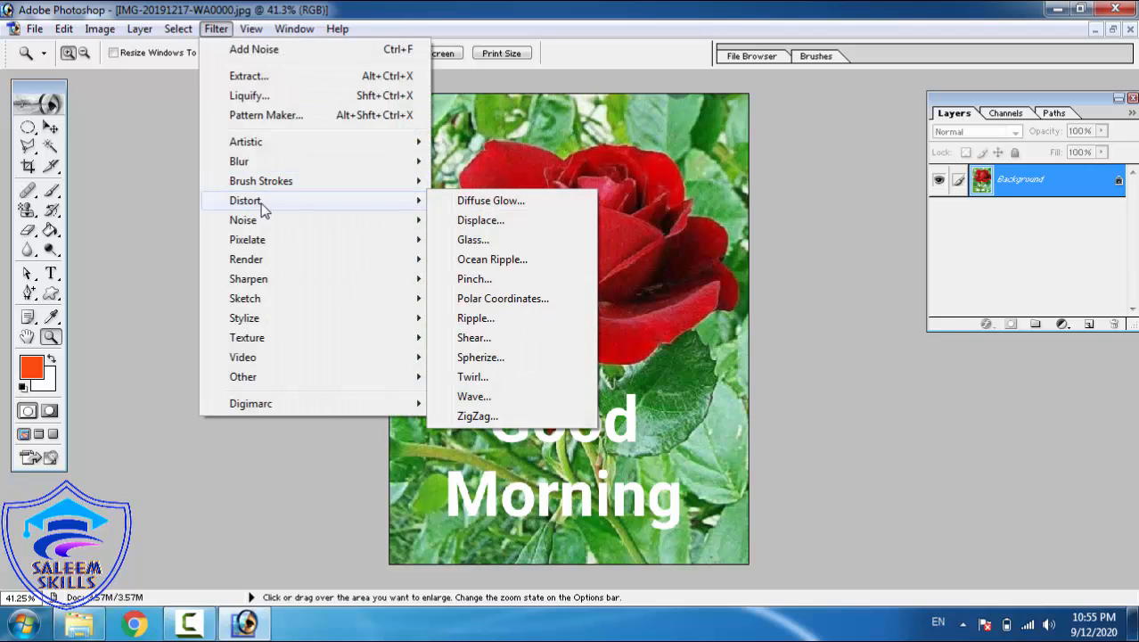
{"action": "left_click", "coordinate": [474, 378]}
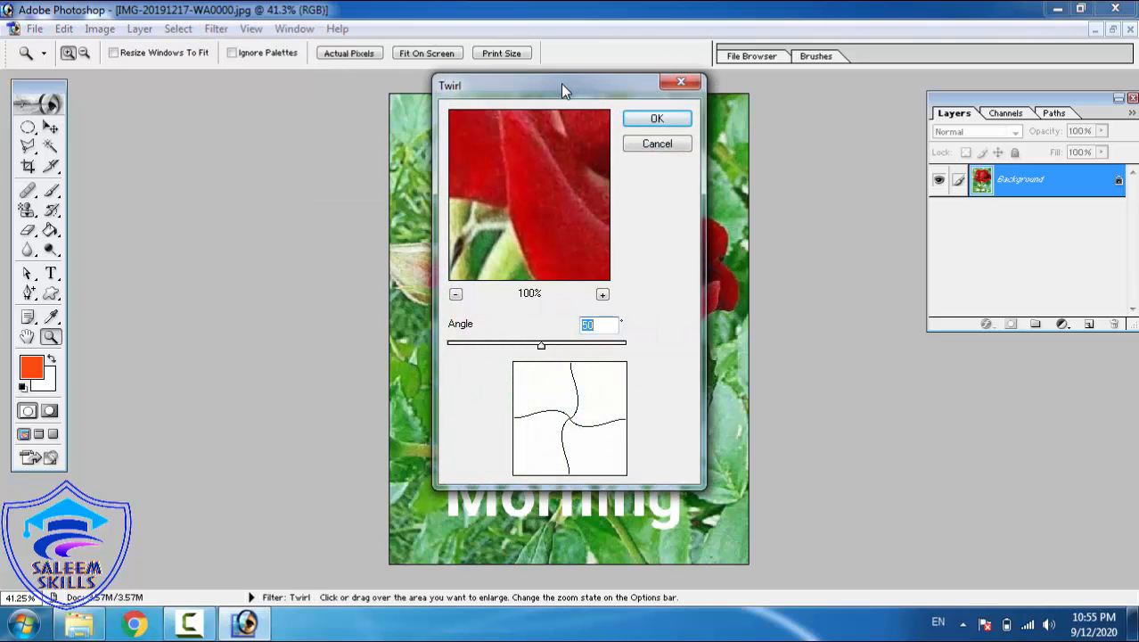
{"action": "left_click_drag", "start_coordinate": [561, 82], "coordinate": [822, 62]}
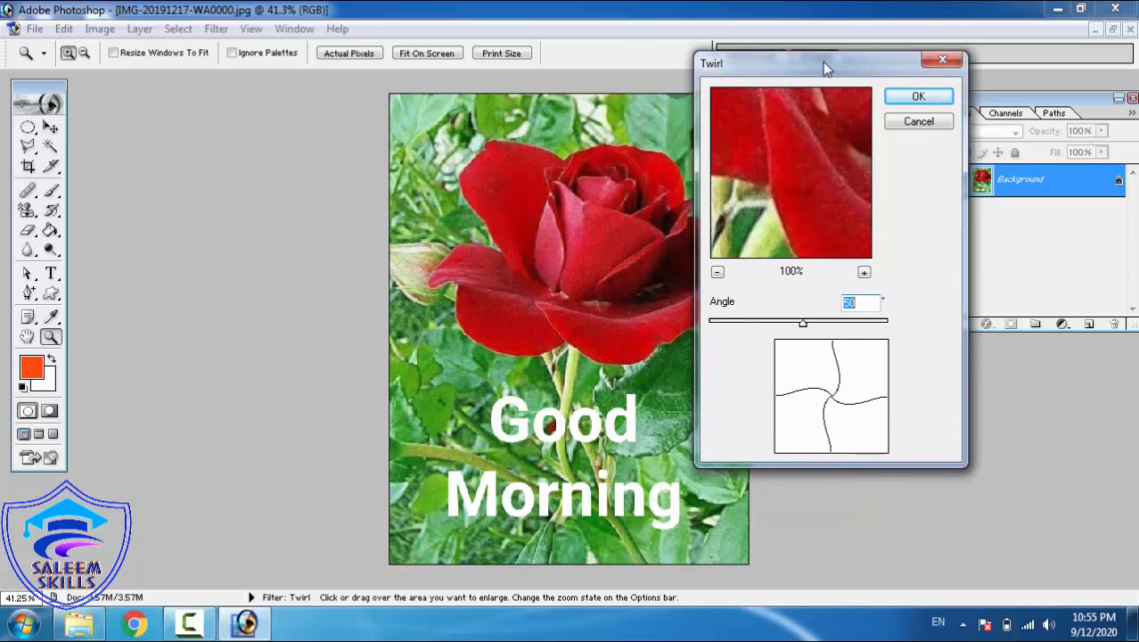
{"action": "left_click", "coordinate": [765, 323]}
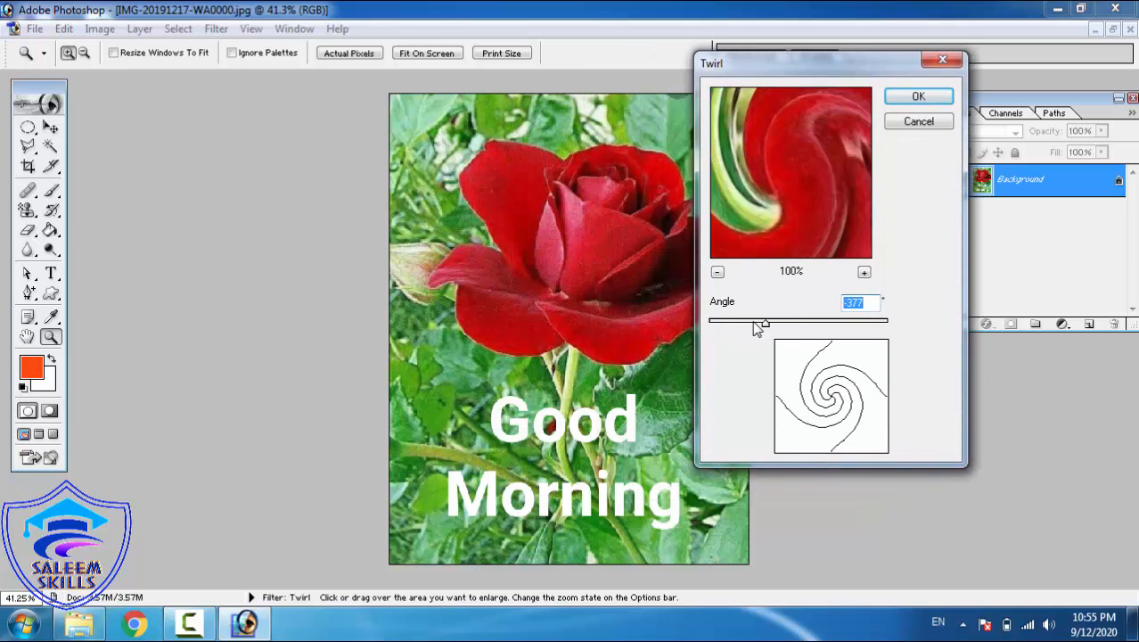
{"action": "left_click", "coordinate": [743, 322]}
{"action": "left_click", "coordinate": [727, 323]}
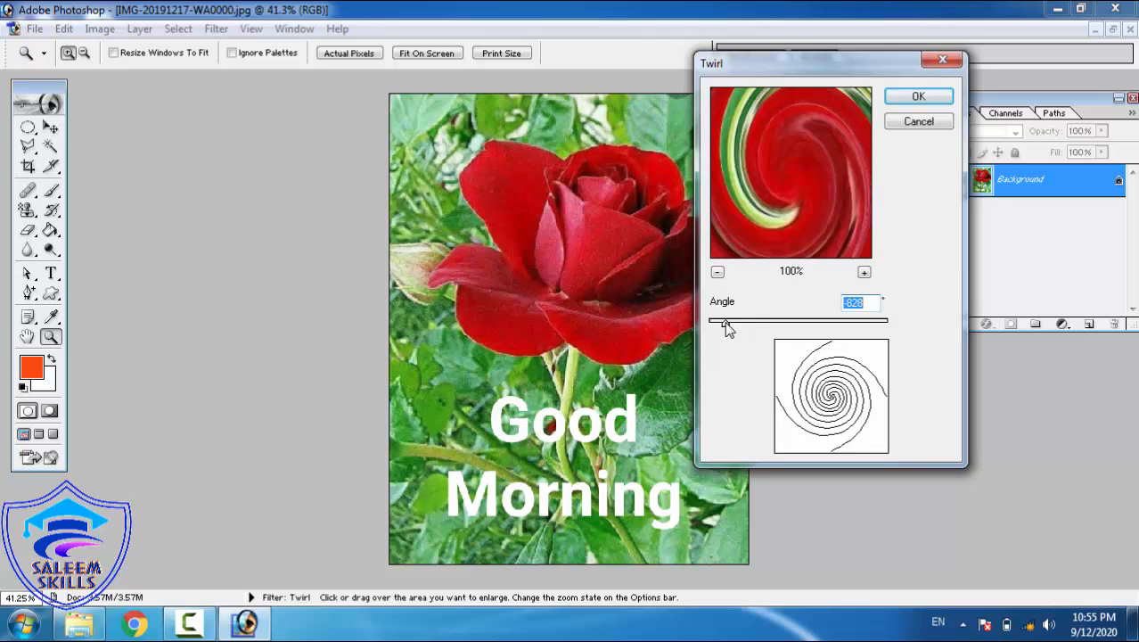
{"action": "left_click", "coordinate": [750, 322]}
{"action": "left_click", "coordinate": [766, 323]}
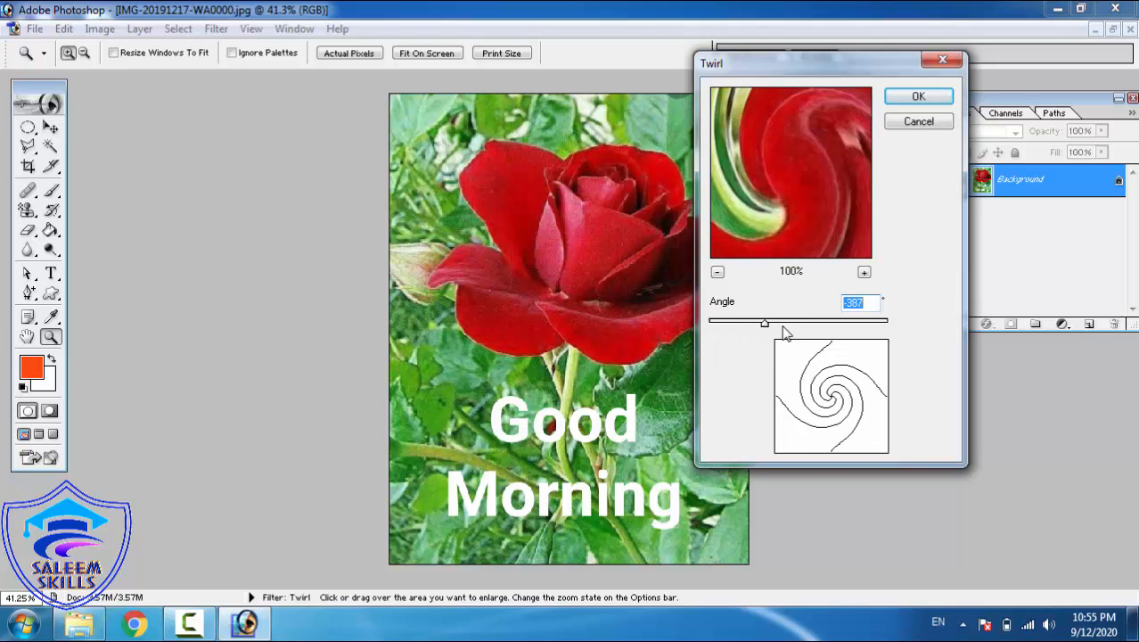
{"action": "left_click", "coordinate": [790, 323]}
{"action": "left_click", "coordinate": [854, 323]}
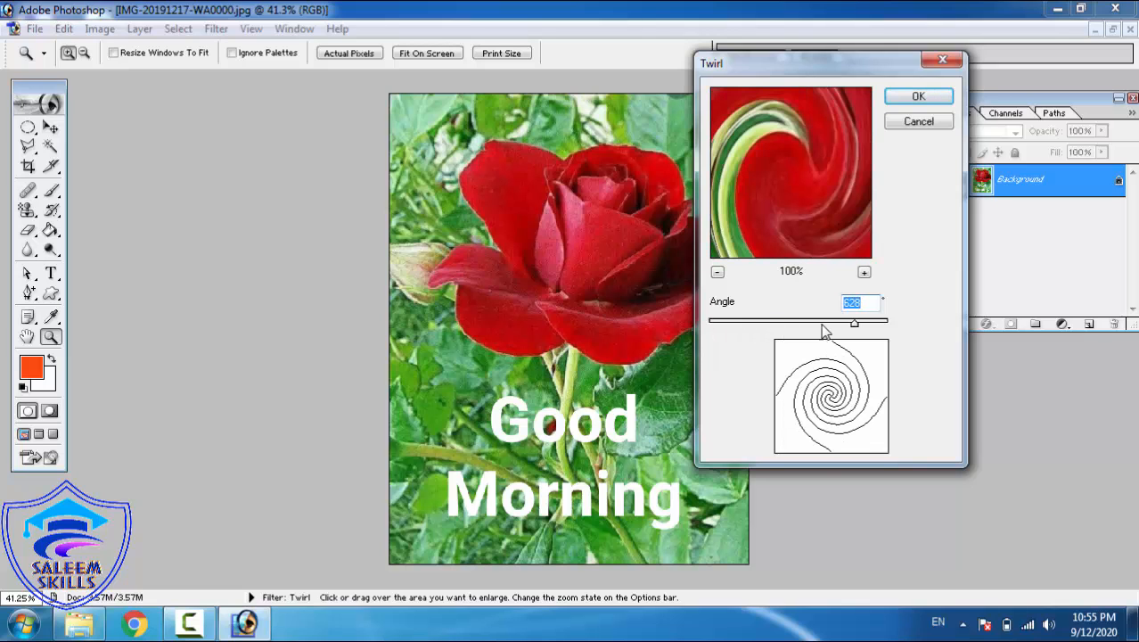
{"action": "left_click", "coordinate": [815, 322]}
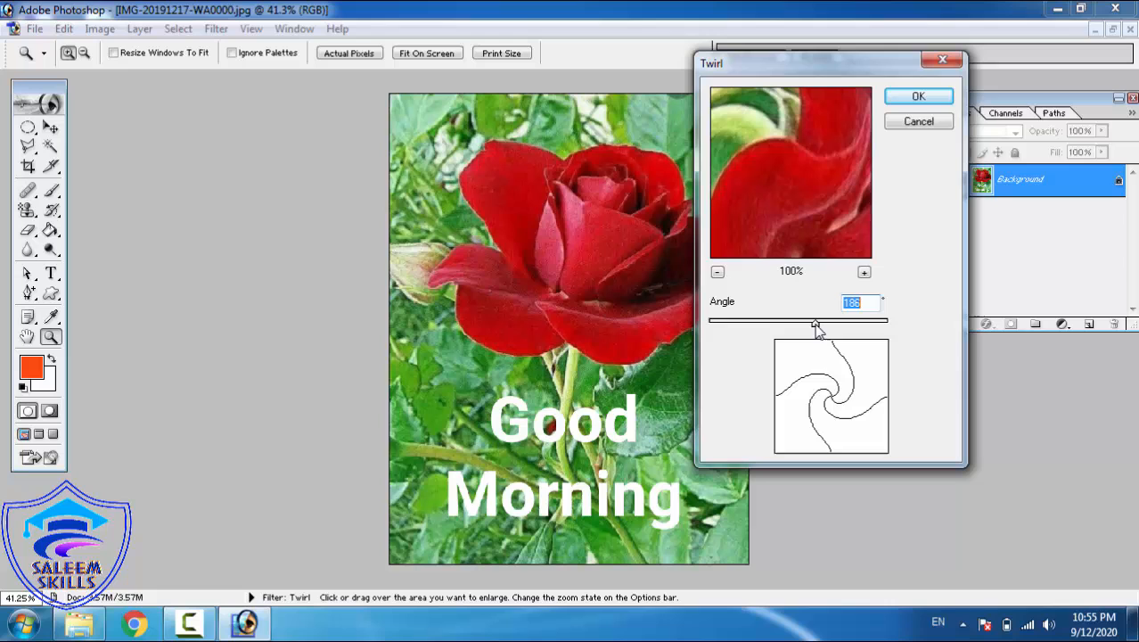
{"action": "left_click", "coordinate": [914, 102]}
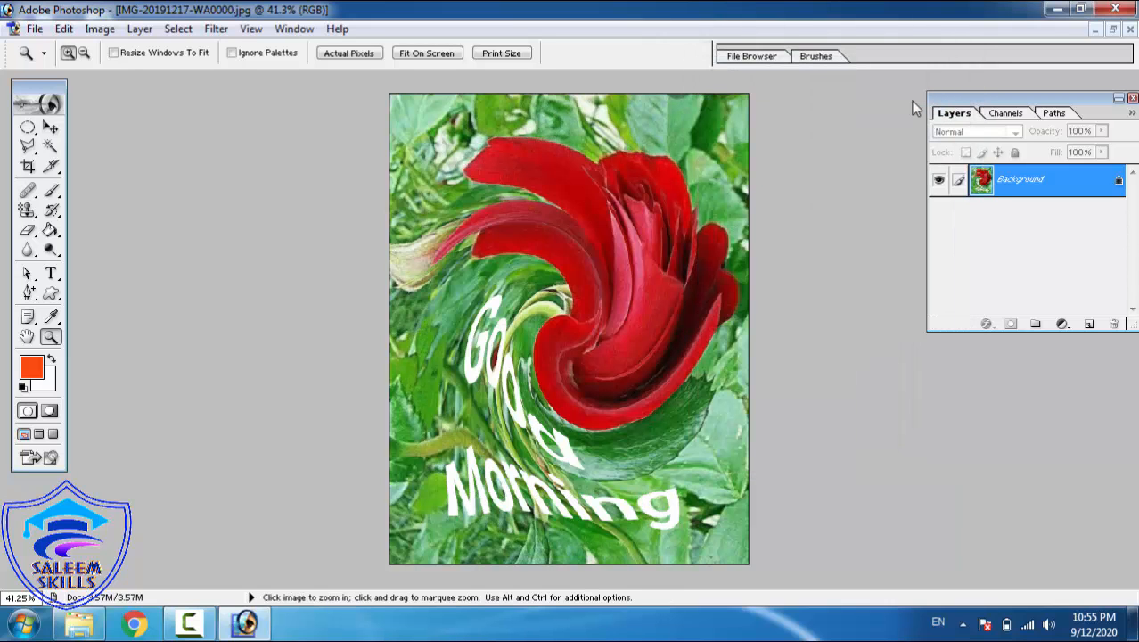
{"action": "key", "text": "ctrl+z"}
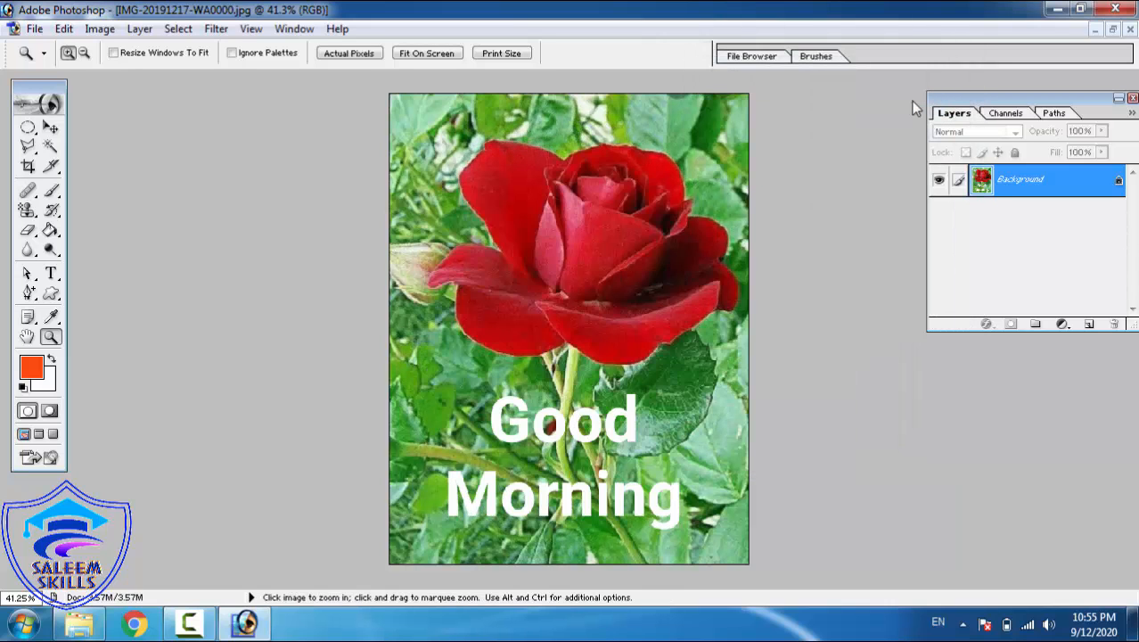
- Try a stronger Twirl in the opposite direction at -437 degrees on the rose photo and undo it
{"action": "left_click", "coordinate": [223, 29]}
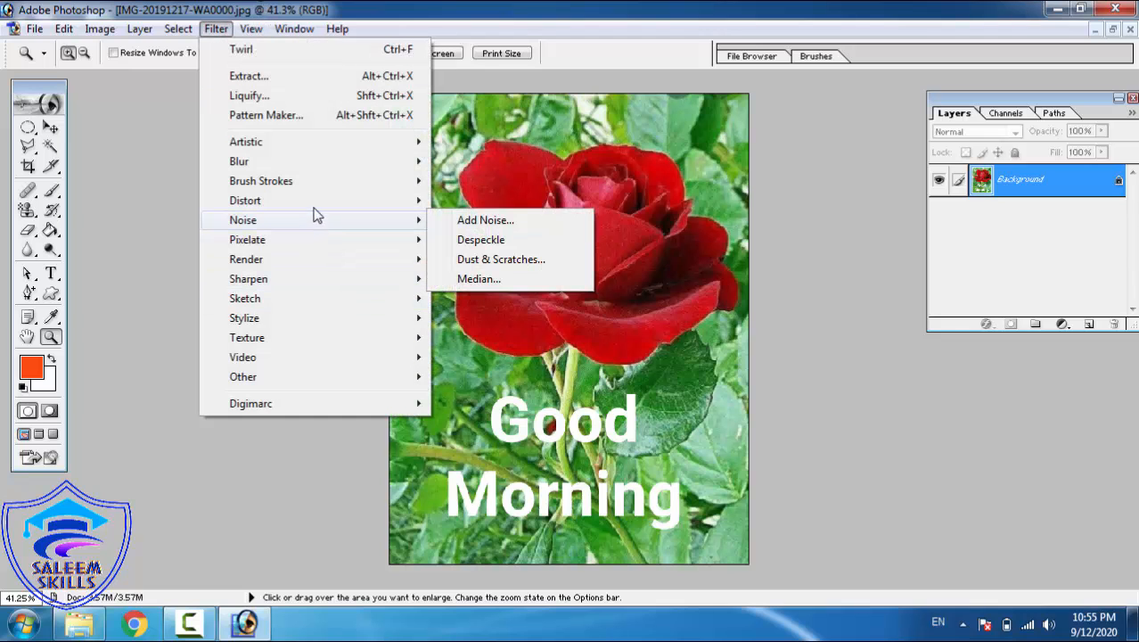
{"action": "mouse_move", "coordinate": [314, 206]}
{"action": "left_click", "coordinate": [530, 380]}
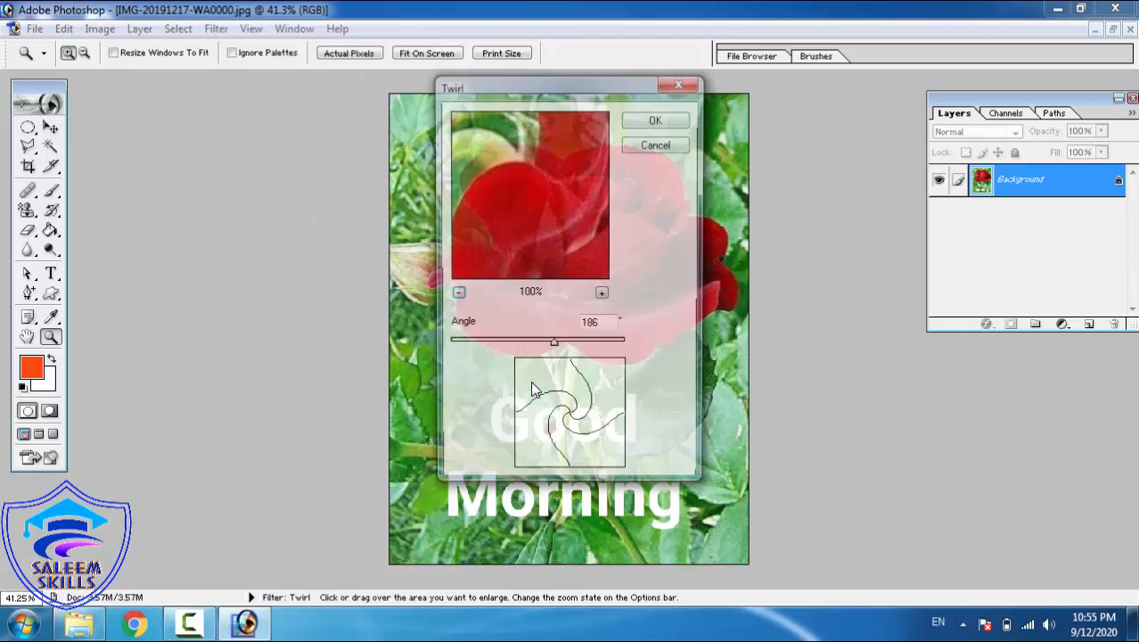
{"action": "left_click", "coordinate": [518, 345]}
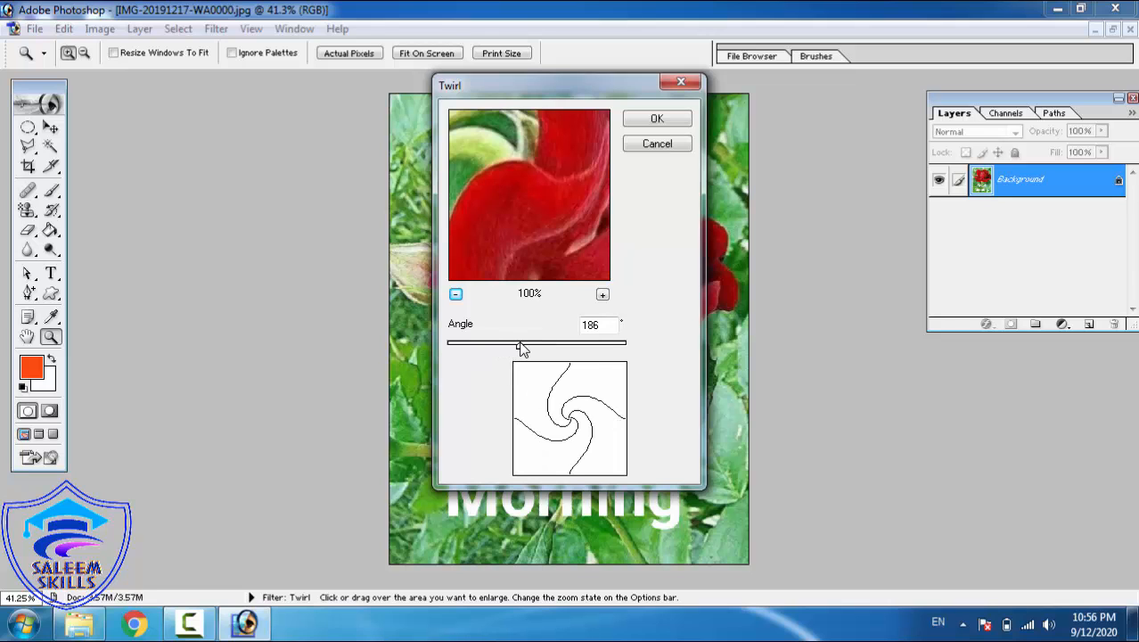
{"action": "left_click_drag", "start_coordinate": [500, 349], "coordinate": [499, 348]}
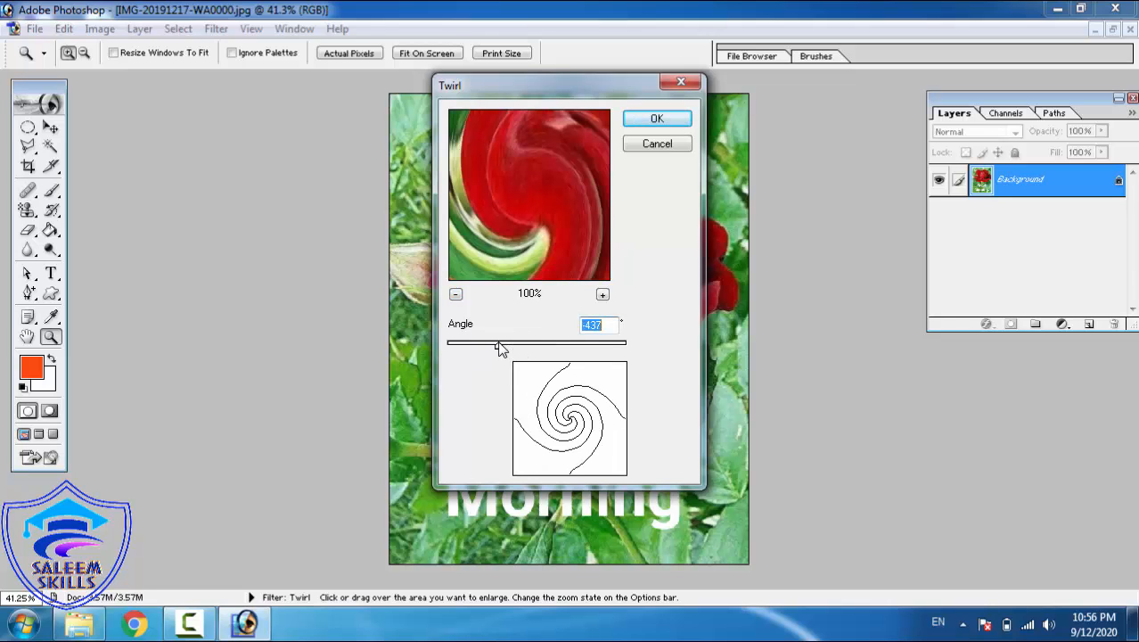
{"action": "left_click", "coordinate": [647, 122]}
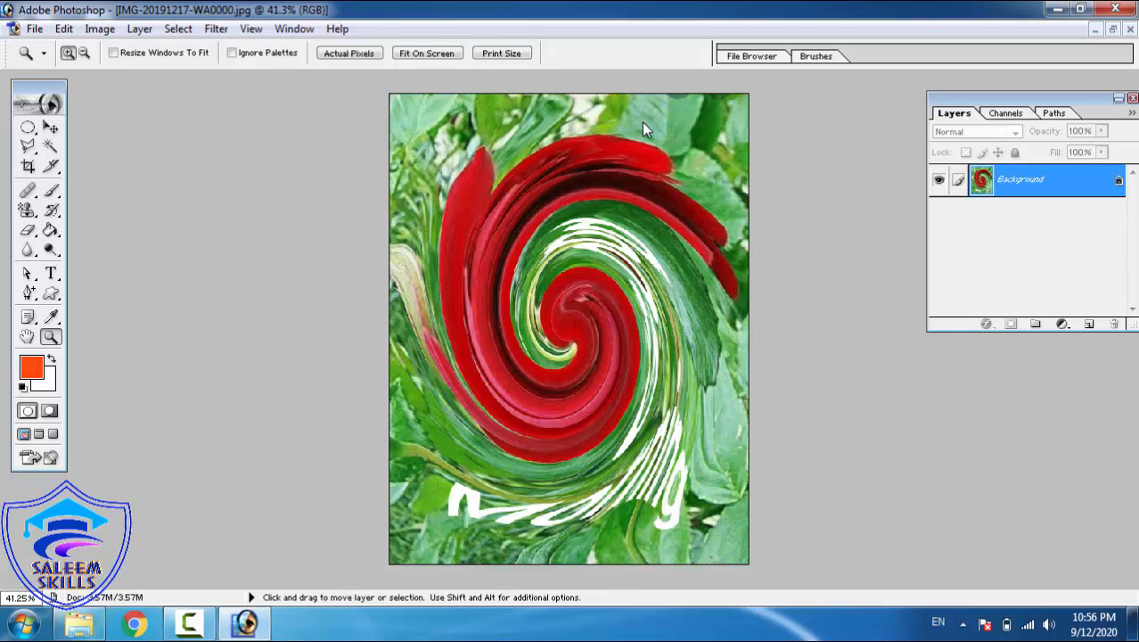
{"action": "key", "text": "ctrl+z"}
{"action": "left_click", "coordinate": [216, 29]}
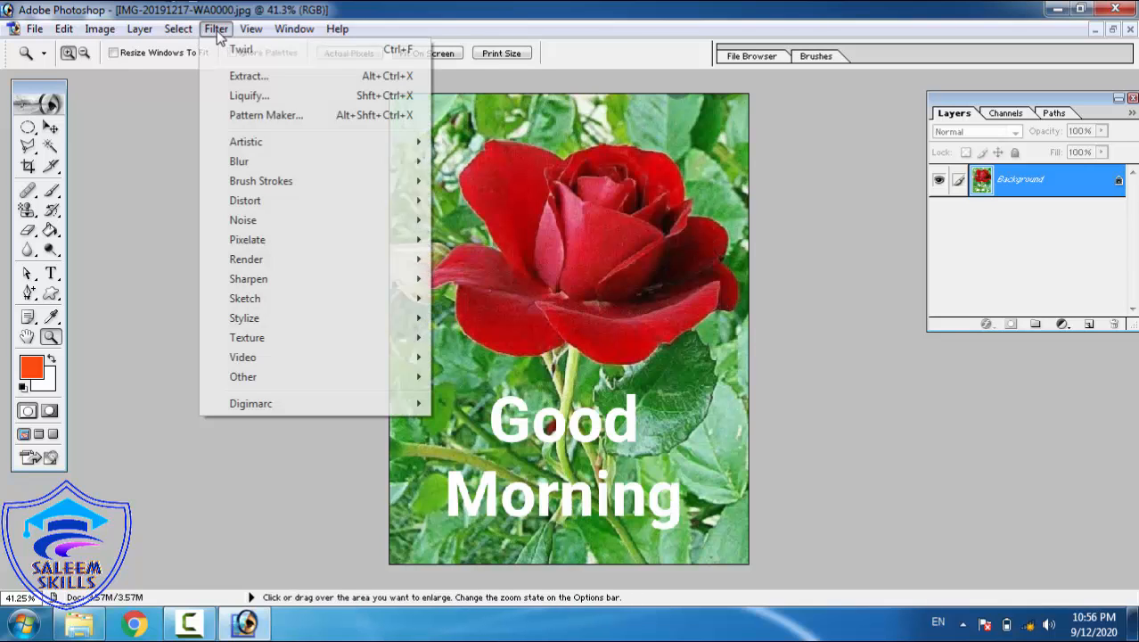
{"action": "mouse_move", "coordinate": [313, 265]}
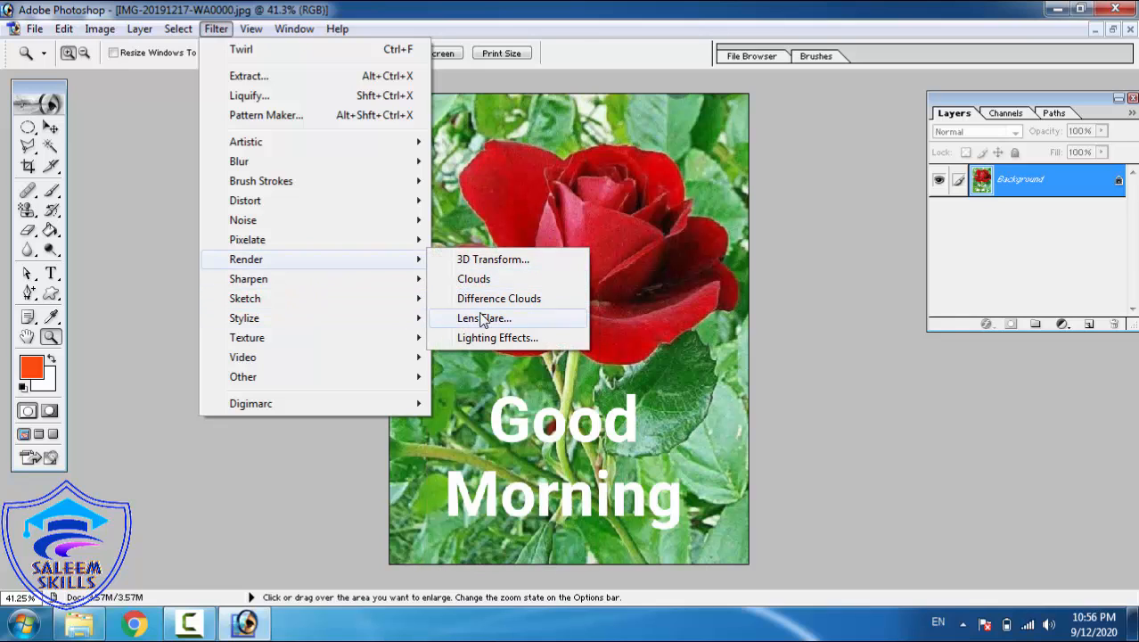
{"action": "left_click", "coordinate": [586, 412]}
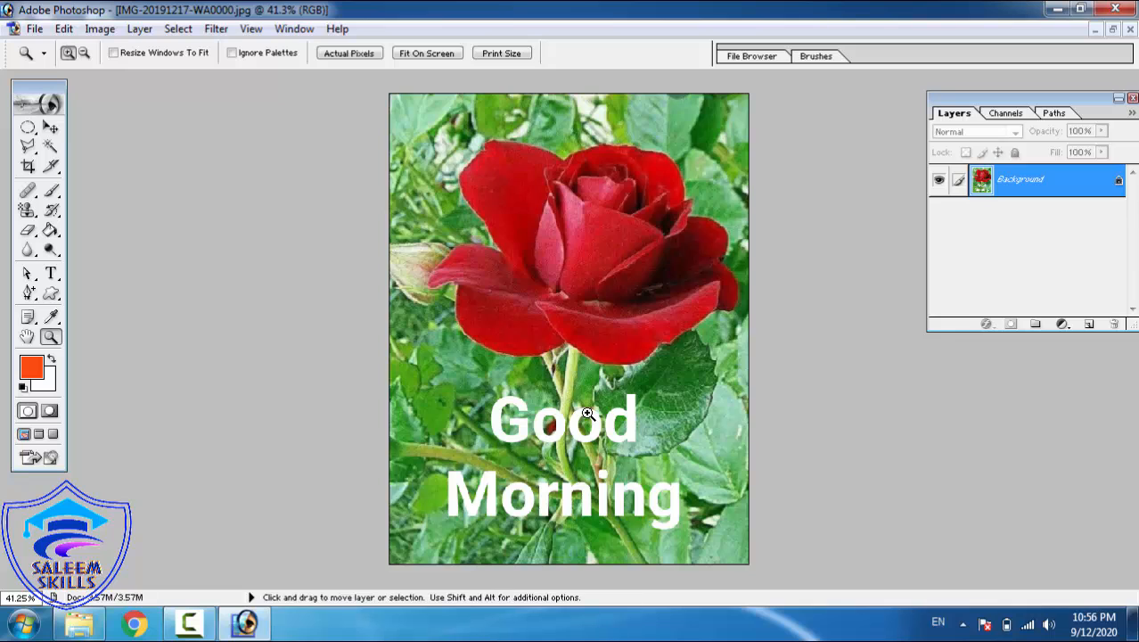
- Switch to the doll photo, try the Clouds filter on its background layer and undo it
{"action": "key", "text": "ctrl+Tab"}
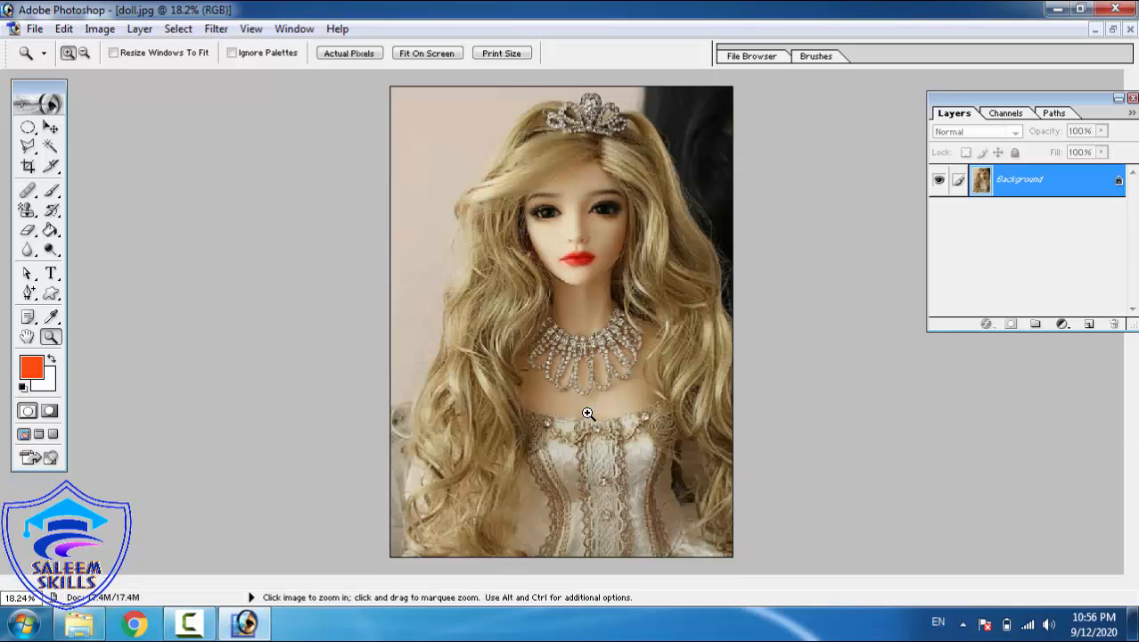
{"action": "left_click", "coordinate": [229, 30]}
{"action": "mouse_move", "coordinate": [245, 265]}
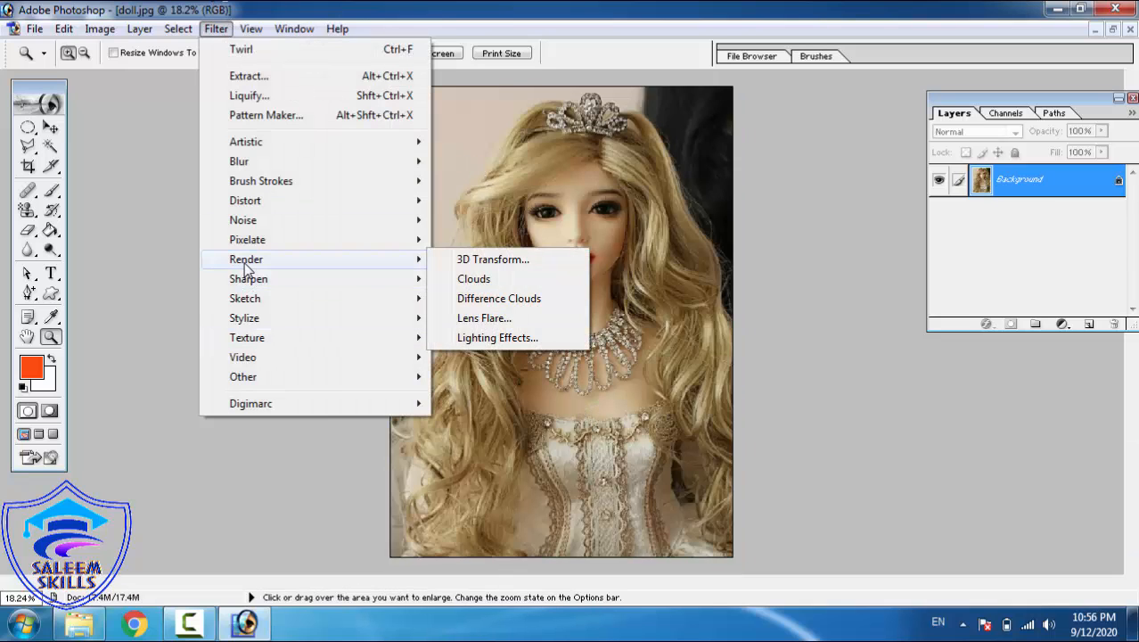
{"action": "left_click", "coordinate": [491, 282]}
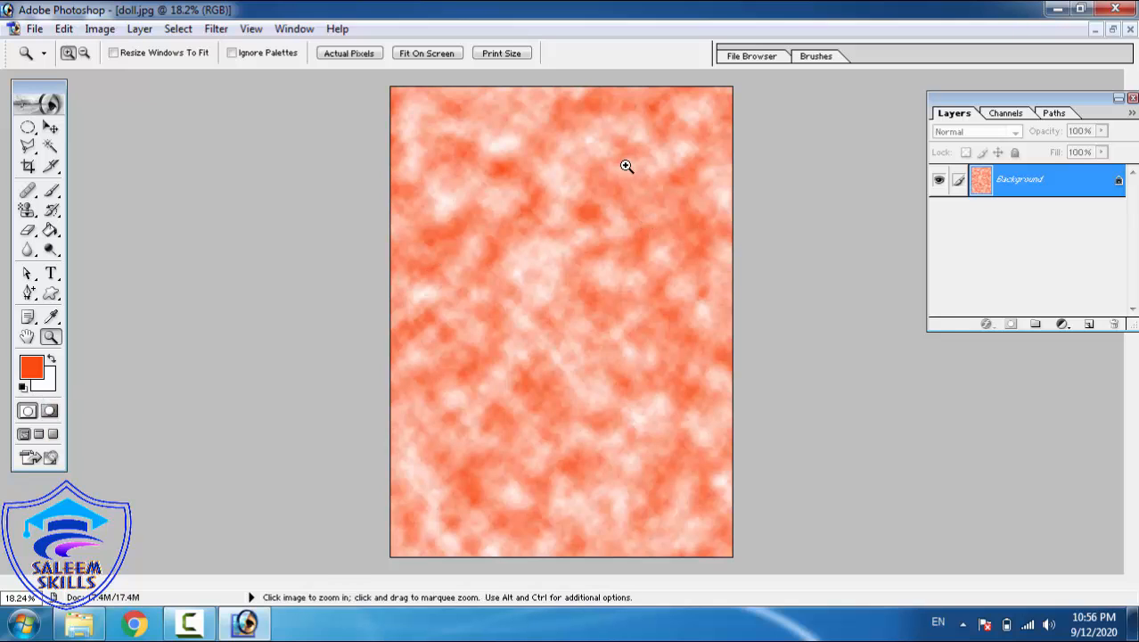
{"action": "key", "text": "ctrl+z"}
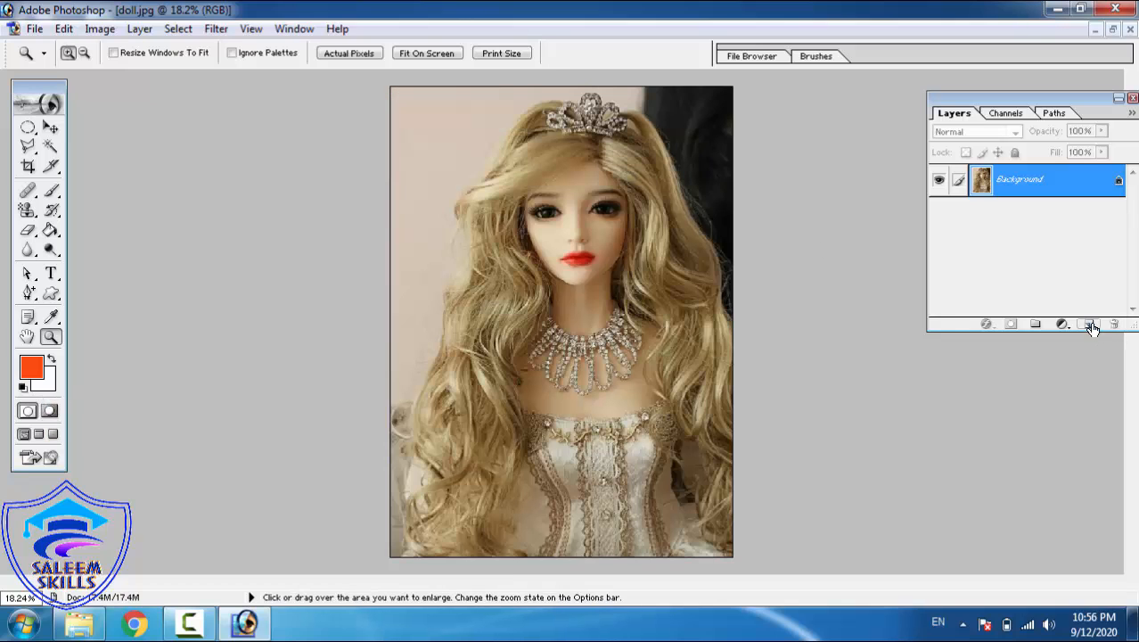
- Add a new layer above the doll photo and fill it with the Clouds filter
{"action": "left_click", "coordinate": [1089, 325]}
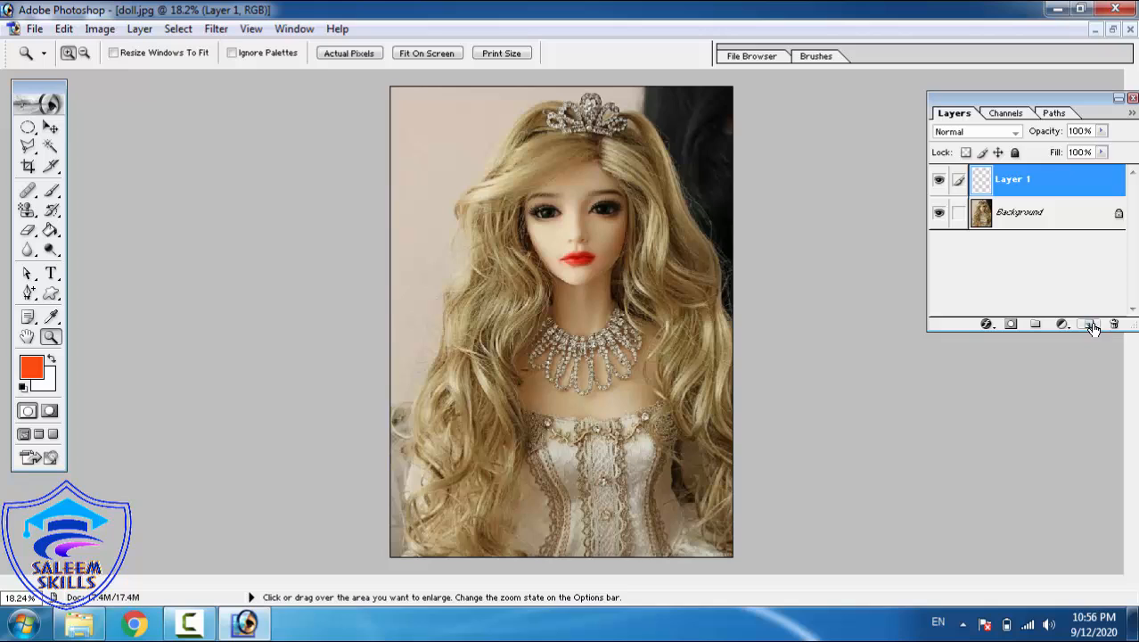
{"action": "left_click", "coordinate": [219, 29]}
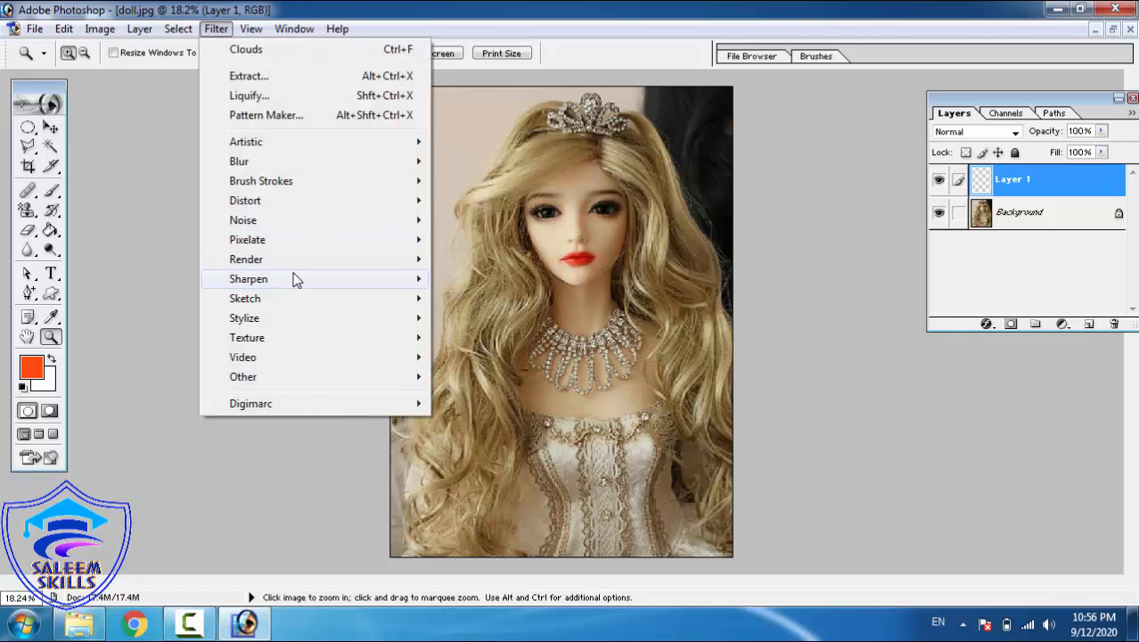
{"action": "mouse_move", "coordinate": [294, 278]}
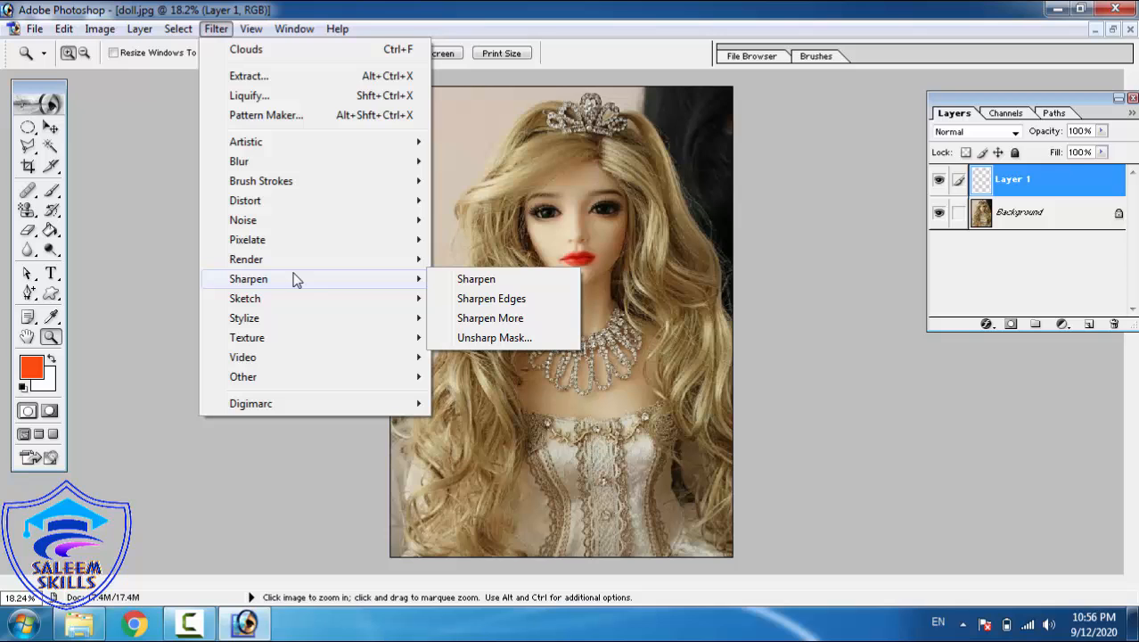
{"action": "mouse_move", "coordinate": [375, 264]}
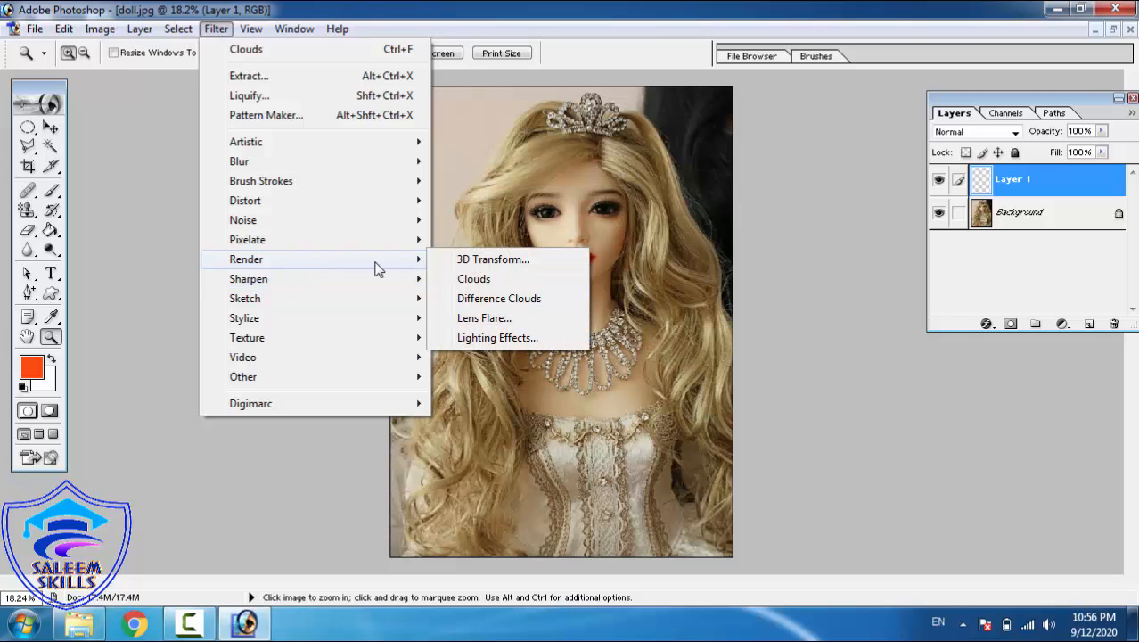
{"action": "left_click", "coordinate": [475, 279]}
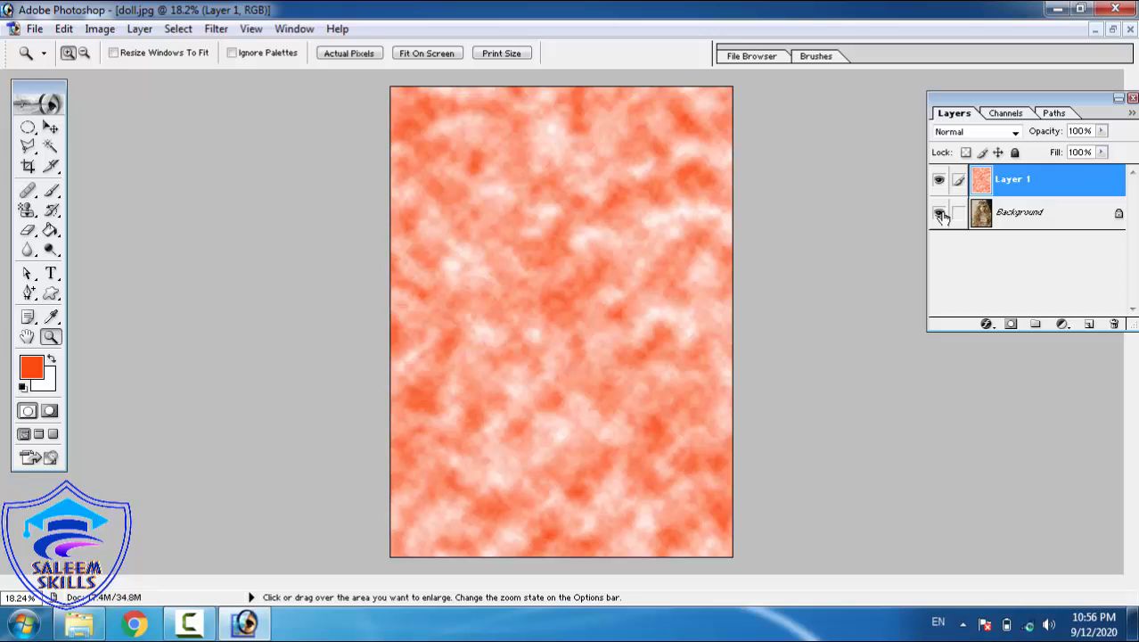
- Convert the doll's locked background to a regular layer, move it above the clouds layer, and toggle its visibility to compare the two
{"action": "double_click", "coordinate": [1050, 216]}
{"action": "left_click", "coordinate": [694, 284]}
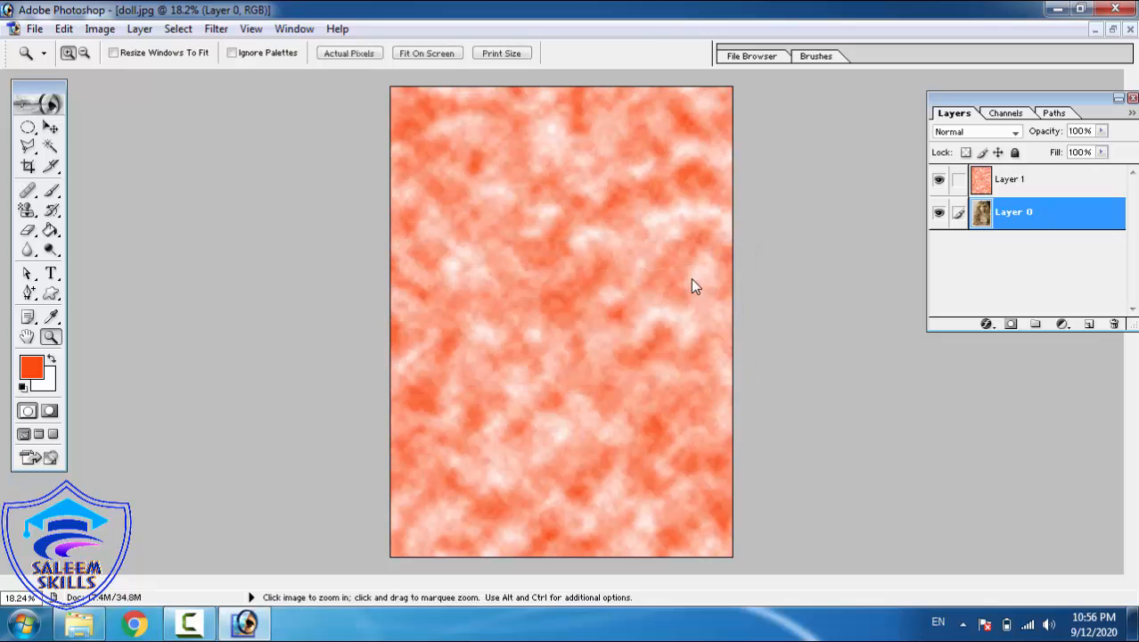
{"action": "left_click_drag", "start_coordinate": [1073, 214], "coordinate": [1063, 178]}
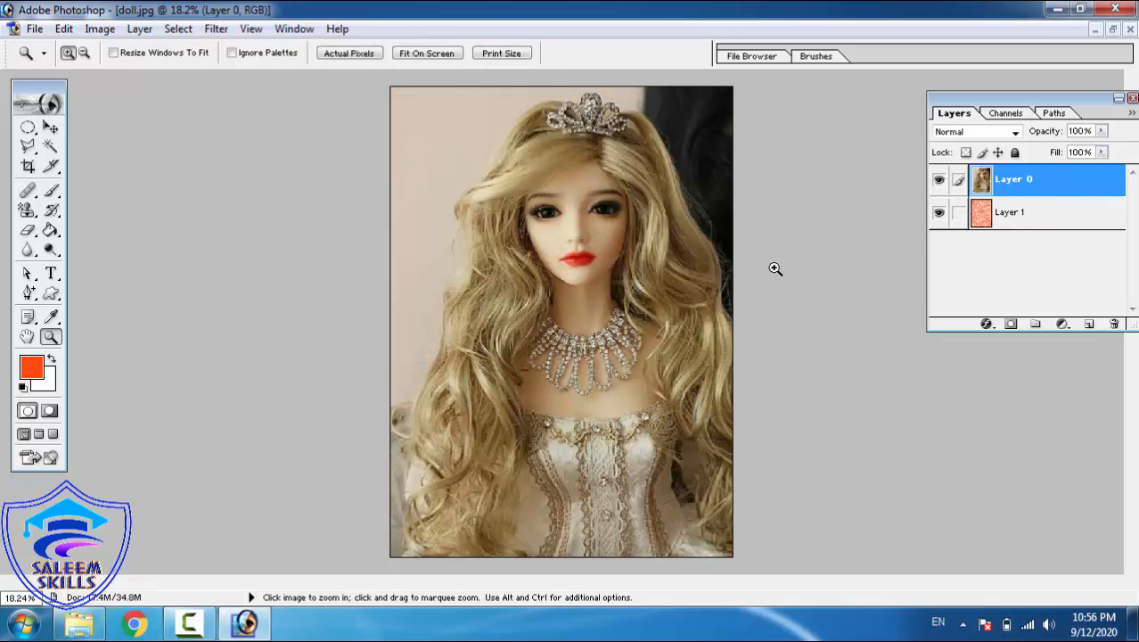
{"action": "left_click", "coordinate": [938, 181]}
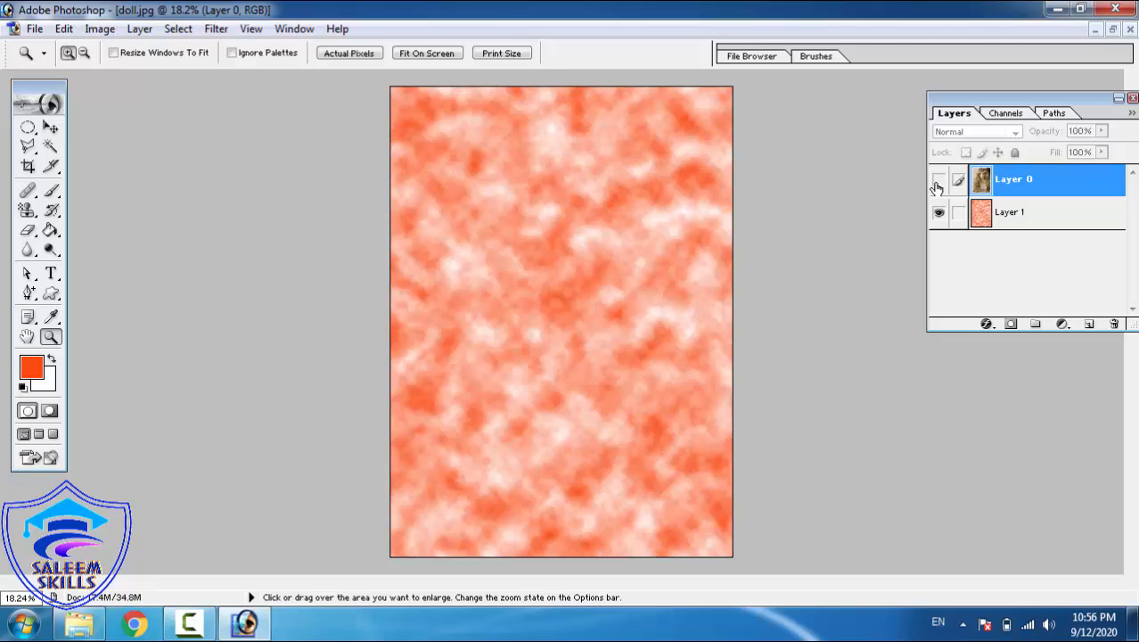
{"action": "left_click", "coordinate": [939, 181]}
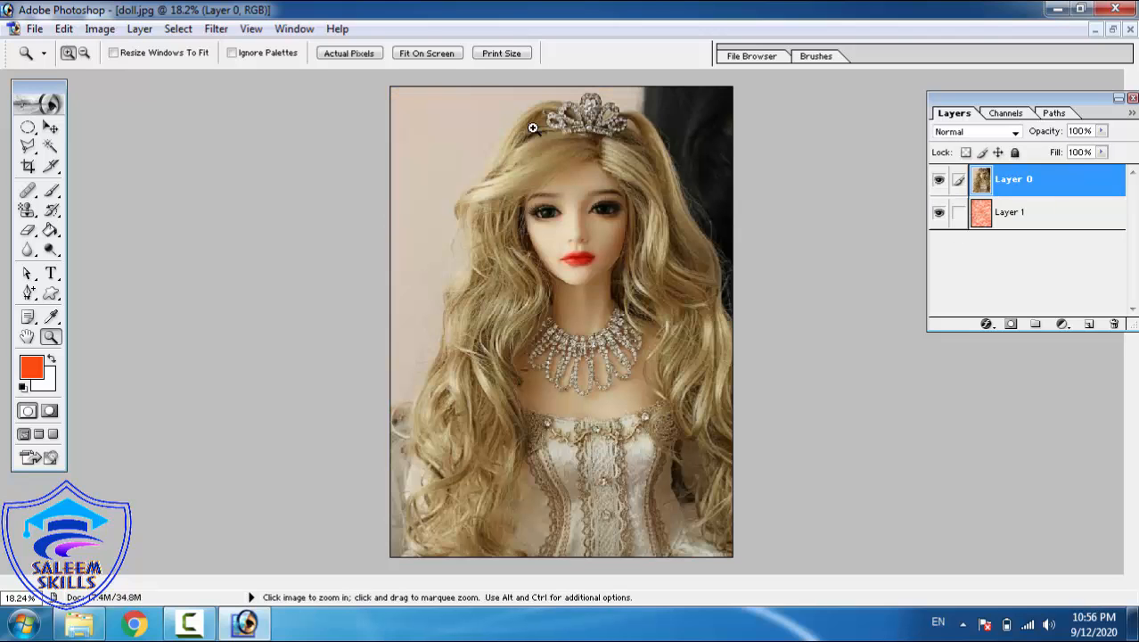
- Apply 3D Transform to the doll layer with a sphere drawn around the face, and inspect the face close up
{"action": "left_click", "coordinate": [216, 29]}
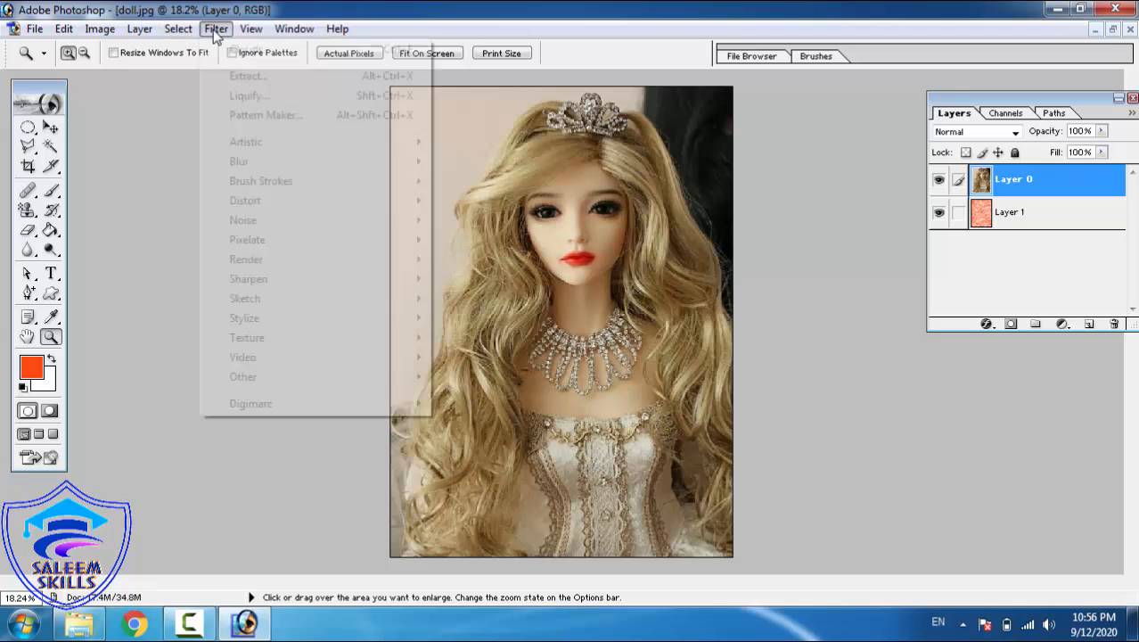
{"action": "mouse_move", "coordinate": [290, 262]}
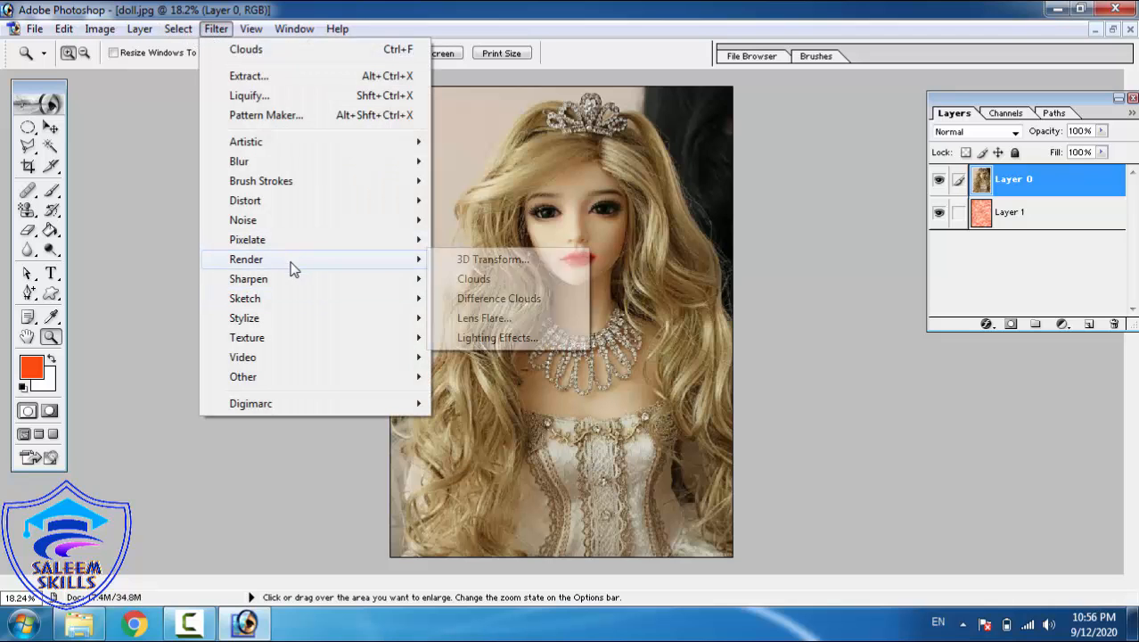
{"action": "left_click", "coordinate": [478, 259]}
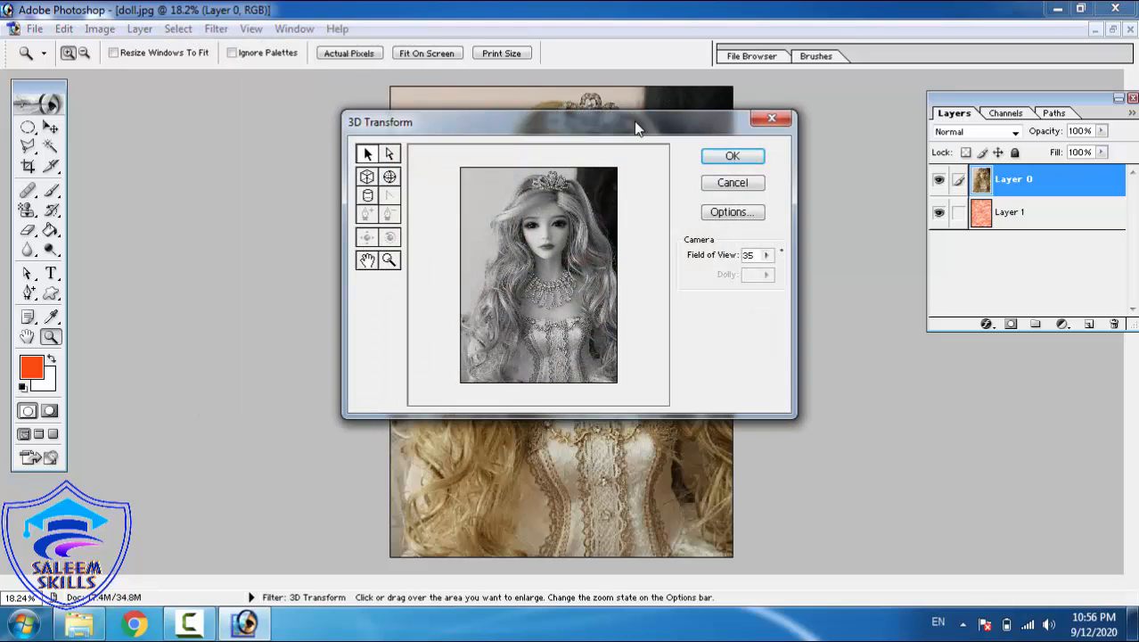
{"action": "left_click_drag", "start_coordinate": [634, 121], "coordinate": [281, 171]}
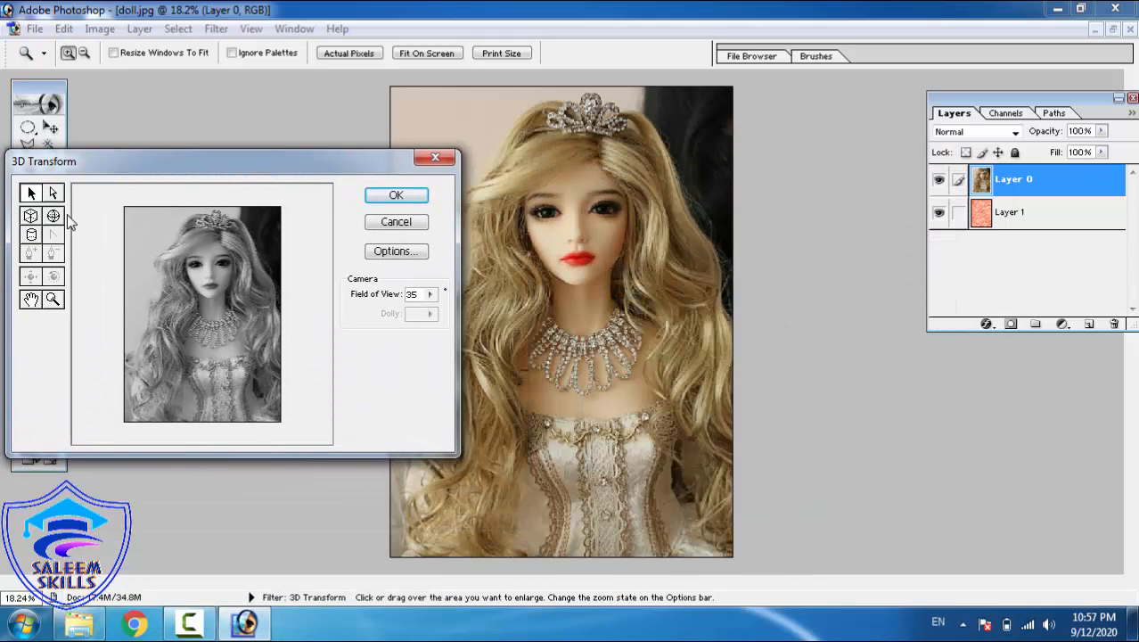
{"action": "left_click", "coordinate": [32, 217]}
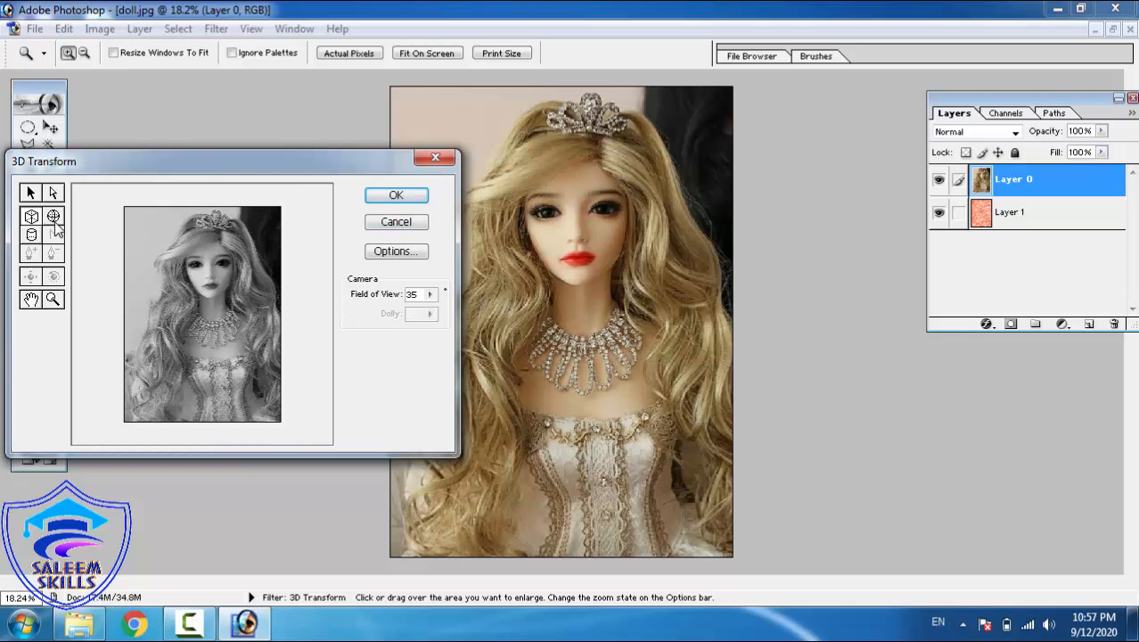
{"action": "left_click", "coordinate": [53, 217]}
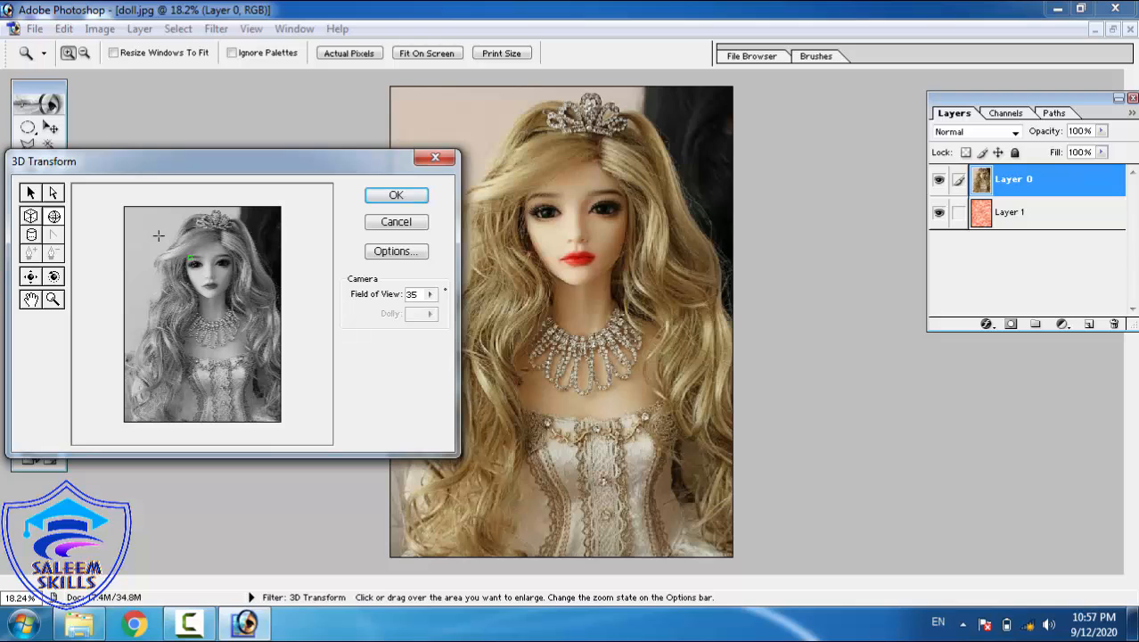
{"action": "left_click_drag", "start_coordinate": [157, 226], "coordinate": [252, 308]}
{"action": "left_click", "coordinate": [30, 219]}
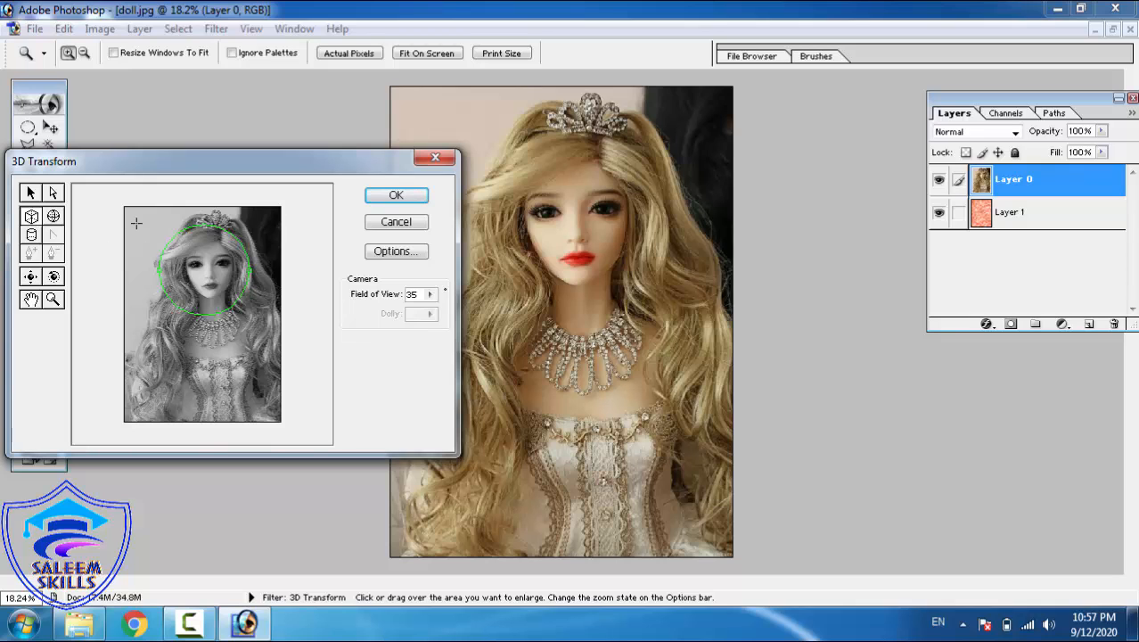
{"action": "left_click", "coordinate": [396, 195]}
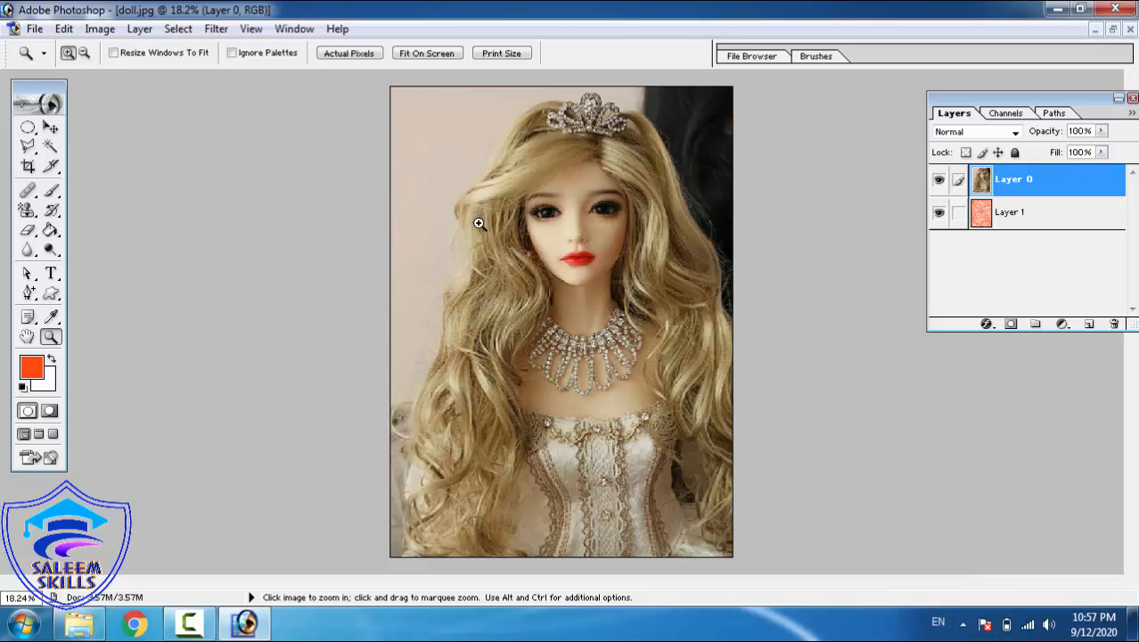
{"action": "left_click_drag", "start_coordinate": [424, 354], "coordinate": [761, 107]}
{"action": "right_click", "coordinate": [509, 264]}
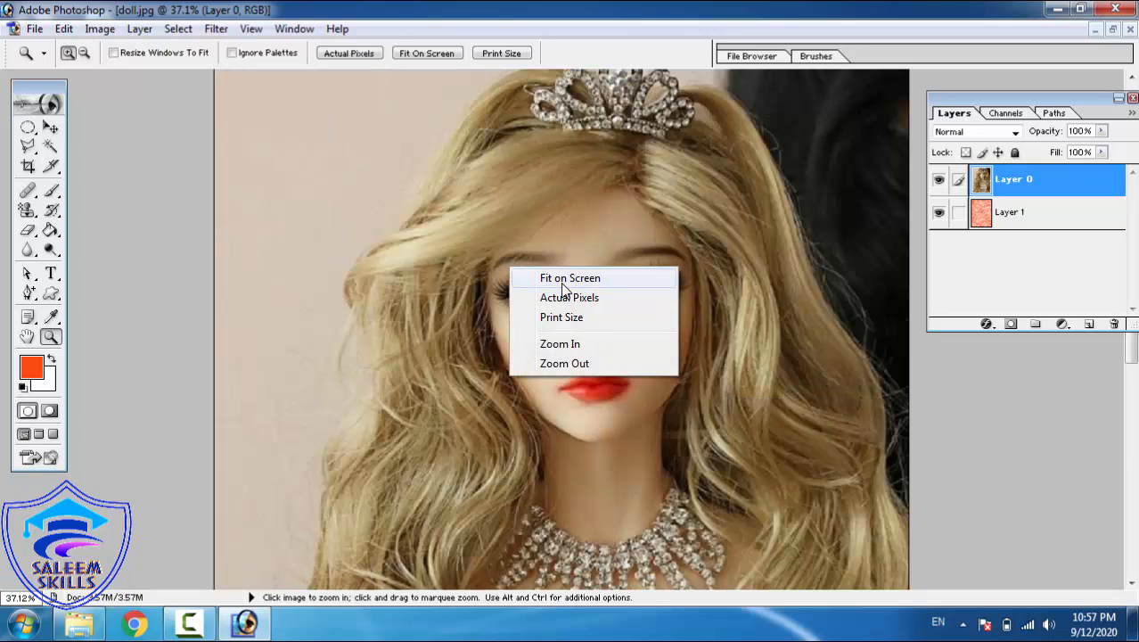
{"action": "left_click", "coordinate": [562, 283]}
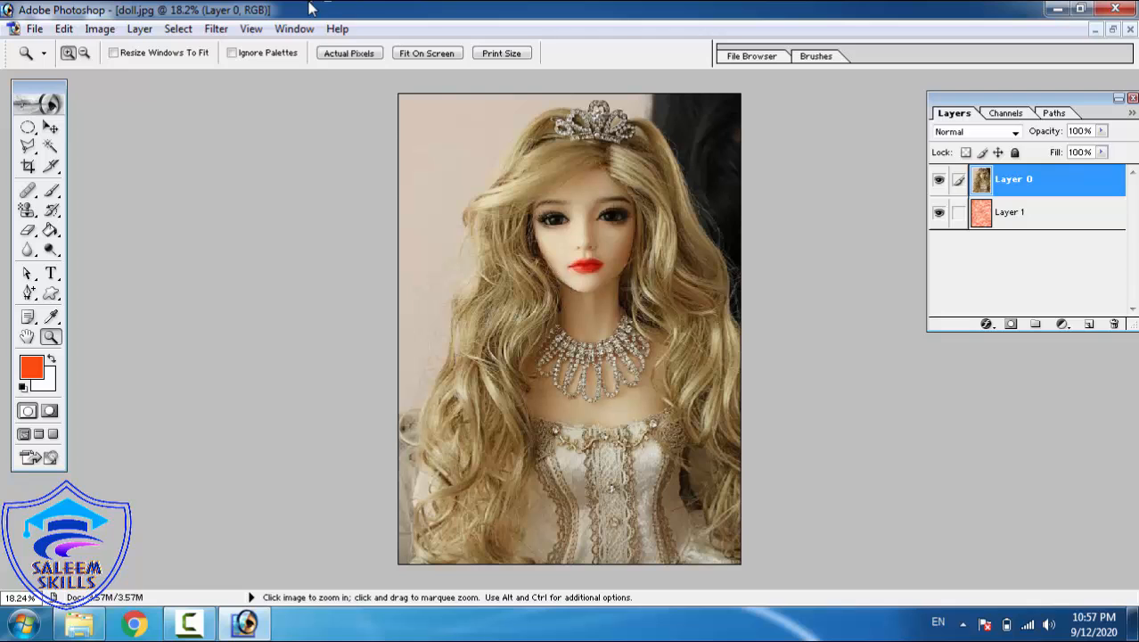
- Hide the doll layer, apply Difference Clouds to the clouds layer, and inspect the texture close up
{"action": "left_click", "coordinate": [218, 29]}
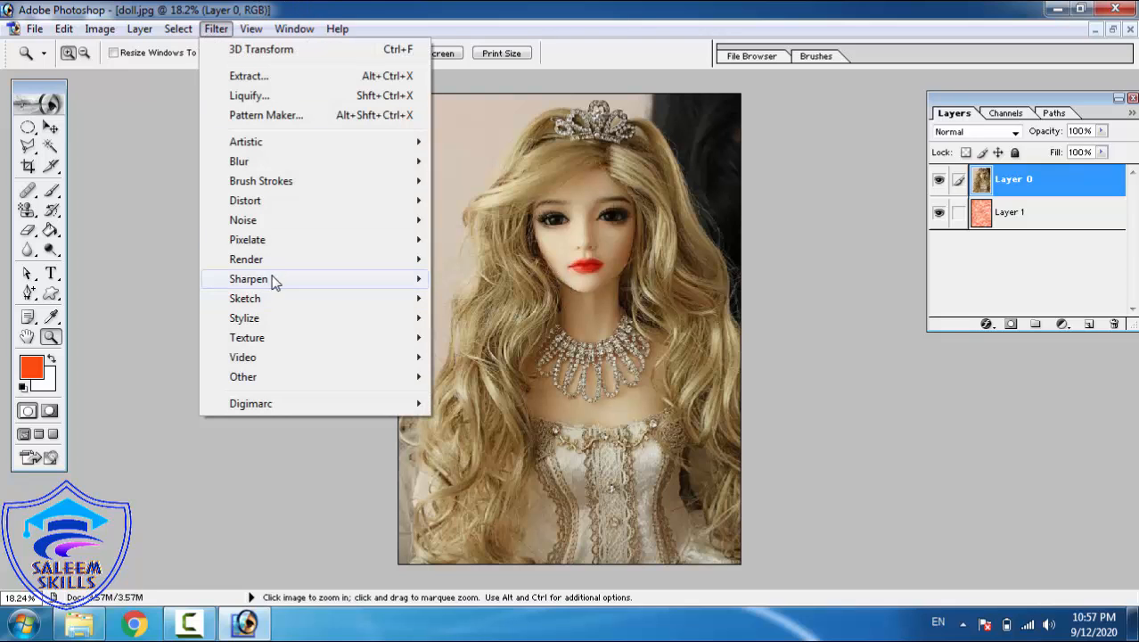
{"action": "mouse_move", "coordinate": [276, 259]}
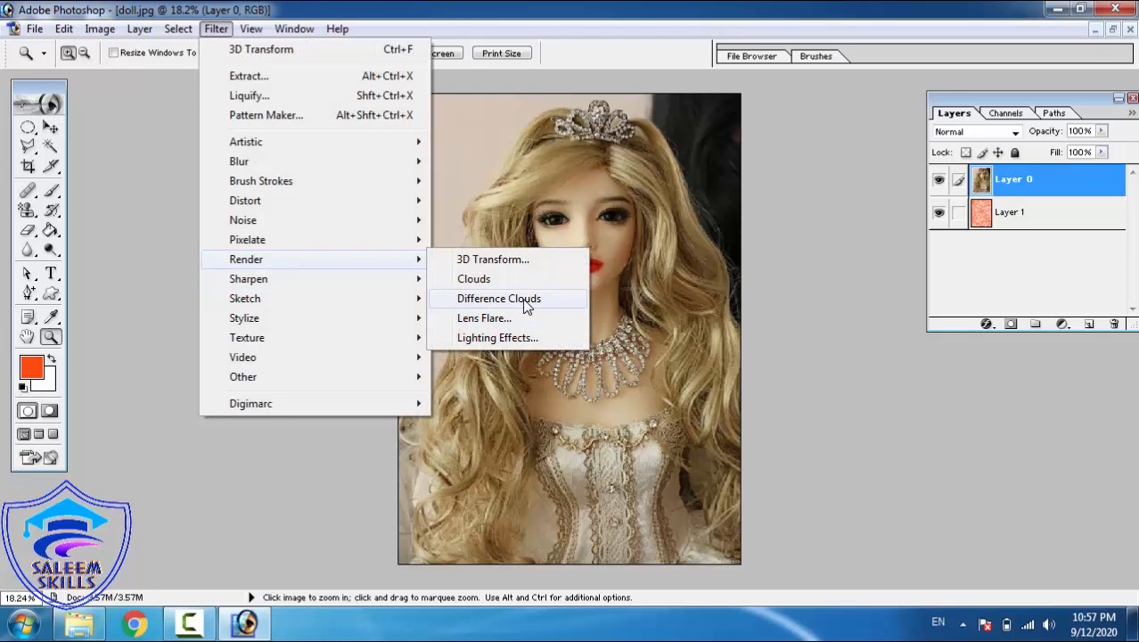
{"action": "left_click", "coordinate": [938, 179]}
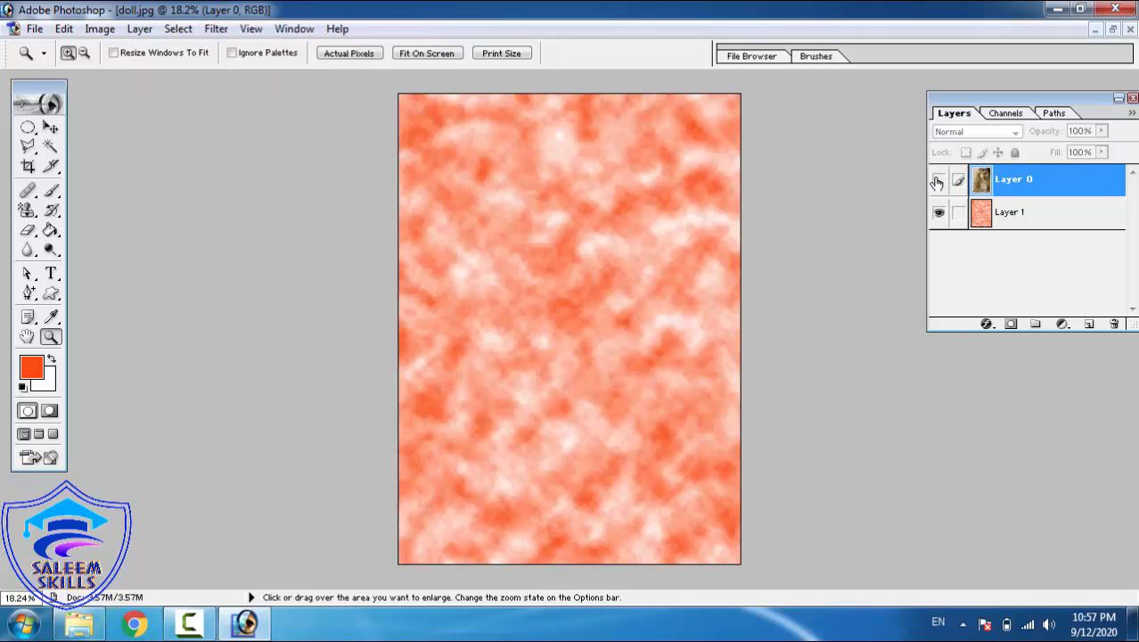
{"action": "left_click", "coordinate": [216, 29]}
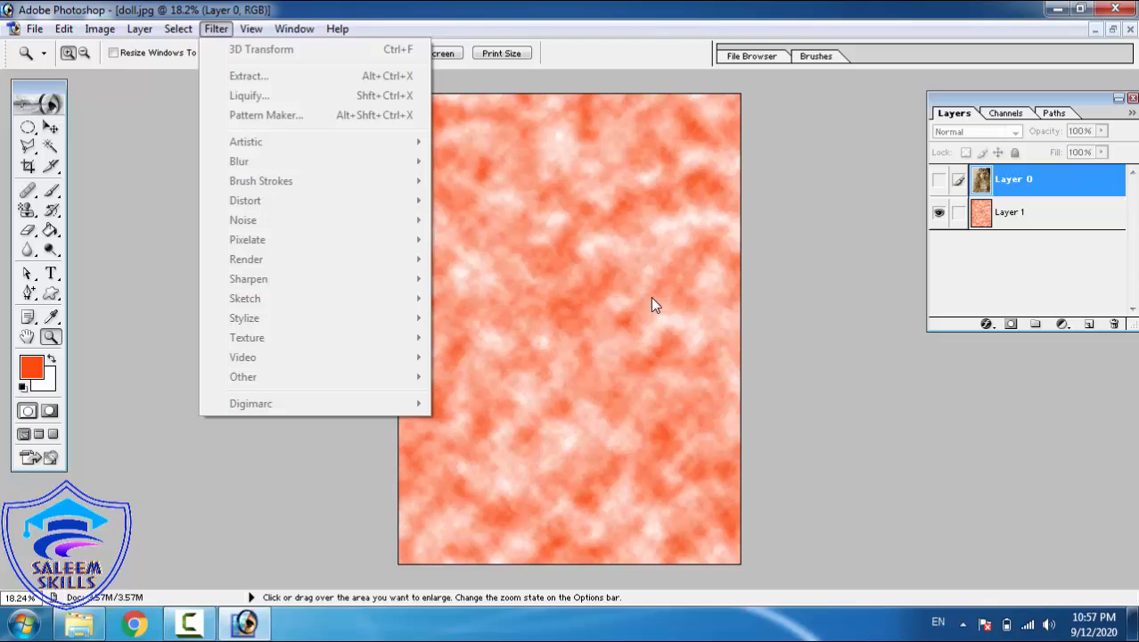
{"action": "left_click", "coordinate": [1010, 214]}
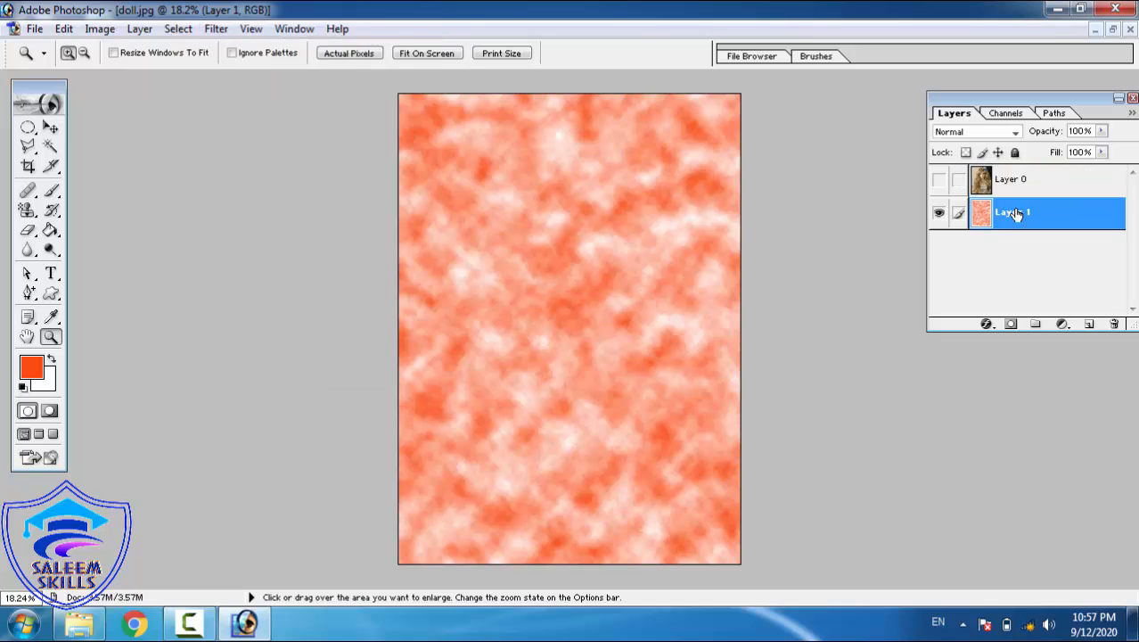
{"action": "left_click", "coordinate": [224, 31]}
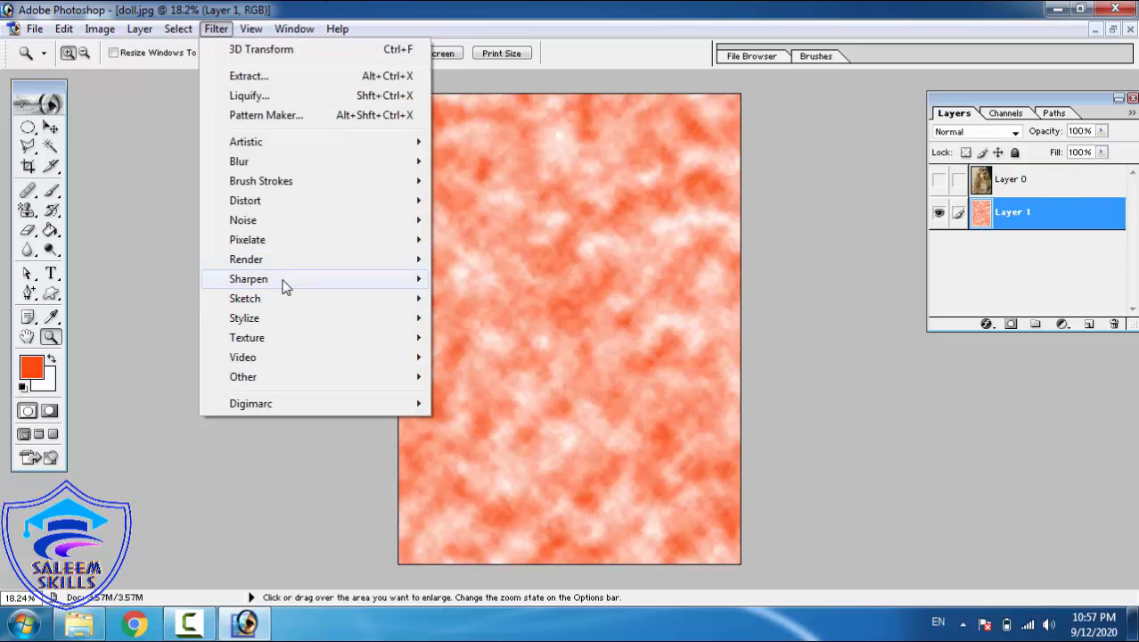
{"action": "mouse_move", "coordinate": [280, 260]}
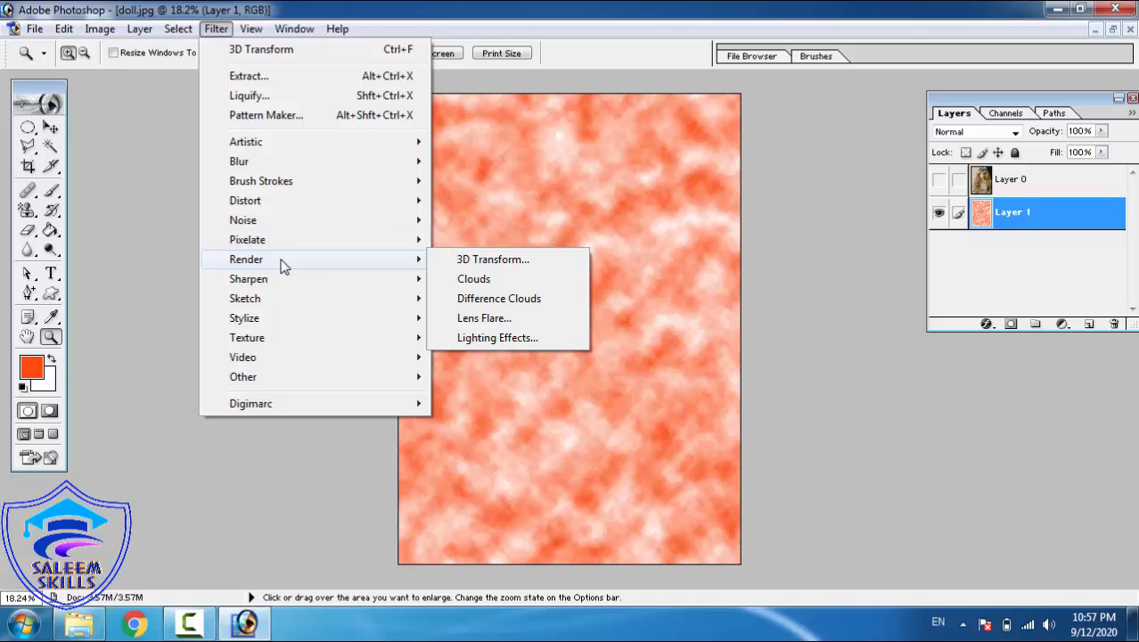
{"action": "left_click", "coordinate": [490, 300]}
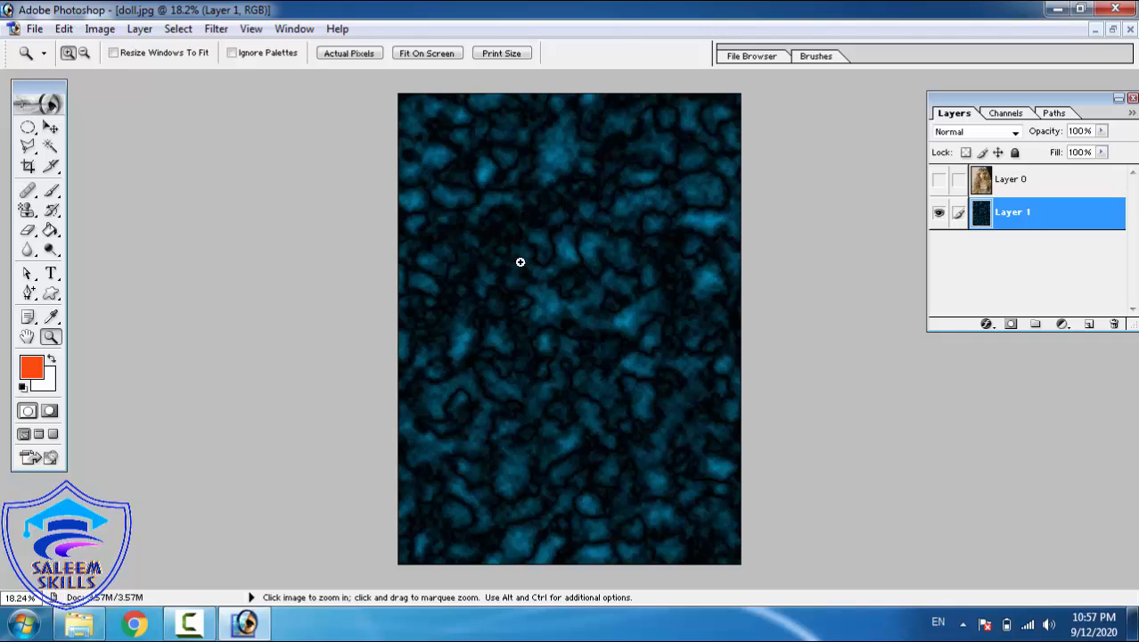
{"action": "left_click_drag", "start_coordinate": [521, 230], "coordinate": [433, 170]}
{"action": "right_click", "coordinate": [428, 166]}
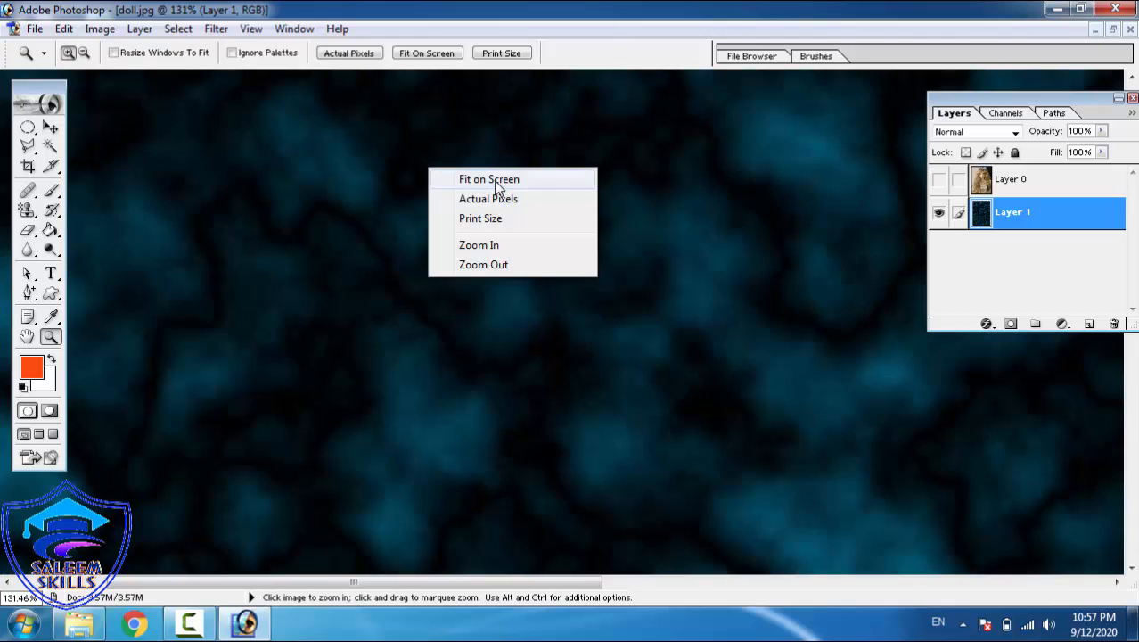
{"action": "left_click", "coordinate": [493, 180]}
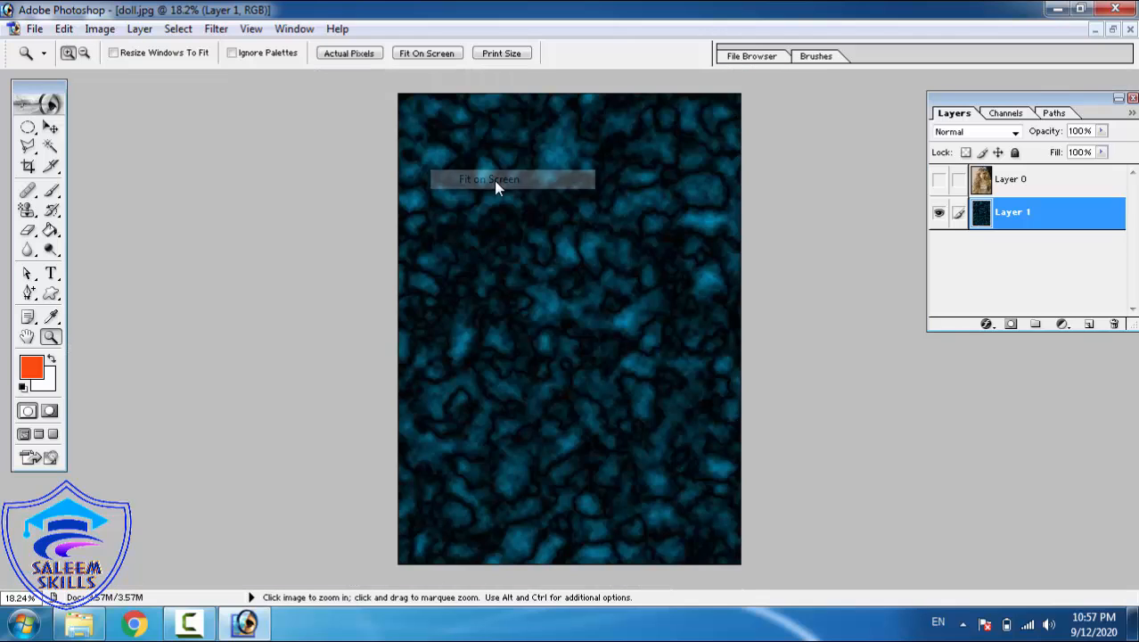
- Apply the Difference Clouds filter three more times to the clouds layer
{"action": "left_click", "coordinate": [215, 29]}
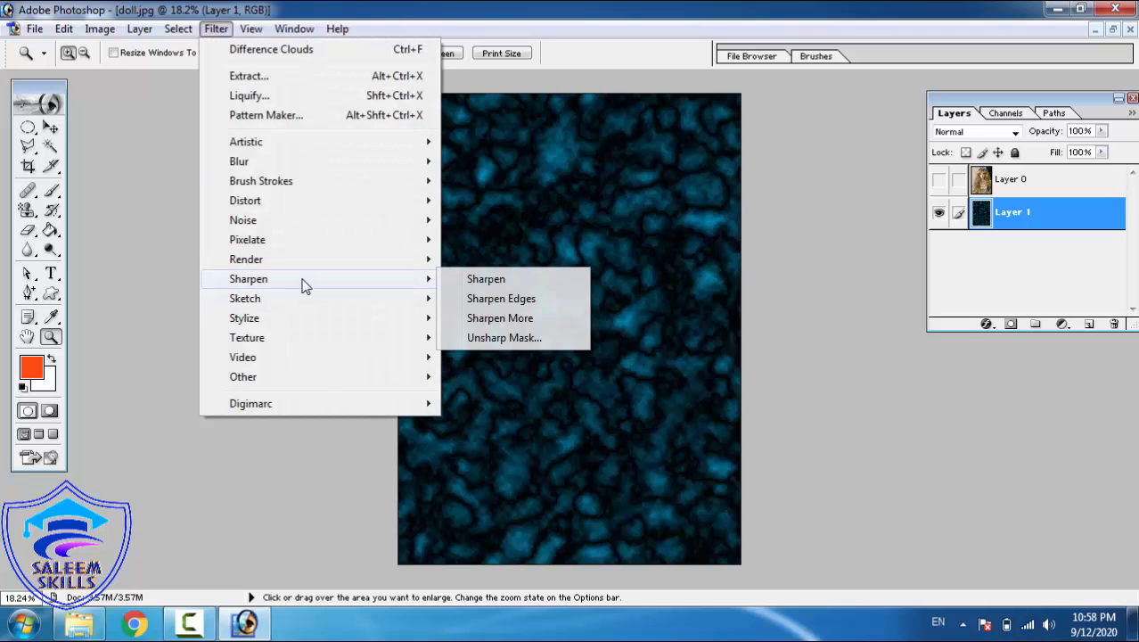
{"action": "mouse_move", "coordinate": [302, 266]}
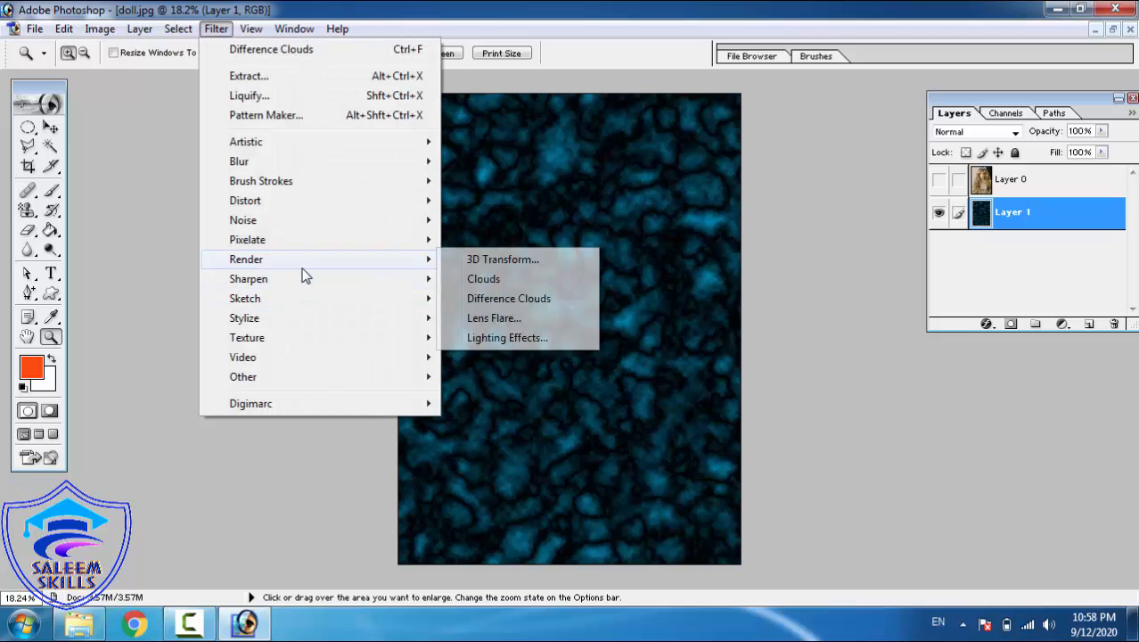
{"action": "left_click", "coordinate": [536, 309]}
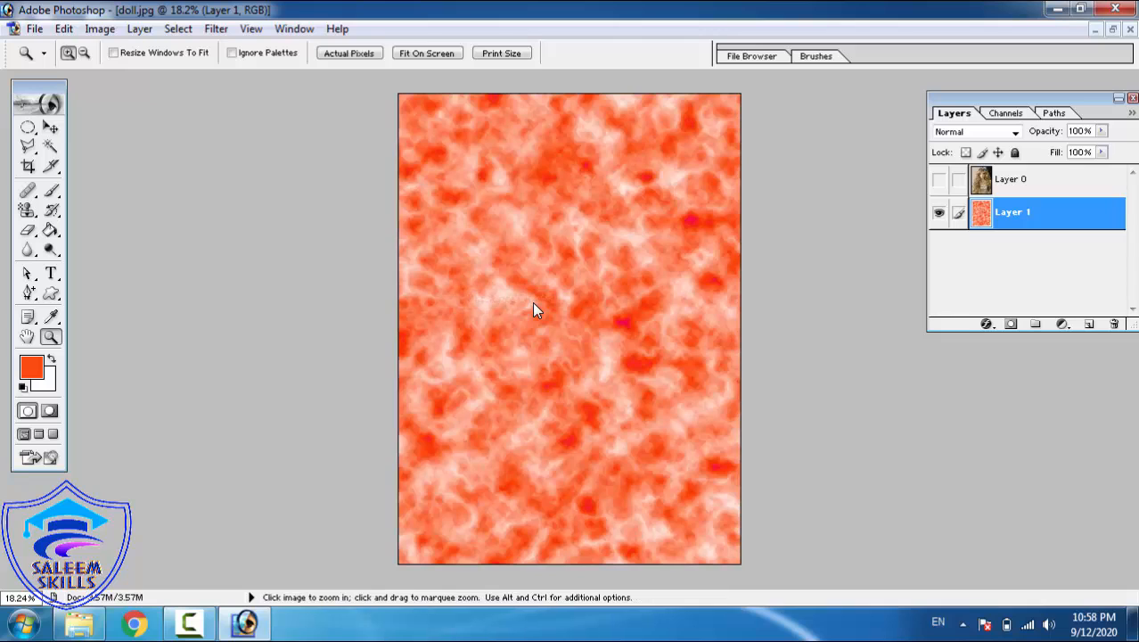
{"action": "left_click", "coordinate": [221, 28]}
{"action": "mouse_move", "coordinate": [343, 261]}
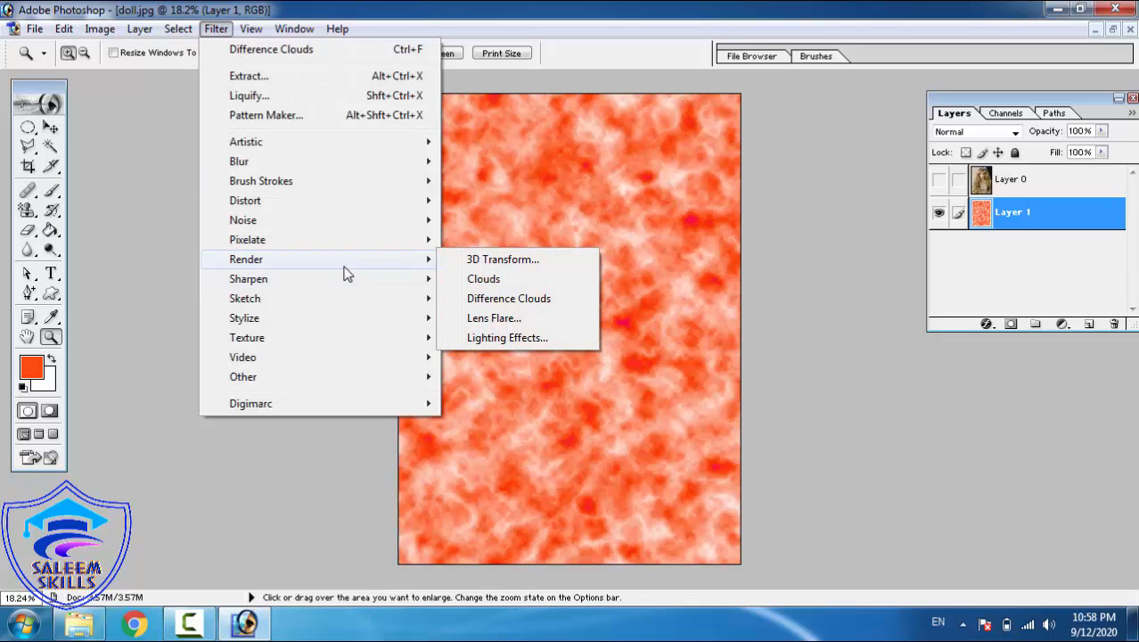
{"action": "left_click", "coordinate": [490, 303]}
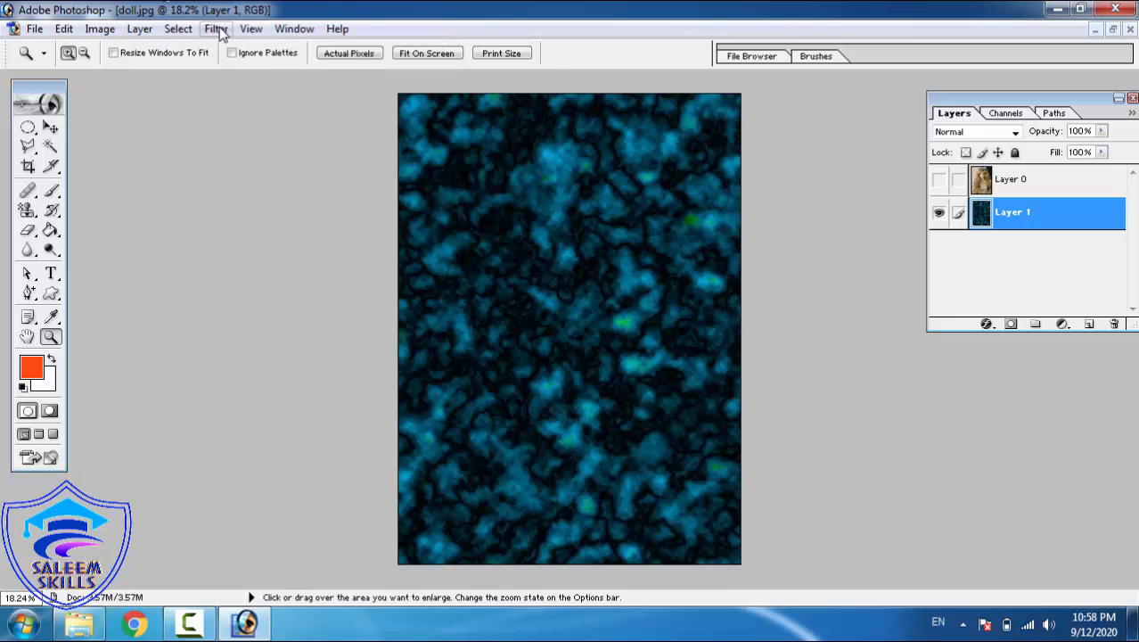
{"action": "key", "text": "ctrl+f"}
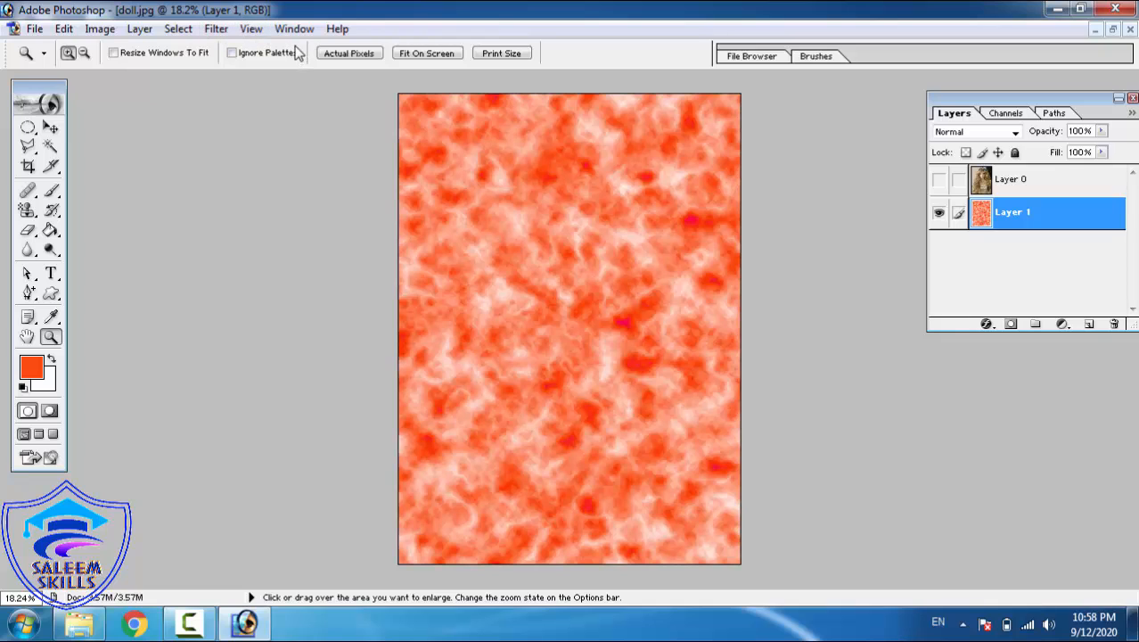
- Show the doll layer again and make it the active layer
{"action": "left_click", "coordinate": [221, 30]}
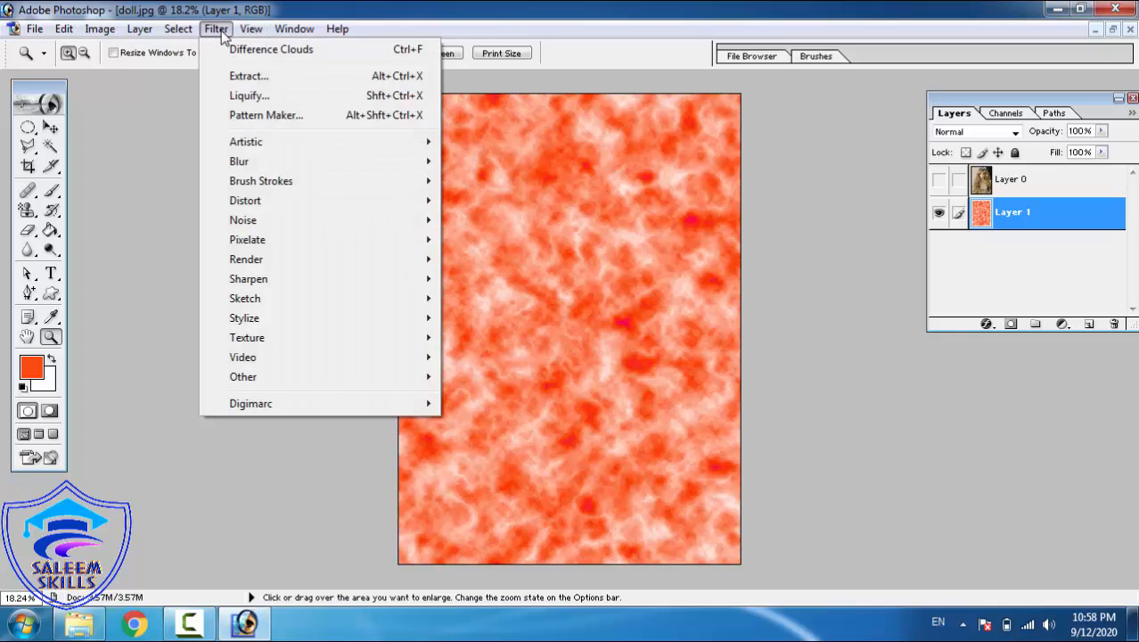
{"action": "mouse_move", "coordinate": [303, 263]}
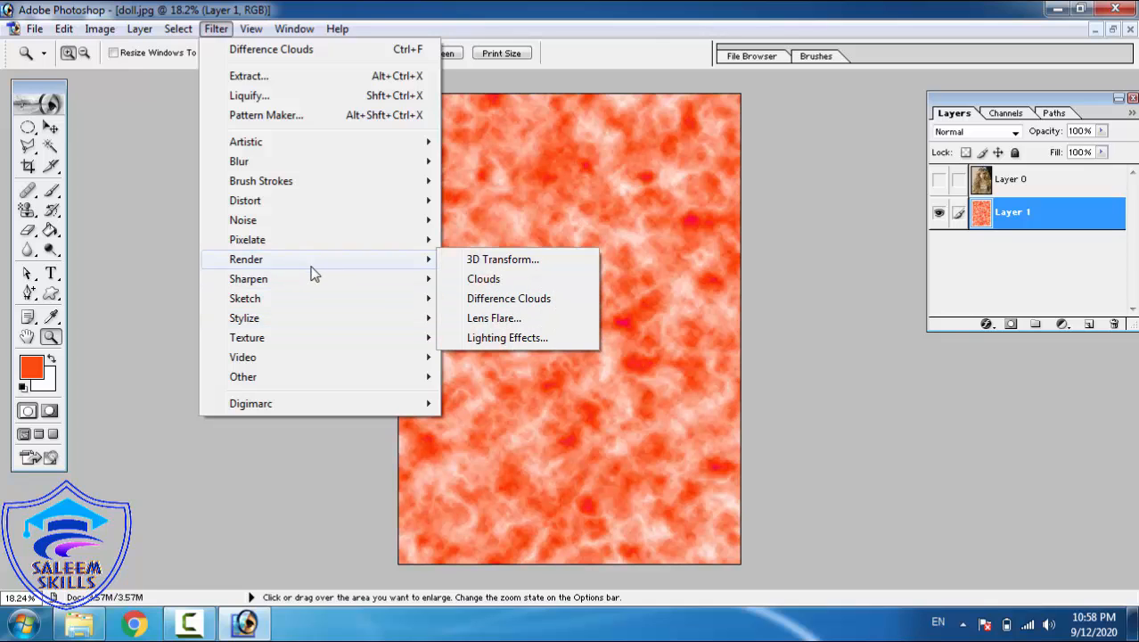
{"action": "left_click", "coordinate": [1010, 187]}
{"action": "left_click", "coordinate": [939, 179]}
{"action": "left_click", "coordinate": [1009, 179]}
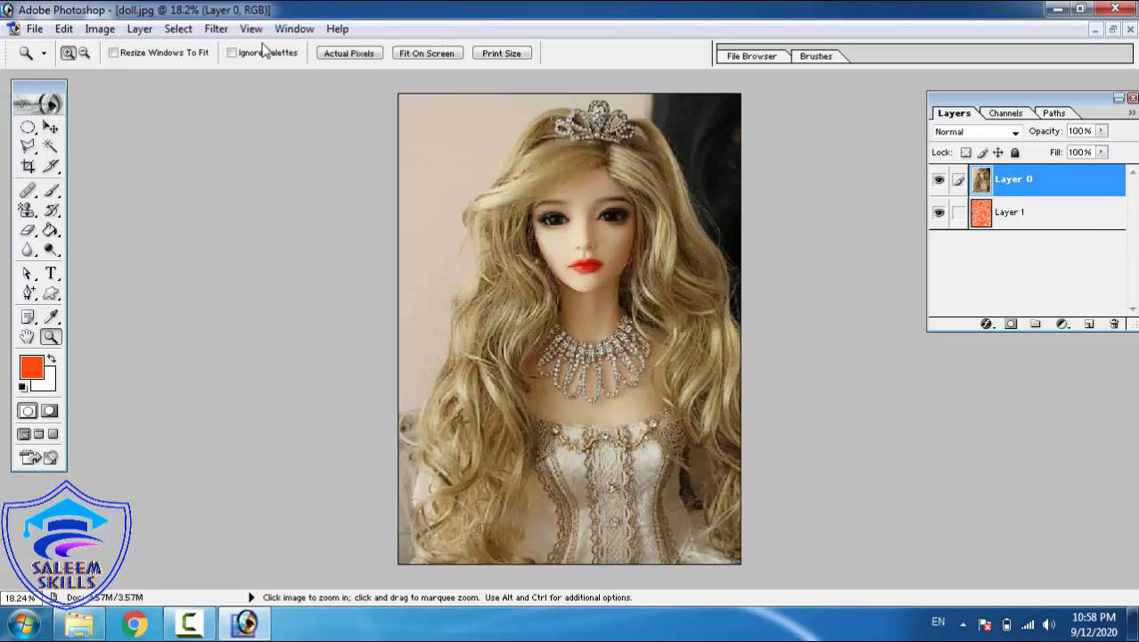
- Start a Lens Flare on the doll layer and place the flare center on the pale background at the upper left of the doll's head
{"action": "left_click", "coordinate": [216, 29]}
{"action": "mouse_move", "coordinate": [305, 262]}
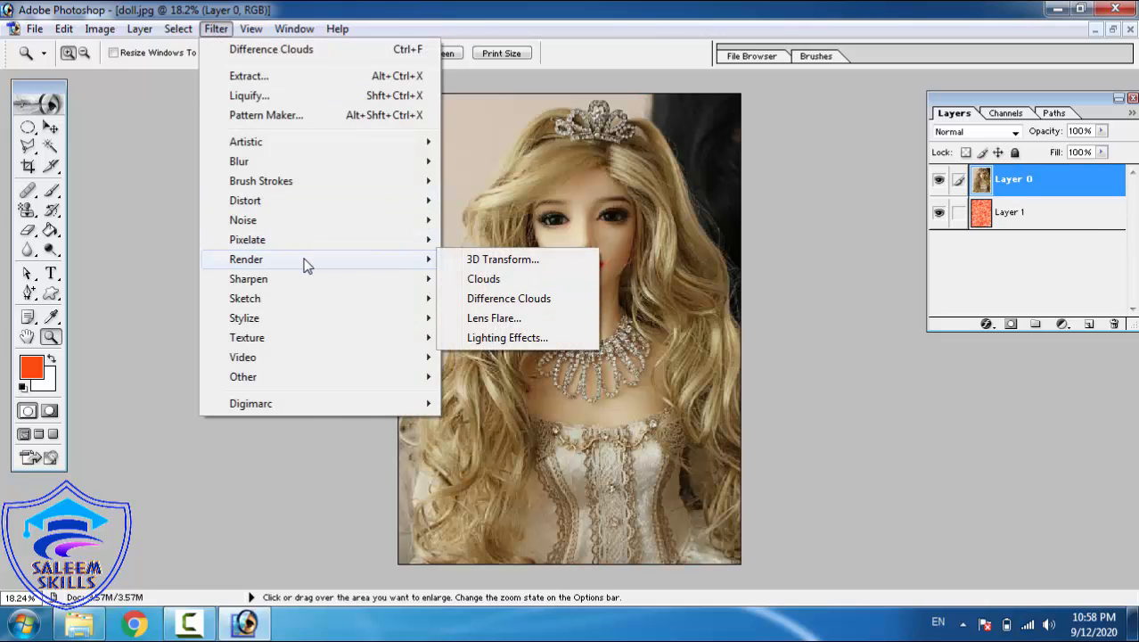
{"action": "left_click", "coordinate": [535, 320]}
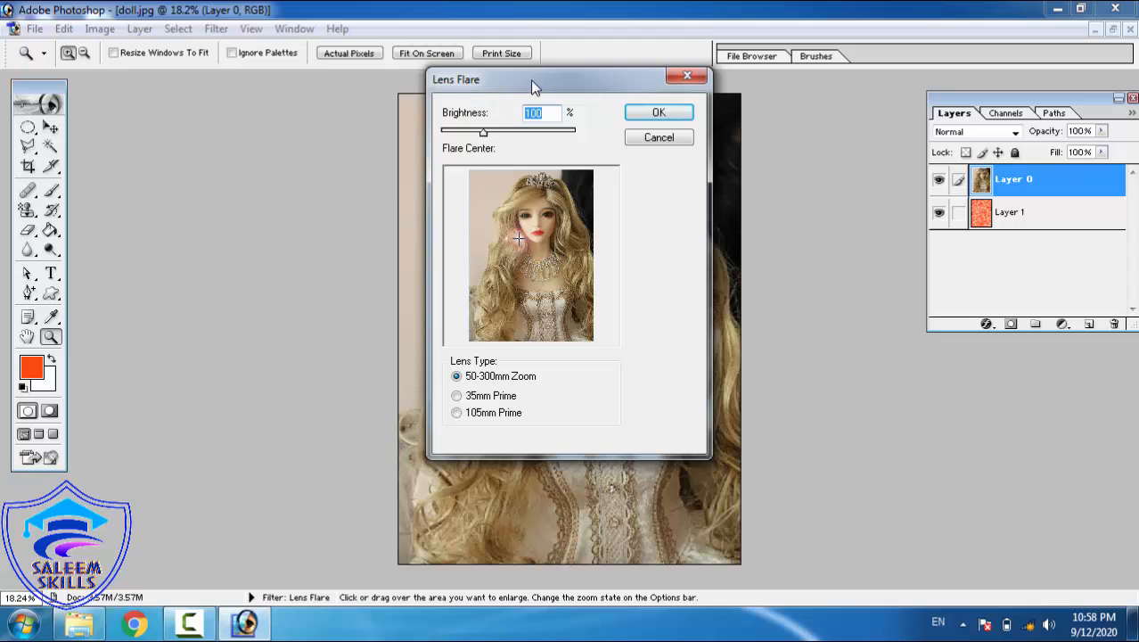
{"action": "left_click_drag", "start_coordinate": [530, 80], "coordinate": [169, 61]}
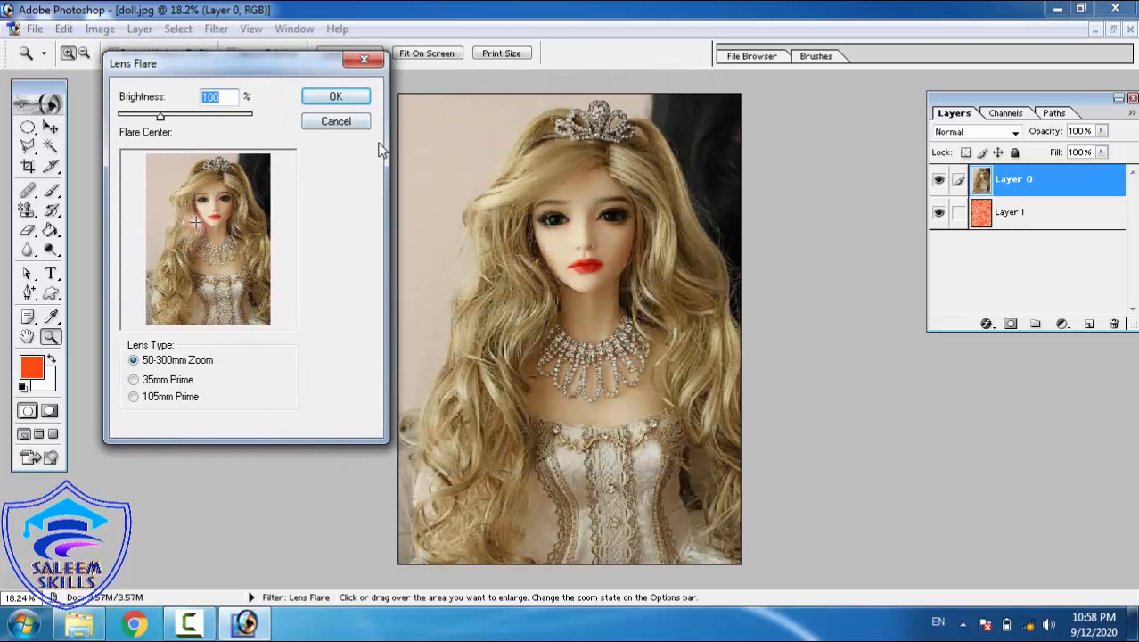
{"action": "left_click", "coordinate": [169, 177]}
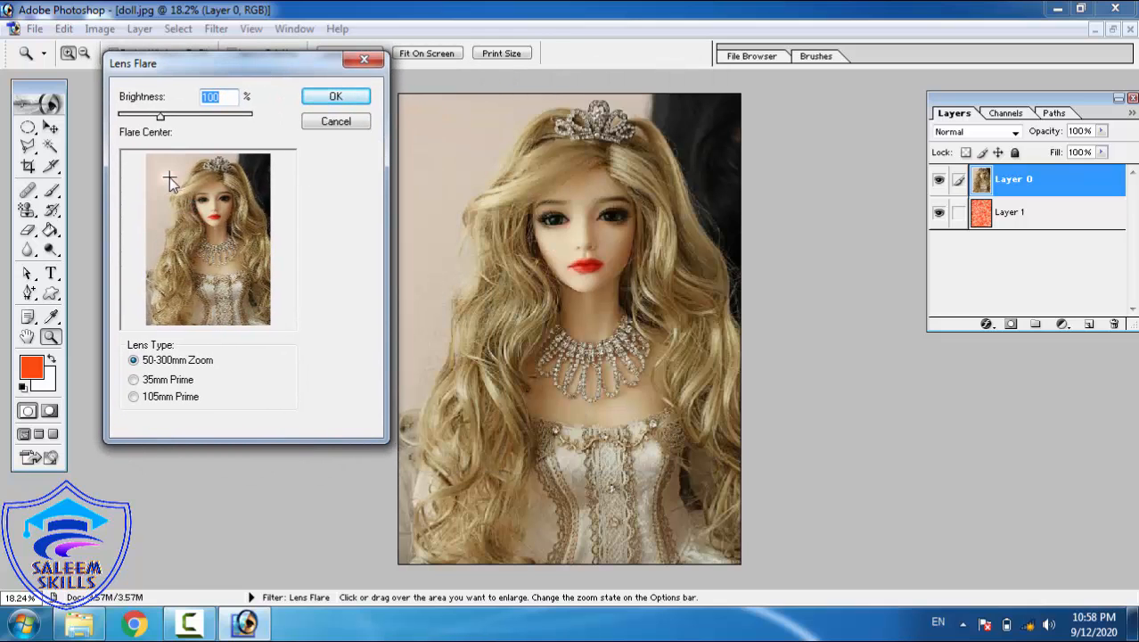
{"action": "left_click", "coordinate": [212, 186]}
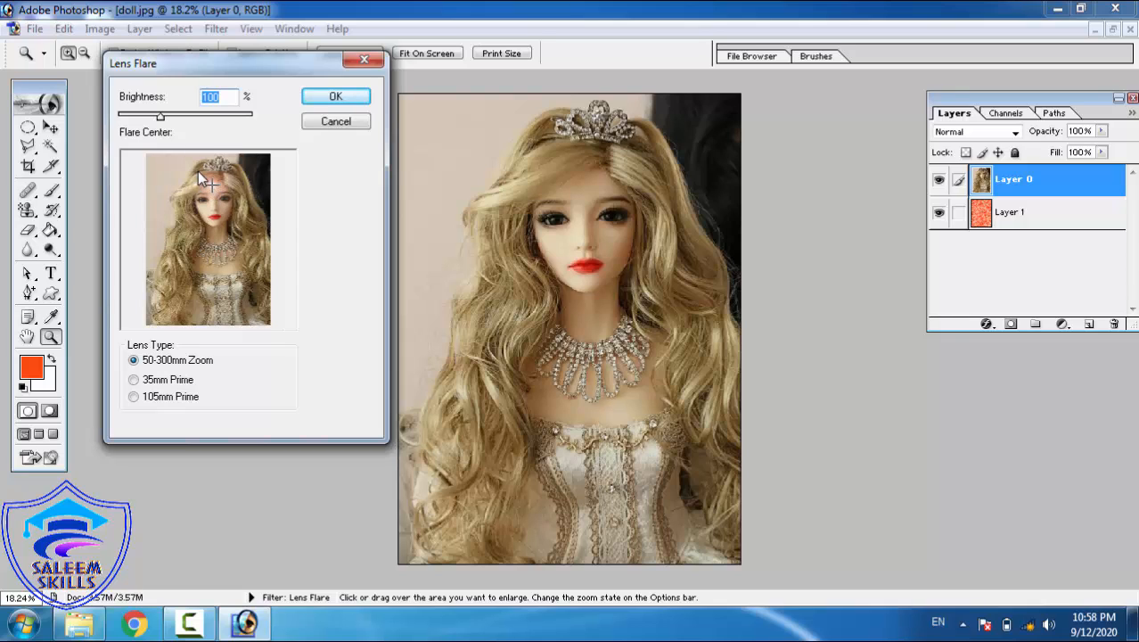
{"action": "left_click", "coordinate": [198, 169]}
{"action": "left_click", "coordinate": [184, 167]}
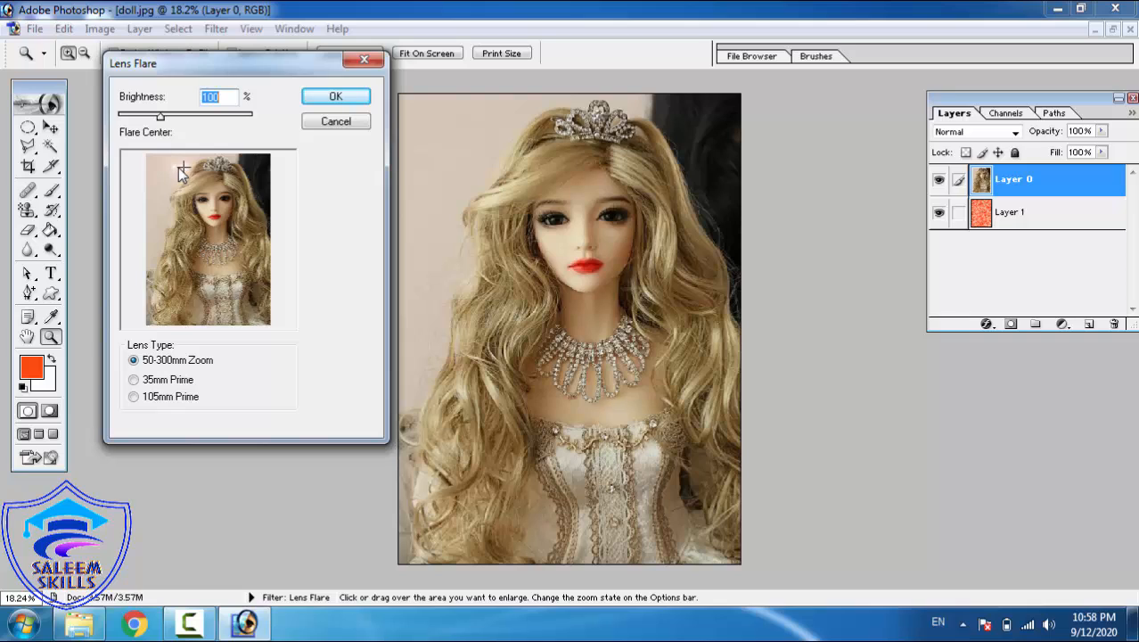
{"action": "left_click", "coordinate": [174, 173]}
- Apply the flare at 119% brightness with the 50-300mm Zoom lens after trying both prime lenses, and inspect it close up
{"action": "mouse_move", "coordinate": [160, 117]}
{"action": "left_mouse_down"}
{"action": "mouse_move", "coordinate": [181, 120]}
{"action": "mouse_move", "coordinate": [170, 119]}
{"action": "left_mouse_up"}
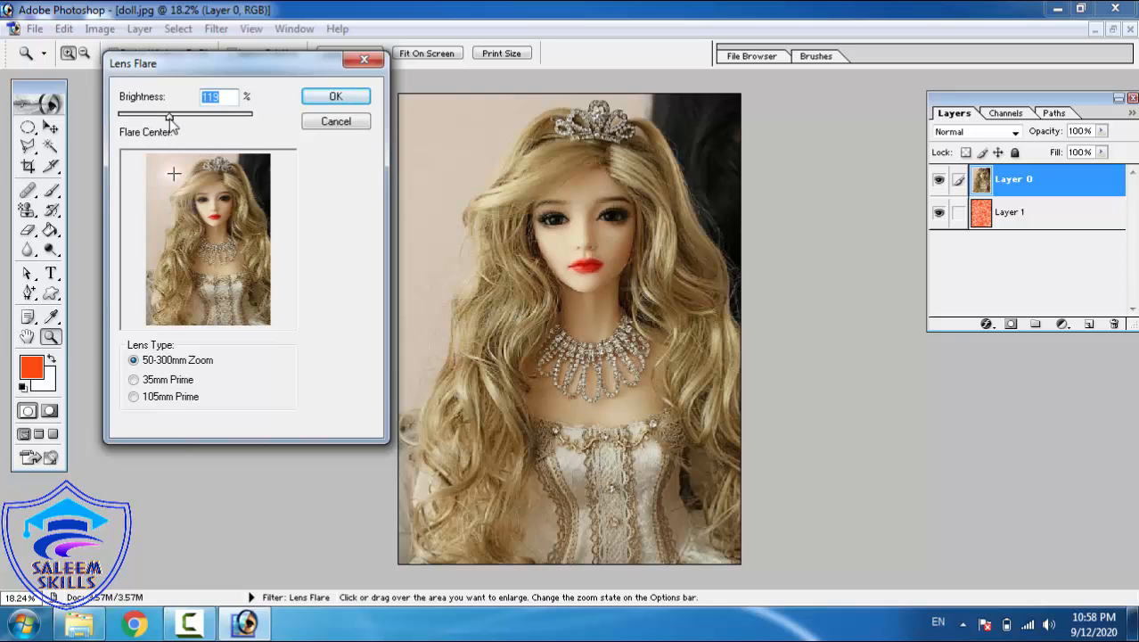
{"action": "left_click", "coordinate": [161, 385]}
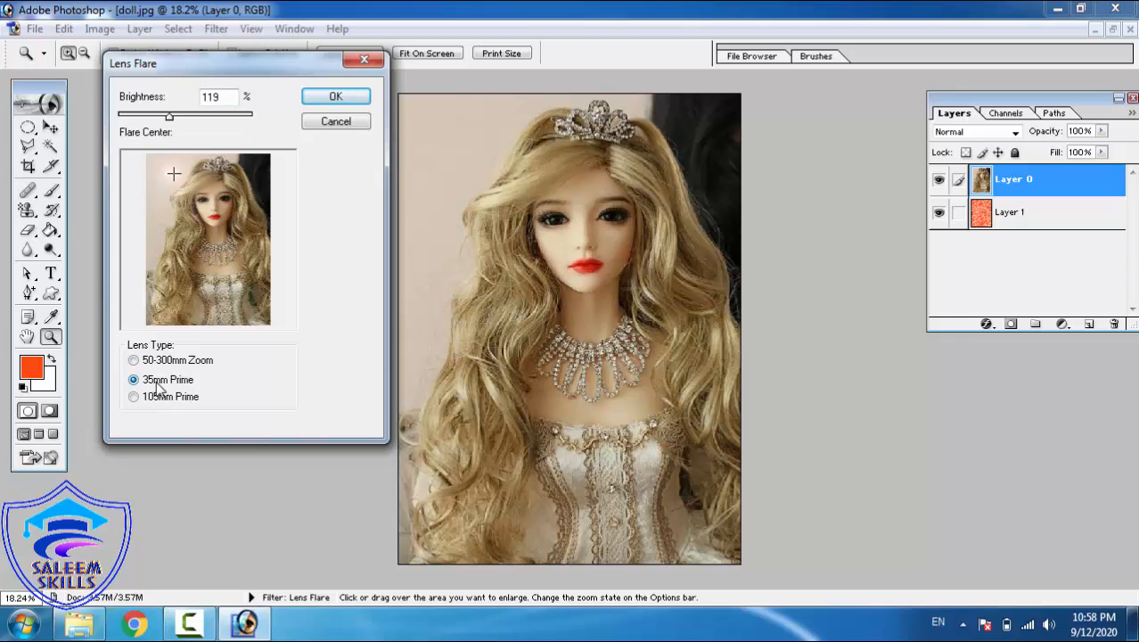
{"action": "left_click", "coordinate": [150, 398]}
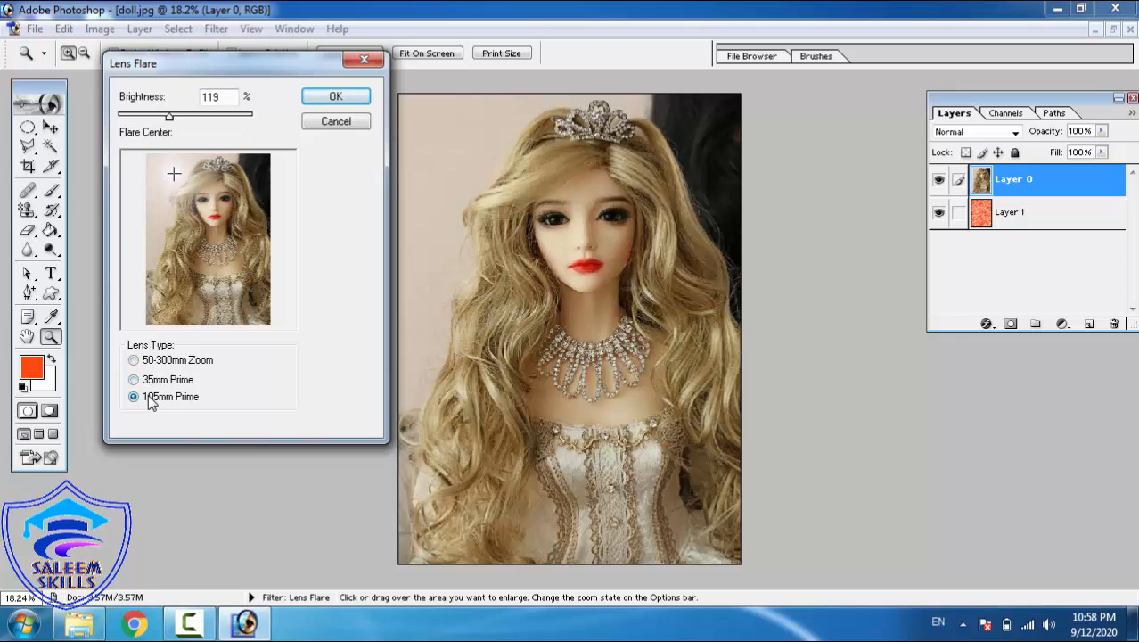
{"action": "left_click", "coordinate": [157, 386]}
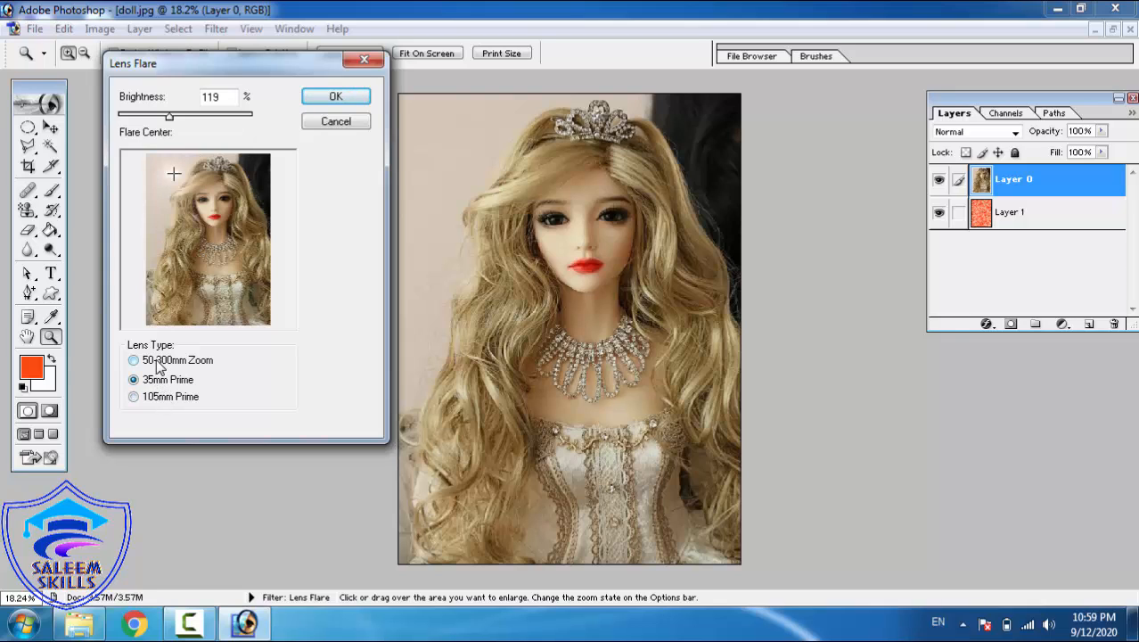
{"action": "left_click", "coordinate": [159, 363]}
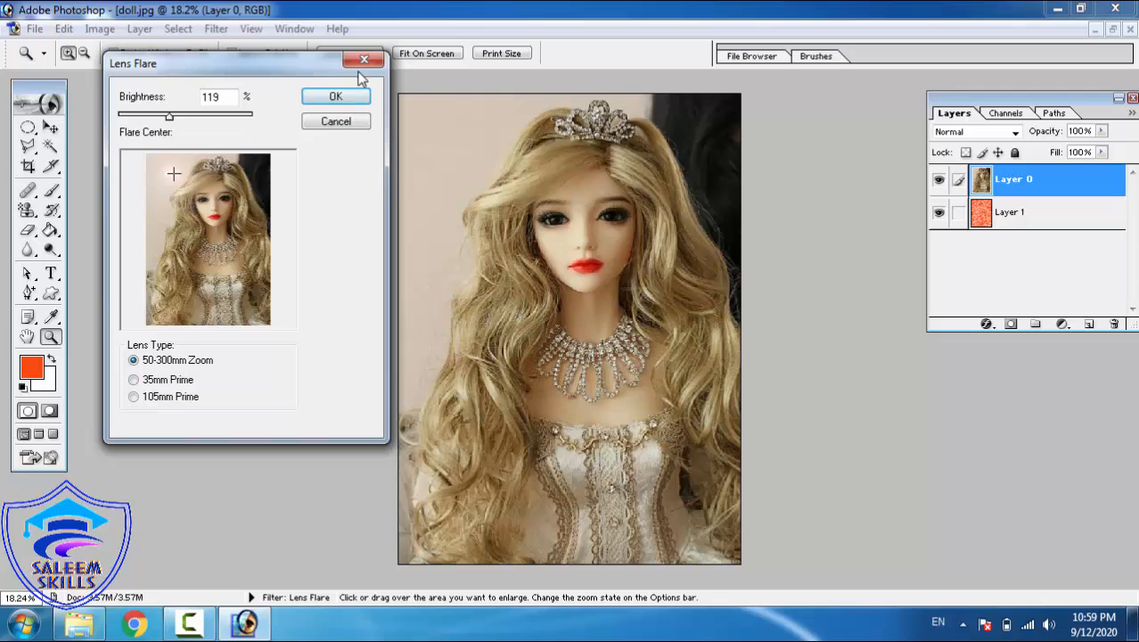
{"action": "left_click", "coordinate": [336, 100]}
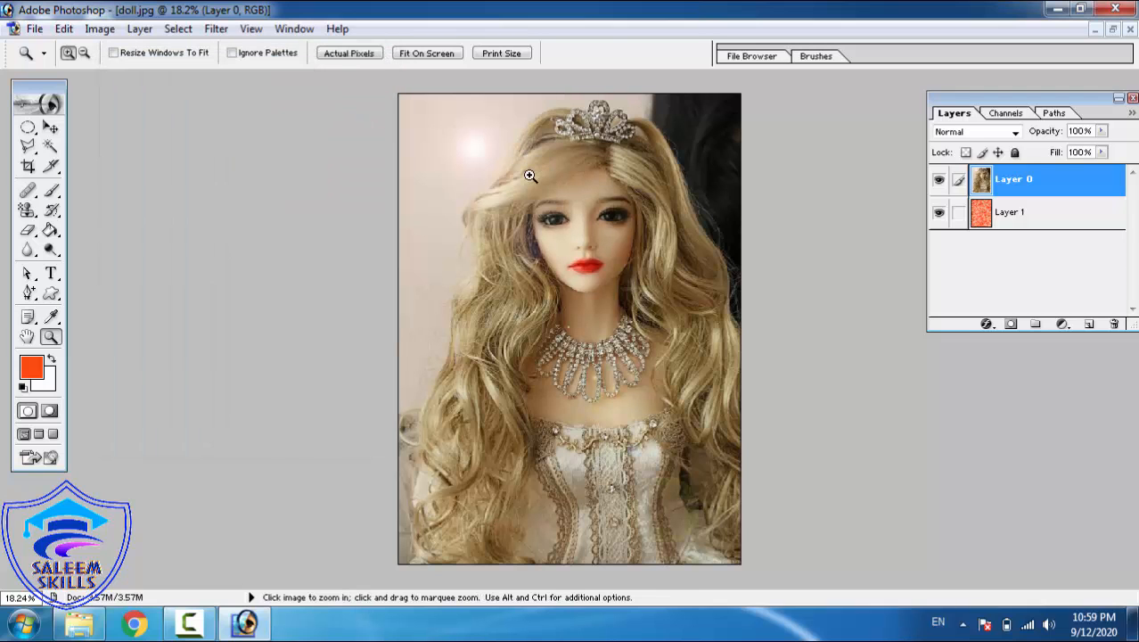
{"action": "left_click_drag", "start_coordinate": [402, 94], "coordinate": [733, 239]}
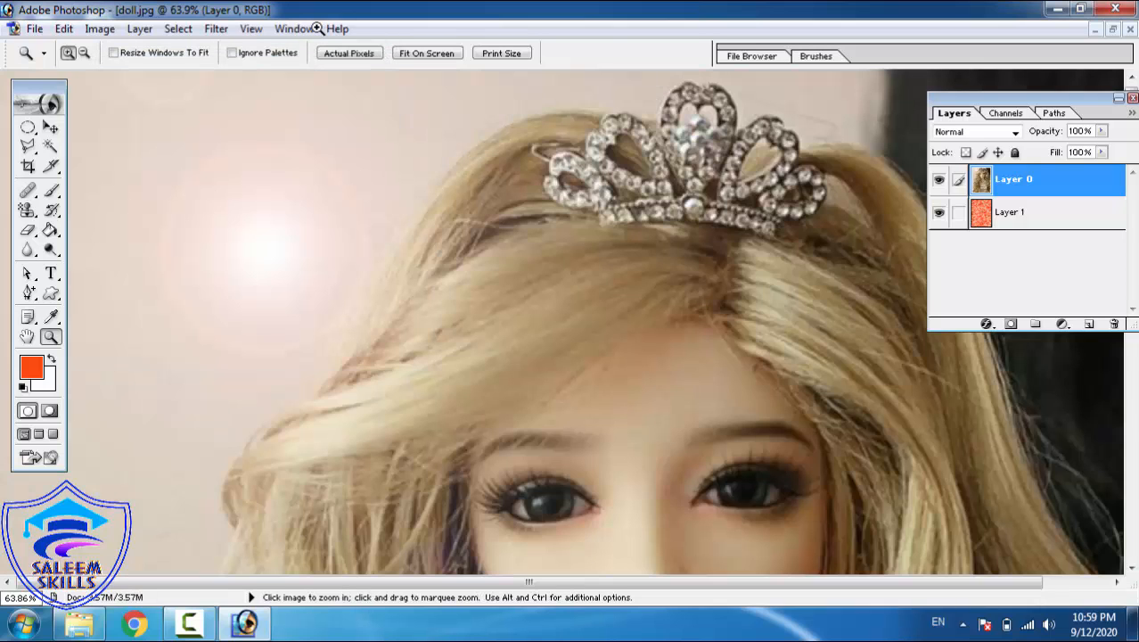
{"action": "right_click", "coordinate": [438, 255]}
{"action": "left_click", "coordinate": [481, 267]}
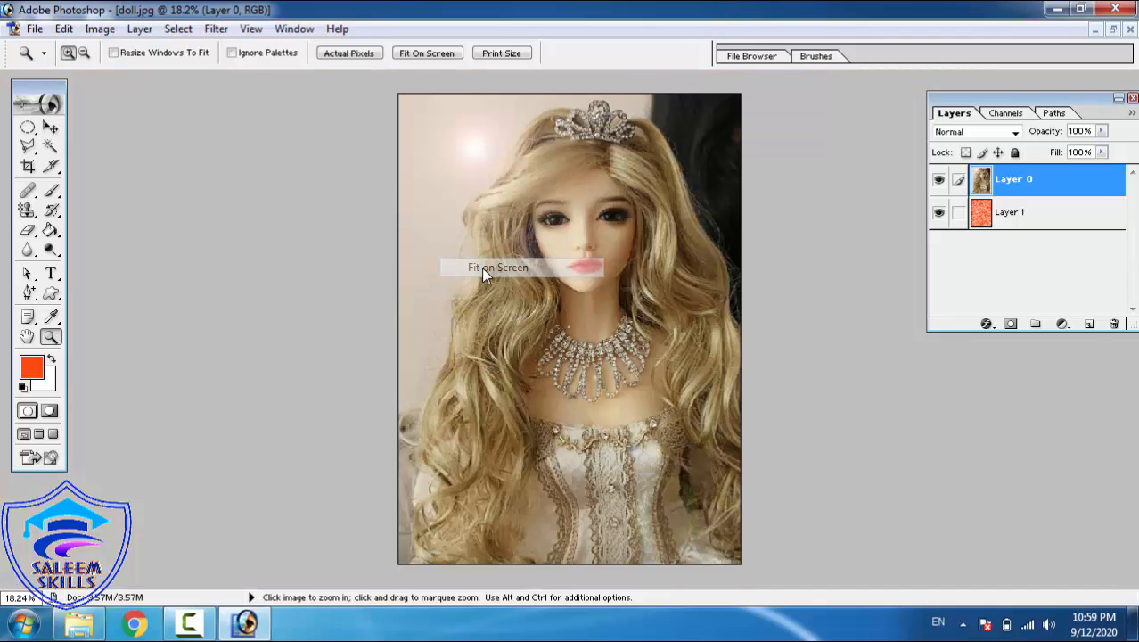
- Apply Lighting Effects to the doll layer with a Spotlight centered near the forehead, stretched toward the photo's lower-left corner and widened
{"action": "left_click", "coordinate": [178, 29]}
{"action": "mouse_move", "coordinate": [215, 29]}
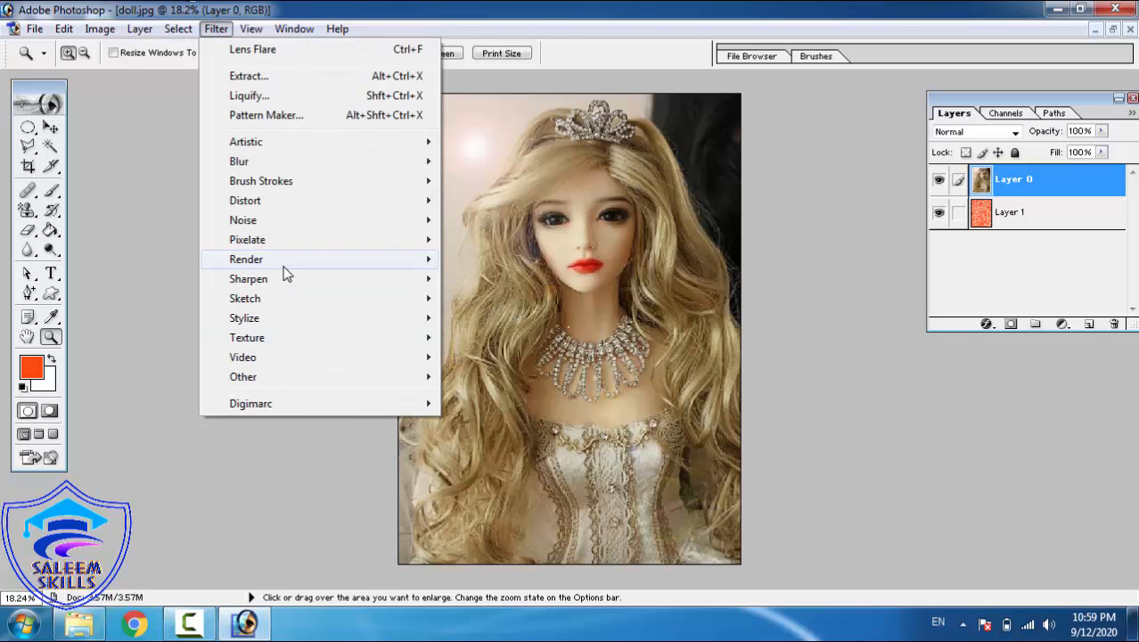
{"action": "mouse_move", "coordinate": [286, 273]}
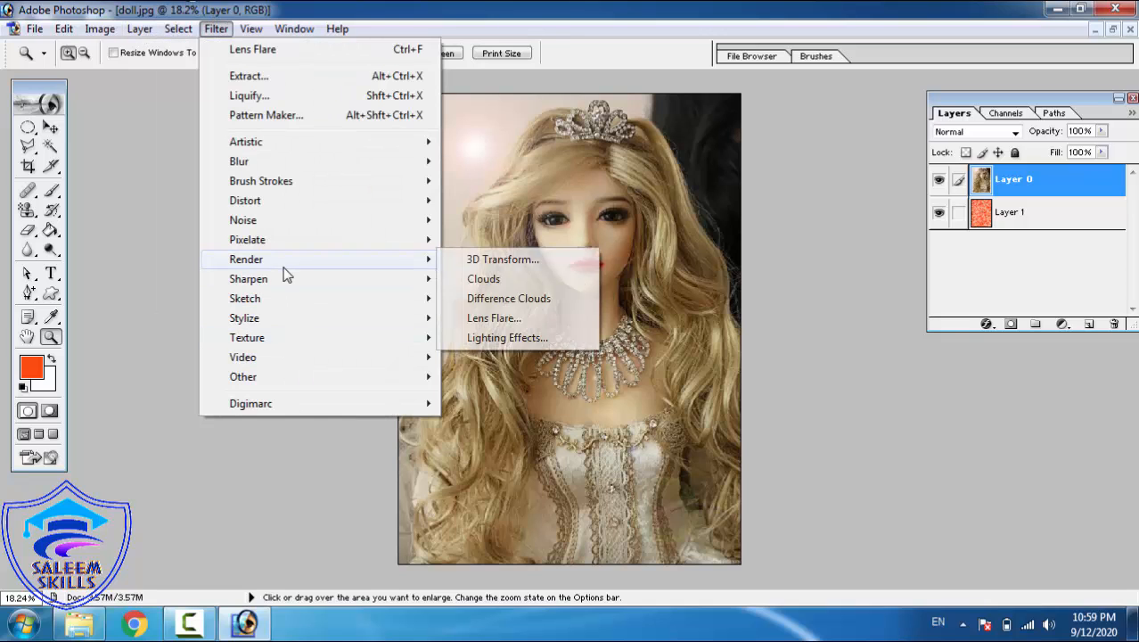
{"action": "left_click", "coordinate": [508, 338]}
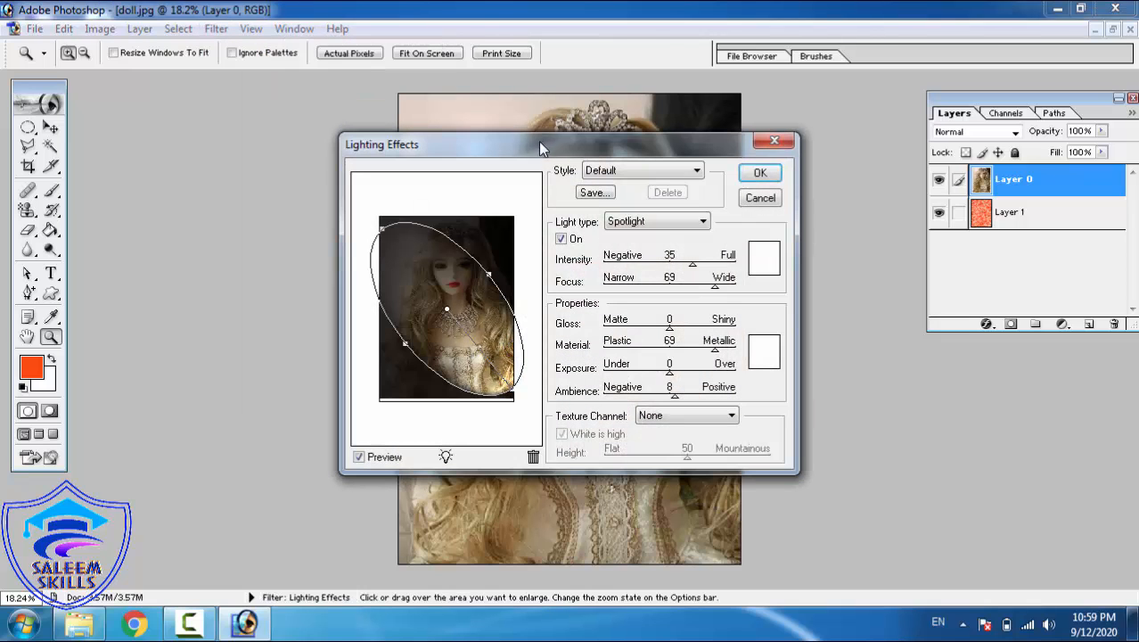
{"action": "left_click_drag", "start_coordinate": [535, 140], "coordinate": [238, 61]}
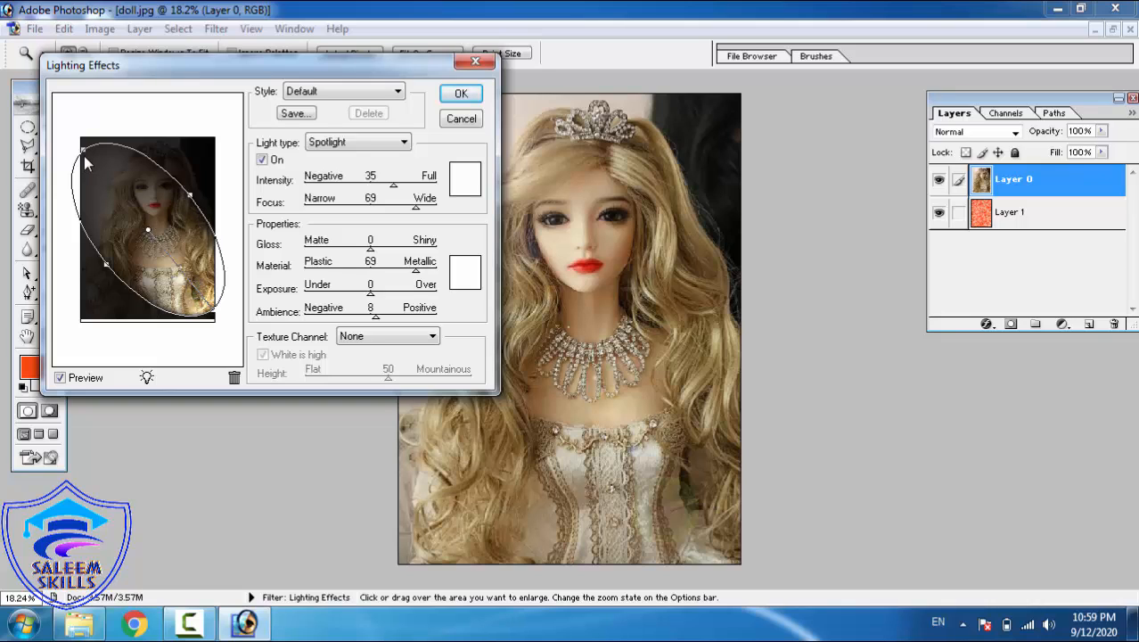
{"action": "left_click_drag", "start_coordinate": [84, 148], "coordinate": [175, 134]}
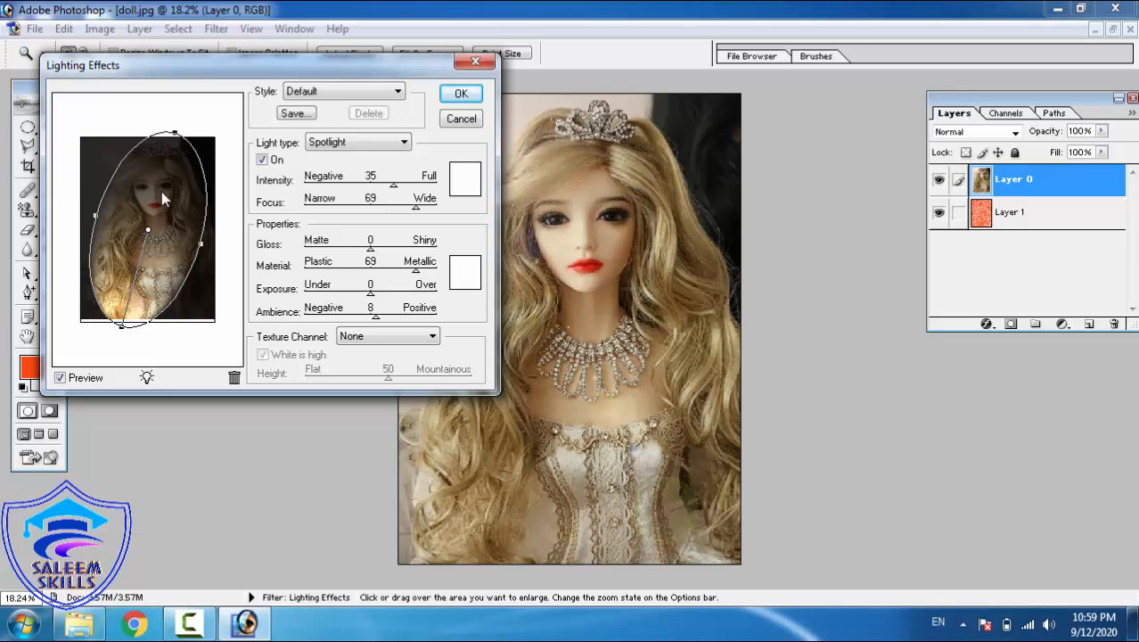
{"action": "left_click_drag", "start_coordinate": [147, 232], "coordinate": [159, 171]}
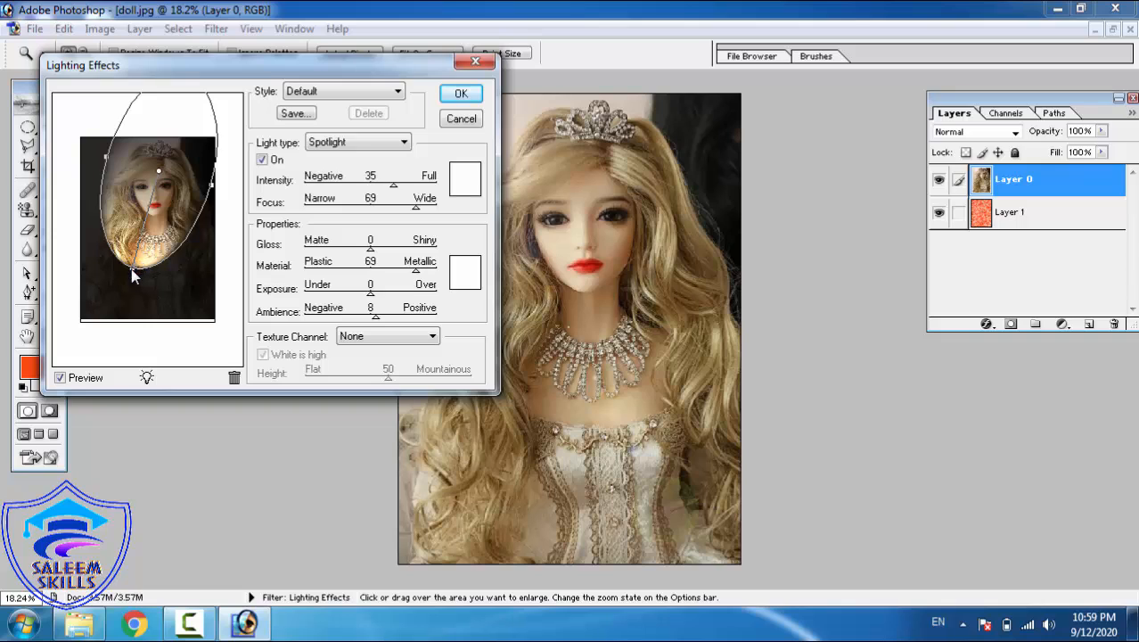
{"action": "left_click_drag", "start_coordinate": [132, 267], "coordinate": [113, 318]}
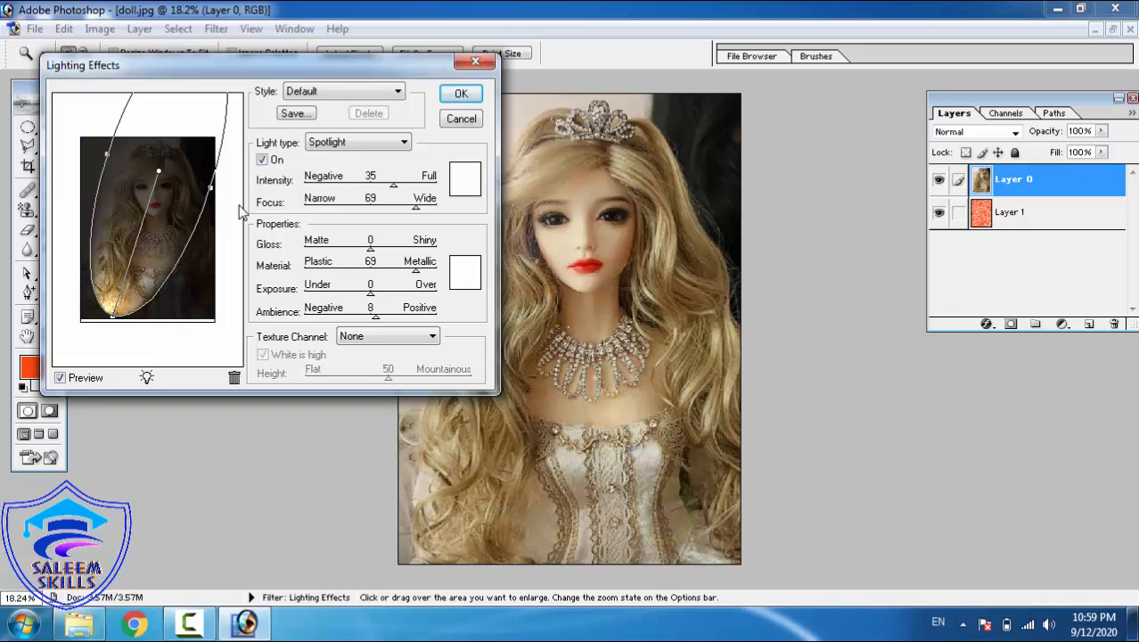
{"action": "left_click_drag", "start_coordinate": [212, 191], "coordinate": [235, 204]}
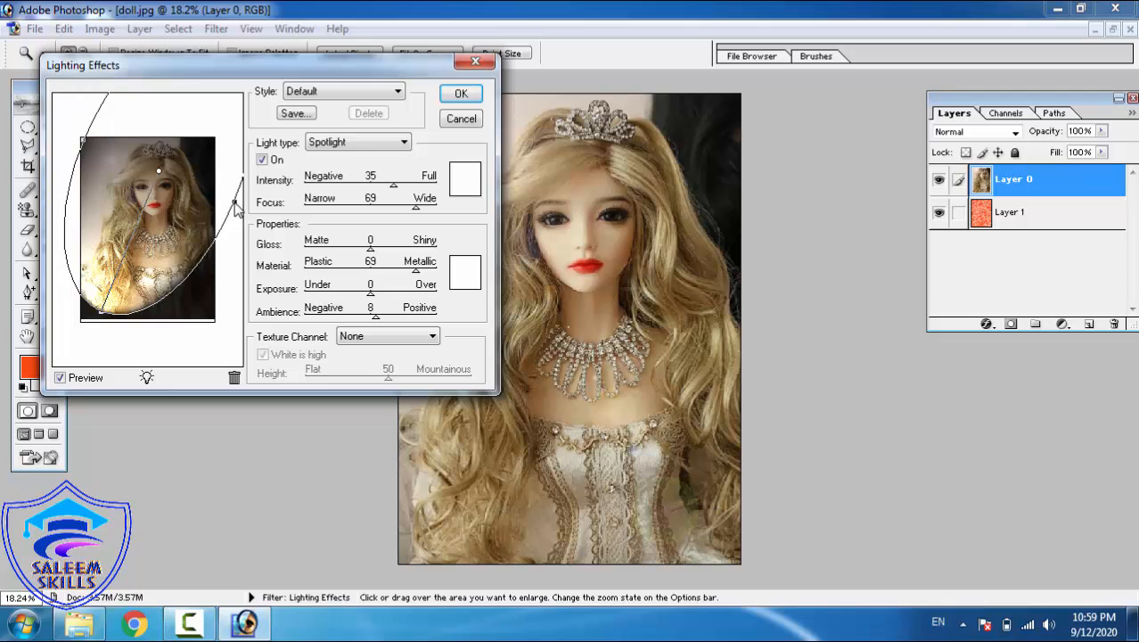
{"action": "left_click", "coordinate": [459, 94]}
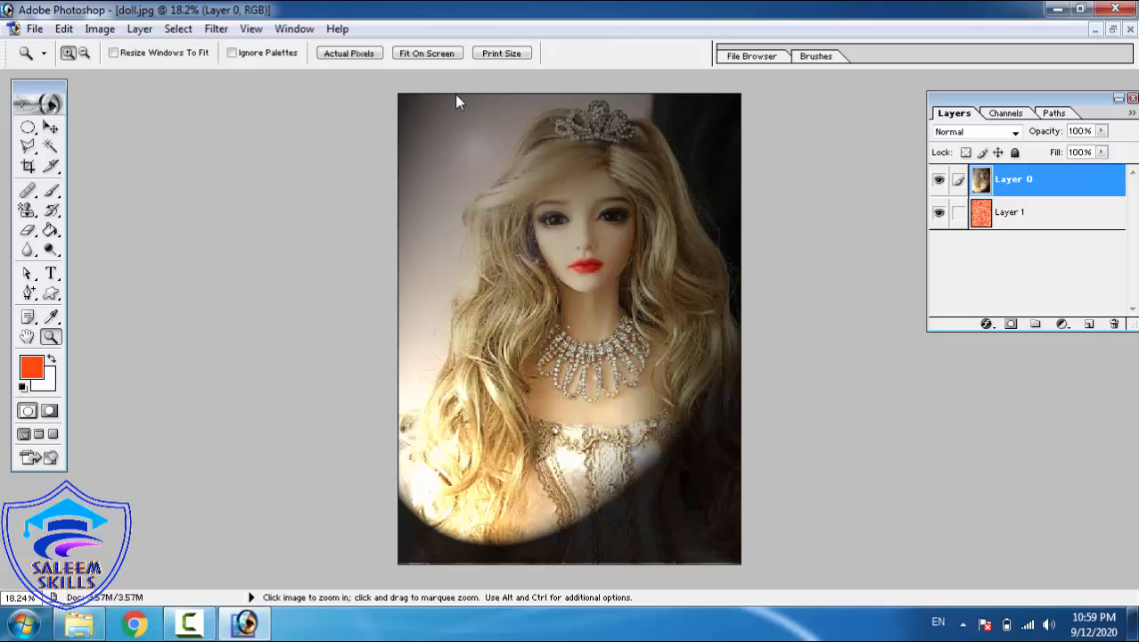
{"action": "left_click", "coordinate": [192, 30]}
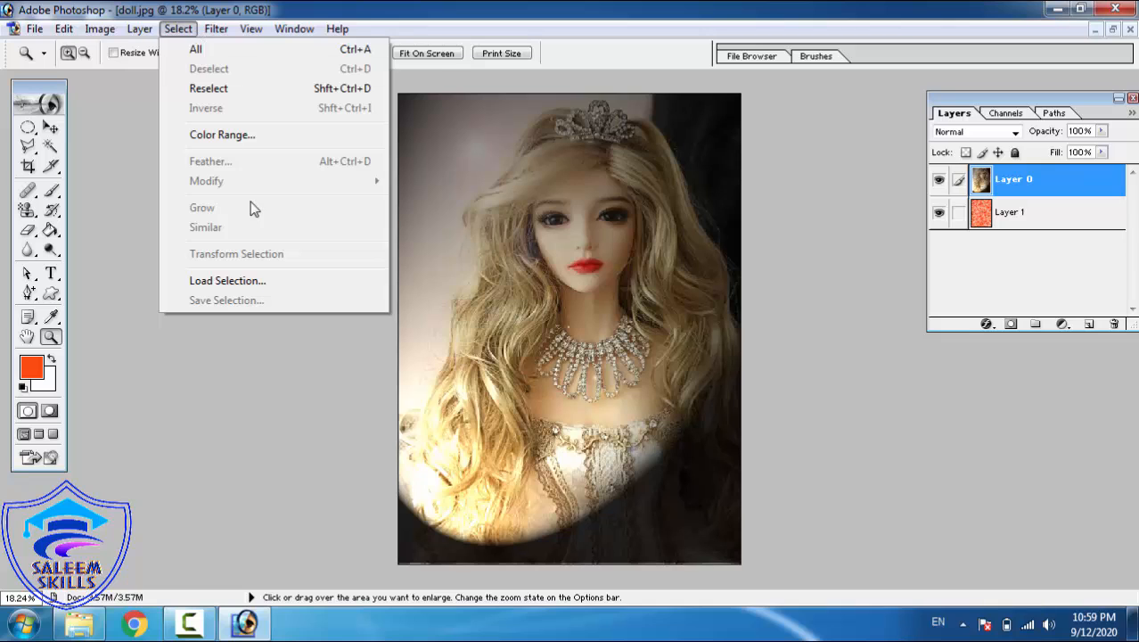
{"action": "mouse_move", "coordinate": [215, 28]}
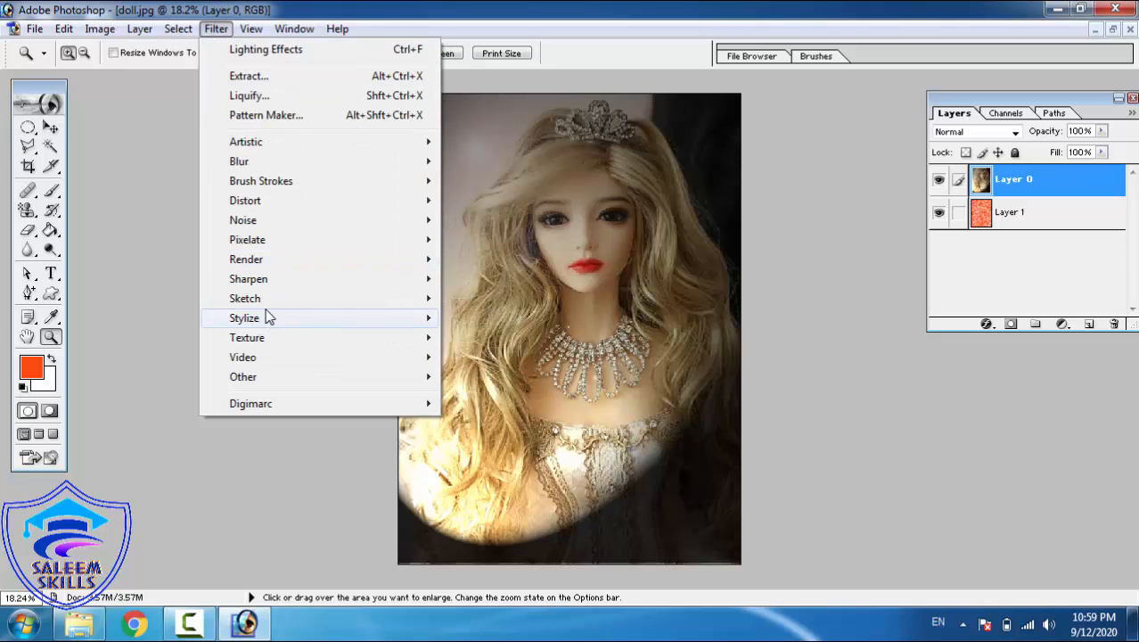
{"action": "mouse_move", "coordinate": [305, 300]}
{"action": "key", "text": "Escape"}
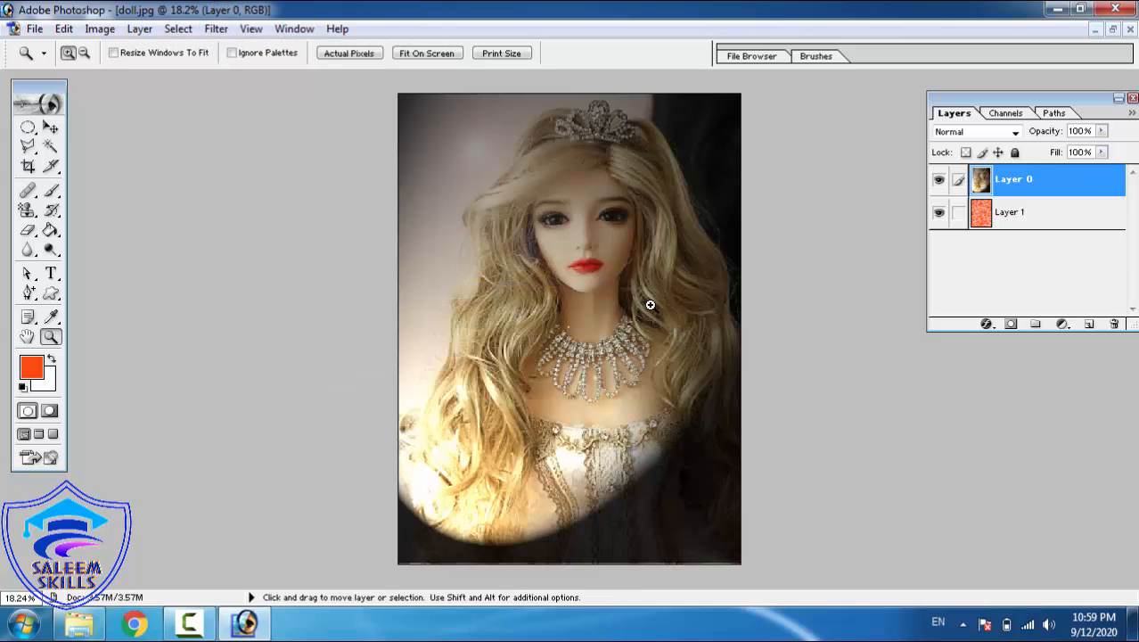
- Undo the Lighting Effects and the edits just before it to return to the unfiltered doll photo
{"action": "key", "text": "ctrl+z"}
{"action": "key", "text": "ctrl+alt+z"}
{"action": "key", "text": "ctrl+alt+z"}
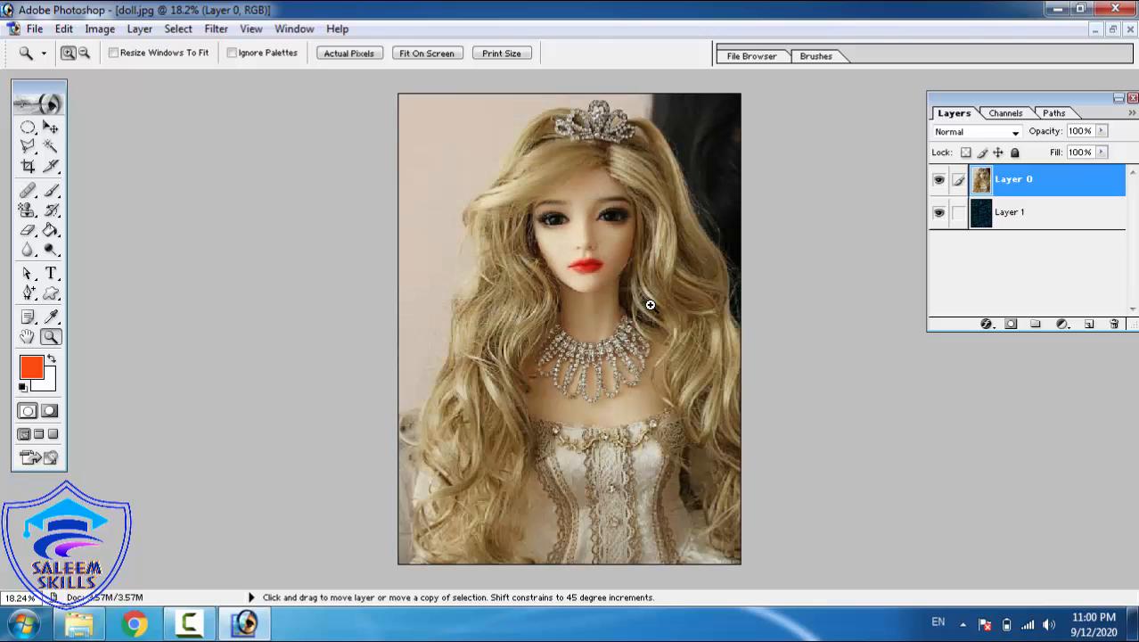
- Try Chalk & Charcoal on the doll layer with charcoal area 4, chalk area 8 and stroke pressure 2, and undo it
{"action": "left_click", "coordinate": [217, 28]}
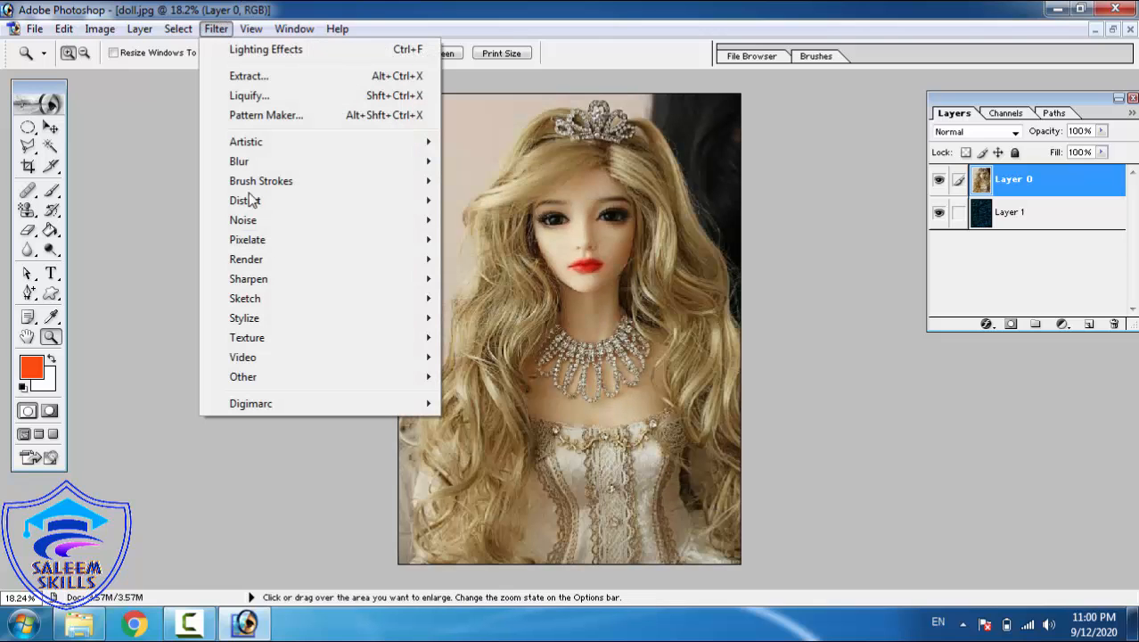
{"action": "mouse_move", "coordinate": [285, 305]}
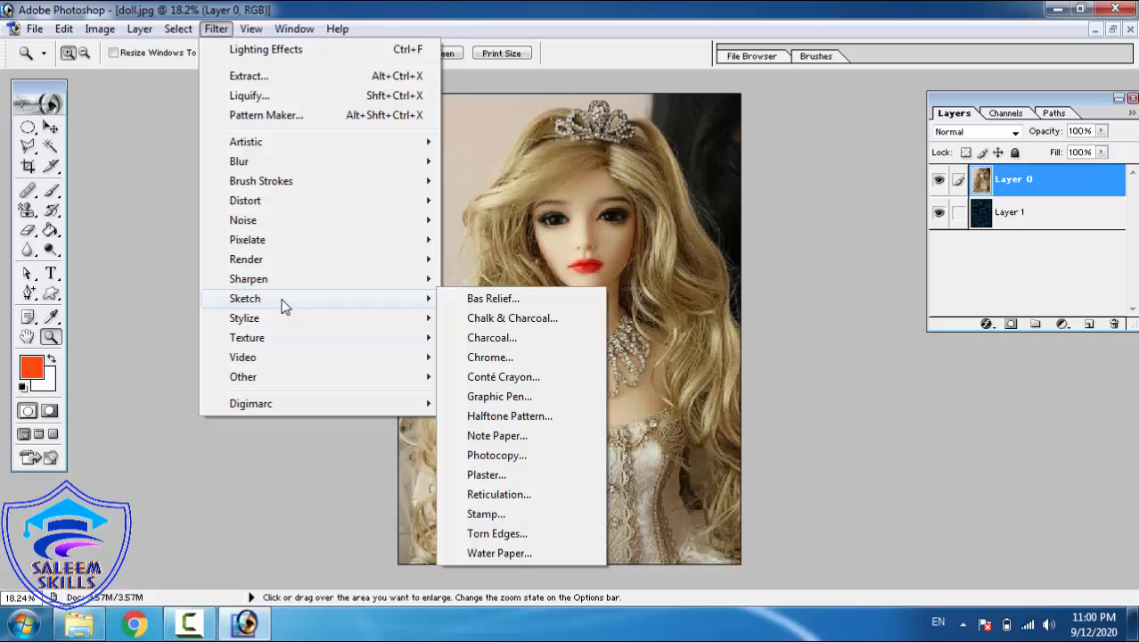
{"action": "left_click", "coordinate": [552, 318]}
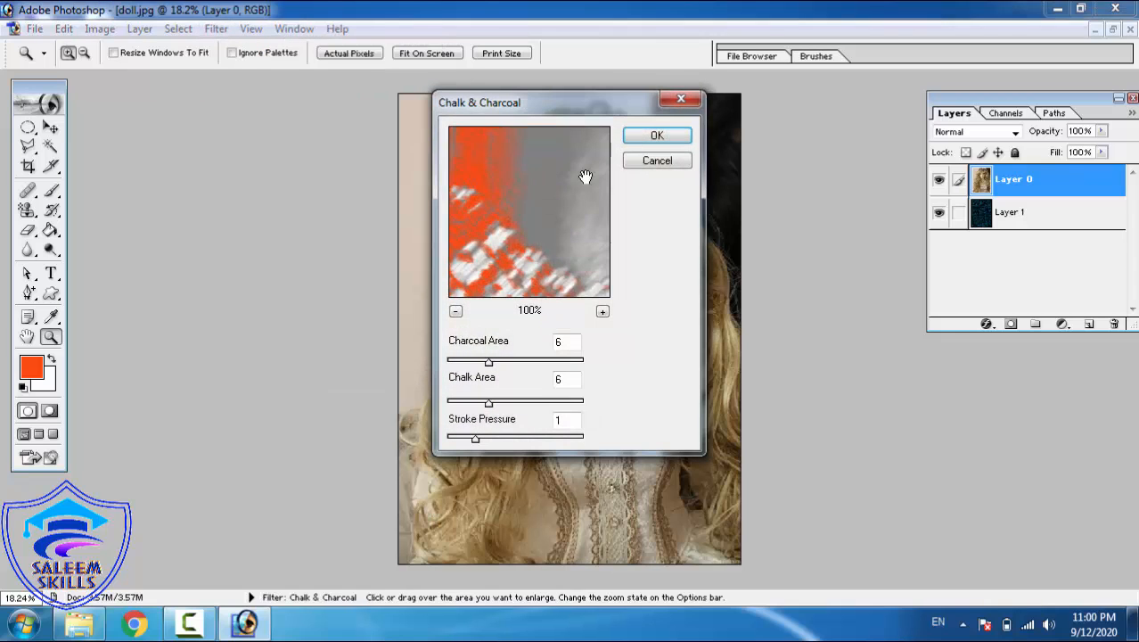
{"action": "left_click_drag", "start_coordinate": [487, 362], "coordinate": [474, 361]}
{"action": "mouse_move", "coordinate": [488, 402]}
{"action": "left_mouse_down"}
{"action": "mouse_move", "coordinate": [501, 405]}
{"action": "mouse_move", "coordinate": [496, 445]}
{"action": "left_mouse_up"}
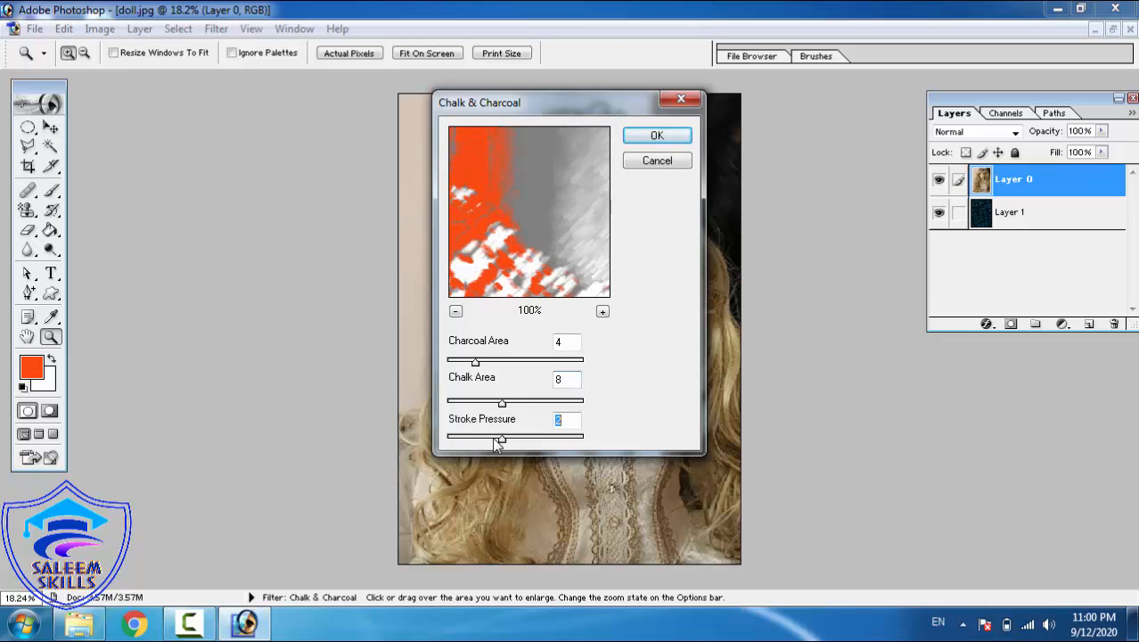
{"action": "left_click", "coordinate": [656, 134]}
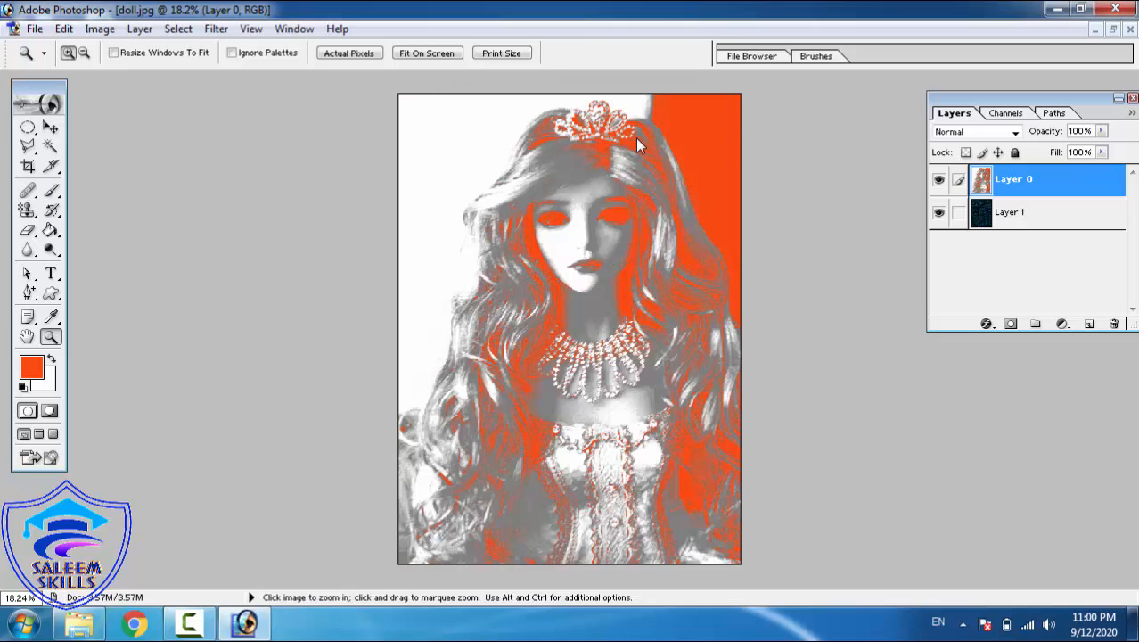
{"action": "left_click", "coordinate": [464, 301]}
{"action": "key", "text": "ctrl+z"}
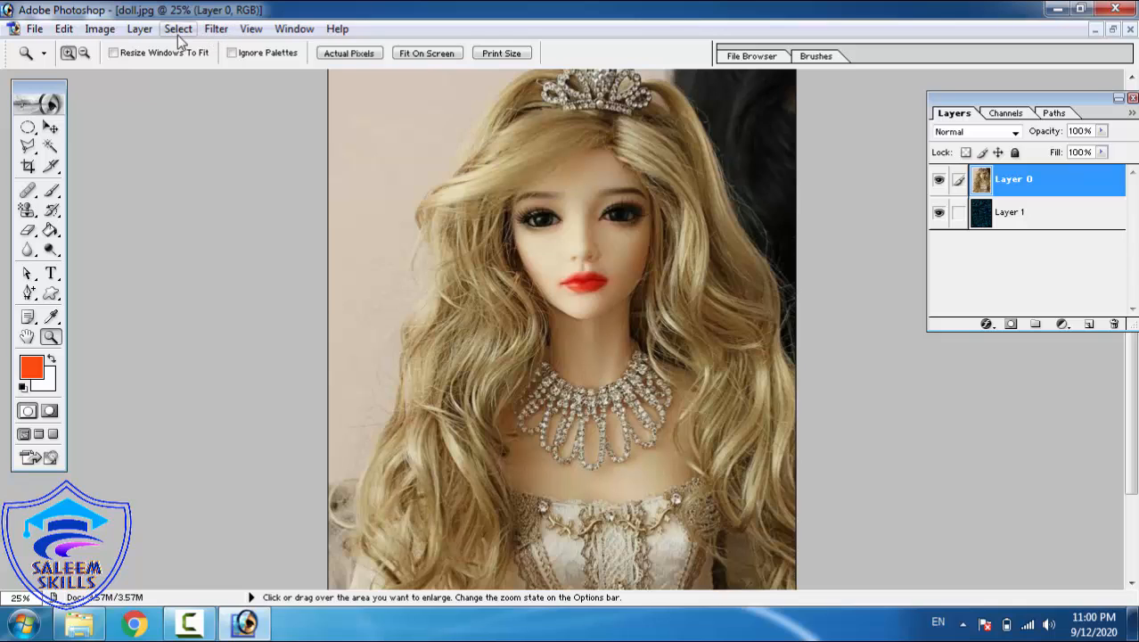
- Start an Emboss on the doll layer, move its dialog clear of the photo, and set the height to 19 pixels
{"action": "left_click", "coordinate": [178, 30]}
{"action": "mouse_move", "coordinate": [216, 34]}
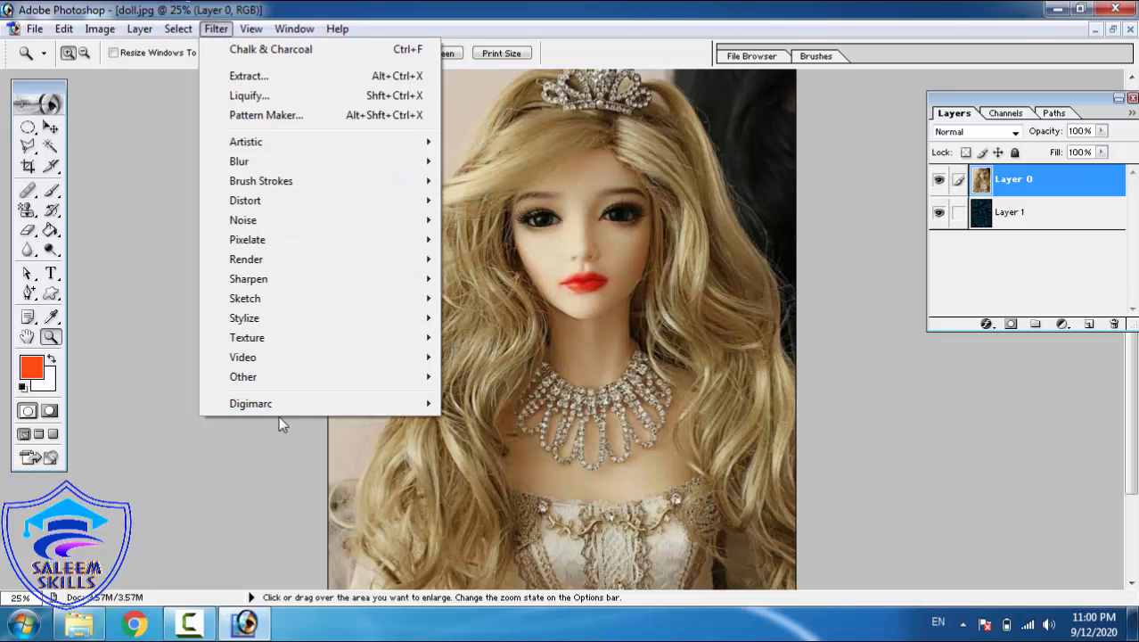
{"action": "mouse_move", "coordinate": [286, 345]}
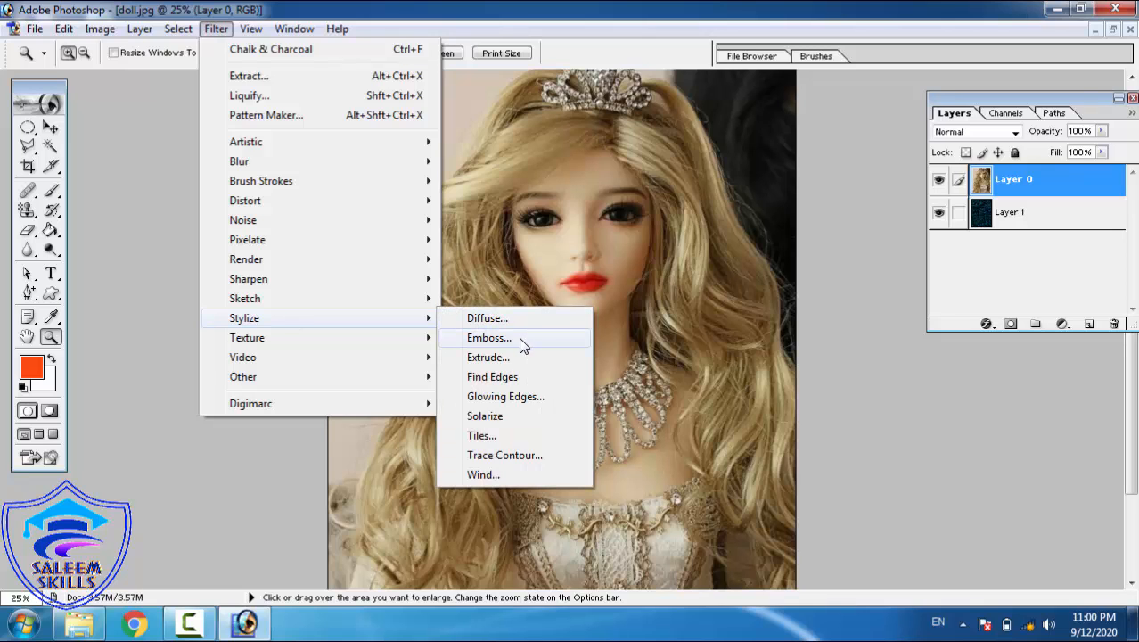
{"action": "left_click", "coordinate": [521, 337]}
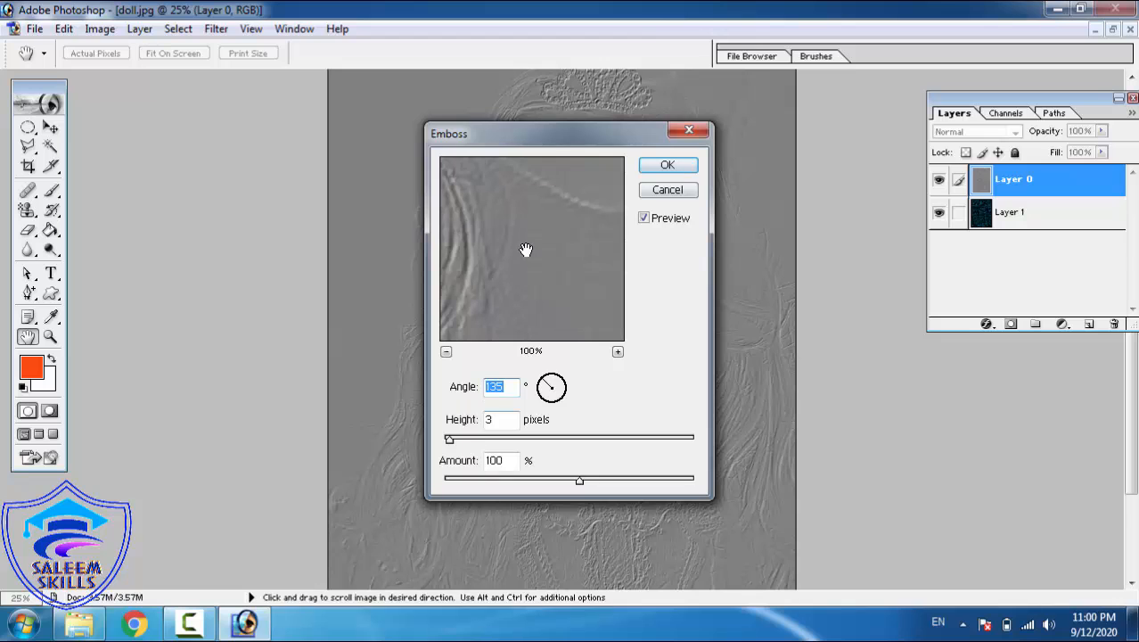
{"action": "left_click_drag", "start_coordinate": [570, 139], "coordinate": [973, 66]}
{"action": "left_click_drag", "start_coordinate": [853, 364], "coordinate": [897, 377]}
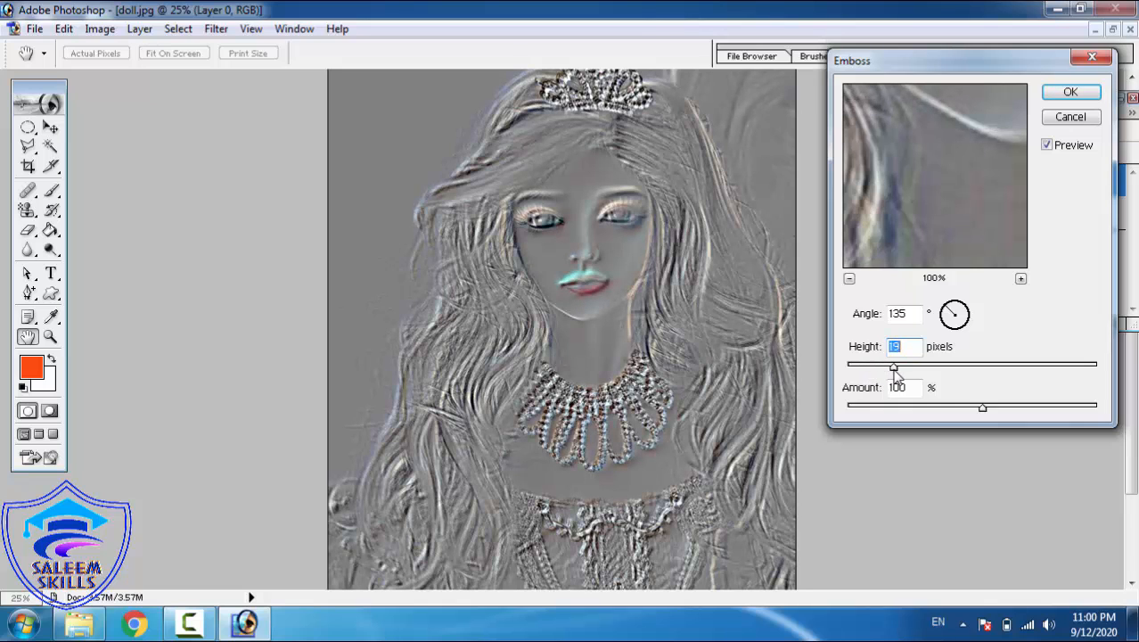
- Apply the Emboss with an amount of 116% and a height of 22 pixels after trying other settings
{"action": "left_click", "coordinate": [965, 406]}
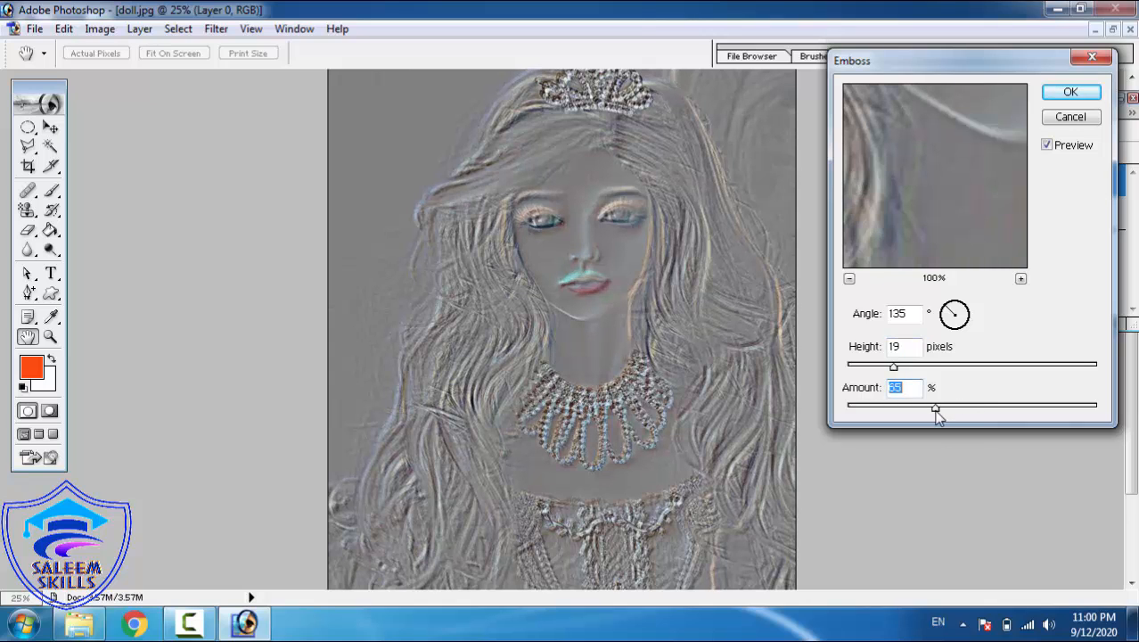
{"action": "left_click", "coordinate": [970, 410]}
{"action": "left_click", "coordinate": [996, 408]}
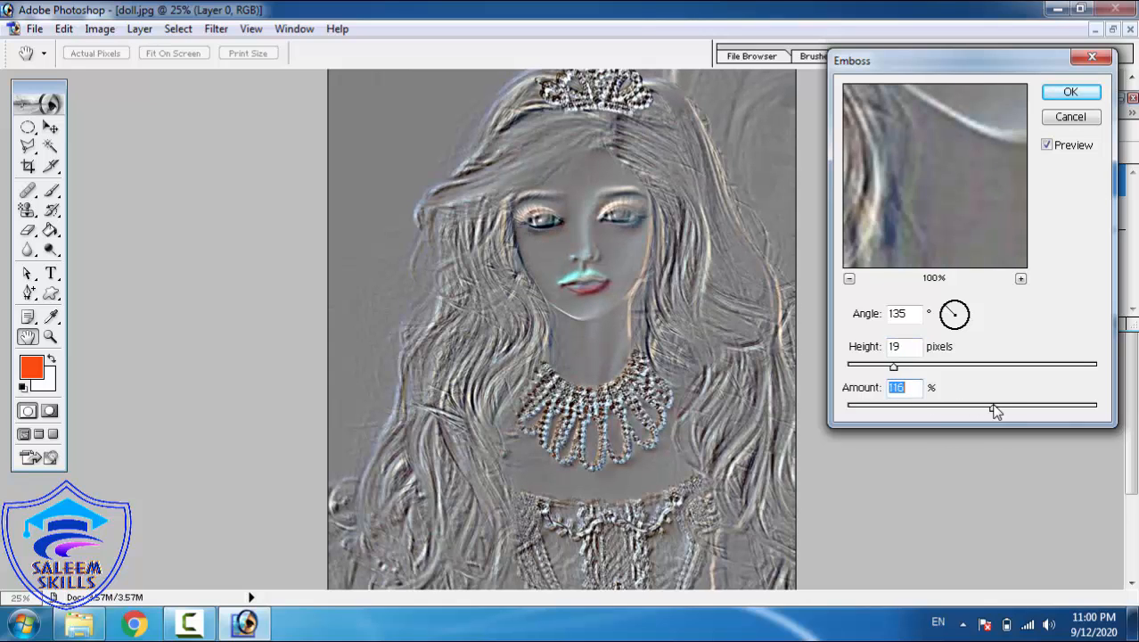
{"action": "left_click", "coordinate": [917, 366]}
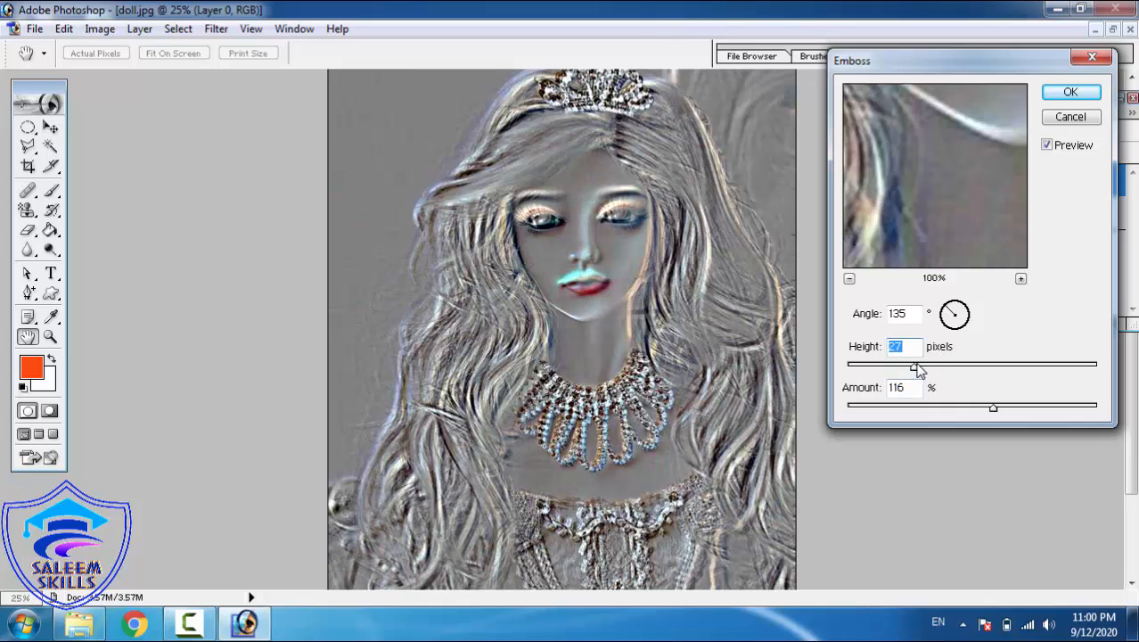
{"action": "left_click", "coordinate": [902, 367]}
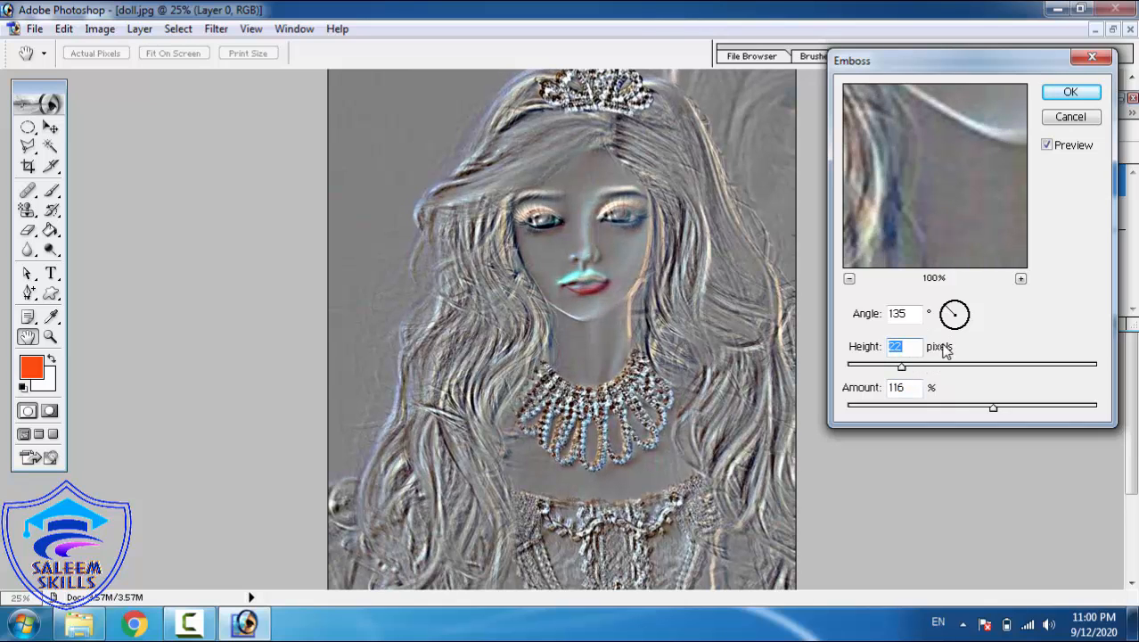
{"action": "left_click", "coordinate": [1071, 91]}
{"action": "key", "text": "z"}
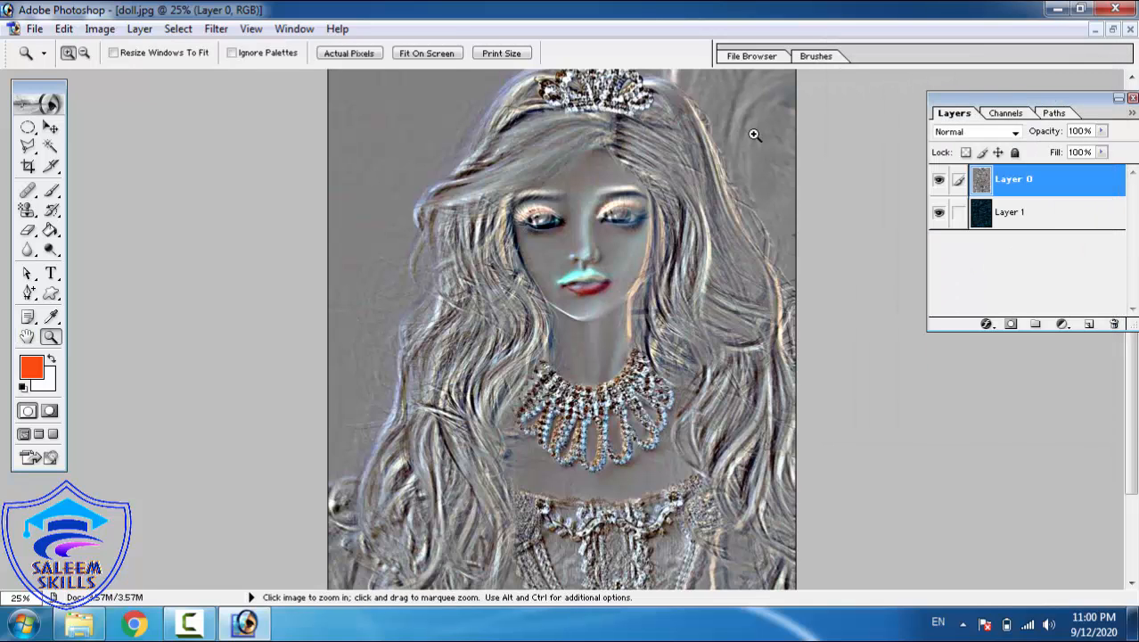
- Inspect the embossed doll photo as a whole and close up, and undo the Emboss
{"action": "right_click", "coordinate": [614, 188]}
{"action": "left_click", "coordinate": [649, 203]}
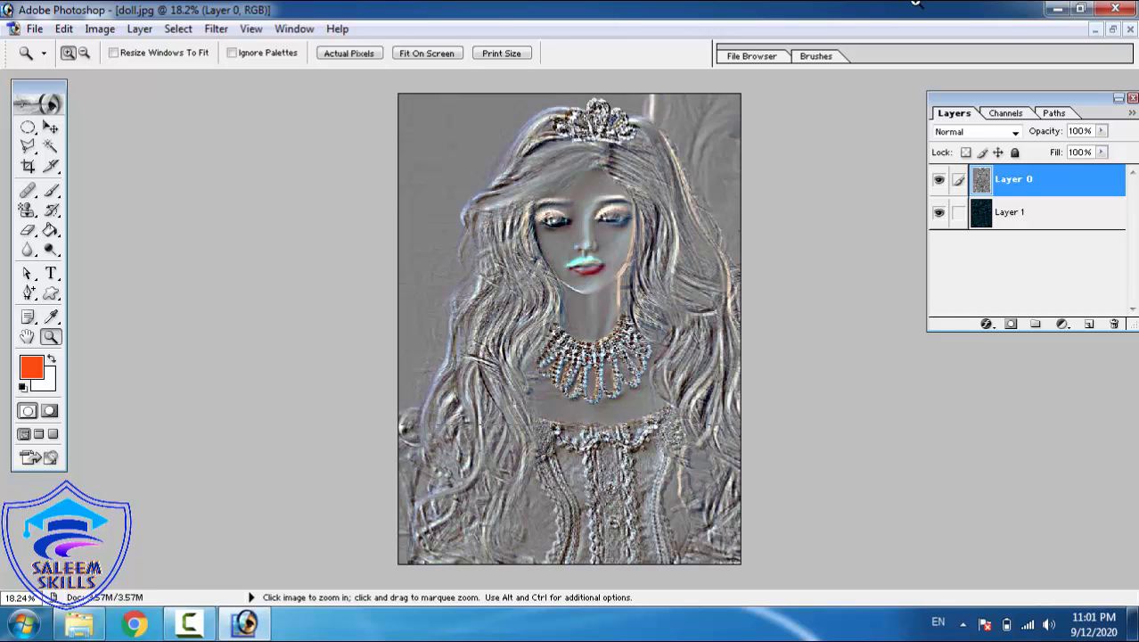
{"action": "left_click", "coordinate": [451, 270]}
{"action": "right_click", "coordinate": [451, 269]}
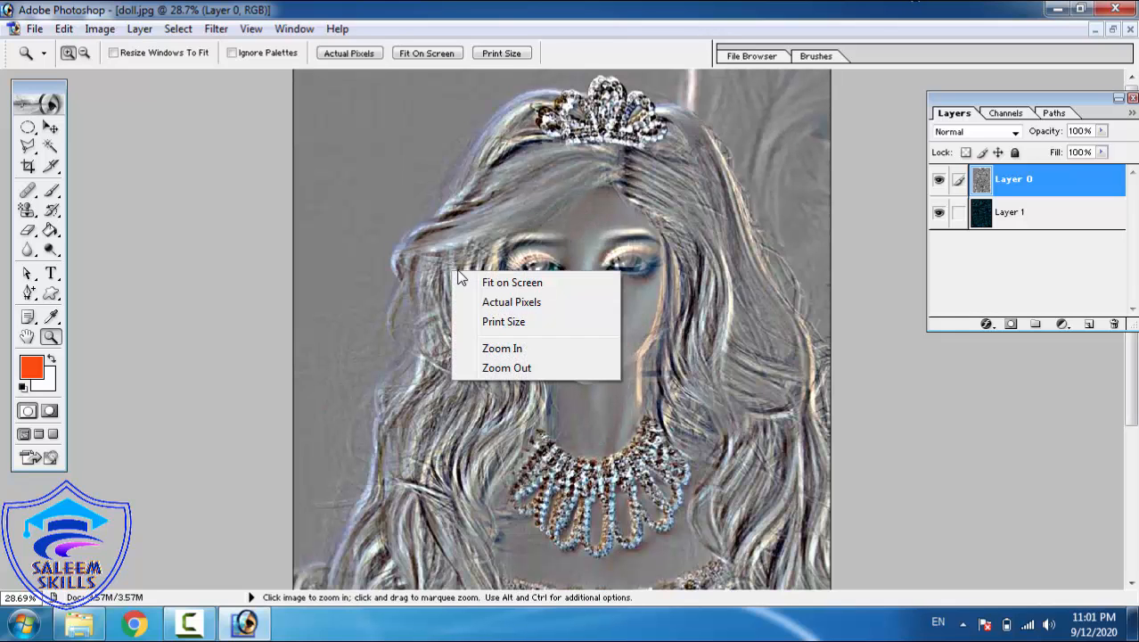
{"action": "left_click", "coordinate": [484, 284]}
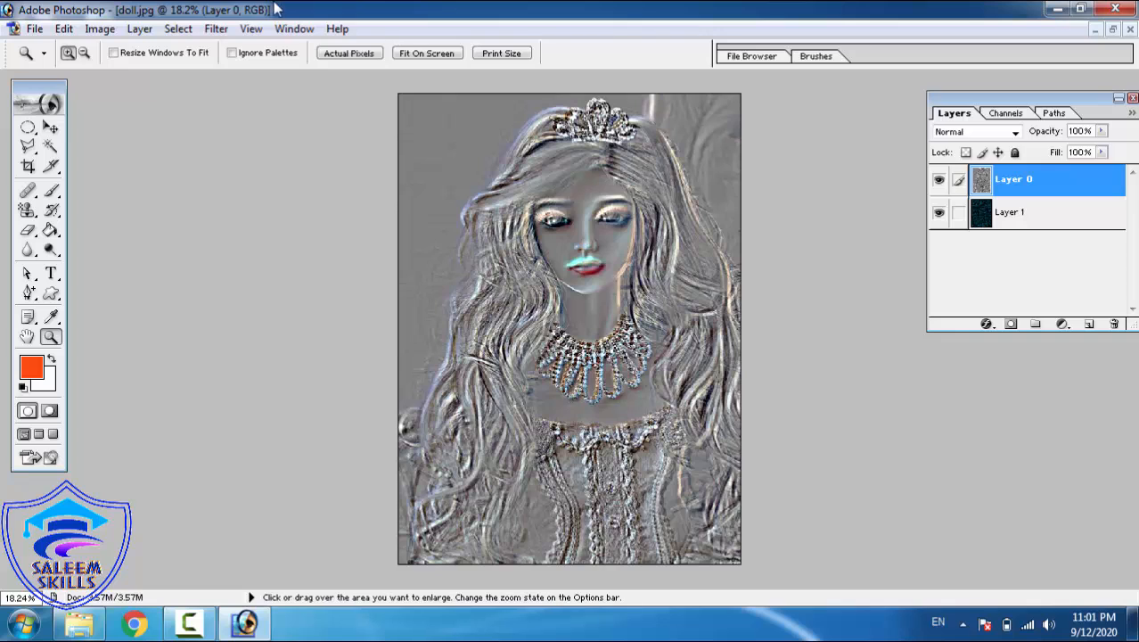
{"action": "left_click", "coordinate": [223, 30]}
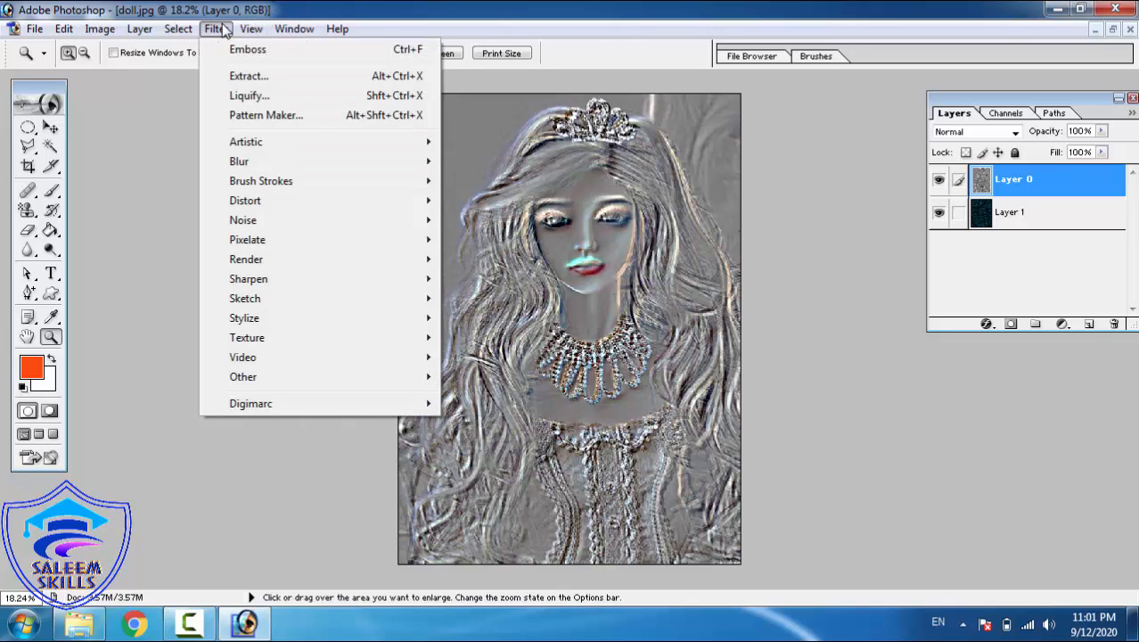
{"action": "left_click", "coordinate": [578, 244]}
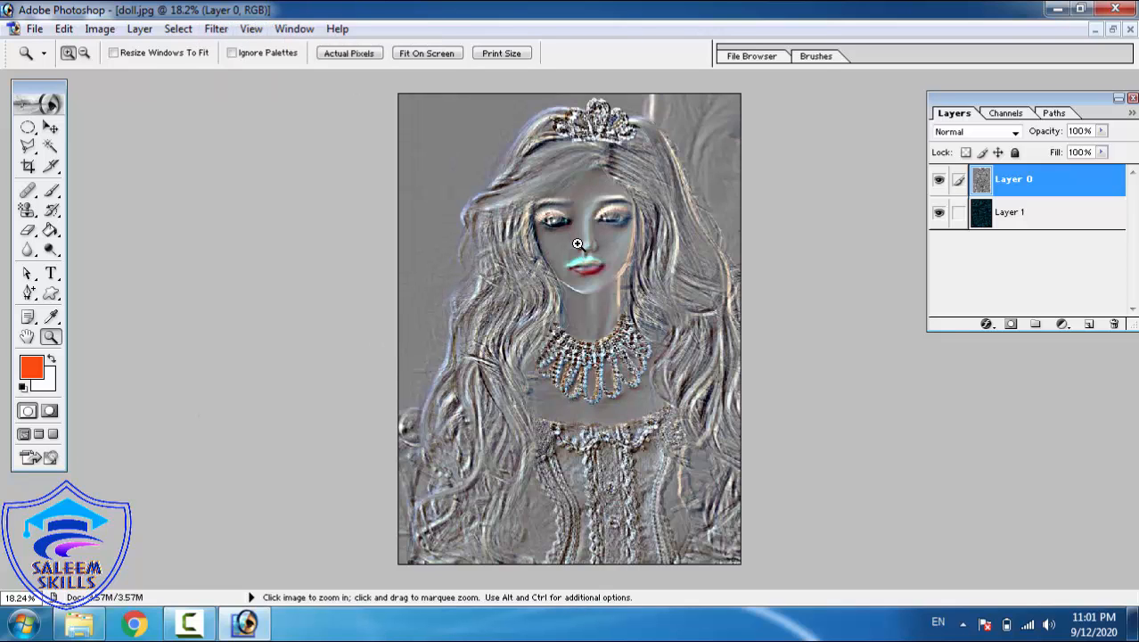
{"action": "key", "text": "ctrl+z"}
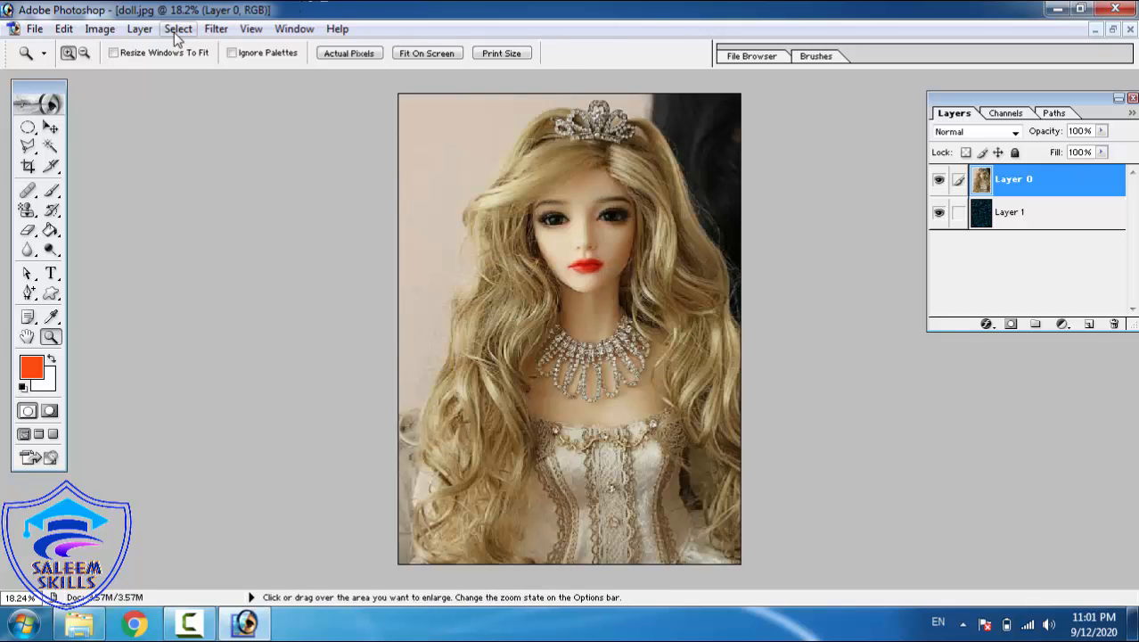
- Apply Mosaic Tiles to the doll layer with tile size 12, grout width 3 and lighten grout 9
{"action": "left_click", "coordinate": [215, 30]}
{"action": "mouse_move", "coordinate": [300, 358]}
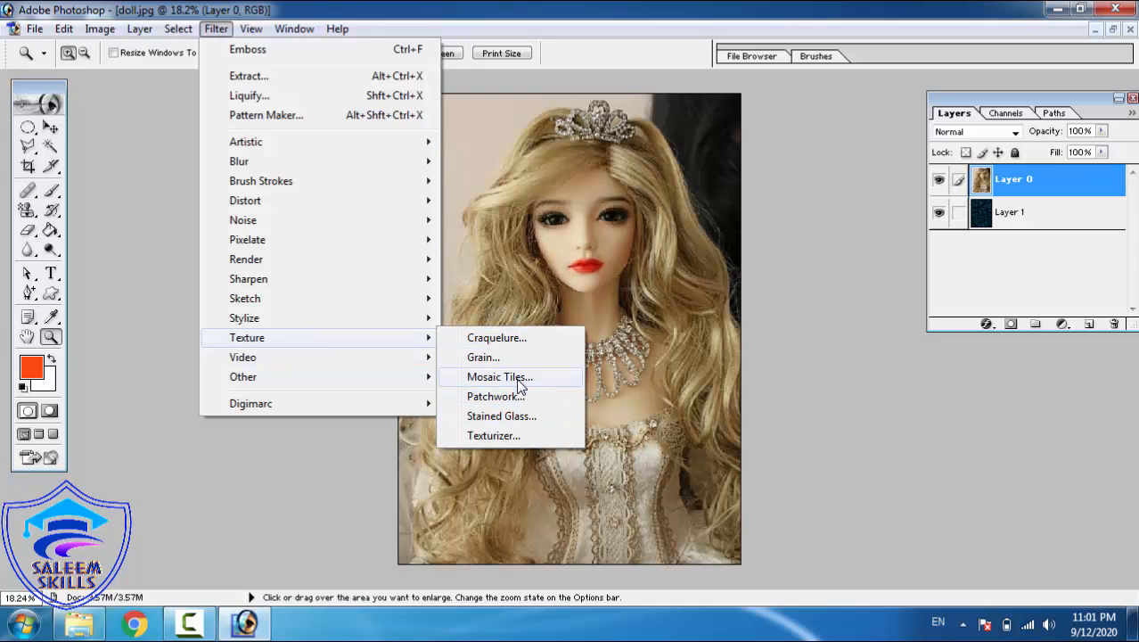
{"action": "left_click", "coordinate": [521, 379]}
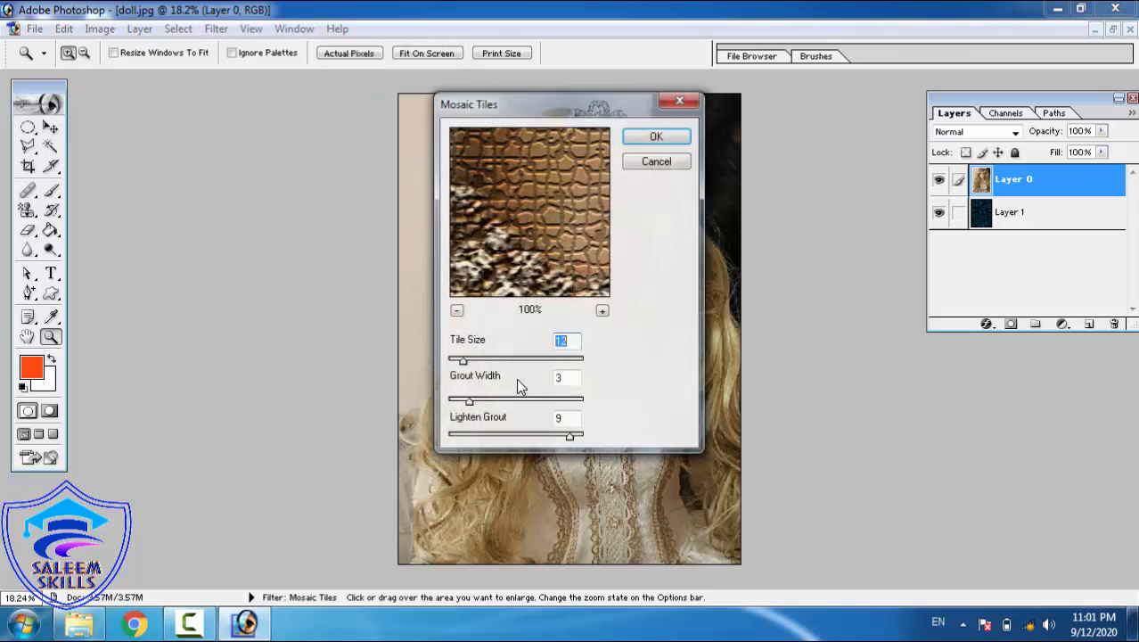
{"action": "left_click", "coordinate": [655, 138]}
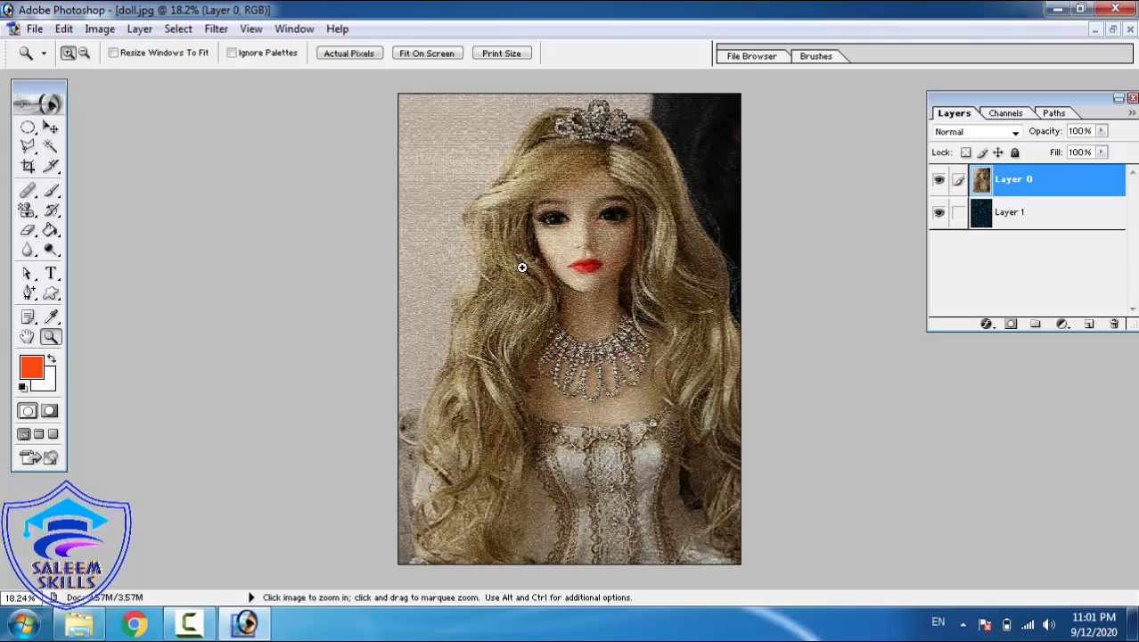
- Examine the mosaic texture close up around the tiara and pale background, and fit the whole photo back on screen
{"action": "left_click_drag", "start_coordinate": [496, 253], "coordinate": [321, 101]}
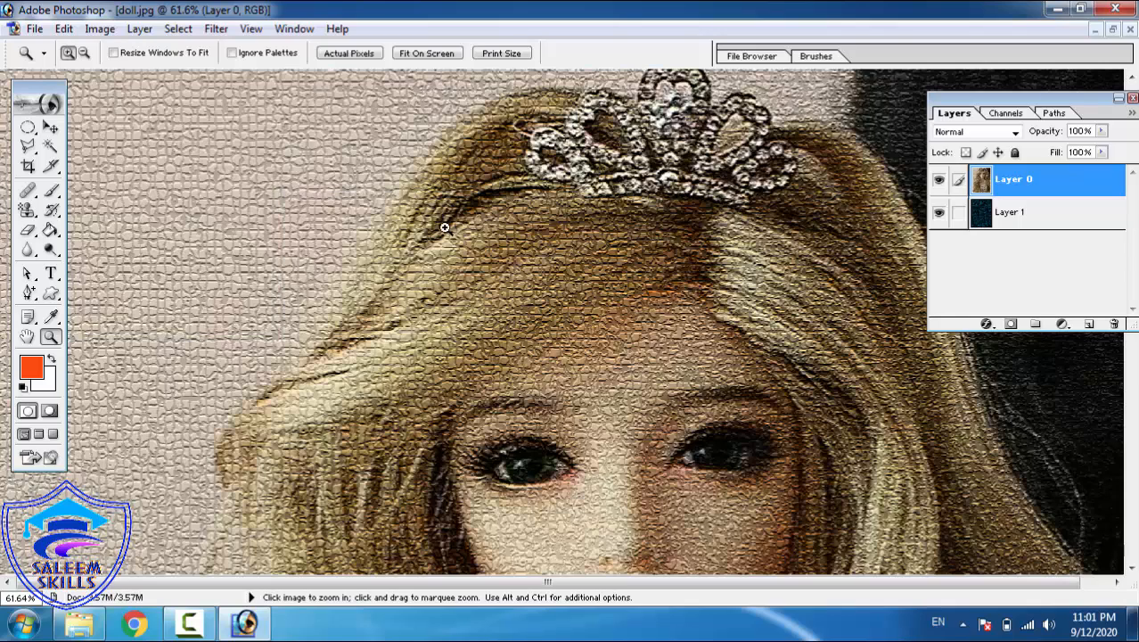
{"action": "left_click_drag", "start_coordinate": [454, 235], "coordinate": [56, 9]}
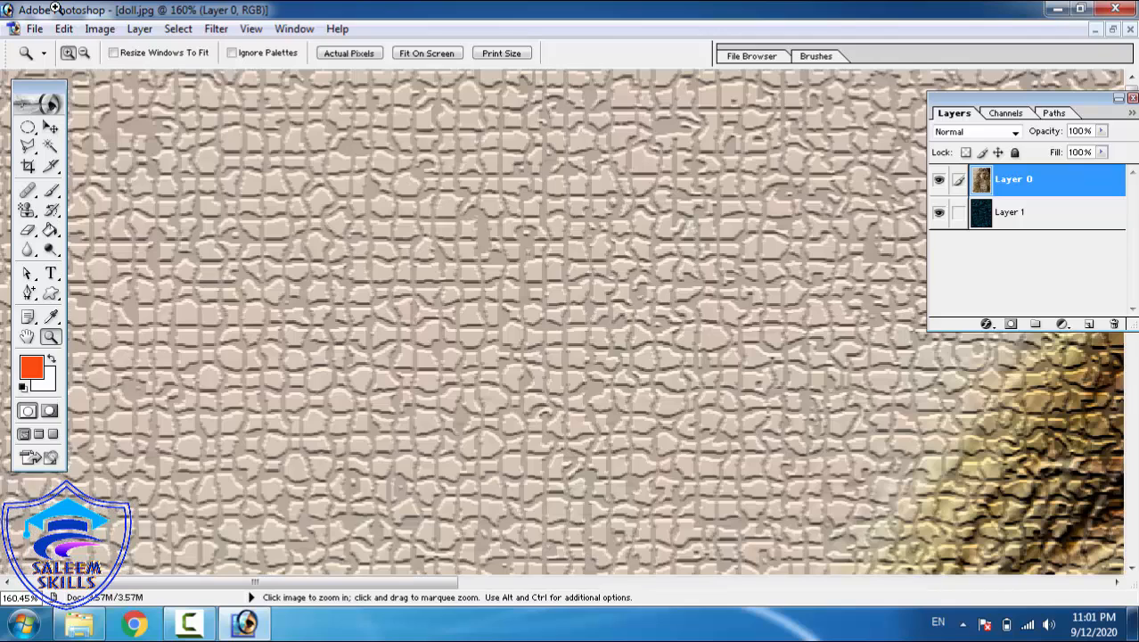
{"action": "right_click", "coordinate": [56, 8]}
{"action": "left_click", "coordinate": [343, 159]}
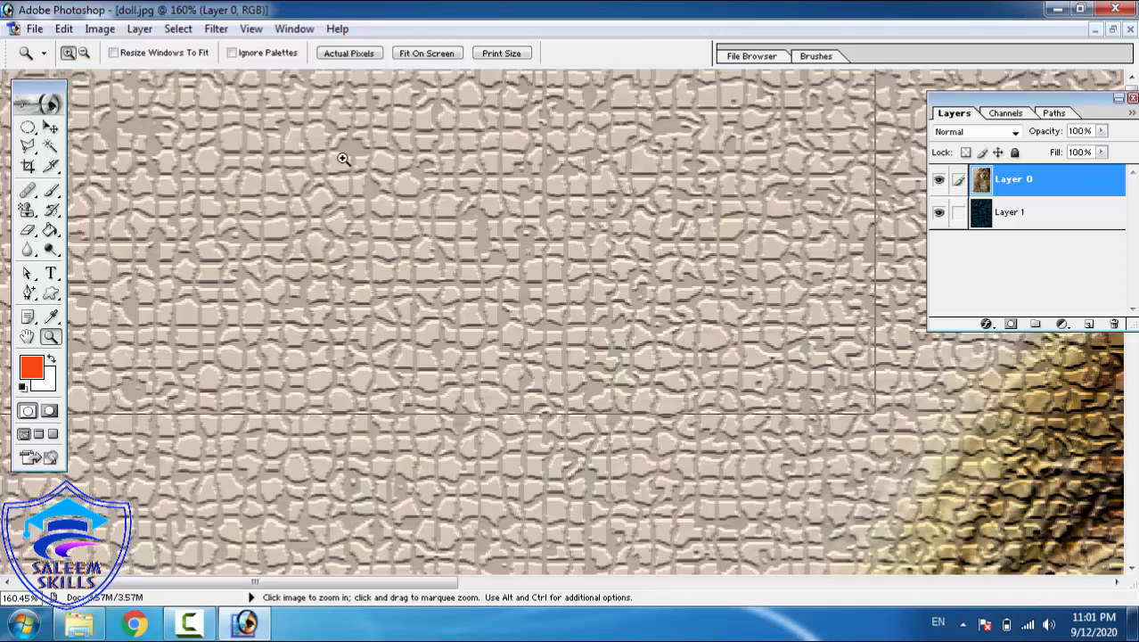
{"action": "left_click", "coordinate": [344, 160]}
{"action": "right_click", "coordinate": [344, 160]}
{"action": "left_click", "coordinate": [392, 168]}
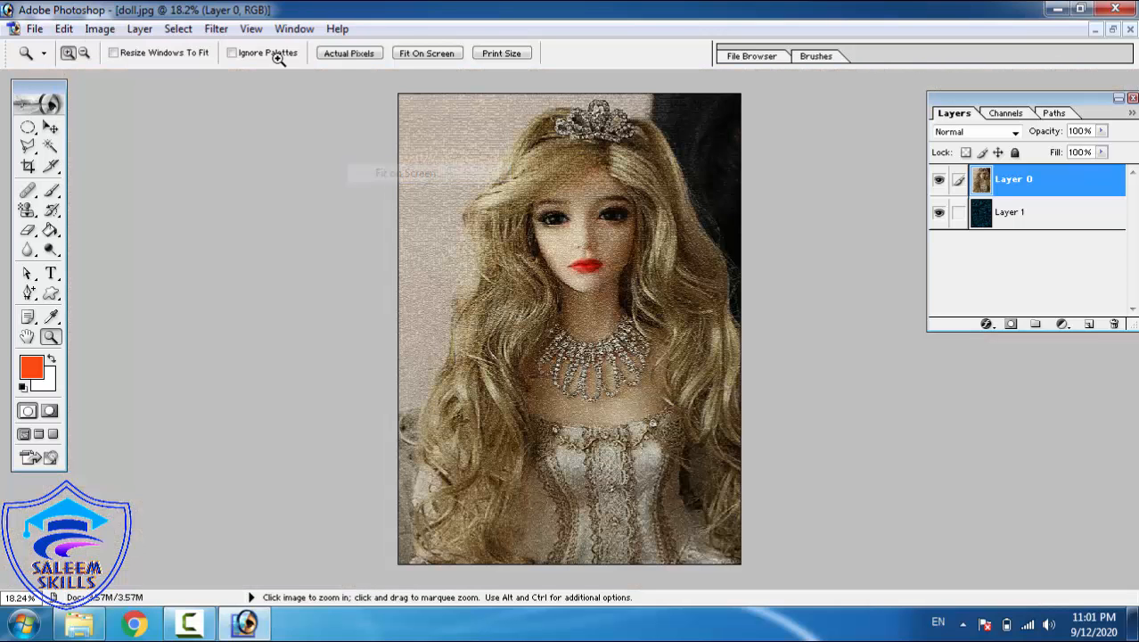
- Apply Mosaic Tiles to the doll layer again with tile size 65, grout width 7 and lighten grout 4
{"action": "left_click", "coordinate": [228, 34]}
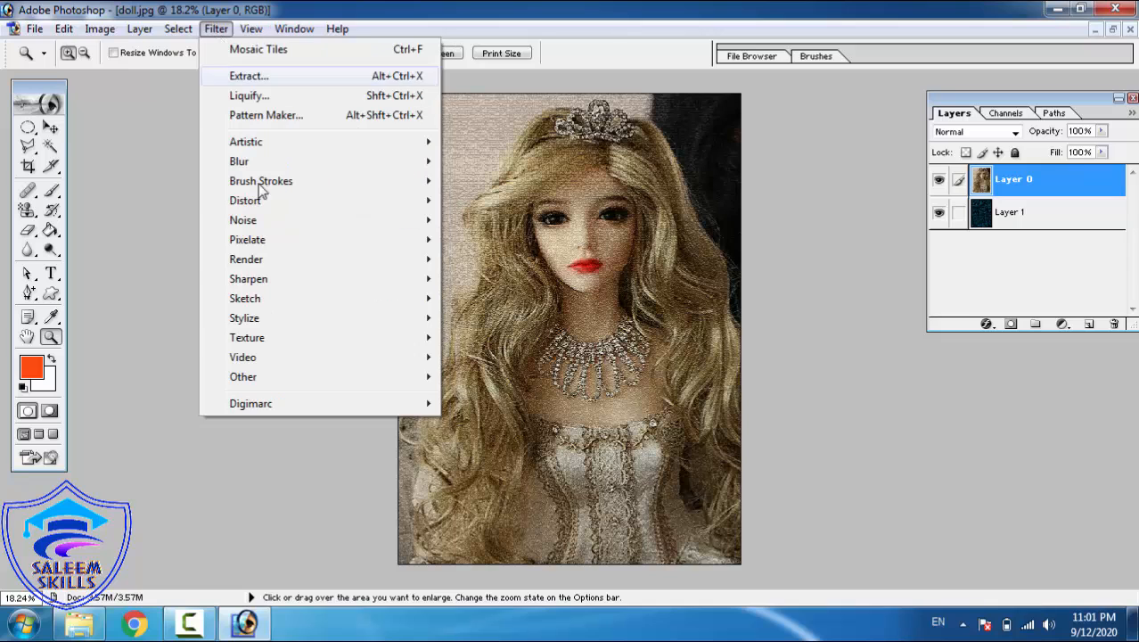
{"action": "mouse_move", "coordinate": [279, 342]}
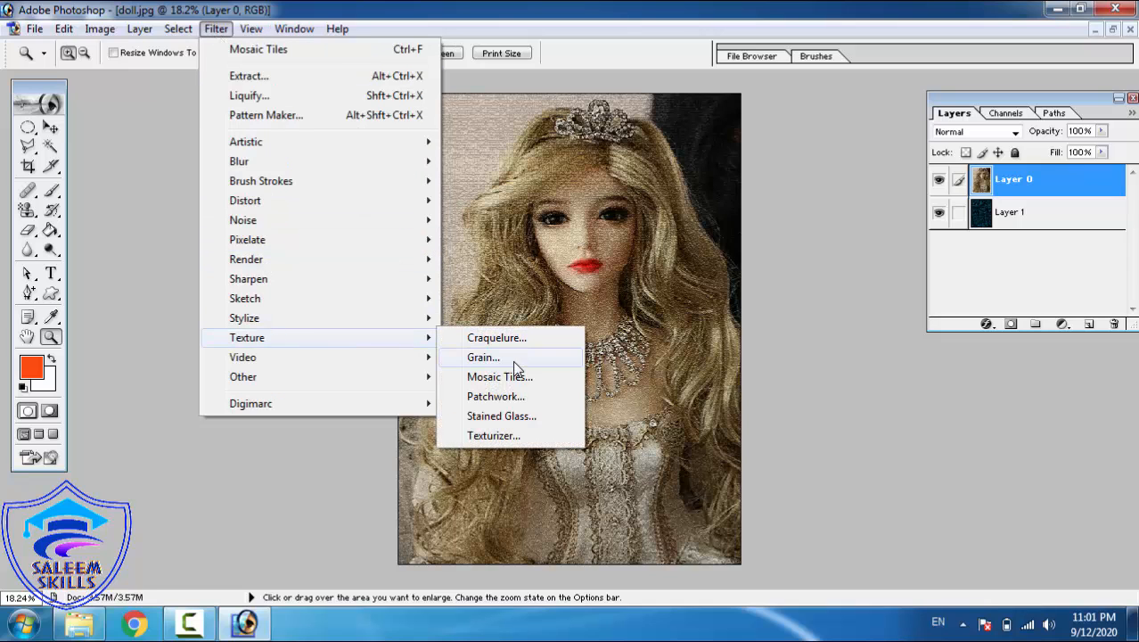
{"action": "left_click", "coordinate": [533, 378]}
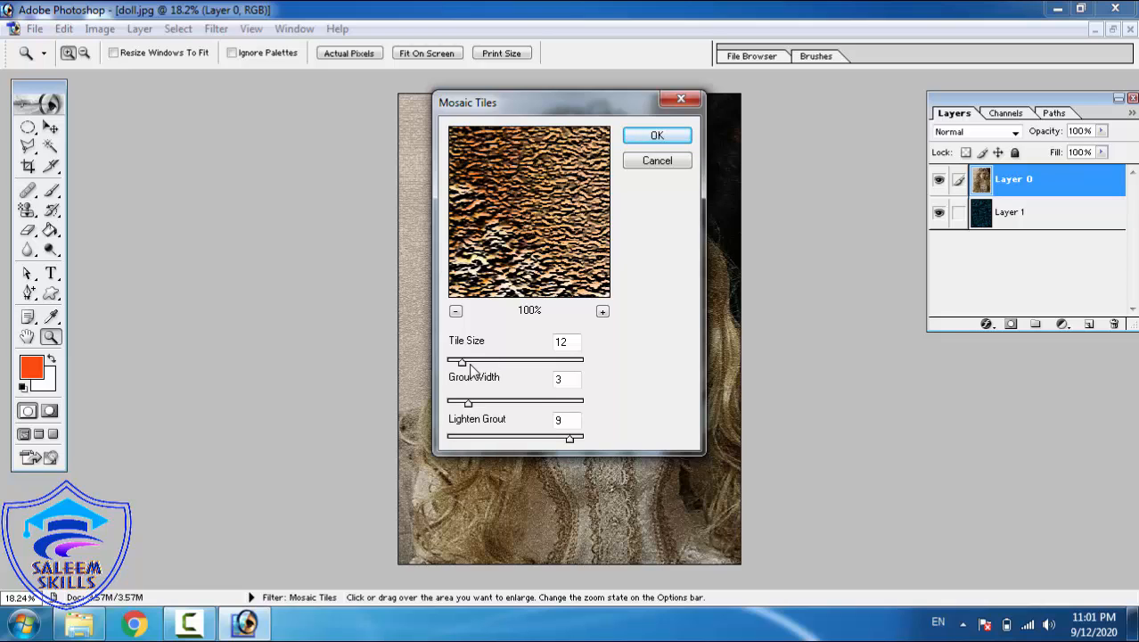
{"action": "left_click_drag", "start_coordinate": [470, 362], "coordinate": [535, 367]}
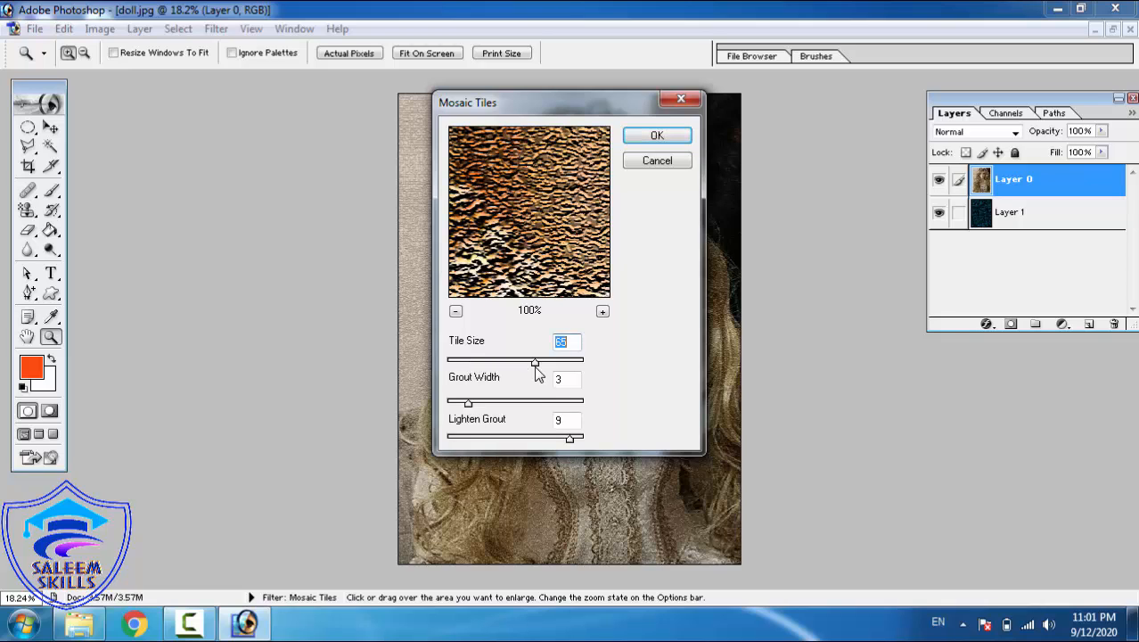
{"action": "left_click_drag", "start_coordinate": [468, 404], "coordinate": [410, 408]}
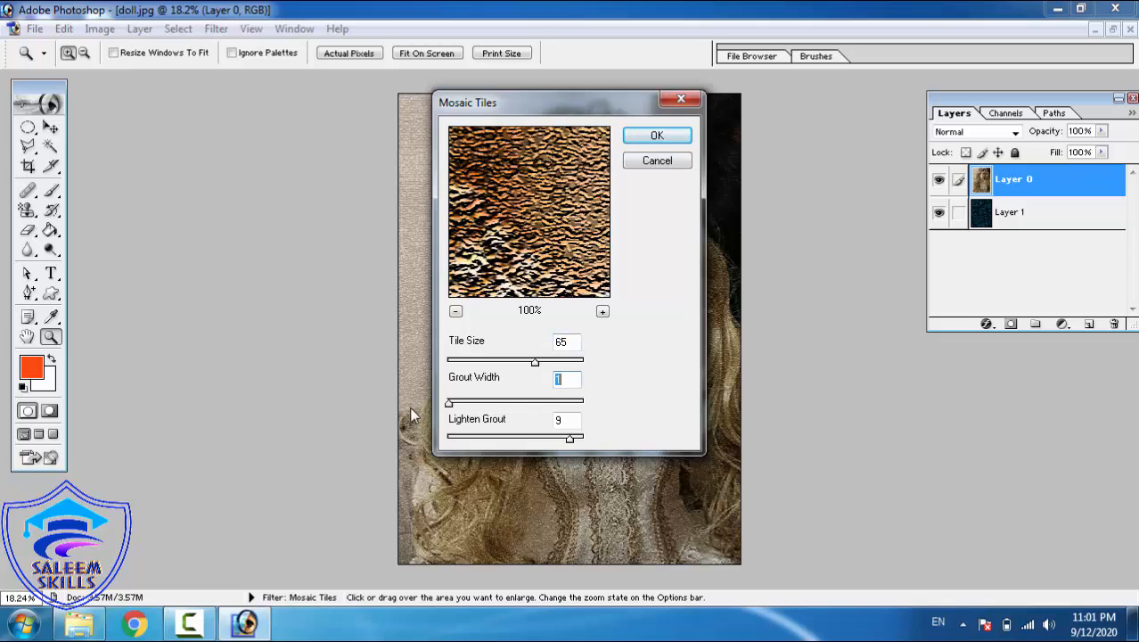
{"action": "left_click", "coordinate": [548, 437]}
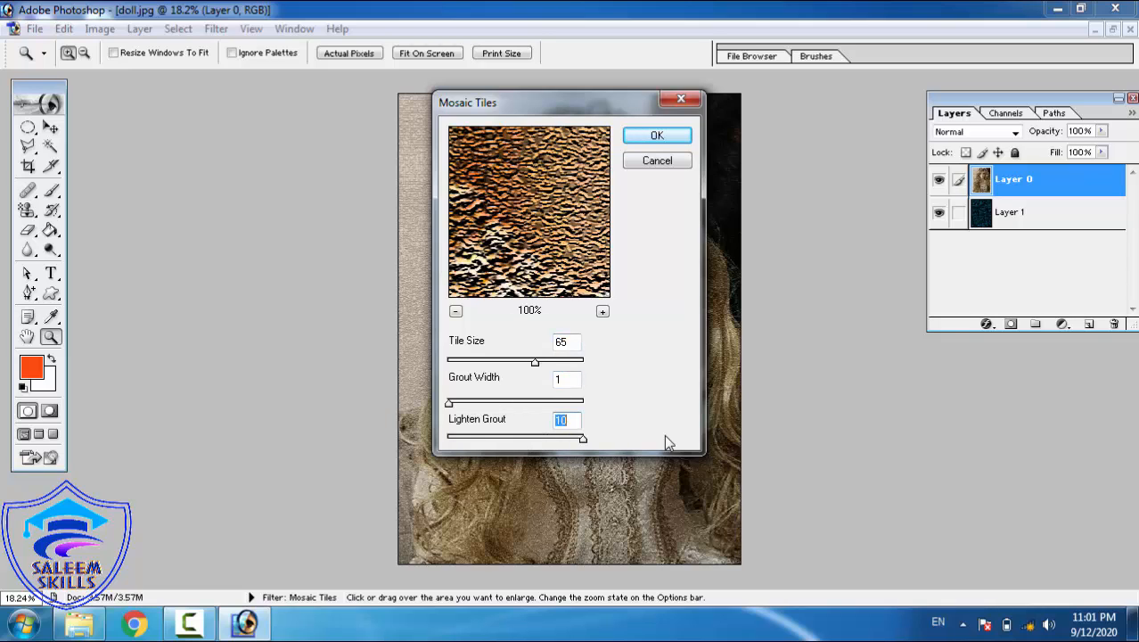
{"action": "left_click_drag", "start_coordinate": [576, 438], "coordinate": [504, 439]}
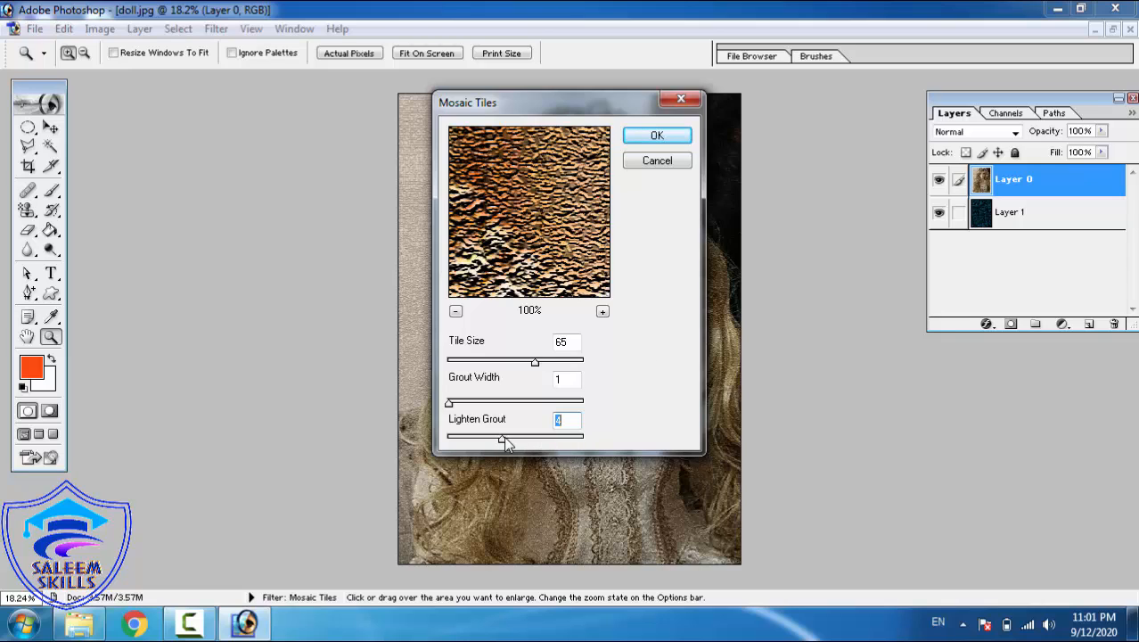
{"action": "left_click", "coordinate": [506, 401]}
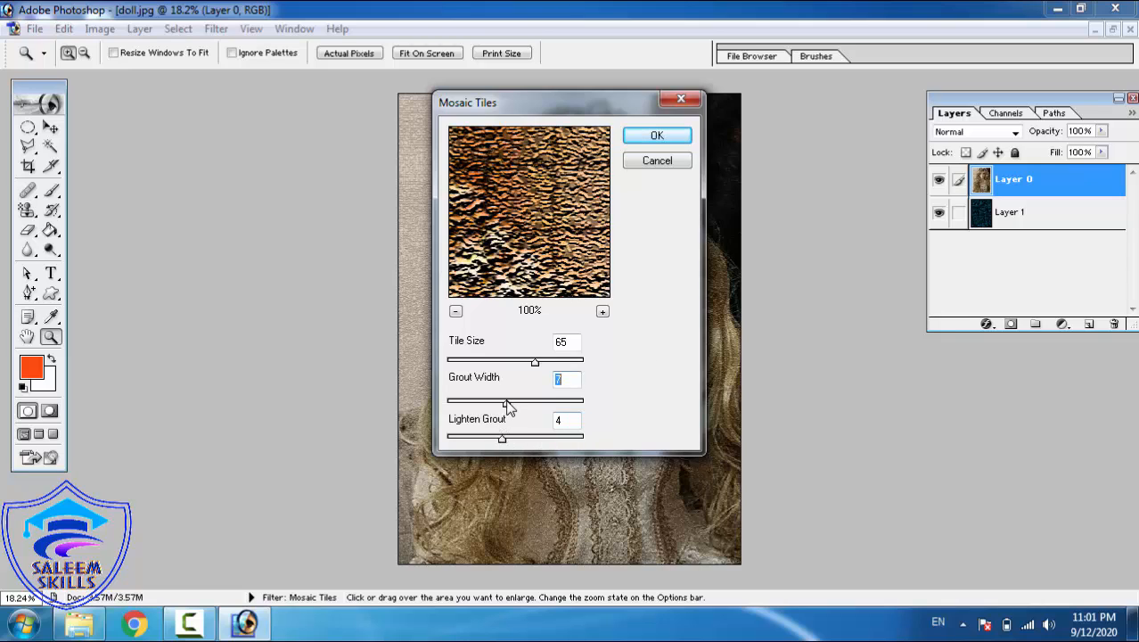
{"action": "left_click", "coordinate": [657, 135]}
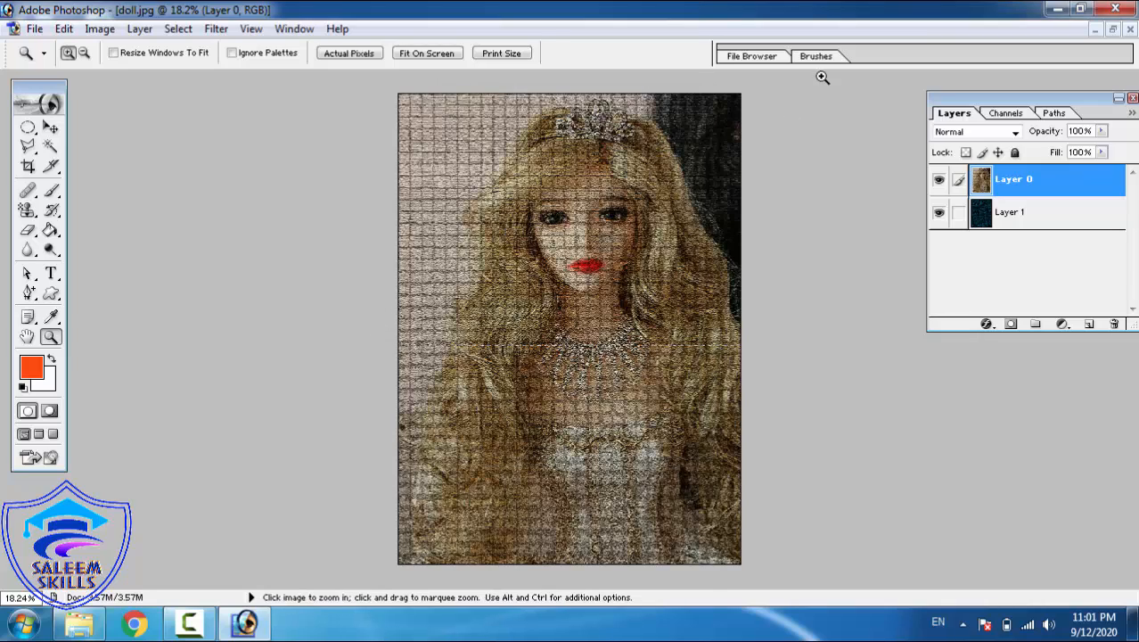
- Examine the larger mosaic tiles on the whole doll photo and close up around the face and tiara
{"action": "left_click", "coordinate": [684, 163]}
{"action": "right_click", "coordinate": [509, 252]}
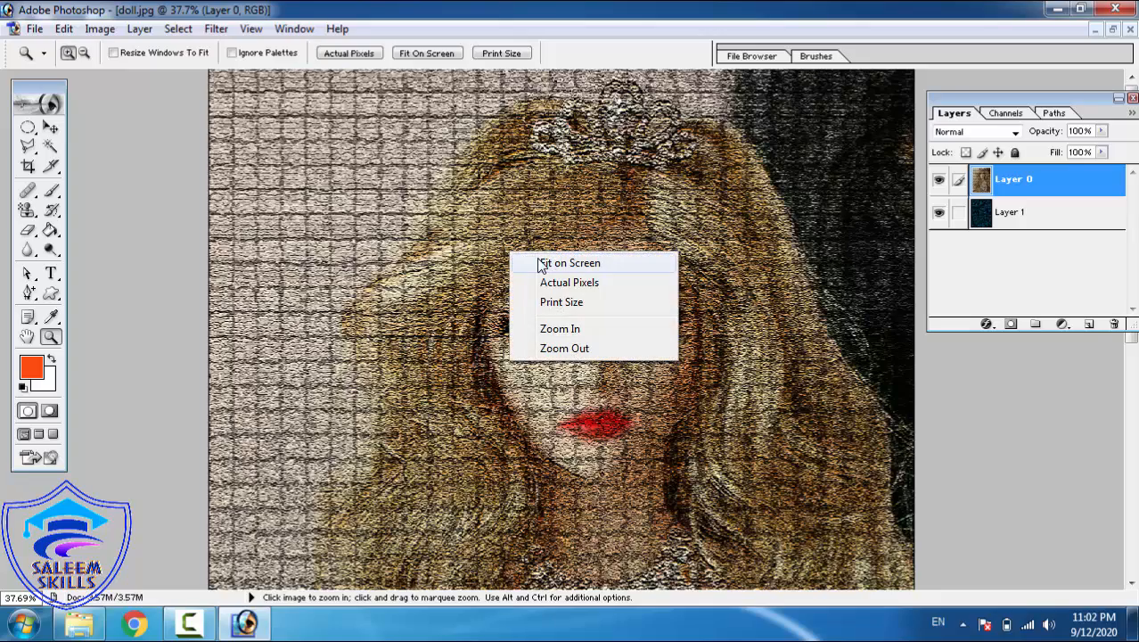
{"action": "left_click", "coordinate": [539, 264]}
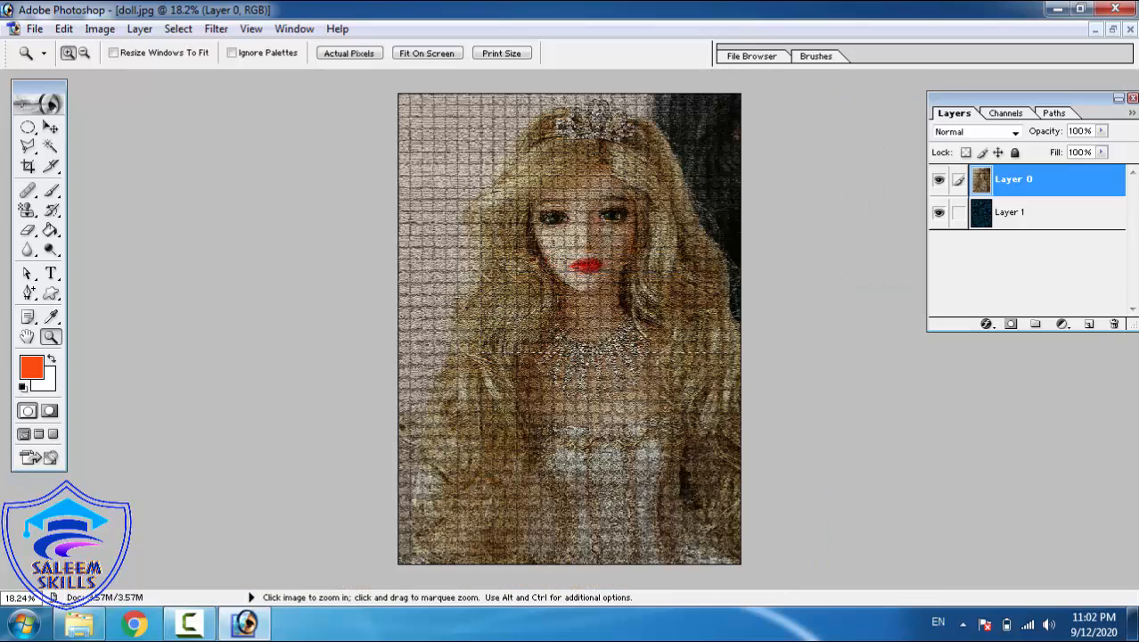
{"action": "left_click", "coordinate": [510, 323]}
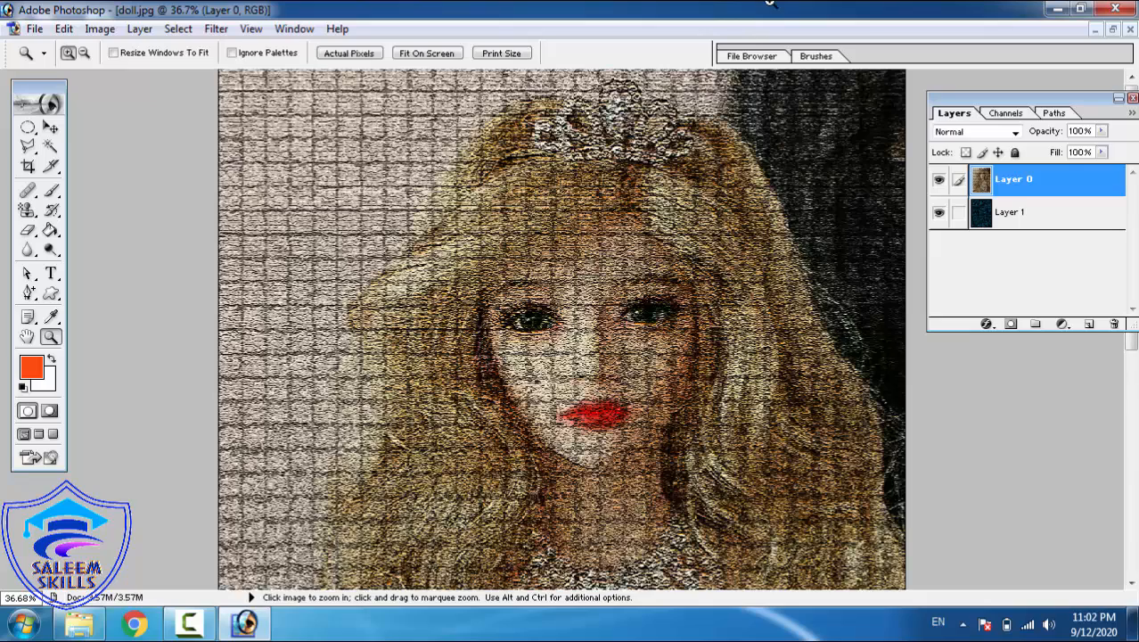
{"action": "left_click", "coordinate": [228, 31]}
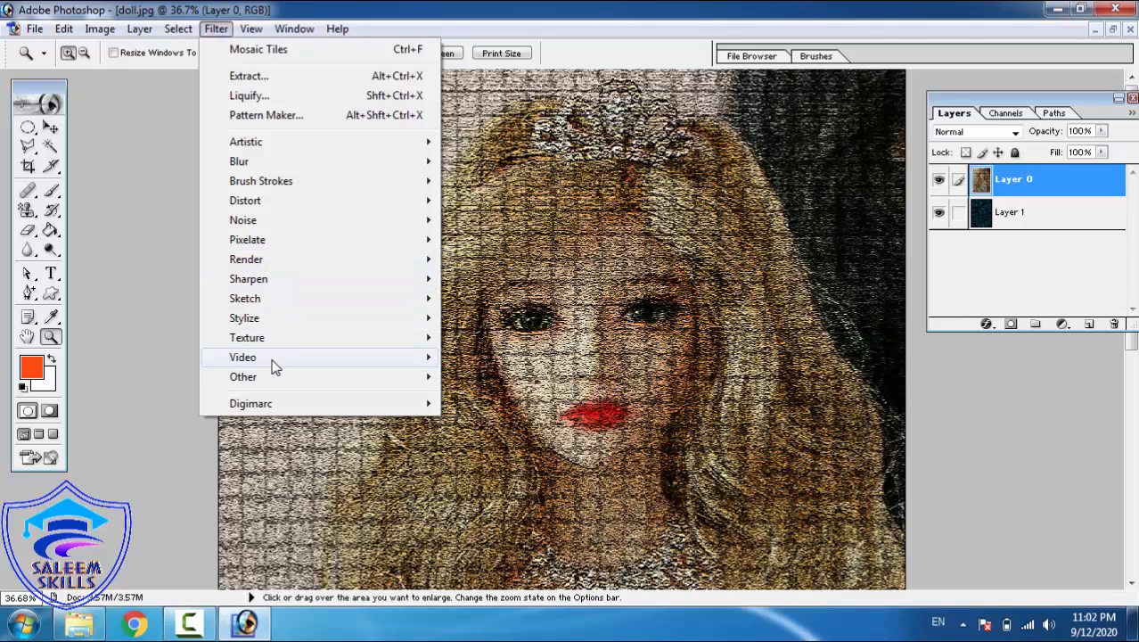
{"action": "mouse_move", "coordinate": [276, 384]}
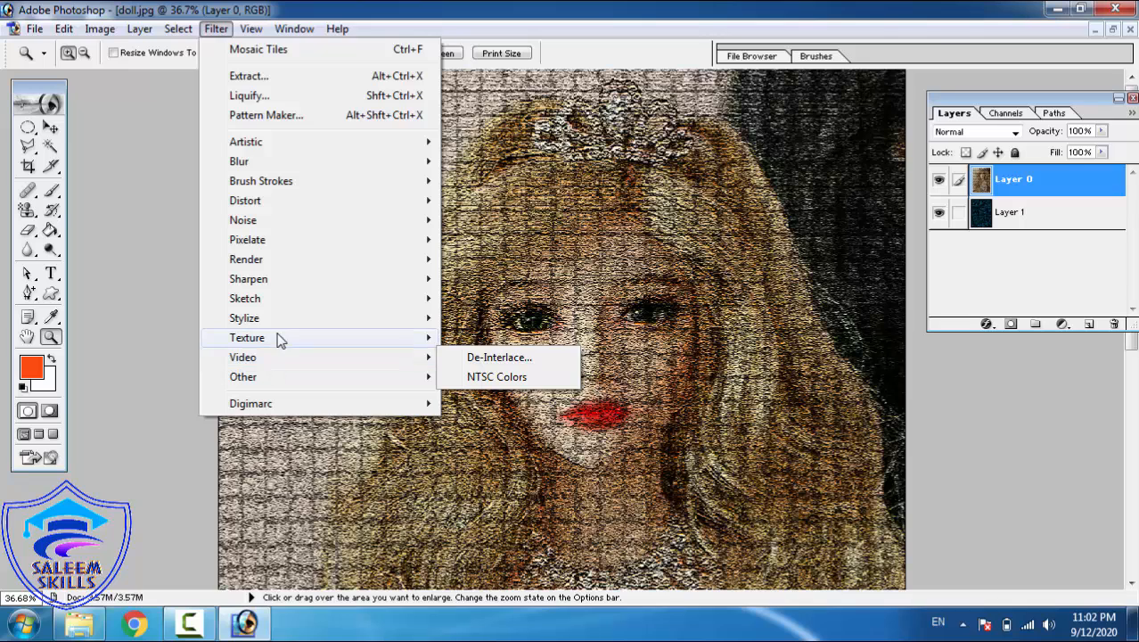
{"action": "mouse_move", "coordinate": [283, 337]}
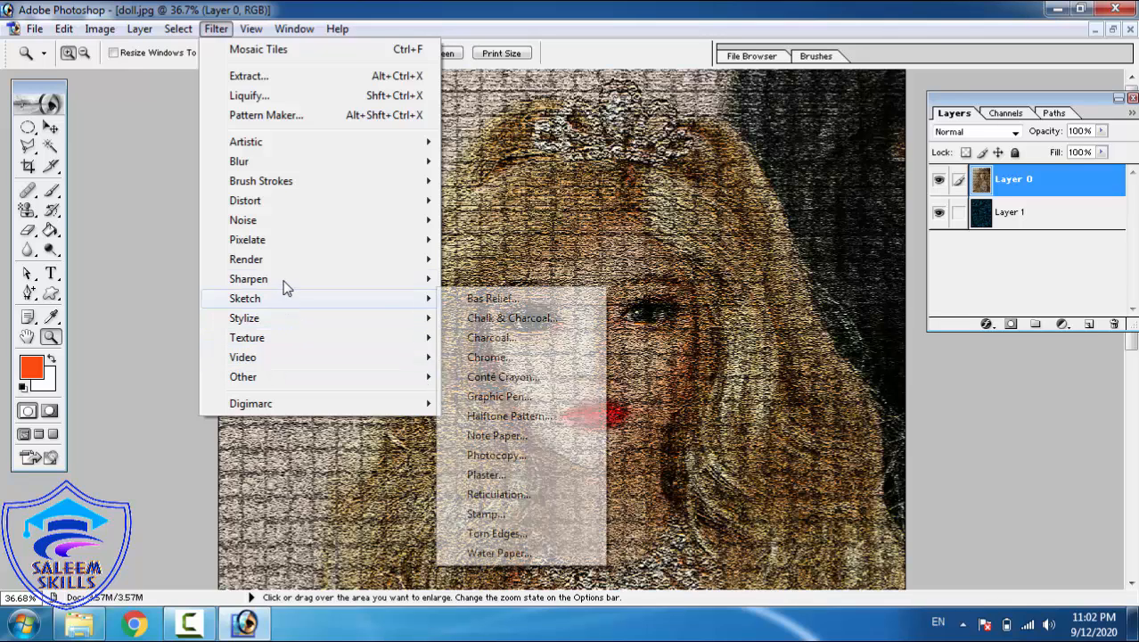
{"action": "mouse_move", "coordinate": [300, 189]}
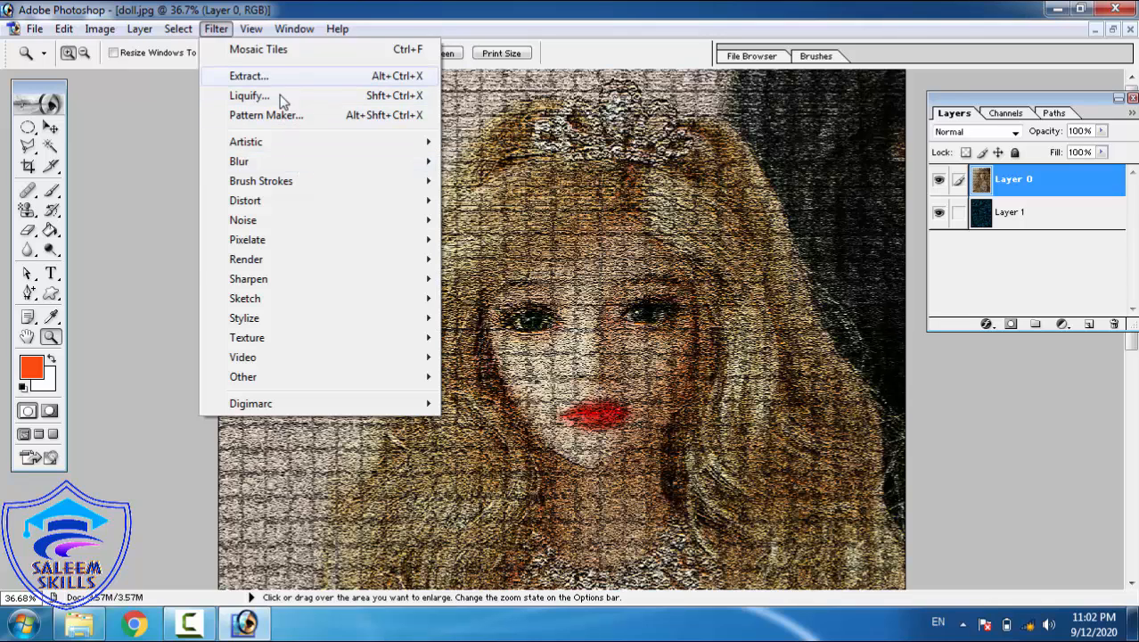
{"action": "mouse_move", "coordinate": [310, 281]}
{"action": "left_click", "coordinate": [594, 370]}
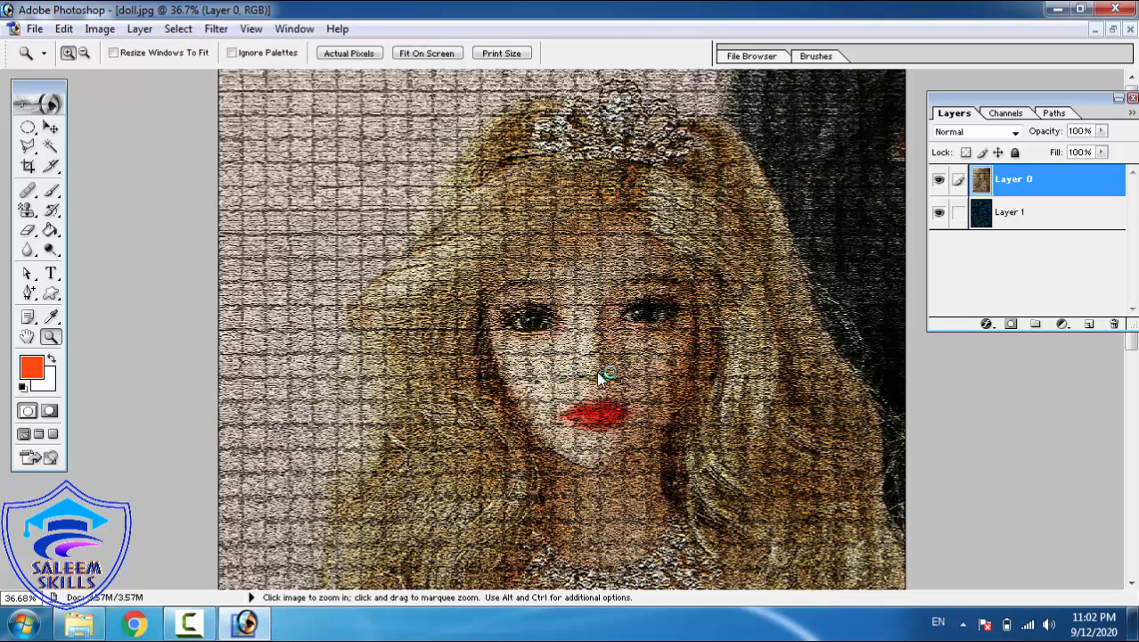
{"action": "left_click", "coordinate": [189, 622]}
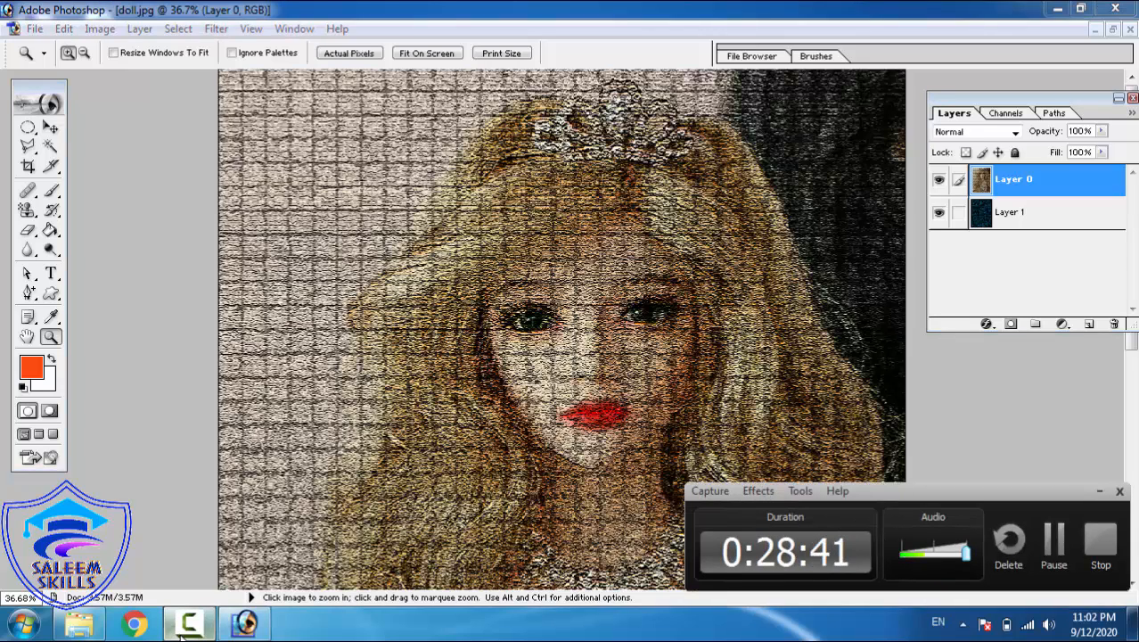
{"action": "left_click", "coordinate": [185, 624]}
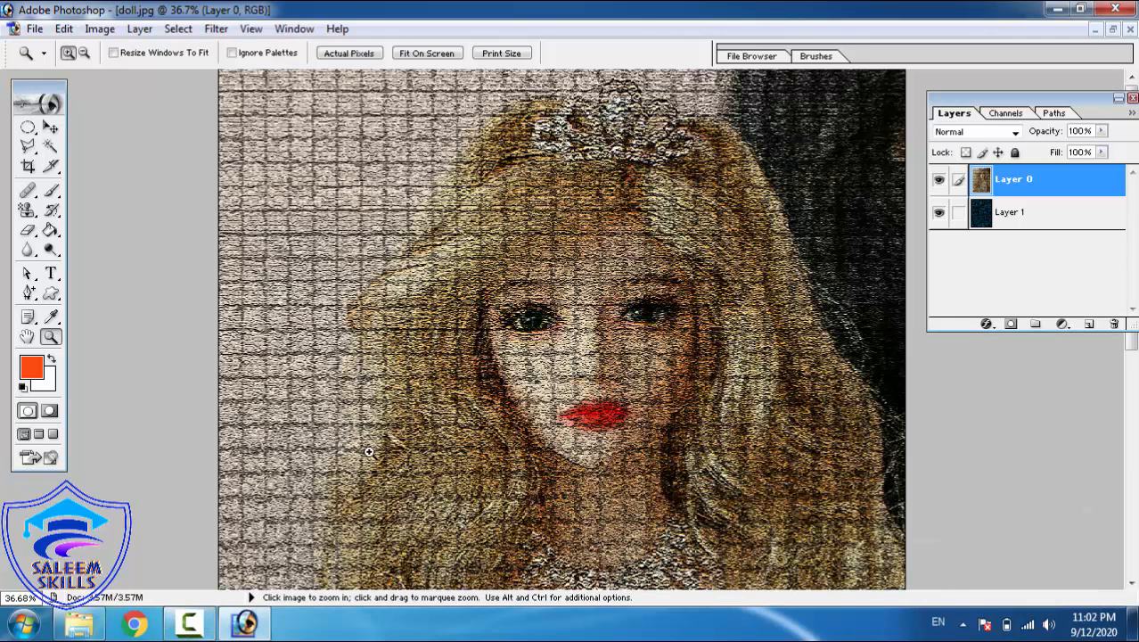
- Fit the whole mosaic-tiled doll photo back on screen for a final look
{"action": "right_click", "coordinate": [394, 275]}
{"action": "left_click", "coordinate": [441, 294]}
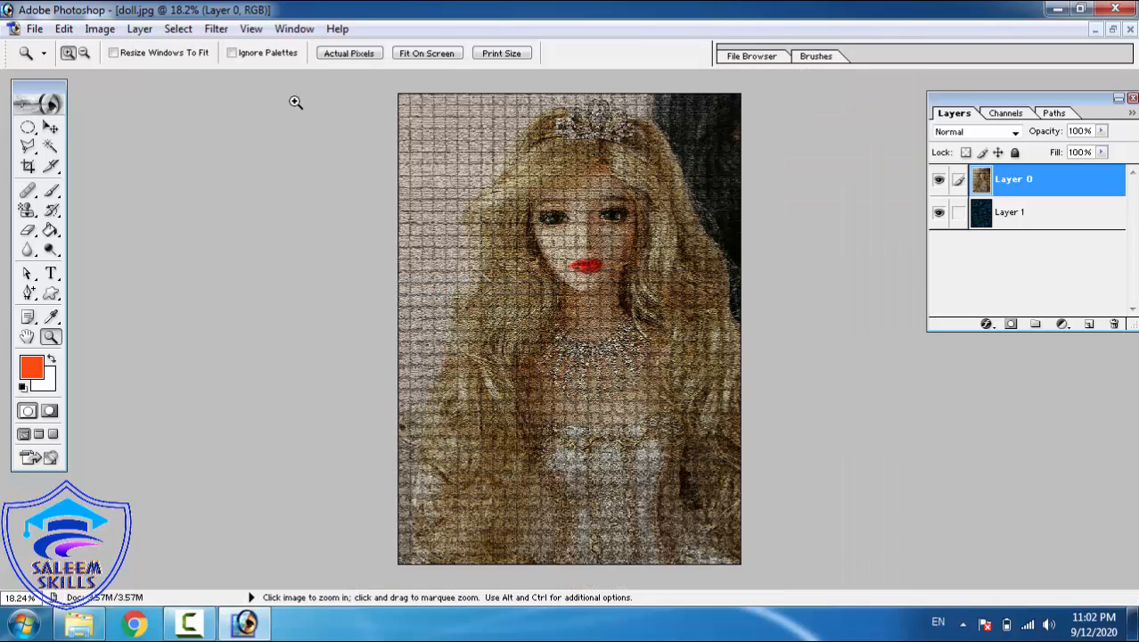
{"action": "left_click", "coordinate": [216, 29]}
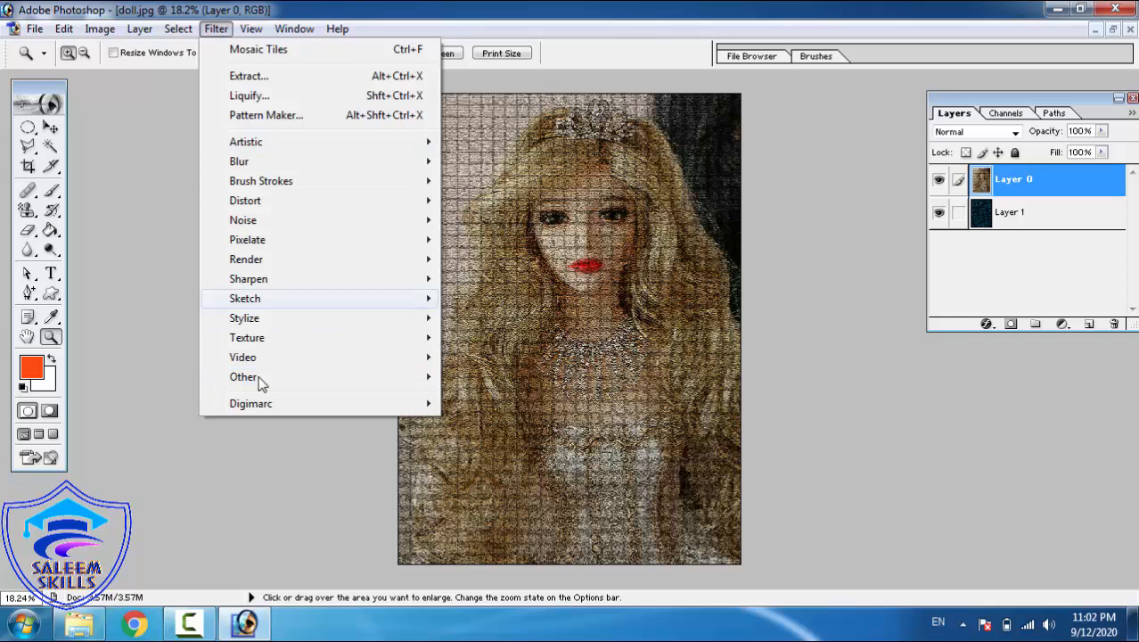
{"action": "mouse_move", "coordinate": [251, 33]}
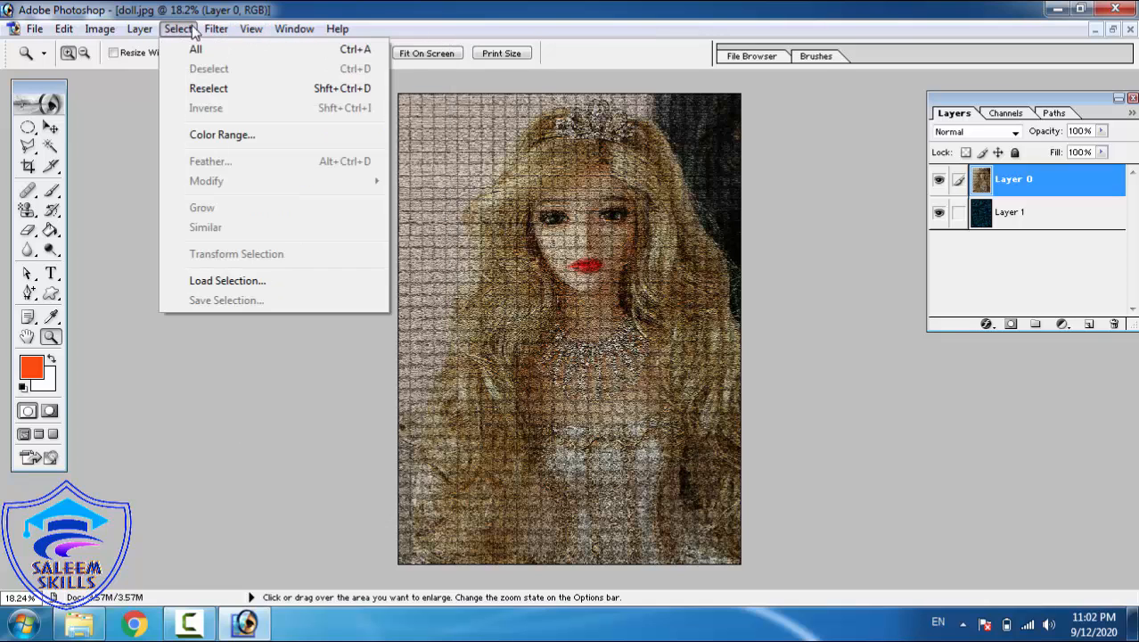
{"action": "right_click", "coordinate": [603, 262]}
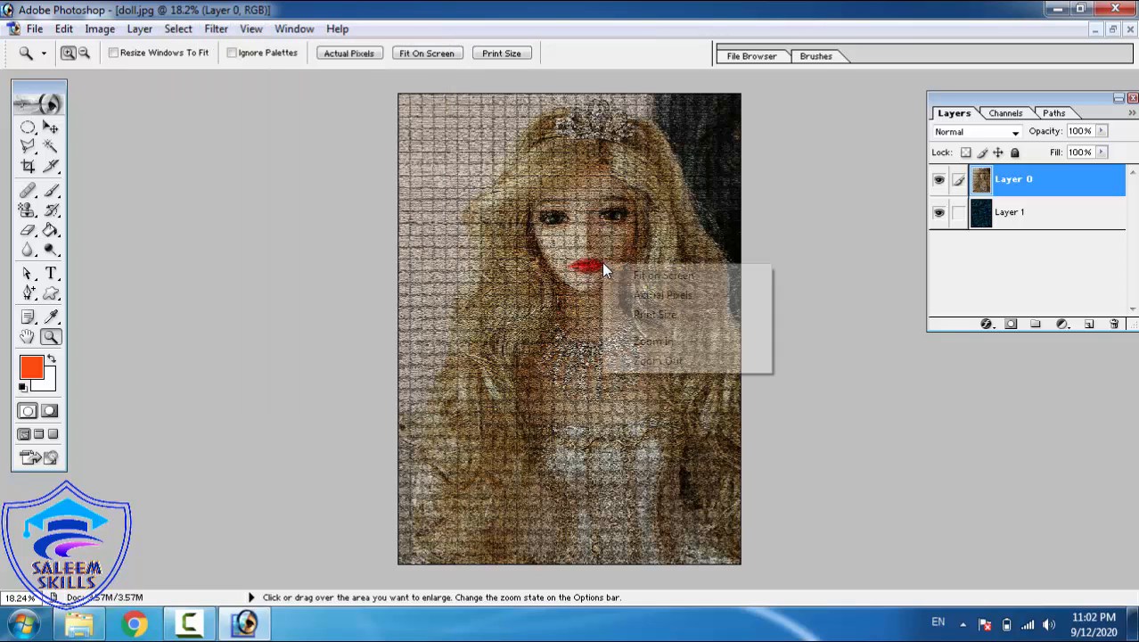
{"action": "left_click", "coordinate": [682, 277]}
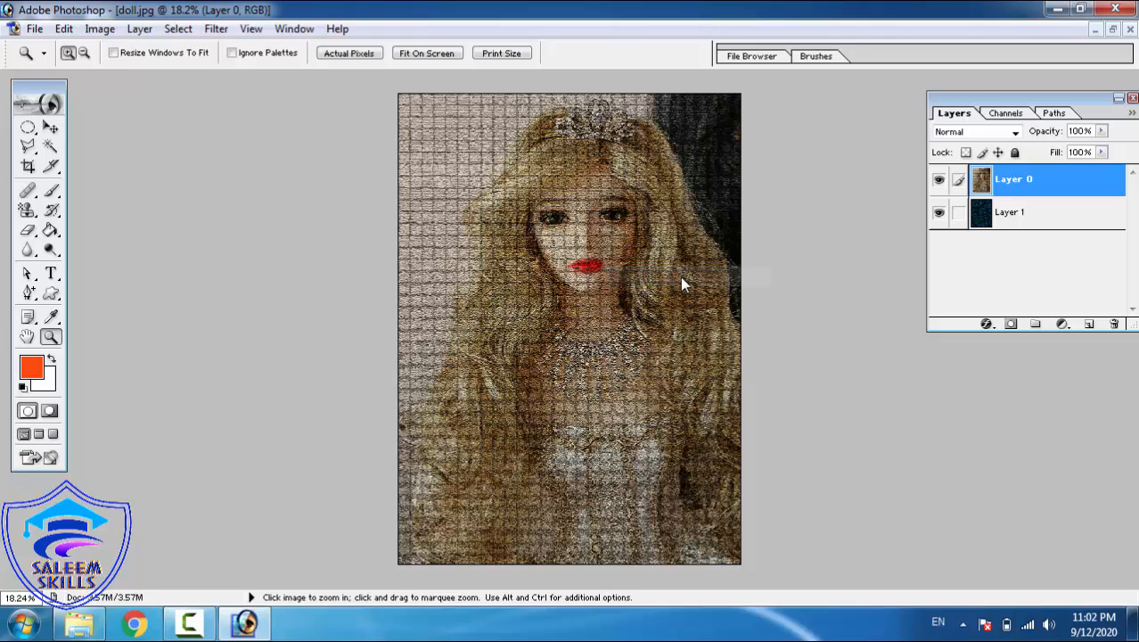